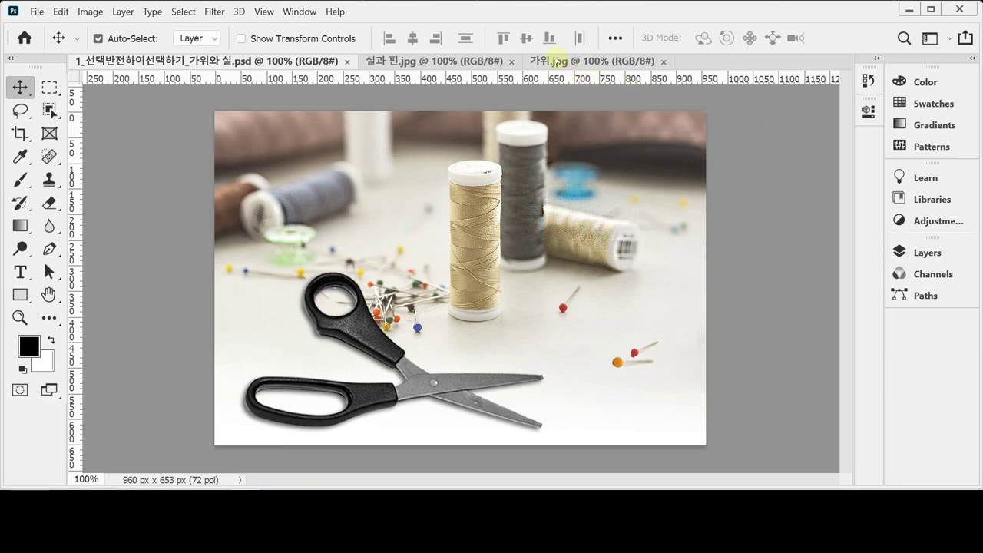
Step: Review the source images 가위.jpg and 실과 핀.jpg, finishing on the scissors image 가위.jpg
left_click(554, 62)
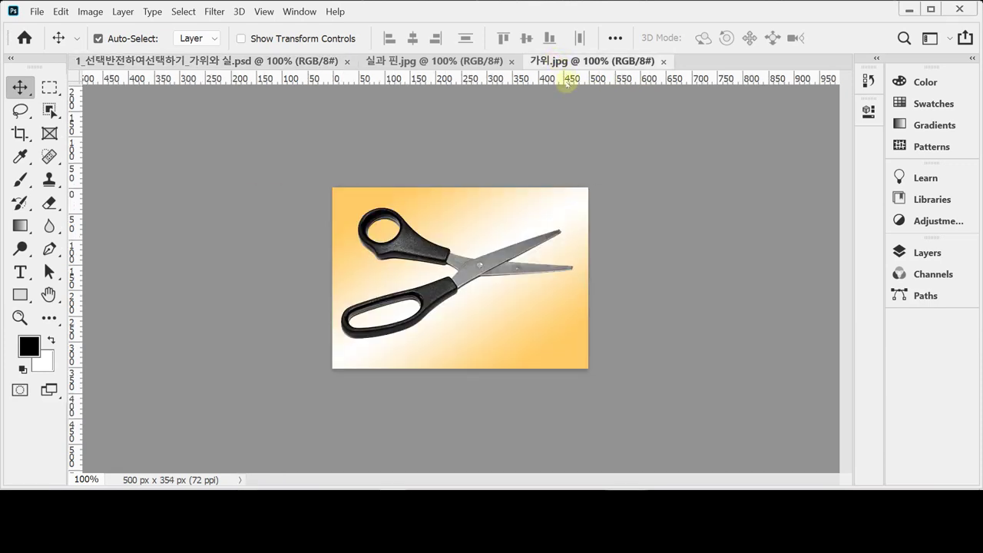
left_click(432, 61)
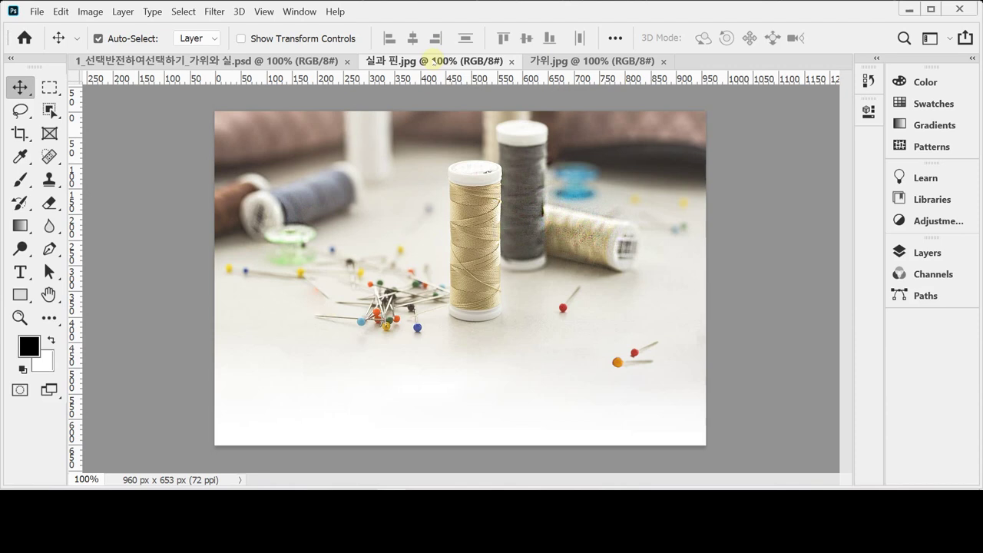
left_click(561, 65)
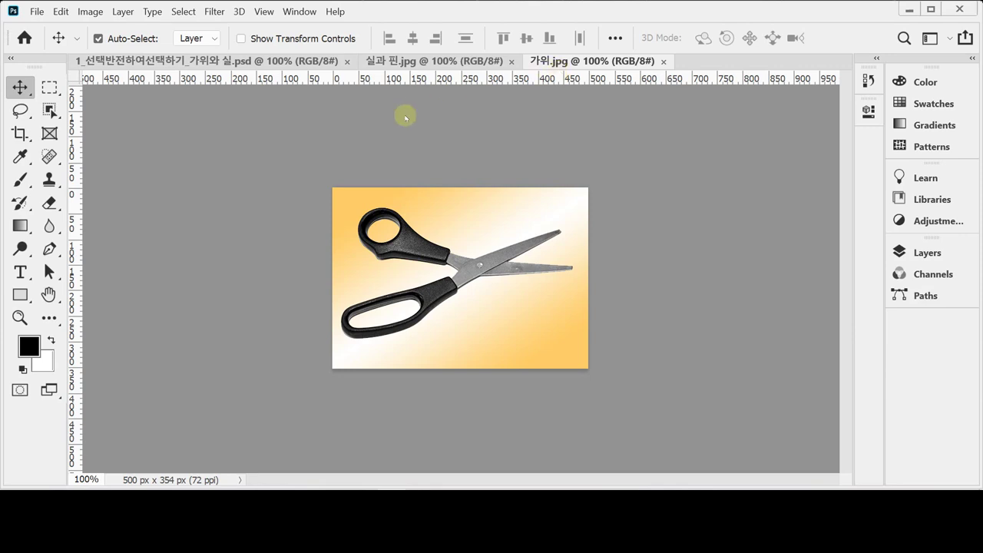
Step: Look through the marquee, lasso and object selection tool groups and activate the Magic Wand tool
left_click(50, 87)
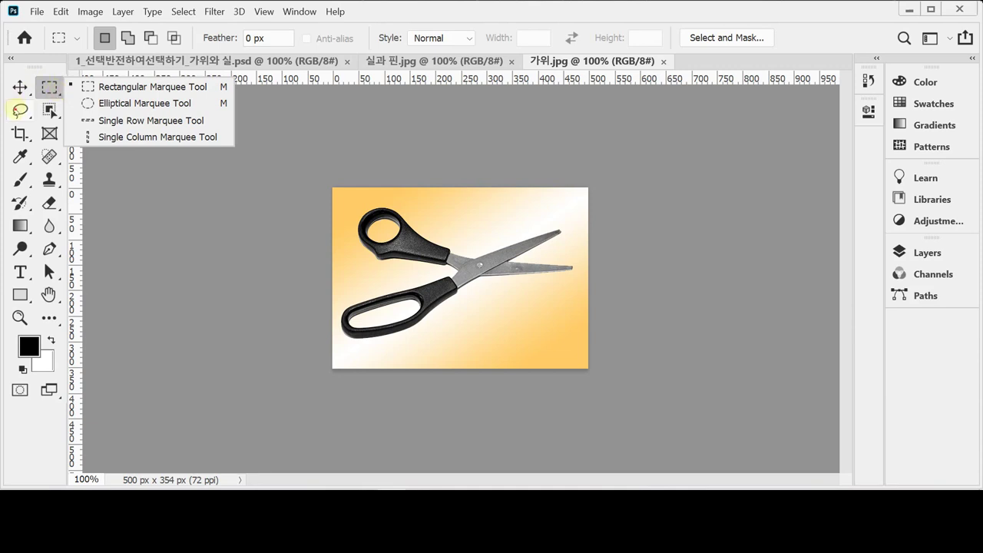
left_click(16, 110)
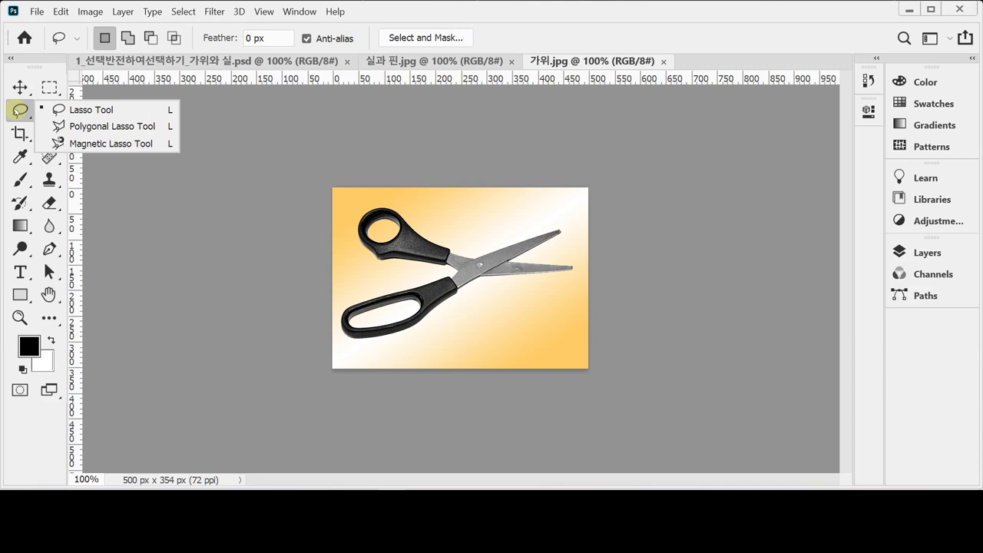
left_click(50, 111)
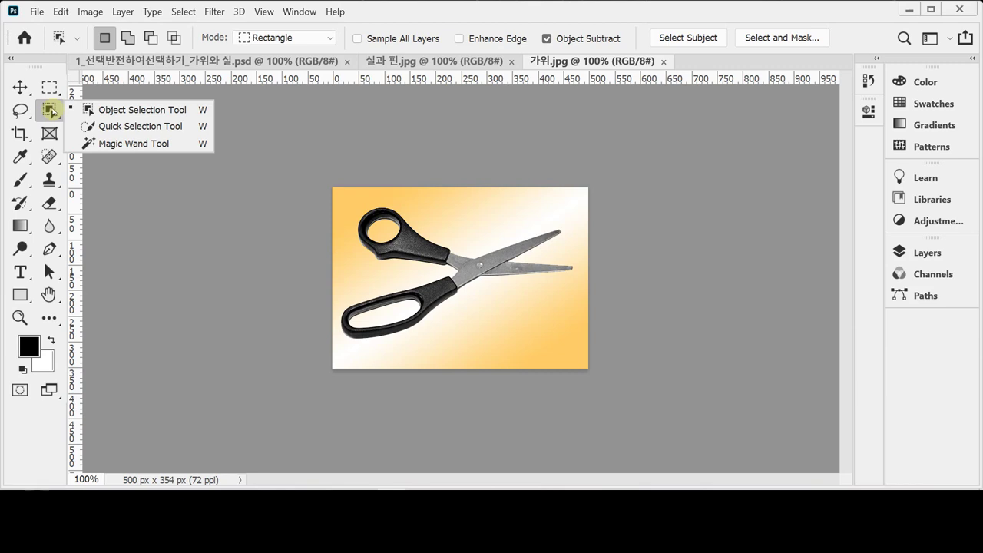
left_click(50, 110)
right_click(49, 108)
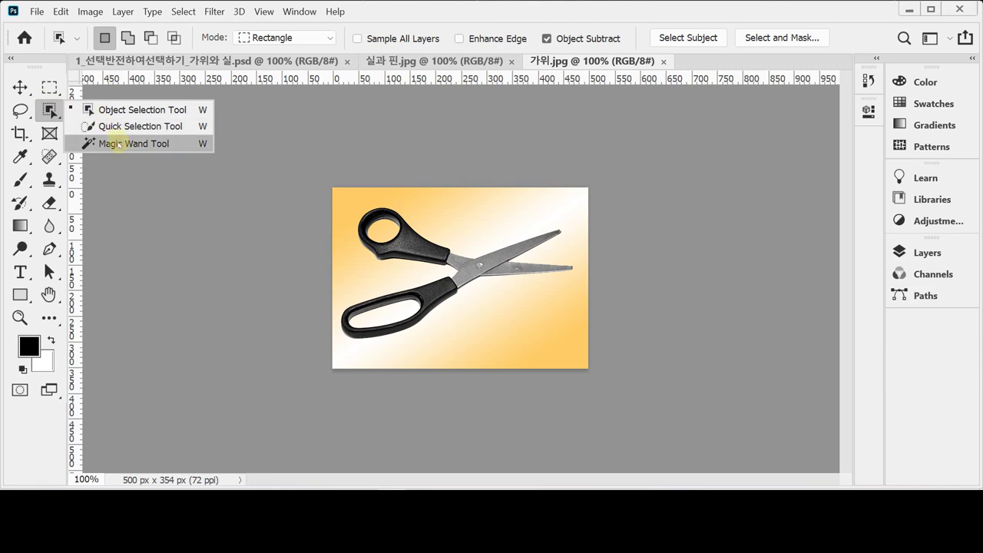
left_click(119, 144)
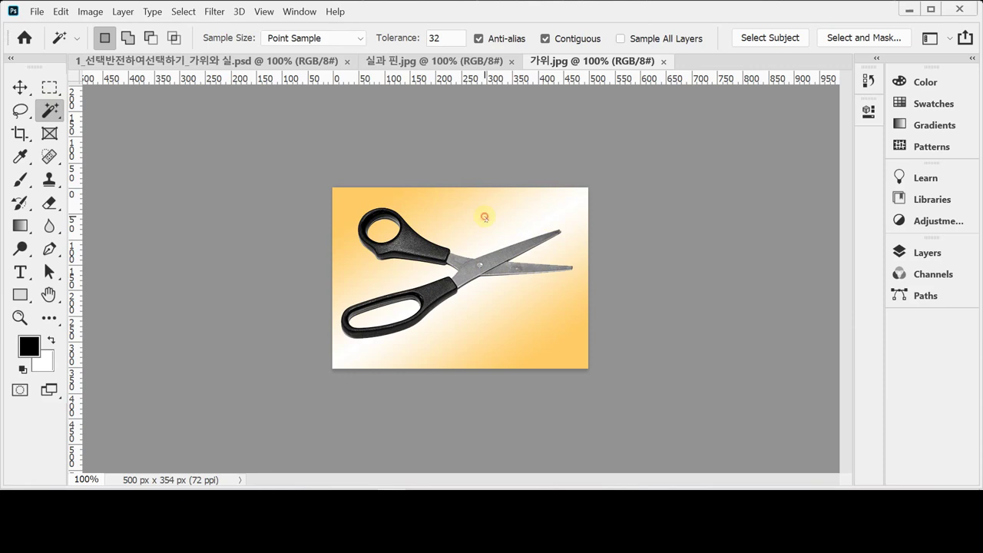
Step: Try the Magic Wand on the gradient background above the scissors and set its tolerance to 30
left_click(484, 218)
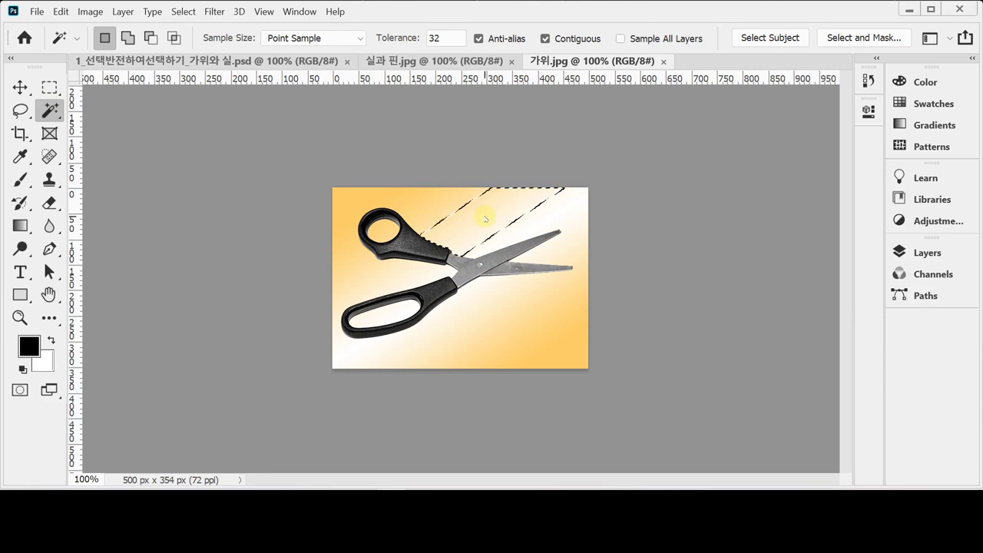
left_click(443, 207)
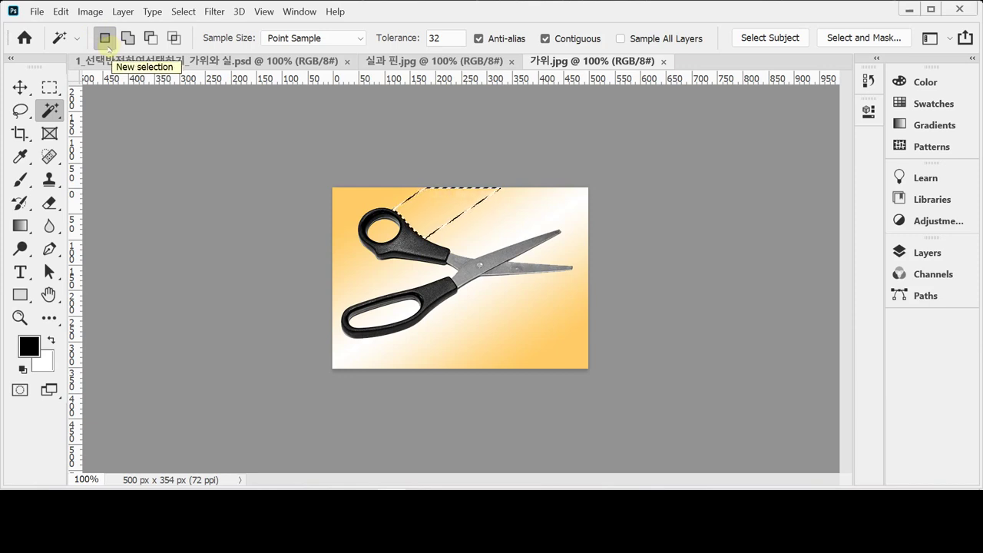
left_click(393, 42)
type("30")
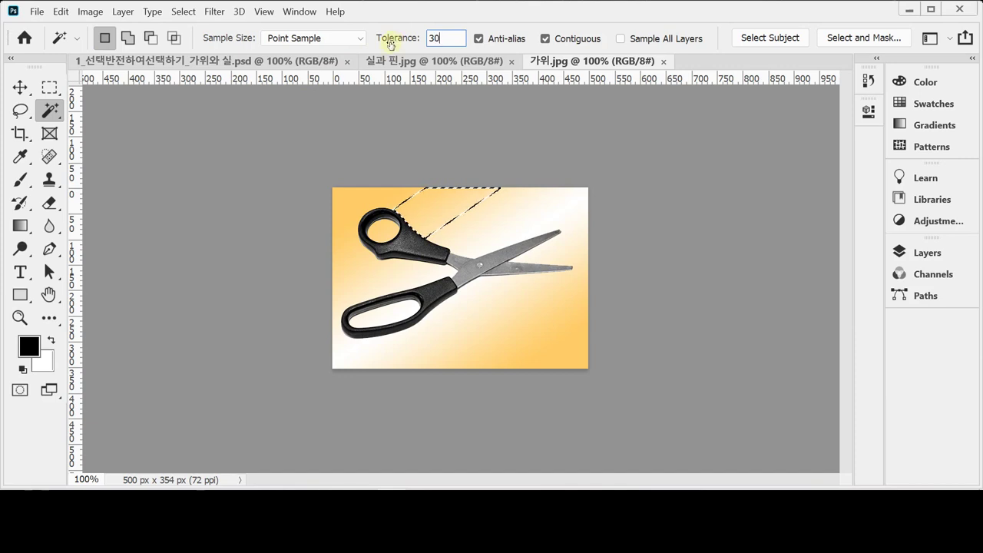
key("Return")
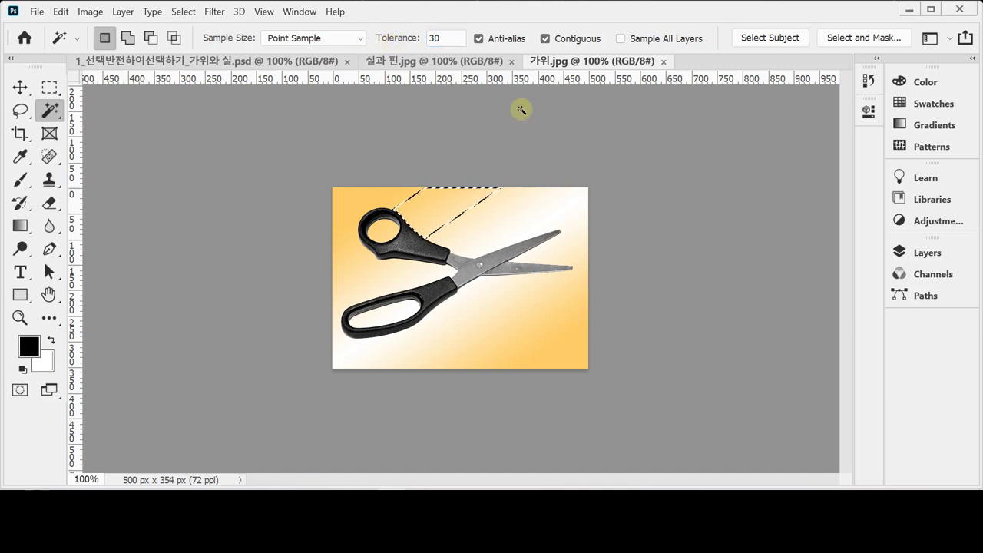
Step: Sample separate background areas above and below the scissors with the Magic Wand, finishing with the orange lower-right corner selected
left_click(522, 214)
left_click(499, 218)
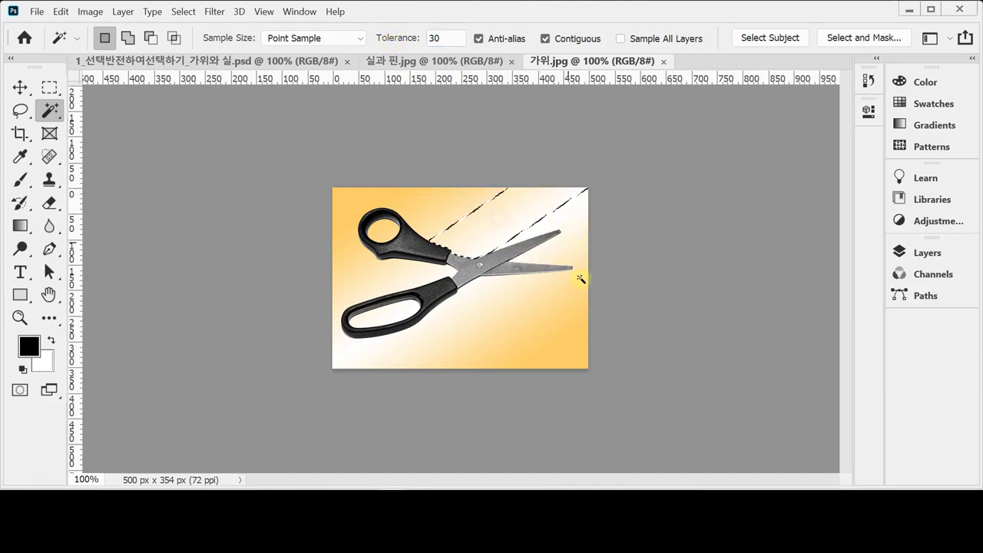
left_click(536, 332)
left_click(497, 310)
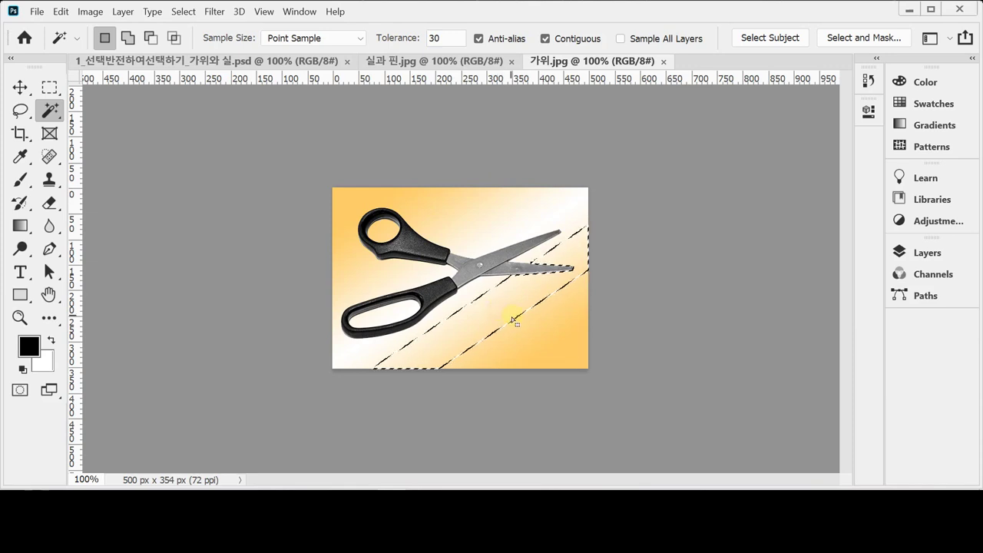
left_click(529, 340)
left_click(569, 341)
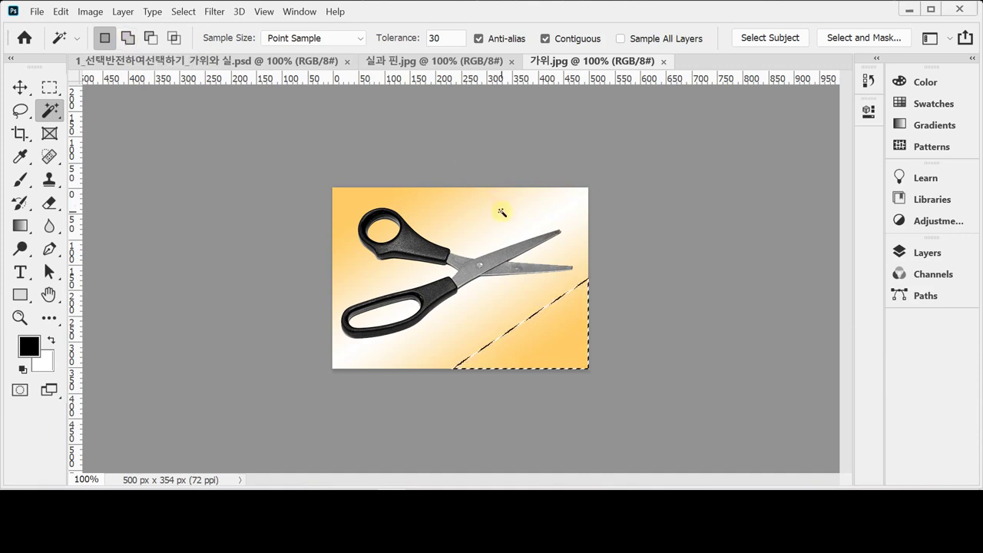
Step: Add the background bands above the blades, beside the tips and below the scissors to the selection
left_click(564, 231, "shift")
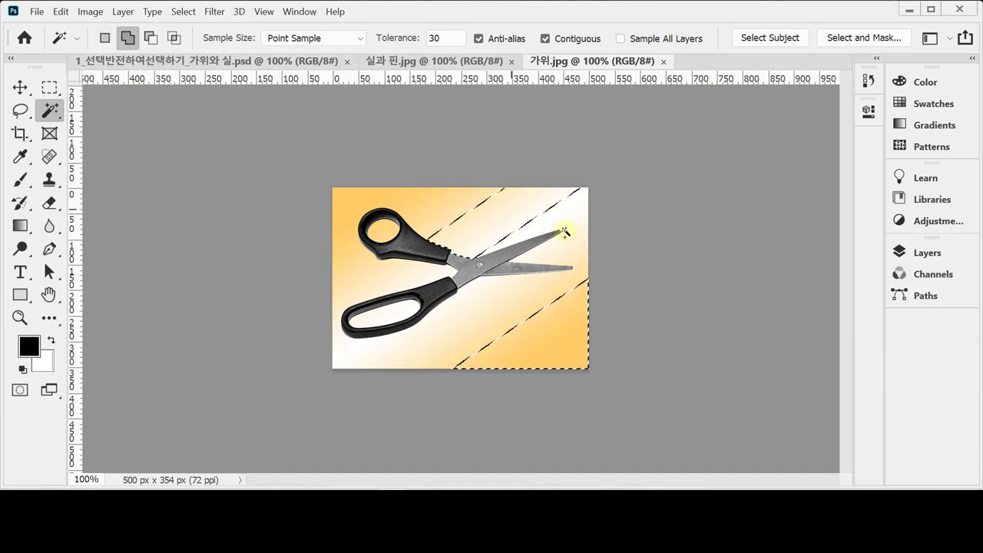
left_click(502, 309, "shift")
left_click(357, 357, "shift")
left_click(500, 362, "shift")
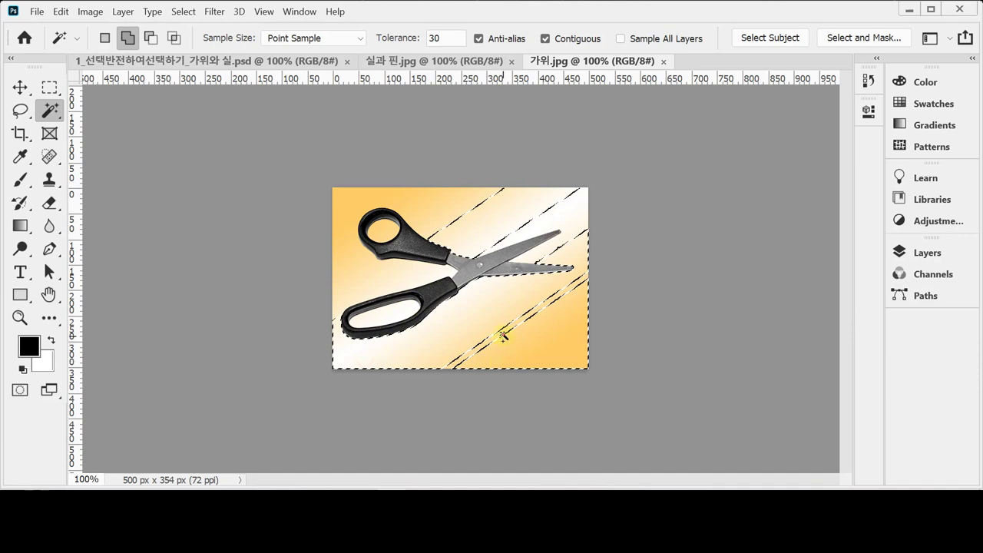
left_click(503, 335, "shift")
left_click(577, 201, "shift")
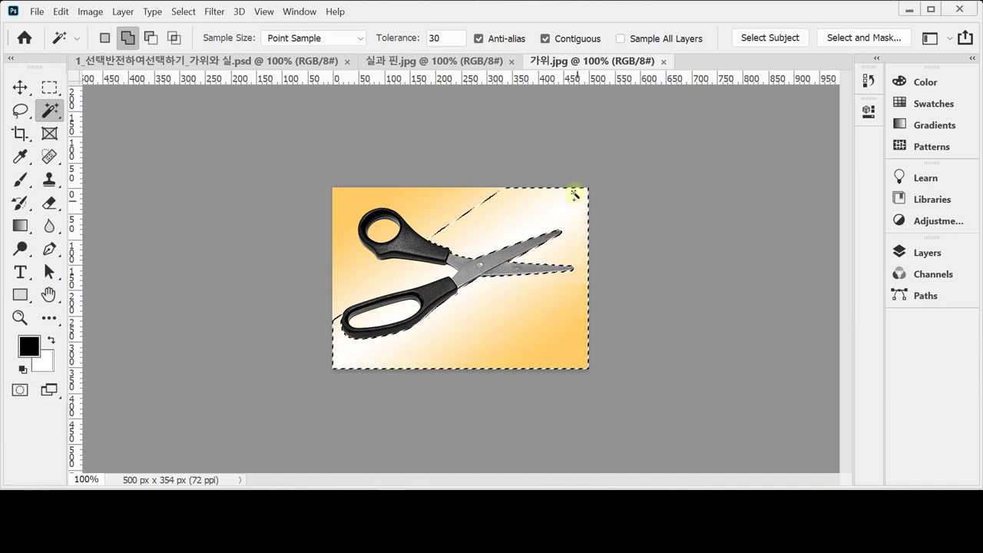
Step: Add the background between the handles and the remaining orange and pale areas at the upper left to the selection
left_click(396, 278, "shift")
left_click(351, 269, "shift")
left_click(415, 204, "shift")
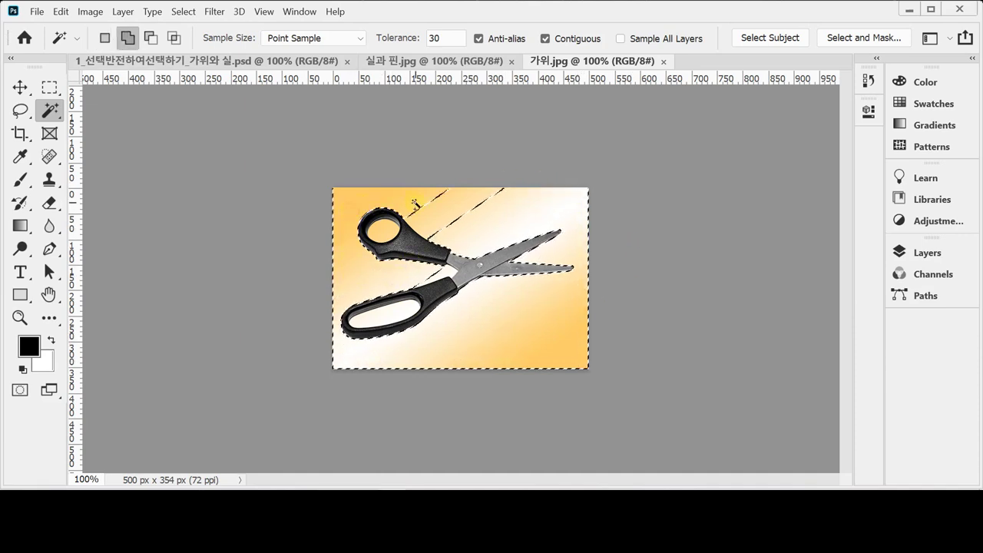
left_click(435, 211, "shift")
left_click(454, 266, "shift")
left_click(451, 274, "shift")
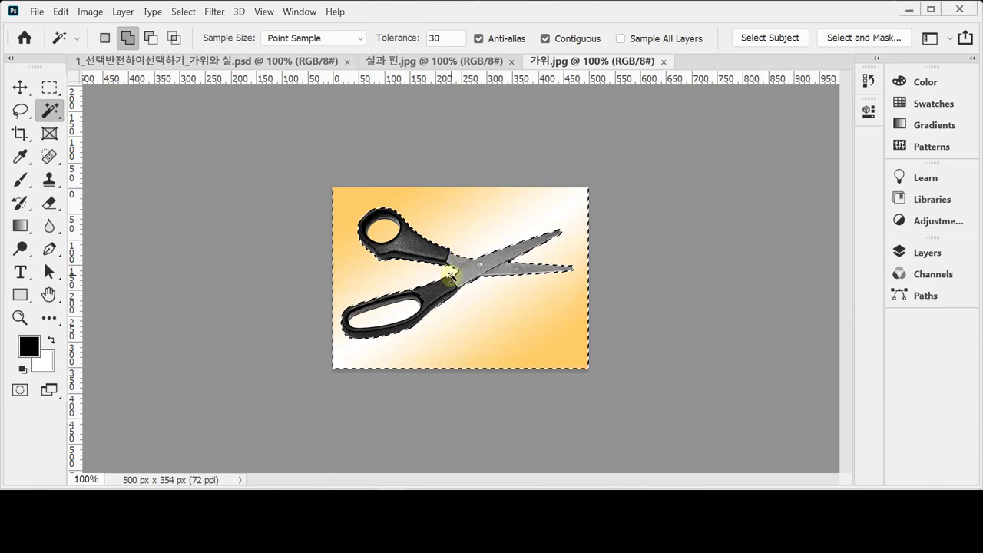
Step: Add the background inside both handle loops and any leftover spots near the lower edge to the selection
left_click(381, 231, "shift")
left_click(392, 315, "shift")
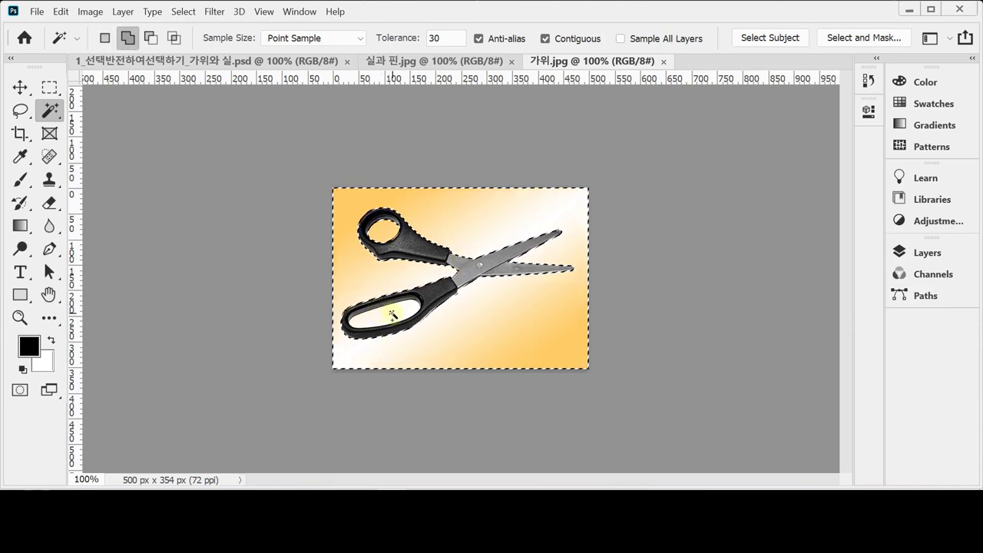
left_click(506, 355, "shift")
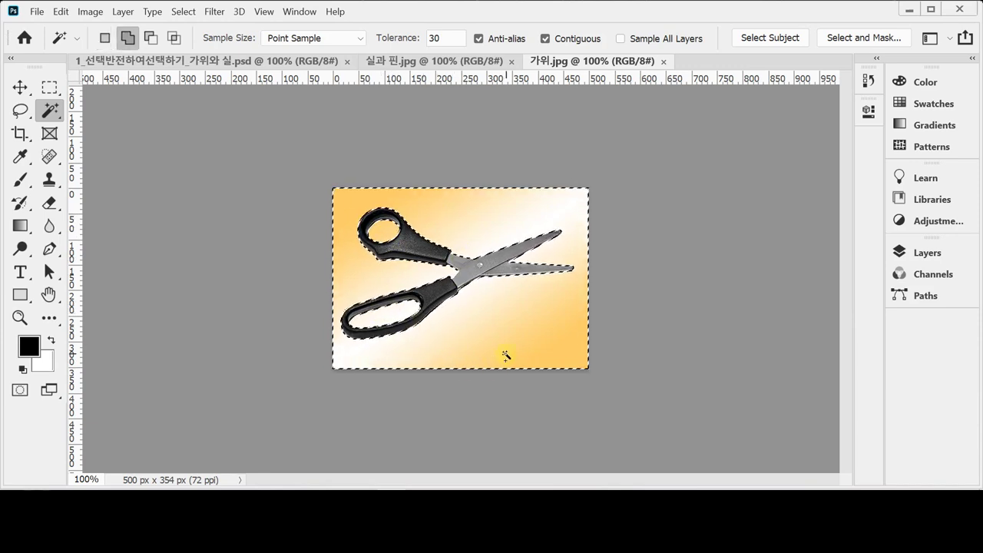
left_click(482, 357, "shift")
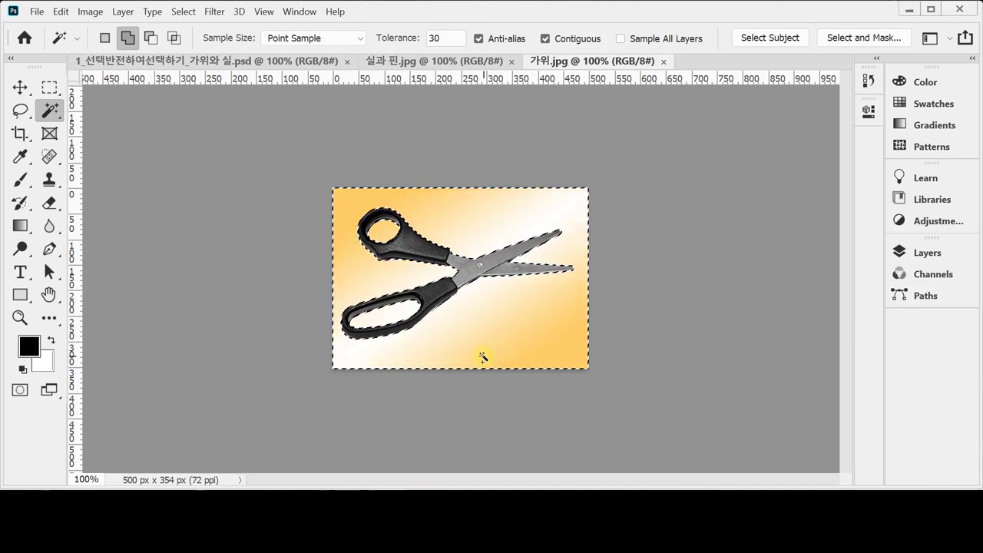
left_click(471, 350, "shift")
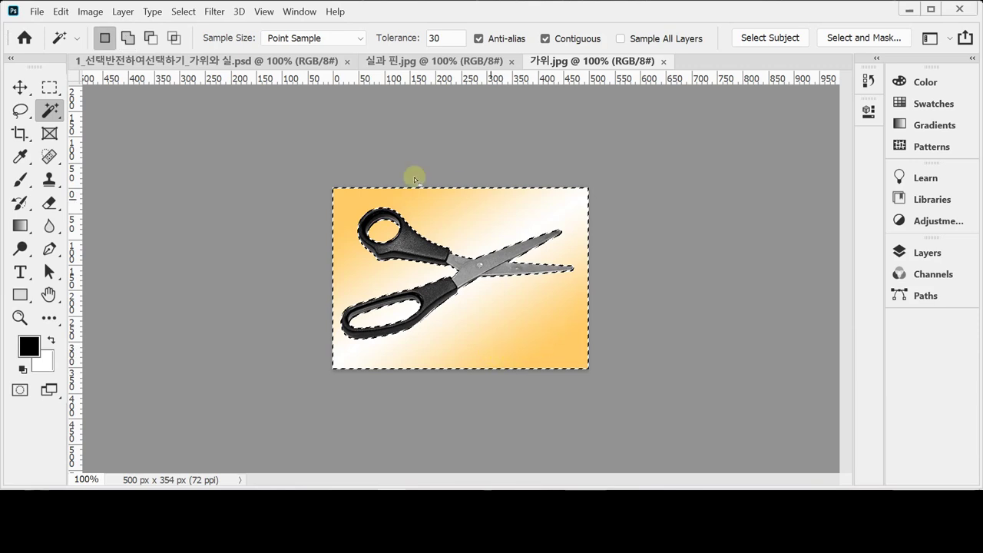
Step: Invert the selection to isolate the scissors and paste a copy of them into 실과 핀.jpg
left_click(184, 13)
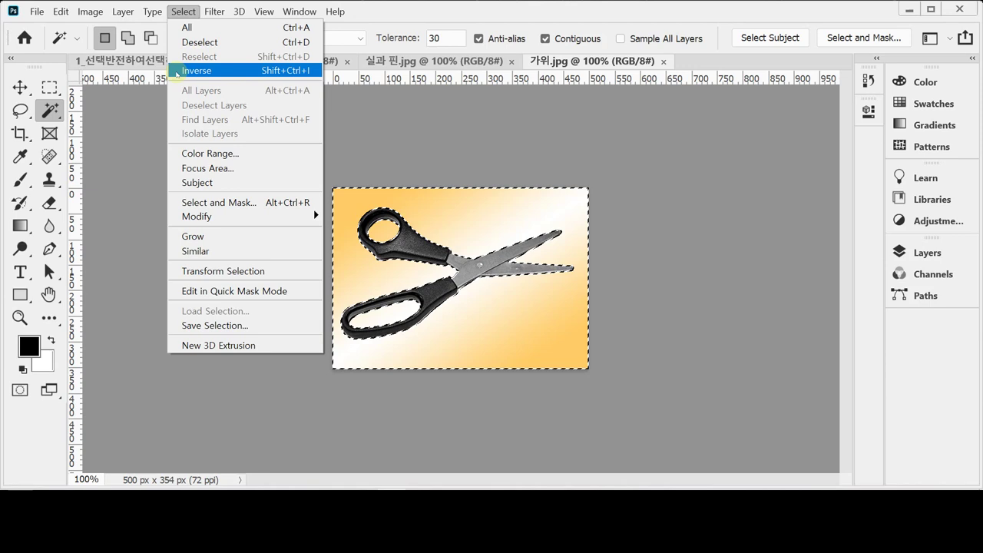
left_click(197, 71)
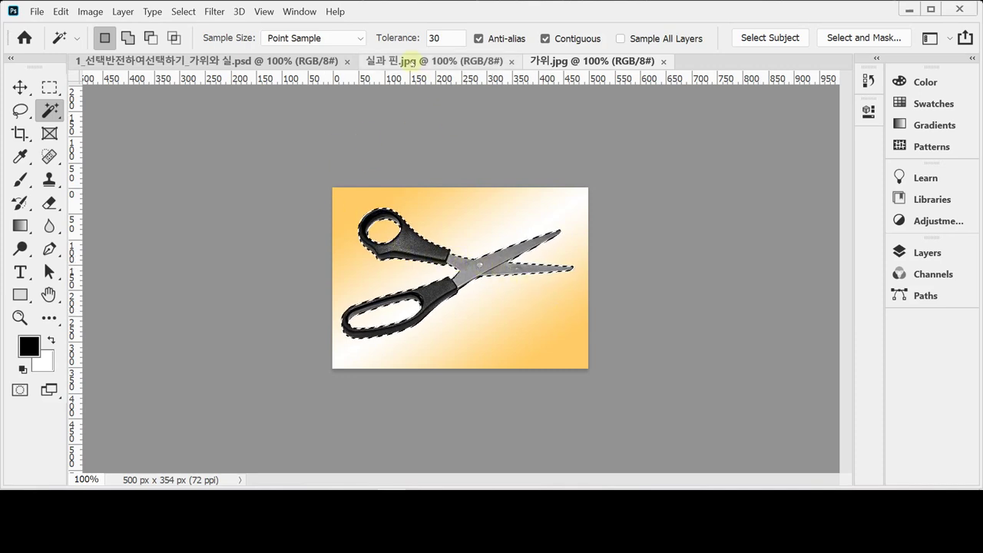
left_click(390, 61)
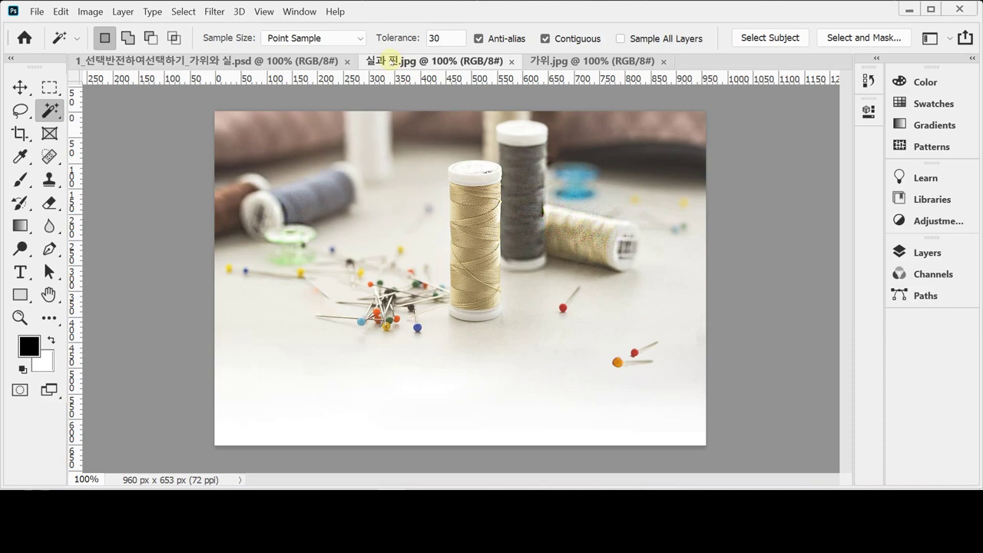
key("ctrl+v")
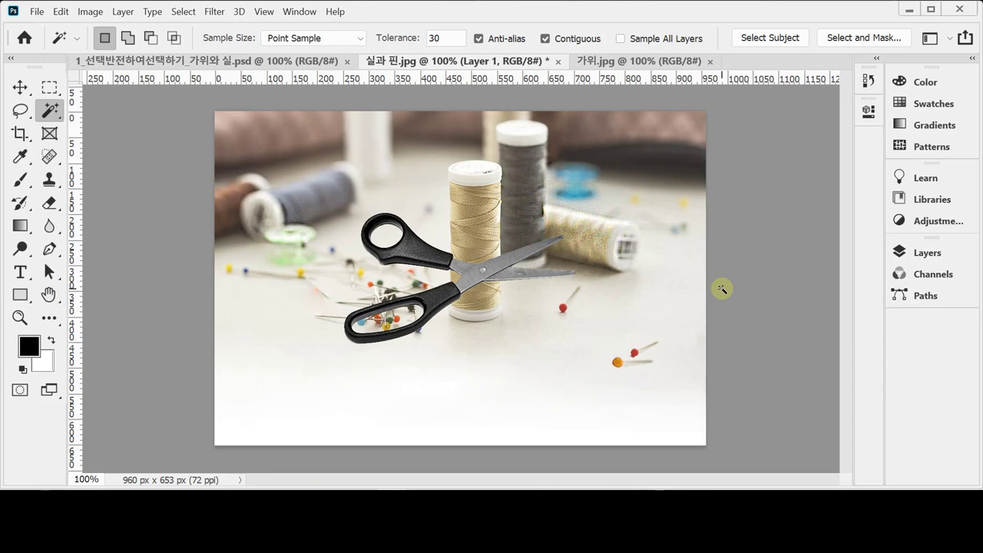
Step: Show the grid over 실과 핀.jpg, toggling its display off and on and leaving it visible
left_click(264, 13)
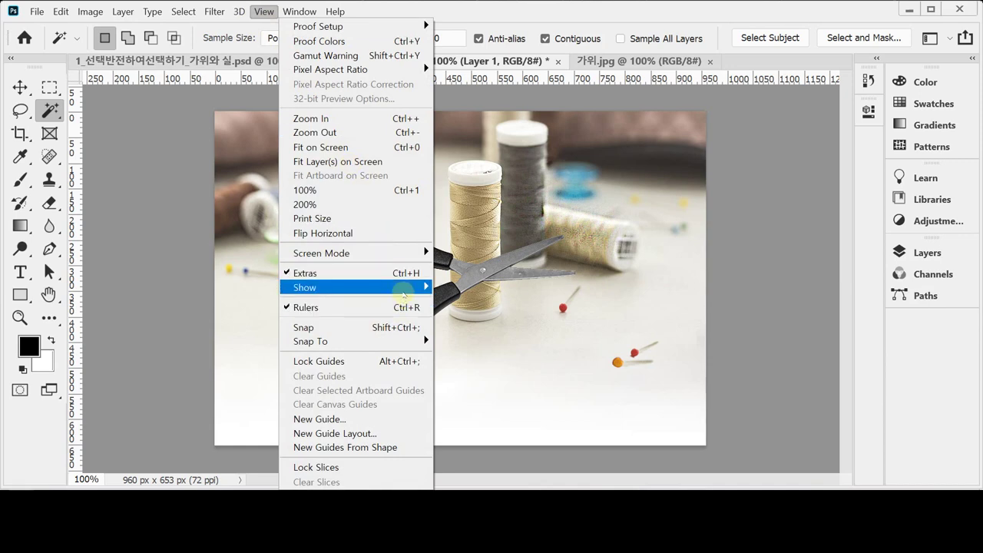
mouse_move(403, 292)
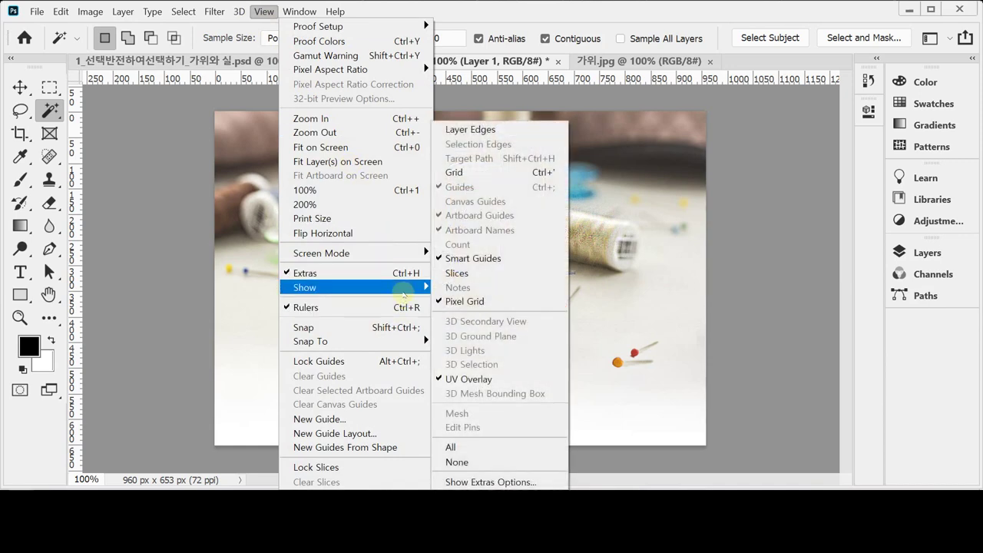
left_click(513, 175)
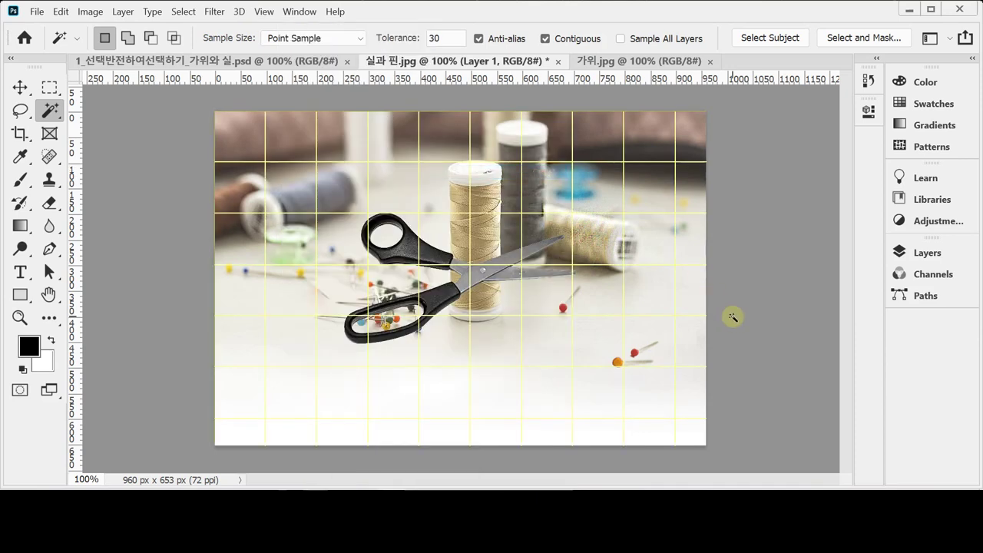
key("ctrl+apostrophe")
key("ctrl+apostrophe")
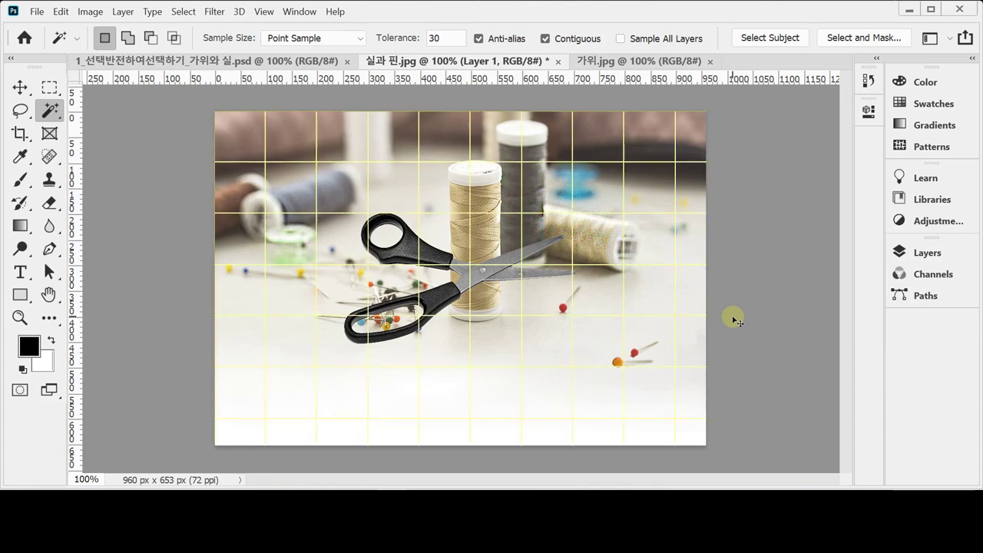
key("ctrl+apostrophe")
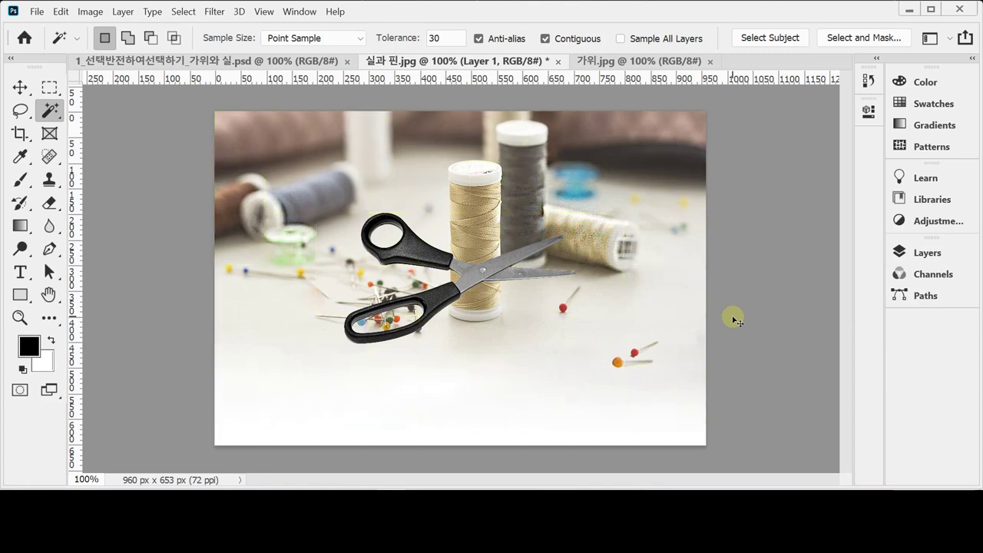
key("ctrl+apostrophe")
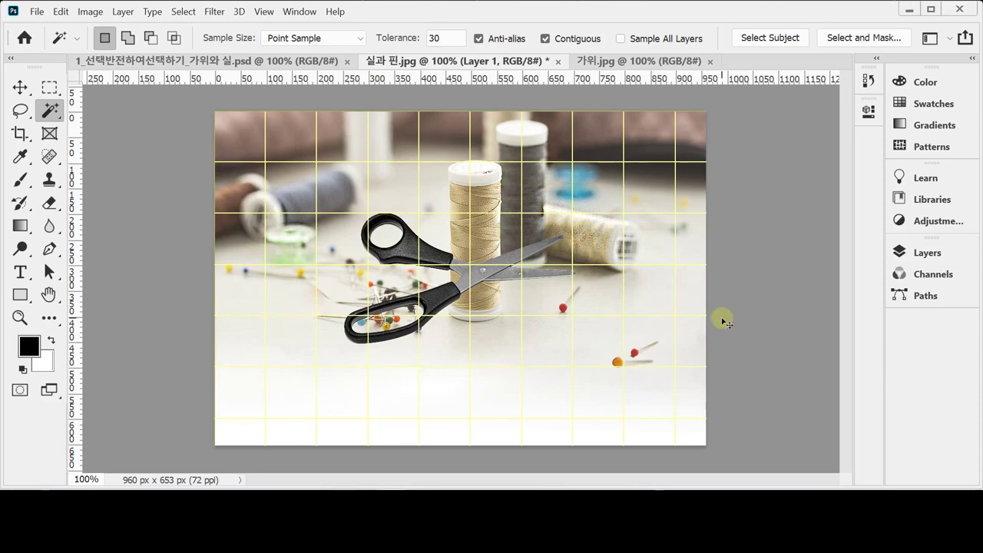
Step: Examine the gridline spacing, subdivisions and grid colour in the Guides, Grid & Slices preferences
key("i")
key("ctrl+k")
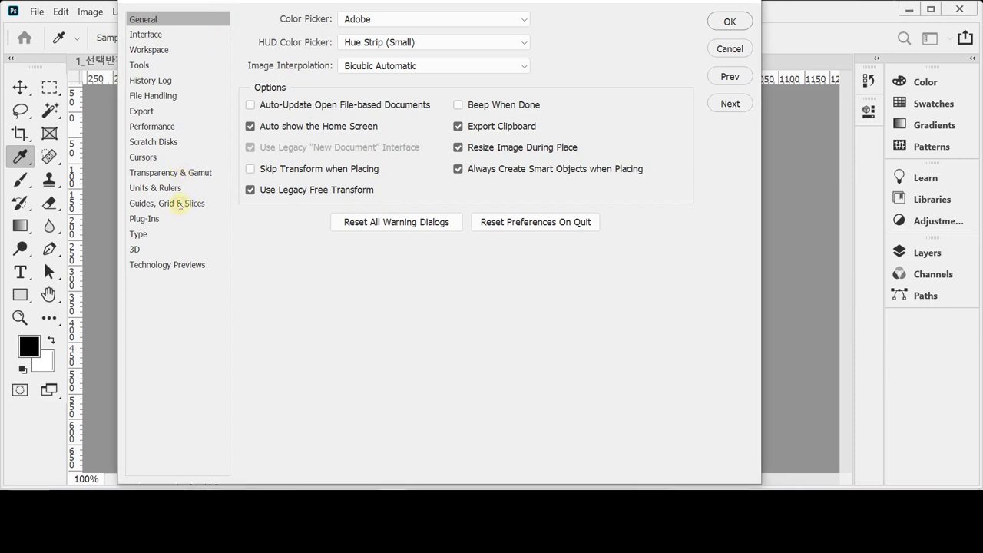
left_click(180, 205)
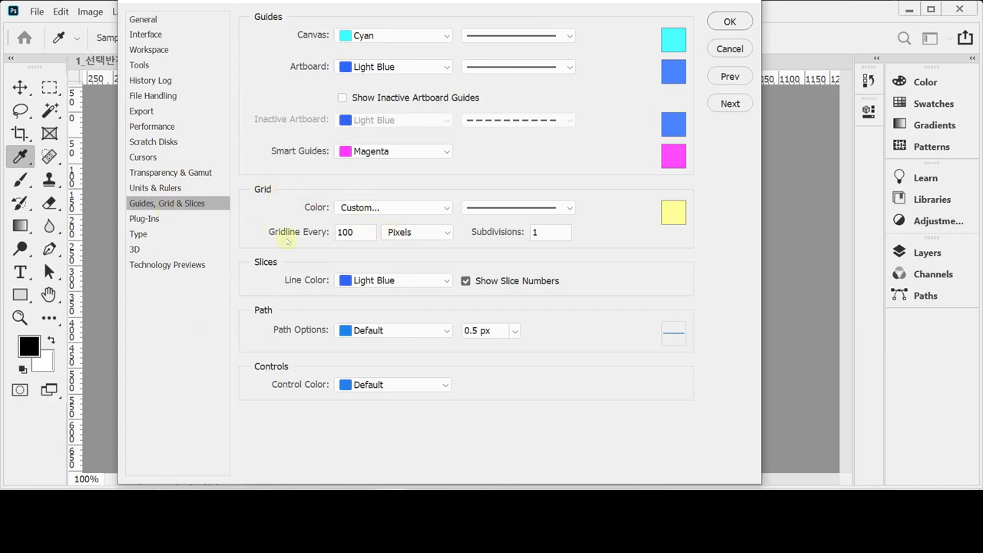
left_click(369, 234)
left_click_drag(371, 234, 337, 233)
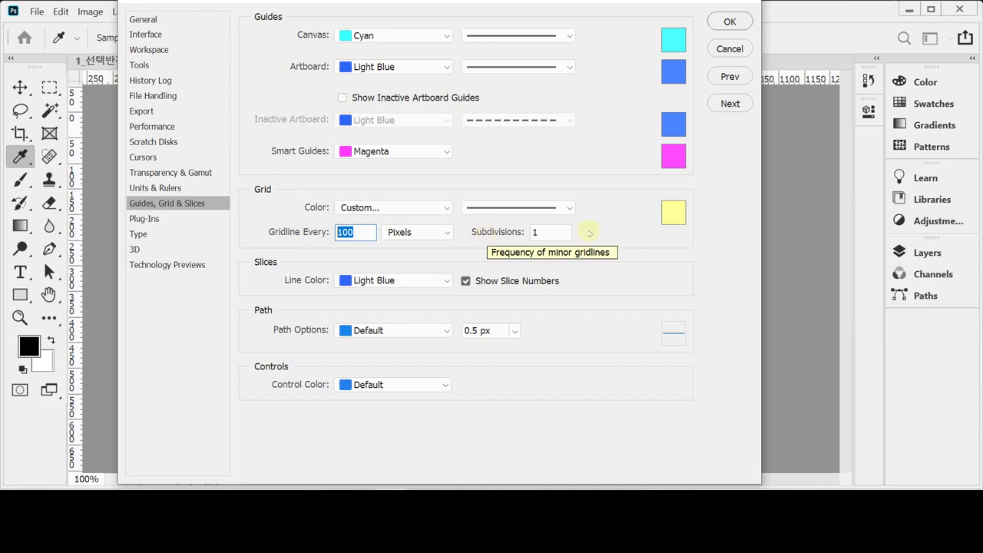
left_click(671, 219)
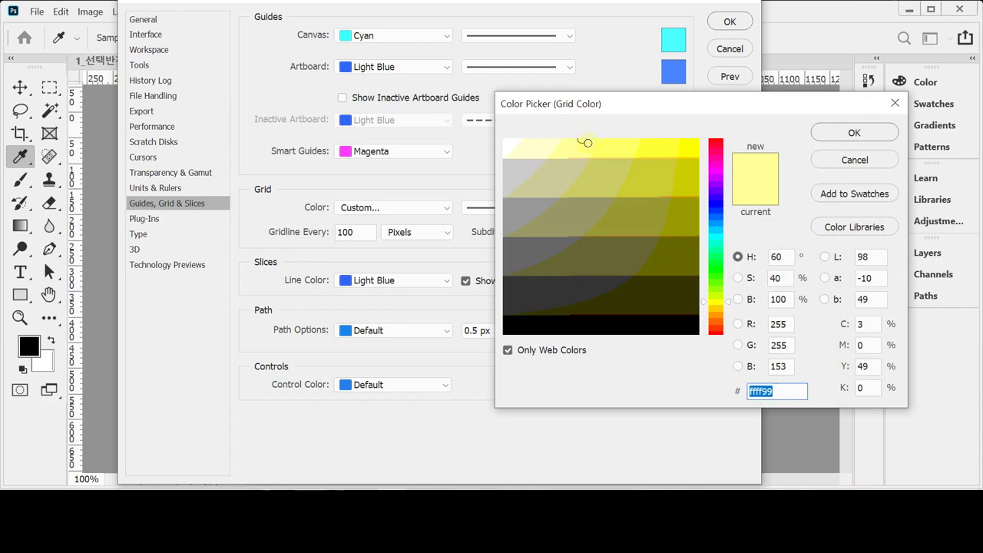
key("Return")
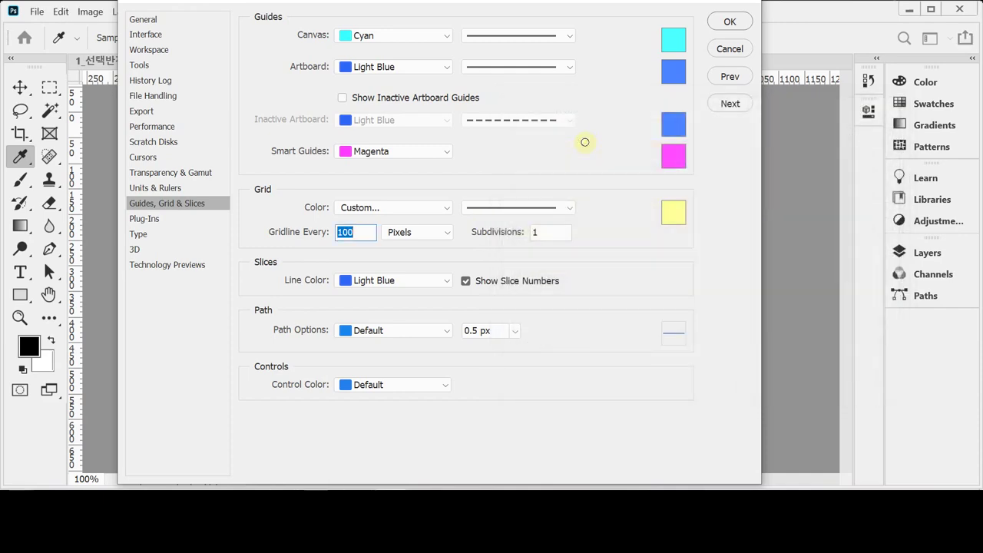
key("Return")
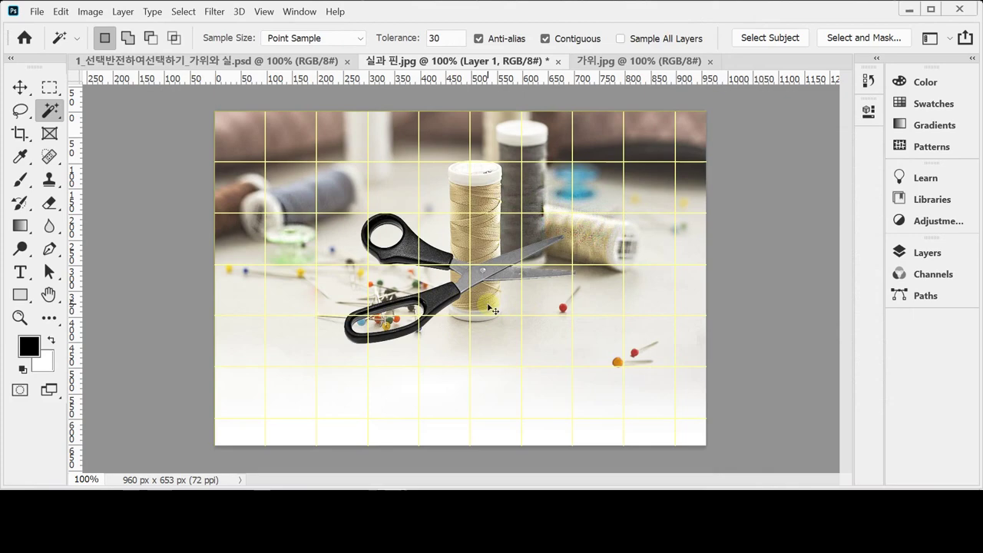
Step: Free-transform the scissors layer, moving it to the lower left of the photo and scaling it proportionally to about 126%
key("ctrl+t")
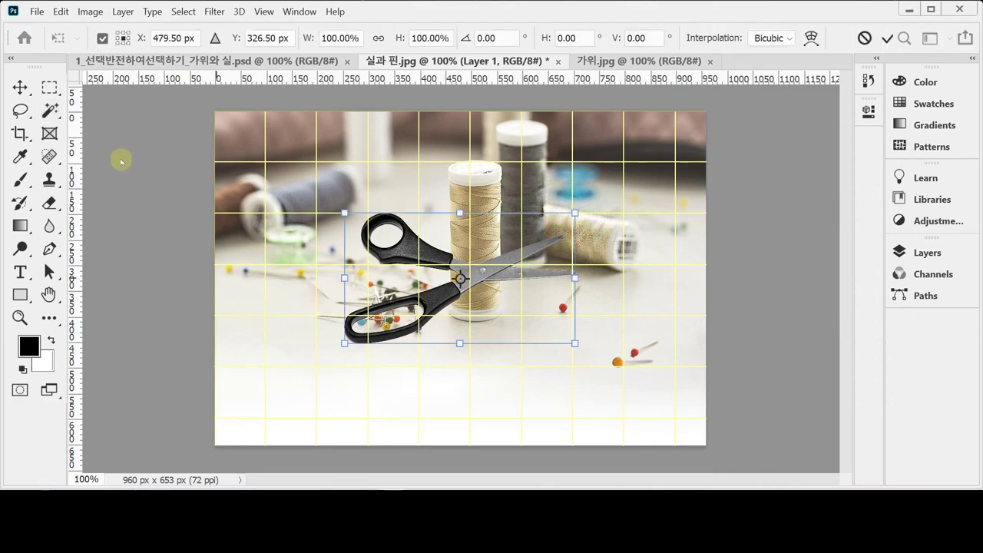
left_click(60, 12)
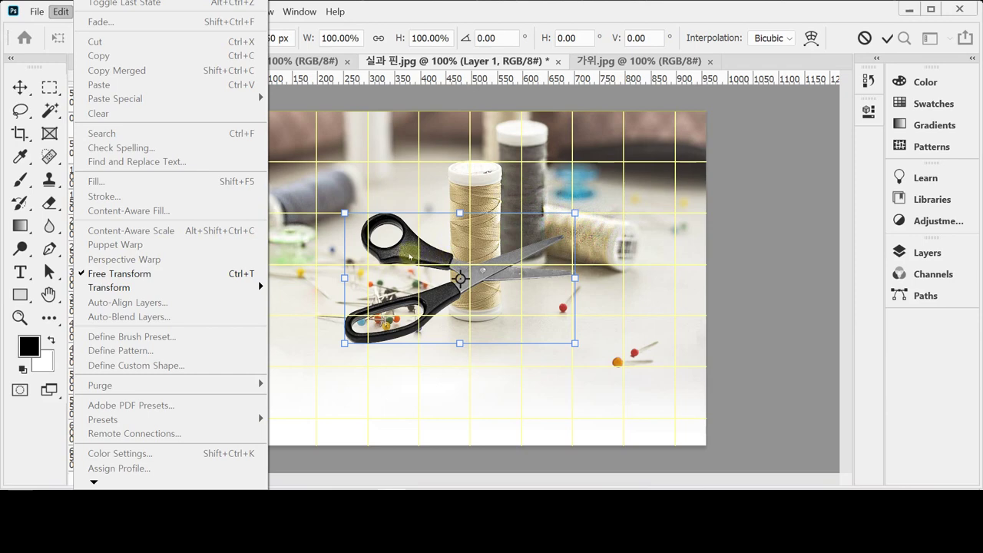
left_click(407, 253)
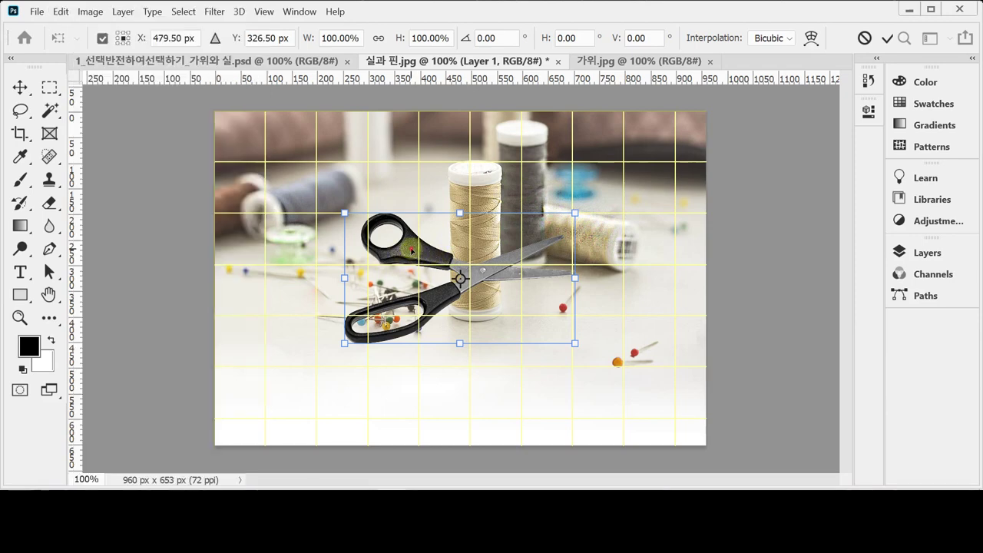
left_click_drag(396, 251, 335, 328)
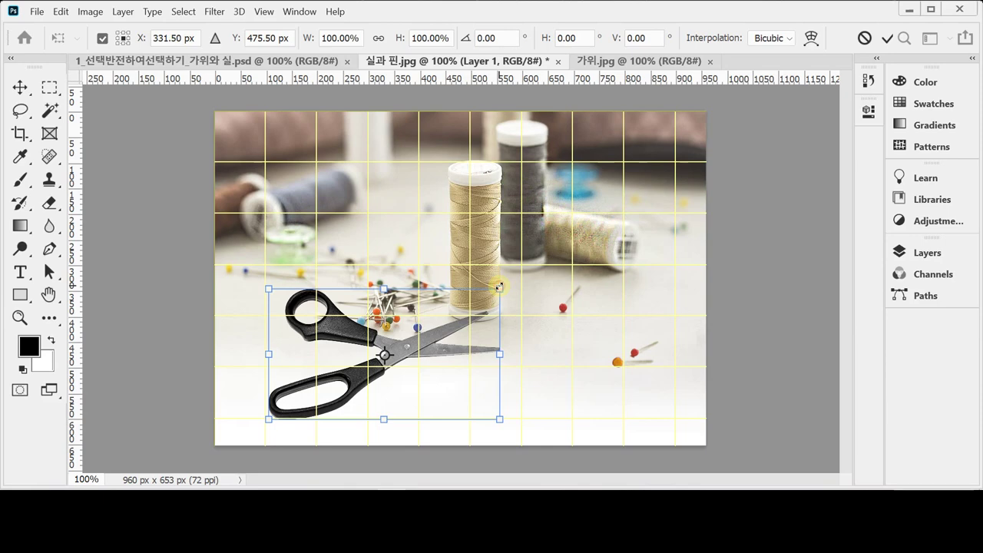
left_click_drag(499, 288, 558, 250)
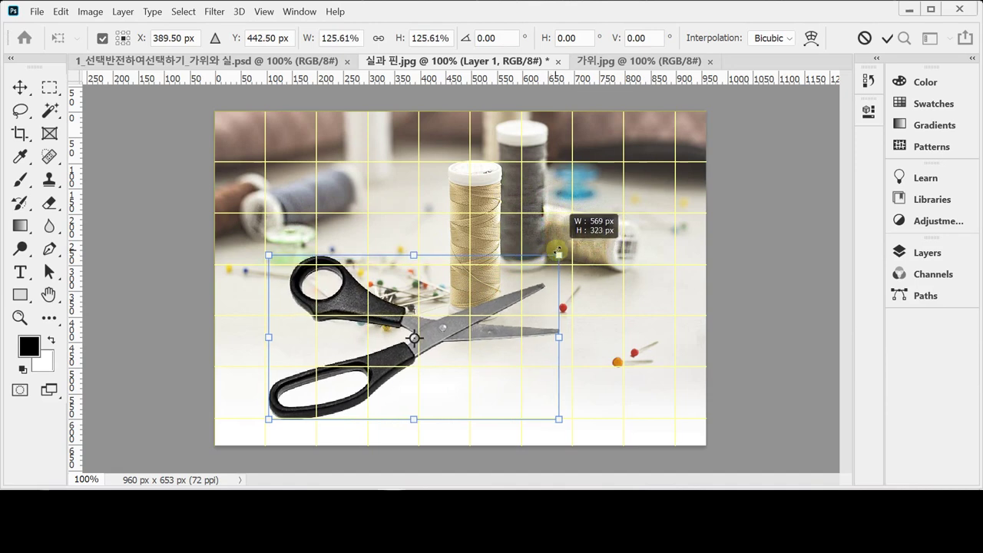
left_click_drag(557, 250, 557, 250)
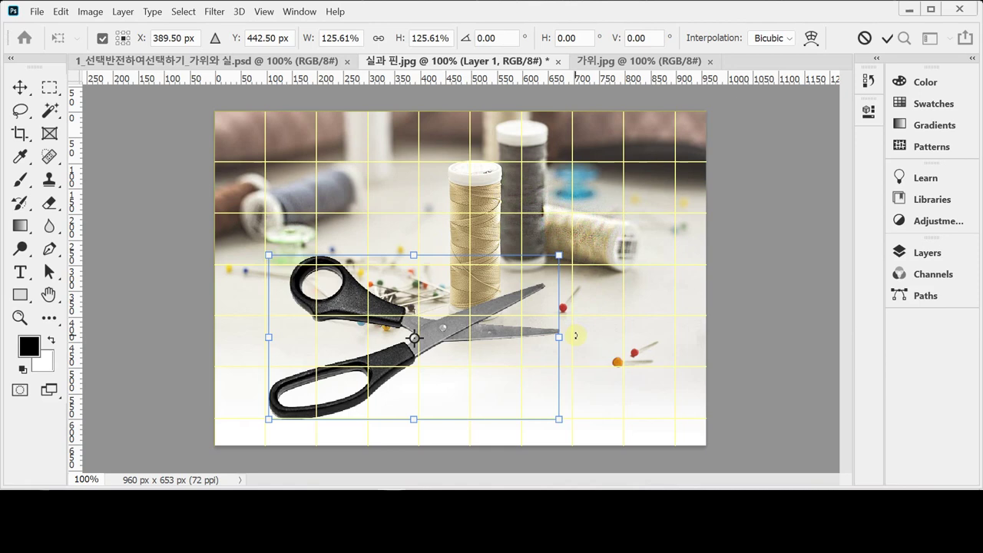
Step: Rotate the scissors about 22° clockwise, shift them down near the photo's lower edge to apply the transform, and hide the grid
left_click_drag(575, 336, 564, 405)
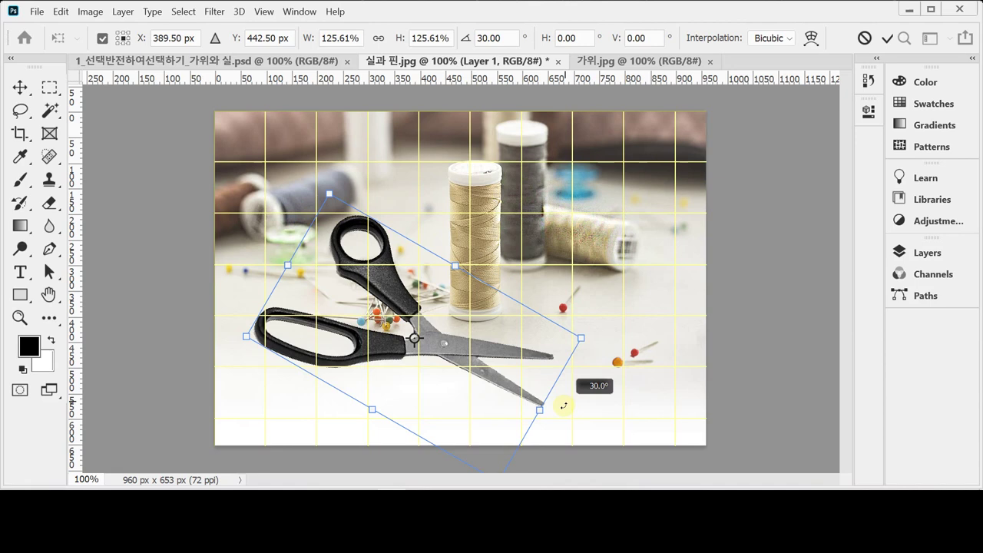
left_click_drag(563, 405, 566, 398)
left_click_drag(376, 279, 371, 327)
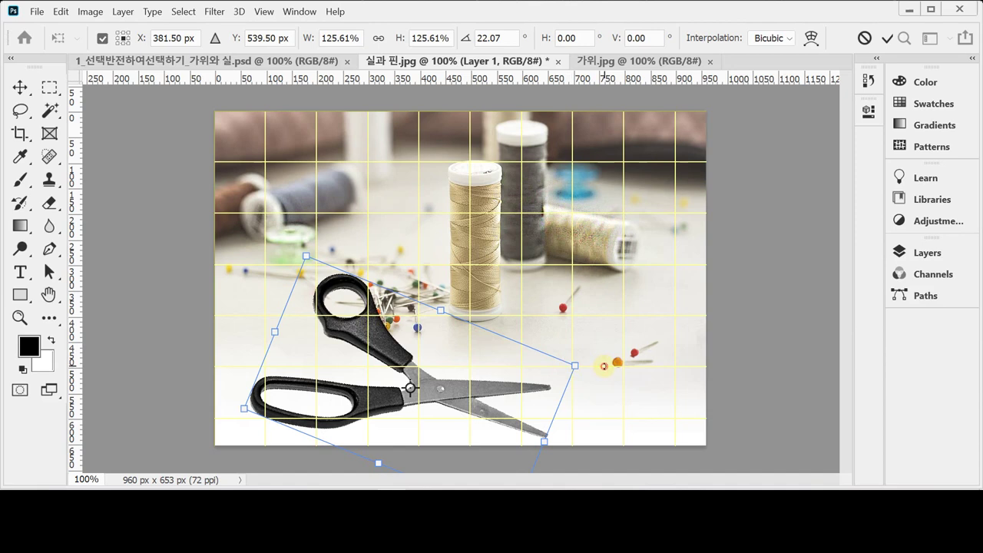
key("Return")
key("w")
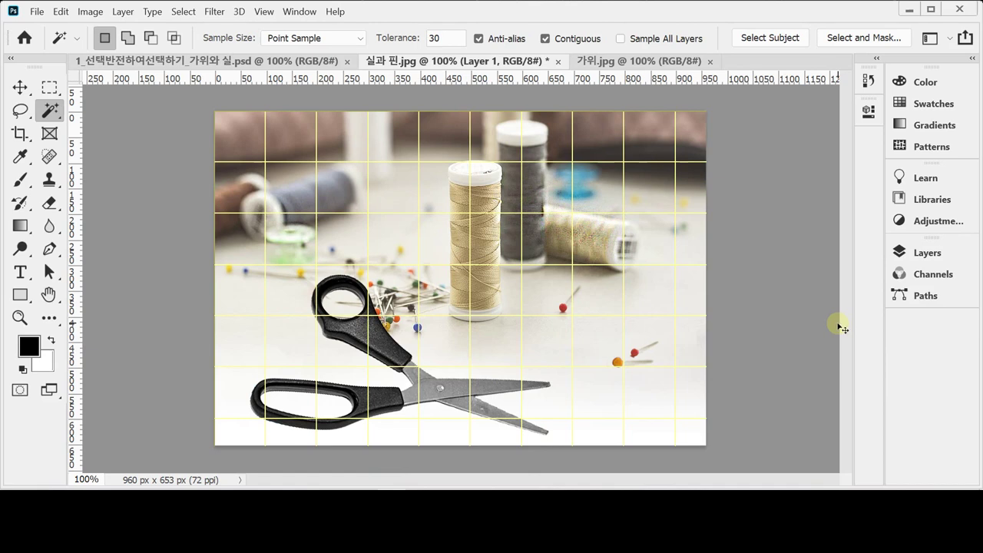
key("ctrl+apostrophe")
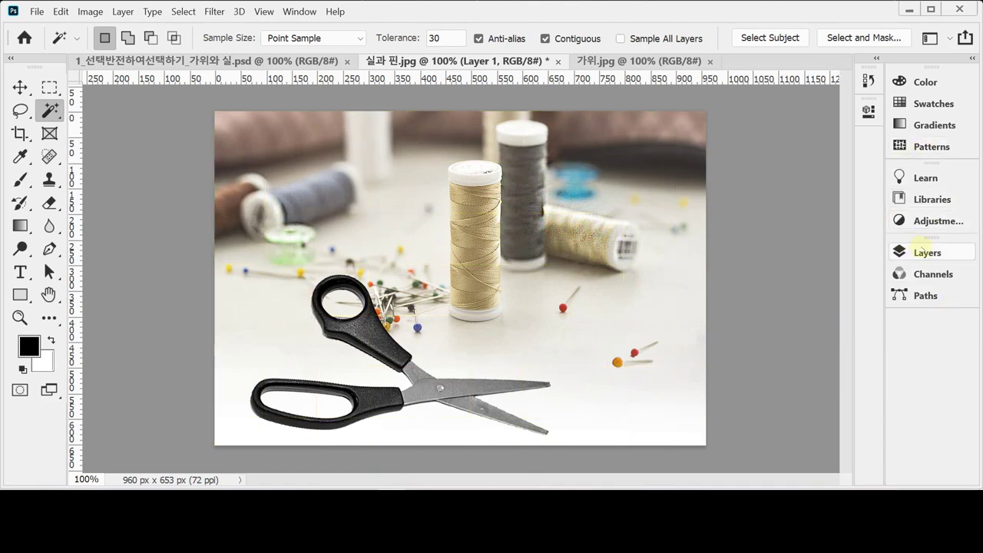
Step: Add a Drop Shadow effect to the scissors layer, Layer 1, keeping its name
left_click(924, 252)
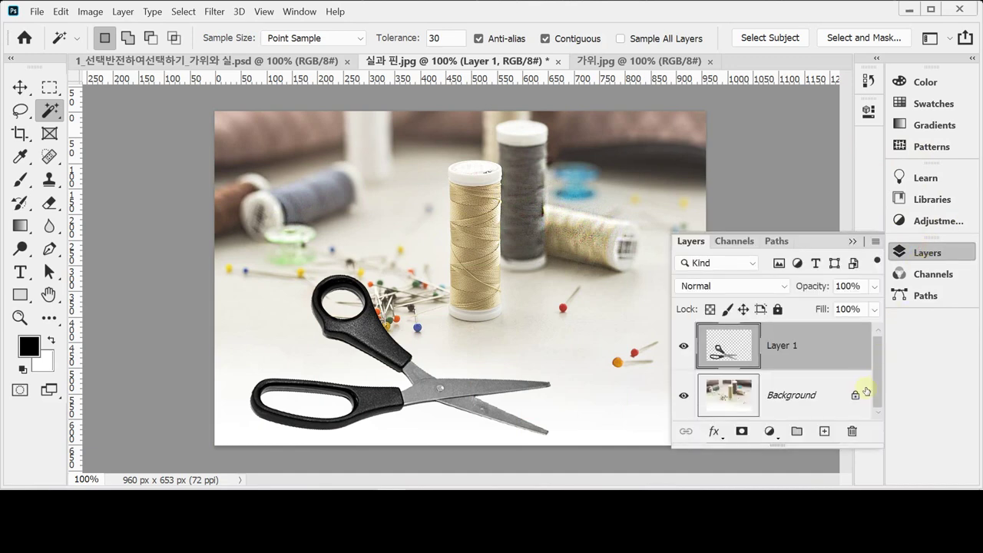
double_click(782, 347)
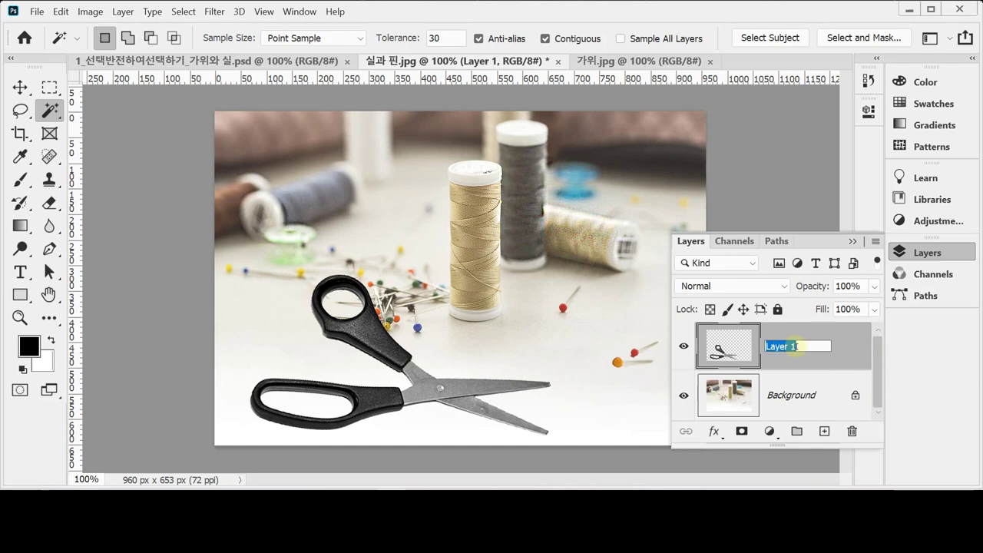
left_click(743, 352)
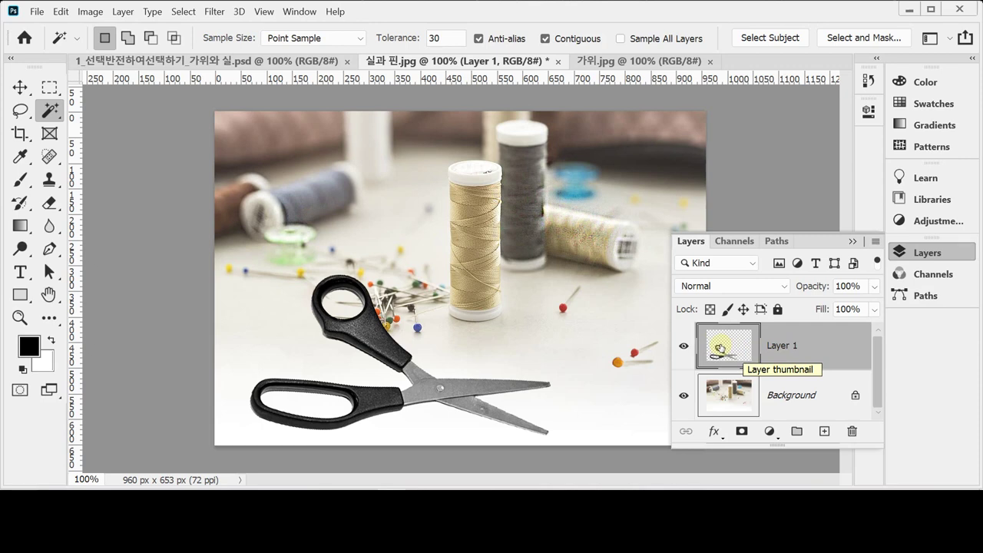
left_click(714, 434)
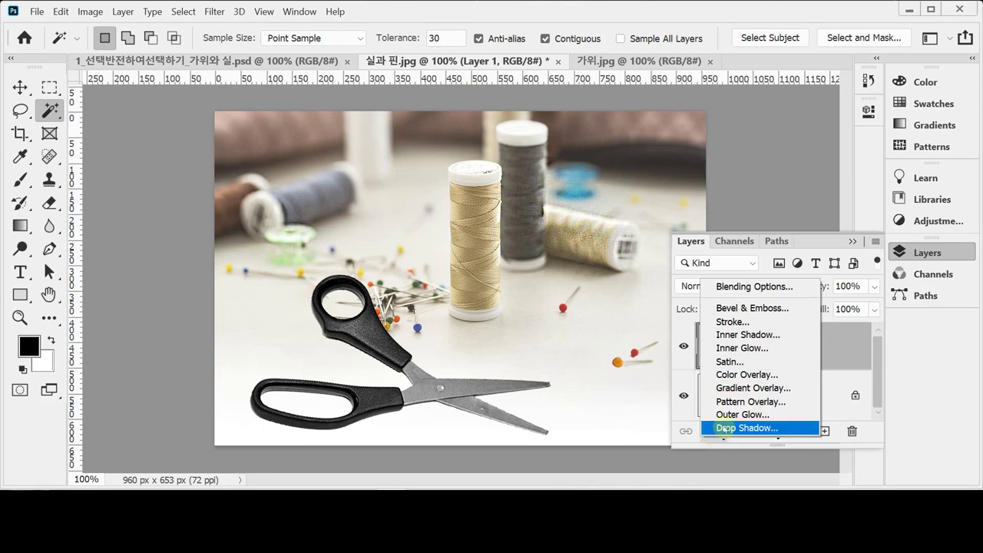
left_click(729, 438)
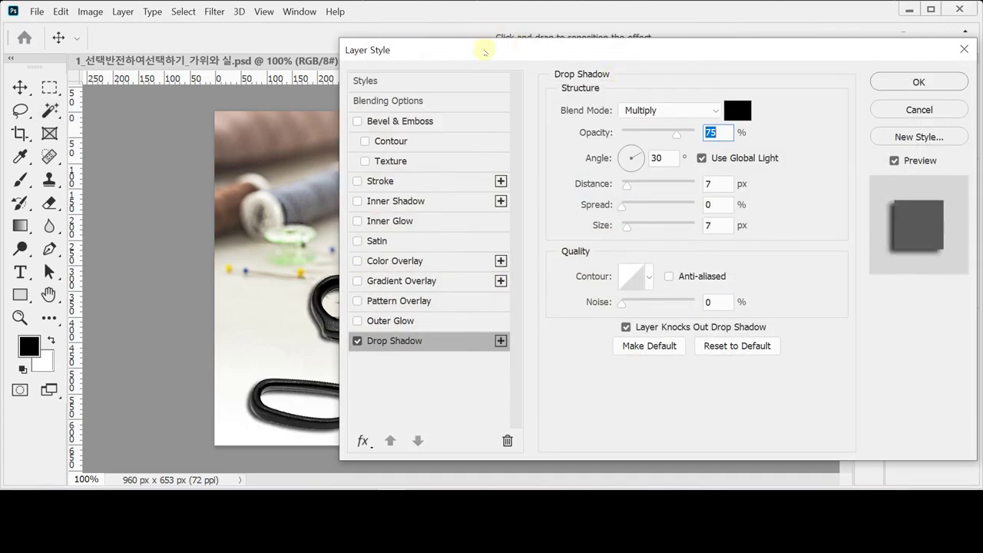
mouse_move(485, 51)
left_mouse_down()
mouse_move(522, 53)
mouse_move(465, 48)
mouse_move(480, 51)
left_mouse_up()
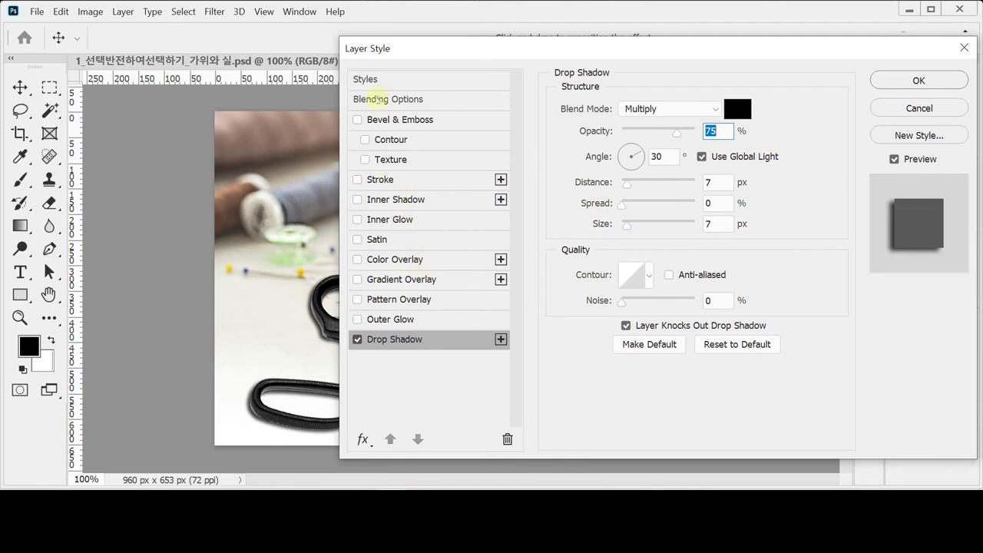
left_click_drag(393, 50, 407, 53)
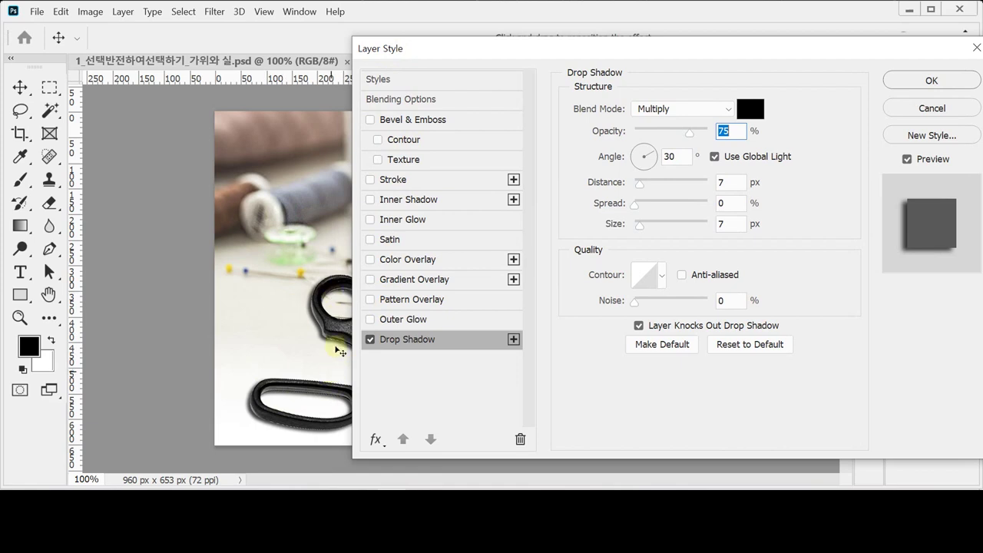
left_click_drag(551, 48, 536, 49)
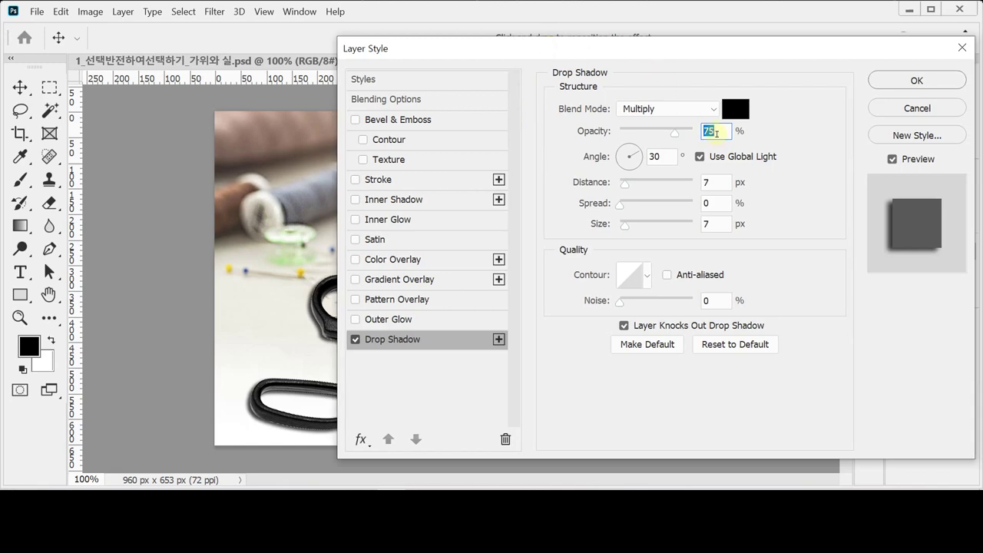
Step: Set the drop shadow's opacity to 60%, angle to 40°, distance to 6 px and size to 9 px
type("60")
key("Tab")
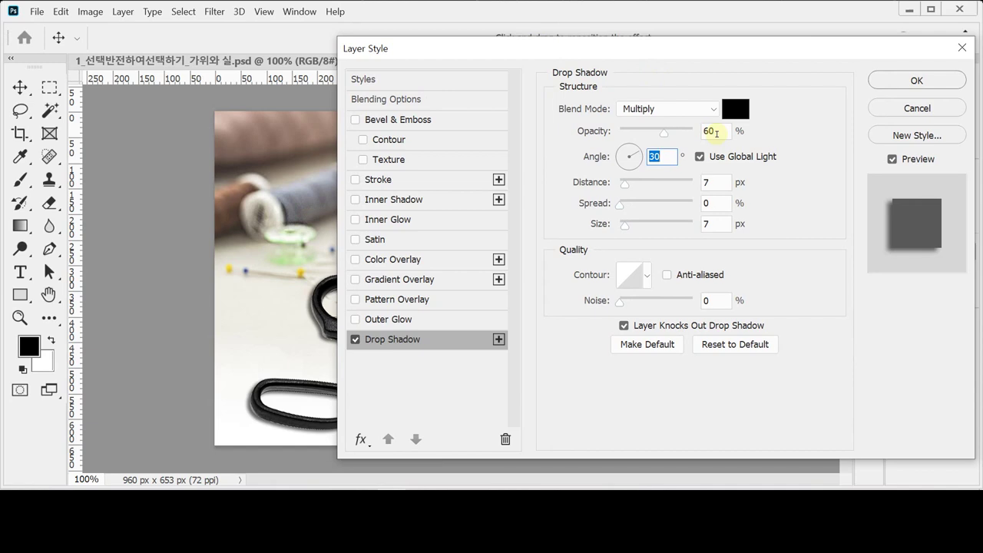
type("40")
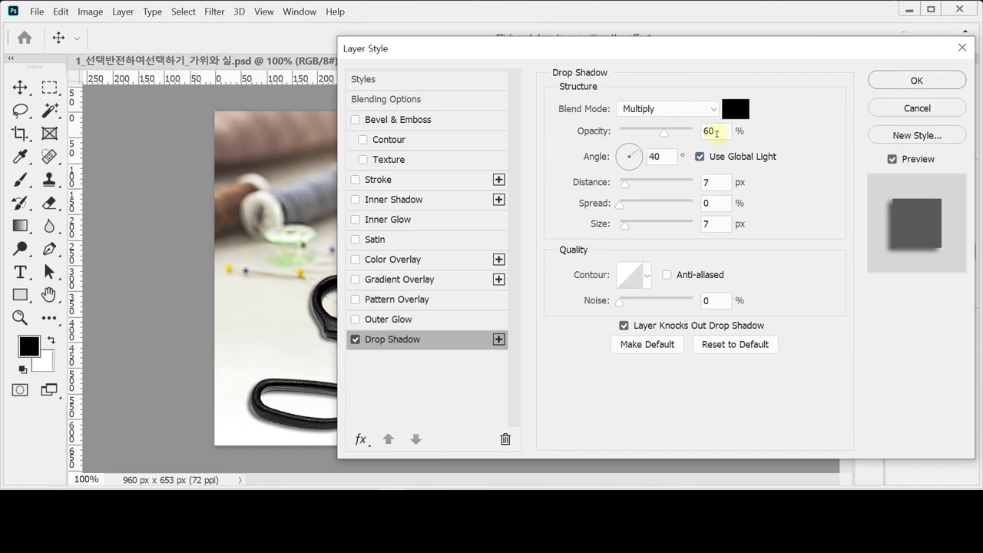
key("Tab")
type("6")
key("Tab")
key("Tab")
type("9")
Step: Compare the scissors with the shadow preview off and on, and apply the layer style
left_click(891, 159)
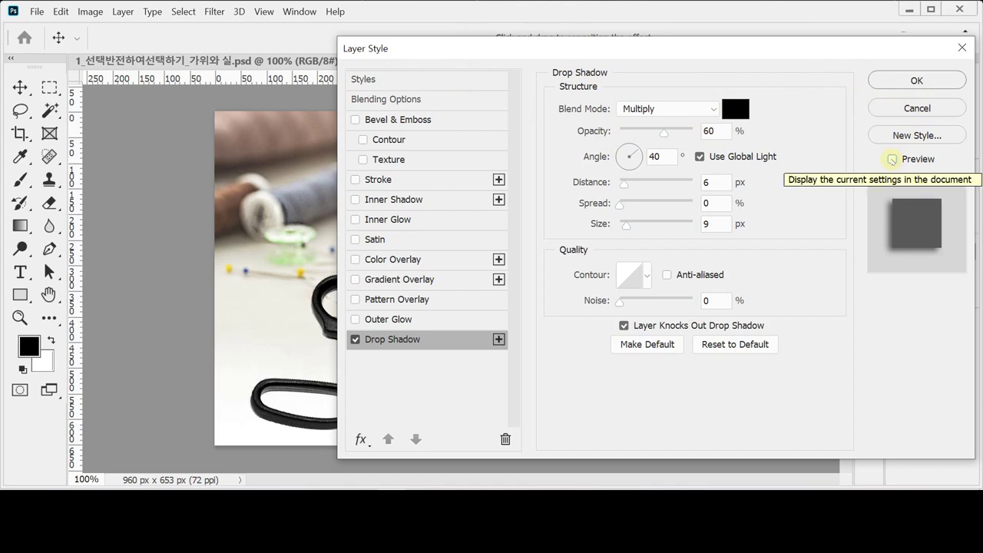
left_click(892, 159)
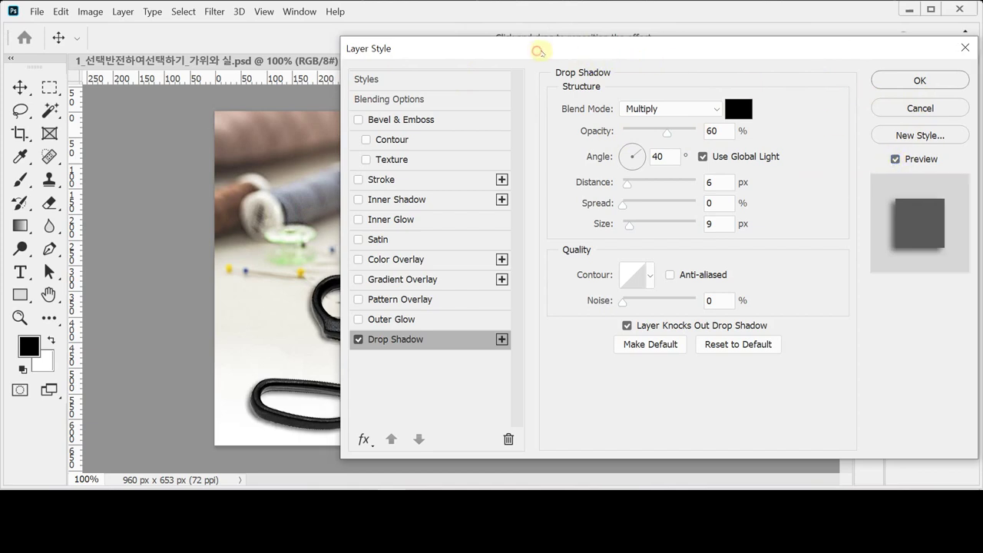
mouse_move(537, 49)
left_mouse_down()
mouse_move(639, 66)
mouse_move(530, 50)
left_mouse_up()
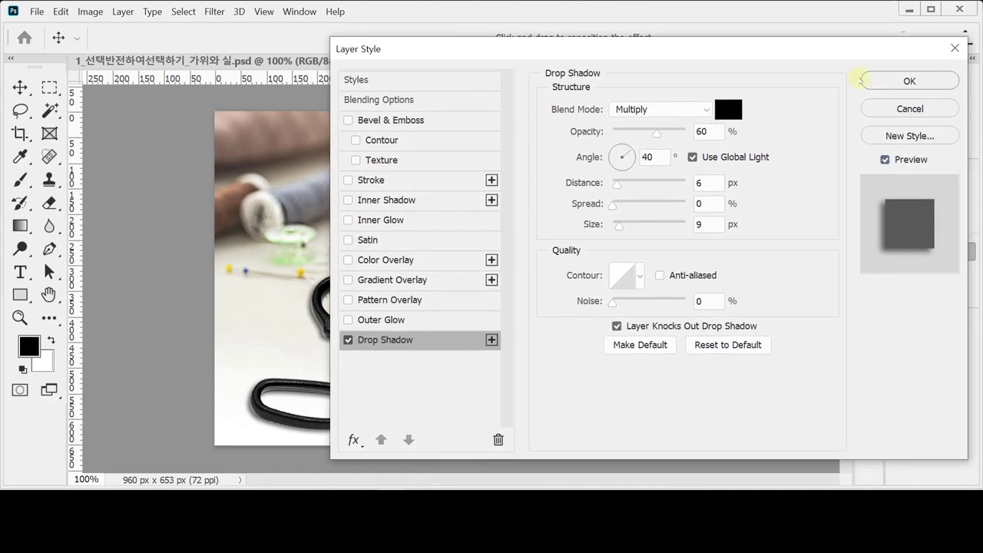
left_click(908, 81)
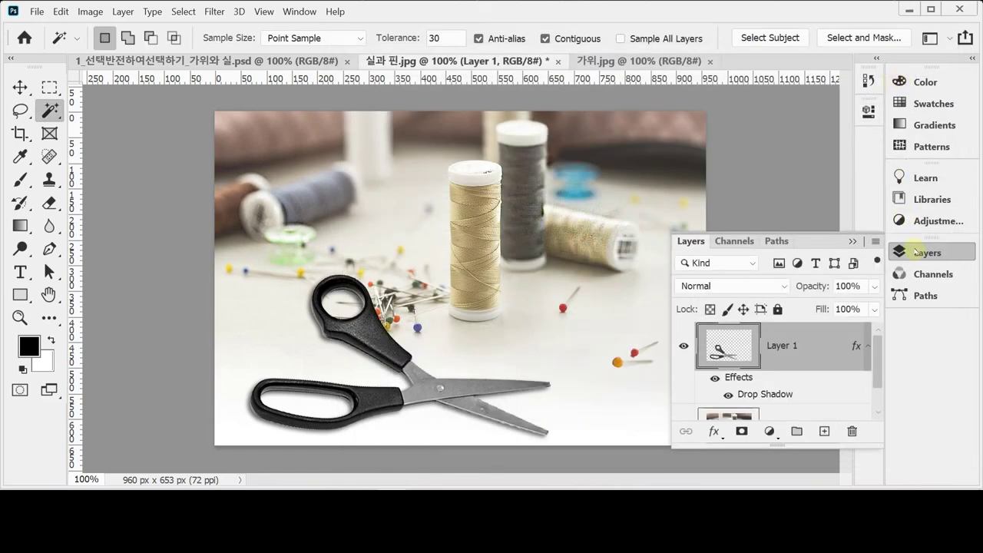
left_click(917, 252)
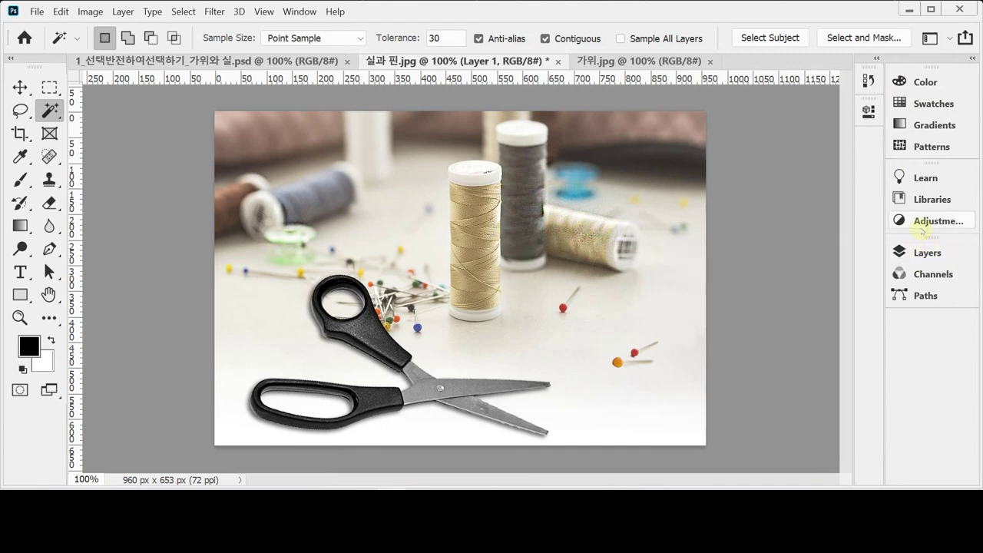
Step: Clear the scissors selection in 가위.jpg and switch to the Object Selection Tool
left_click(620, 61)
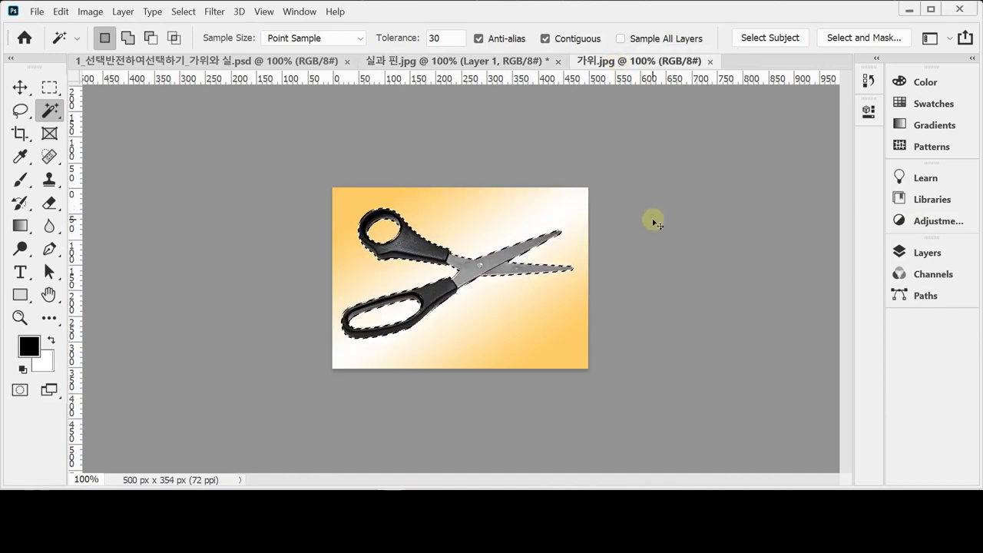
key("ctrl+d")
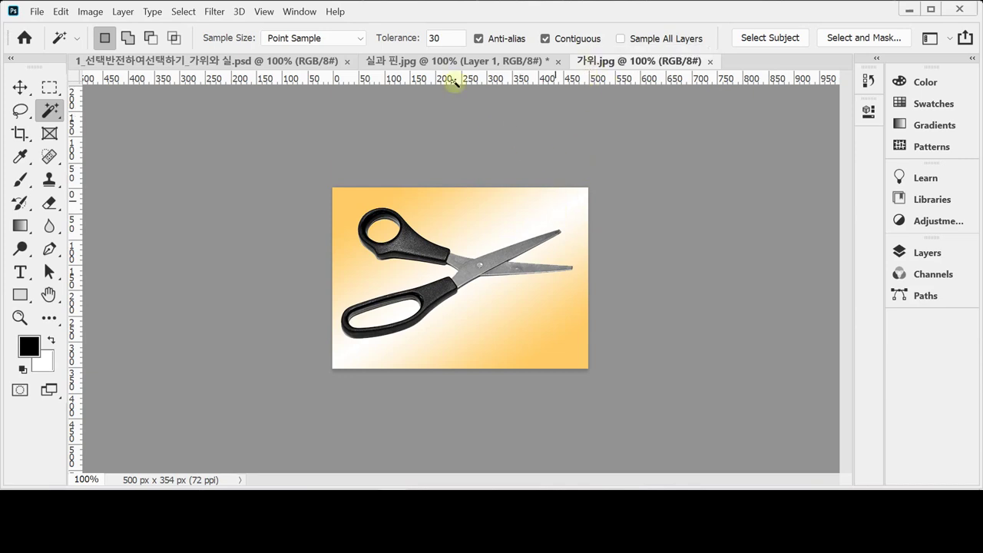
right_click(50, 113)
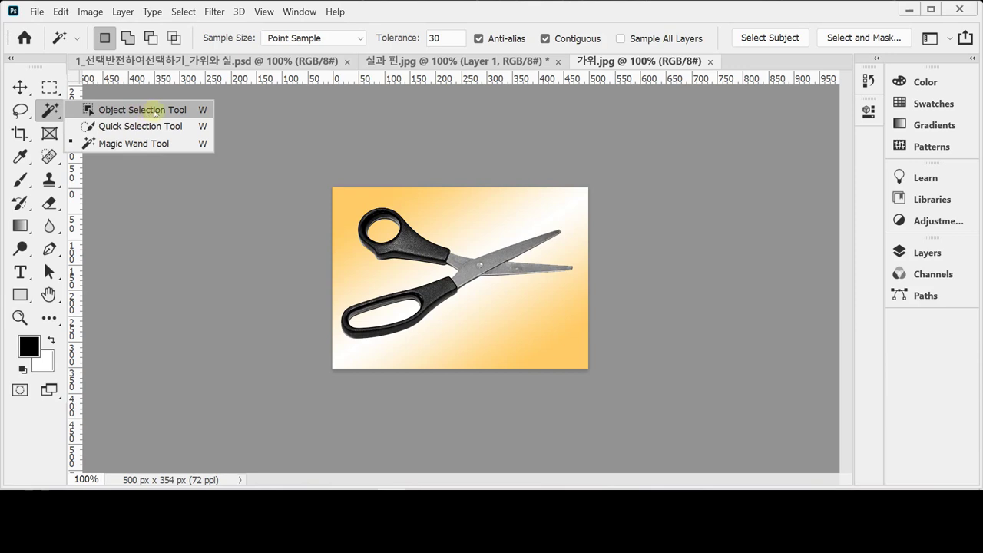
left_click(154, 112)
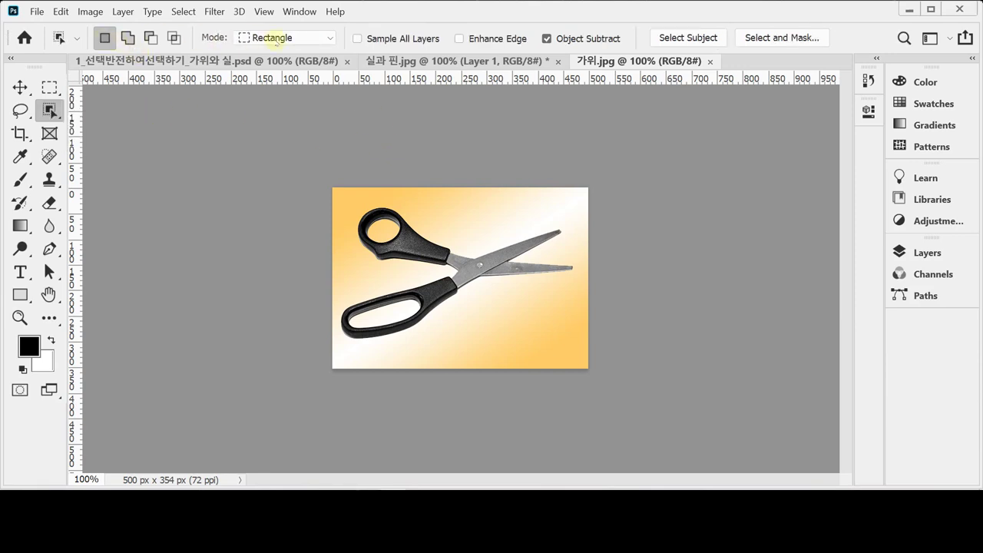
Step: Select the scissors with a Rectangle-mode Object Selection around the whole pair, and clear the selection
left_click(330, 38)
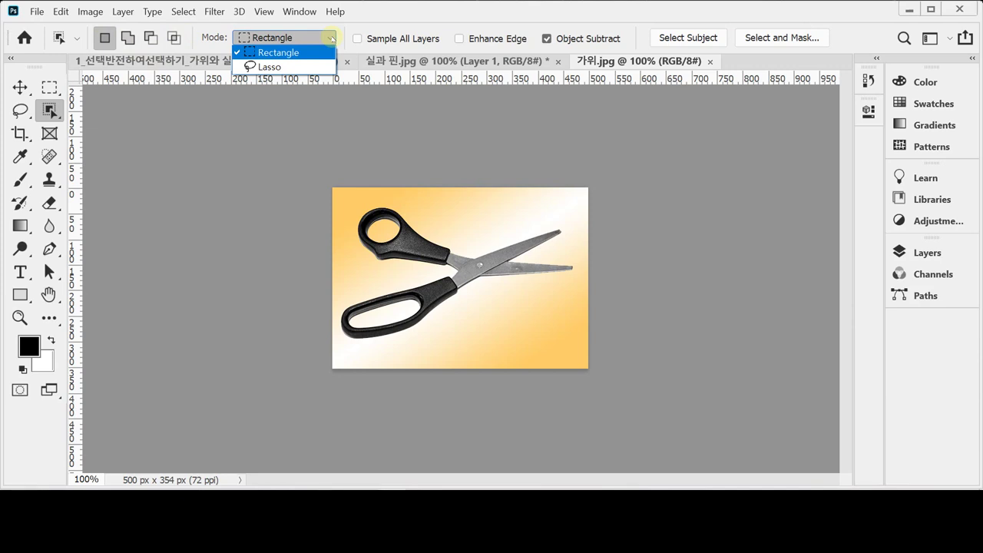
left_click(331, 38)
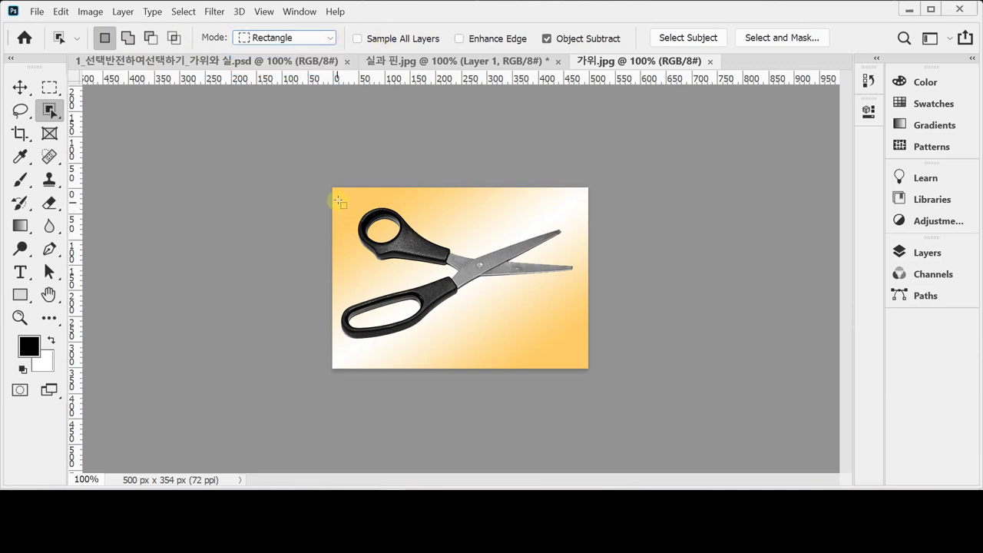
left_click_drag(335, 192, 585, 357)
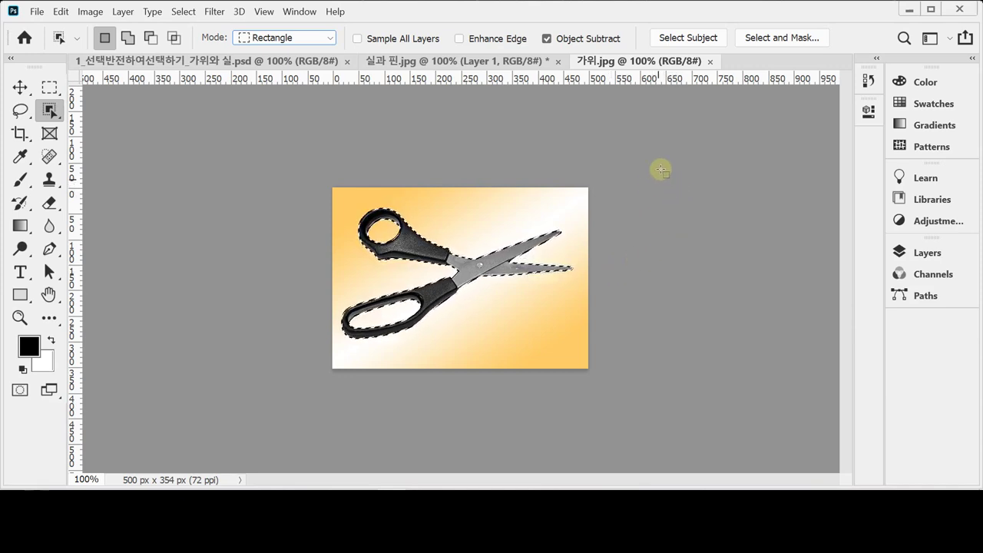
key("ctrl+d")
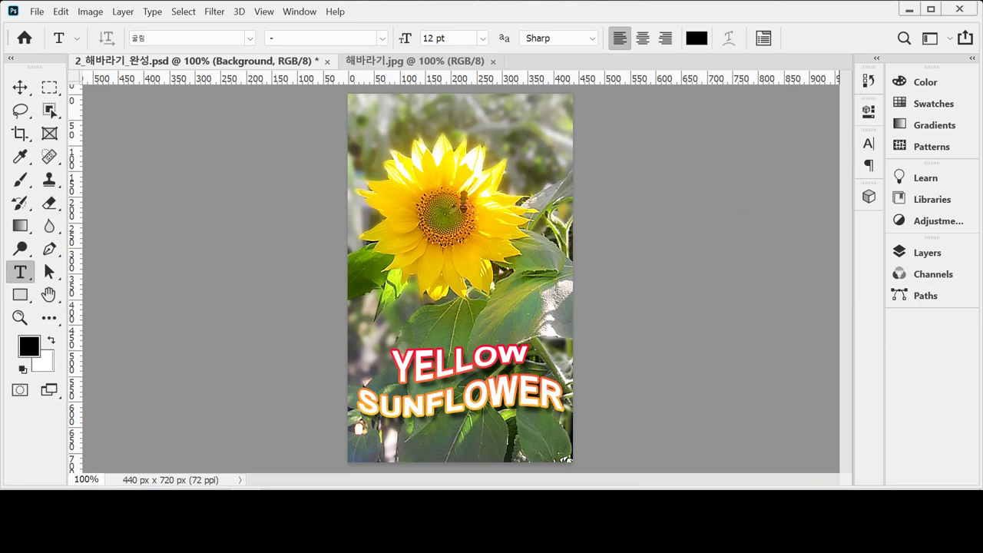
Step: Switch to 해바라기.jpg and start a horizontal text line over the leaves below the sunflower
left_click(382, 61)
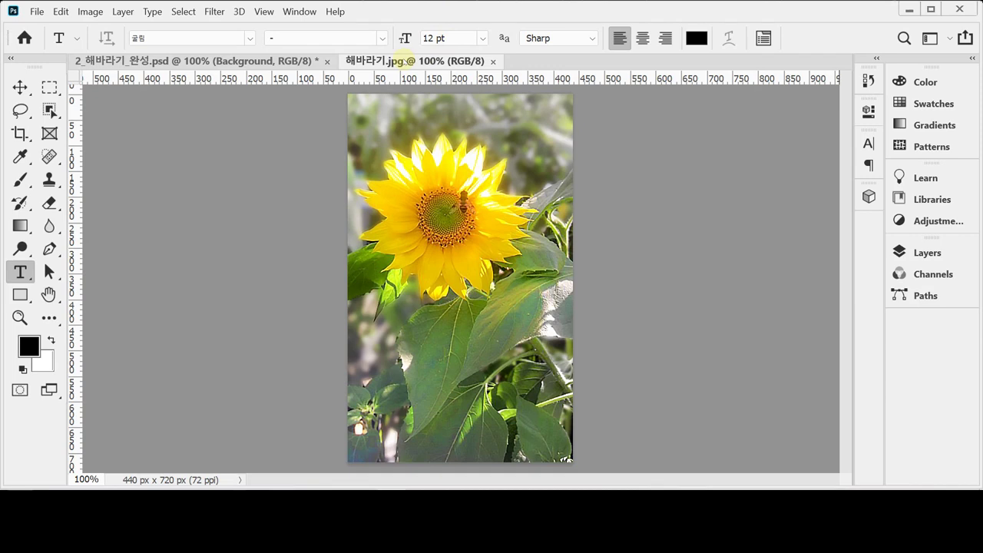
right_click(18, 274)
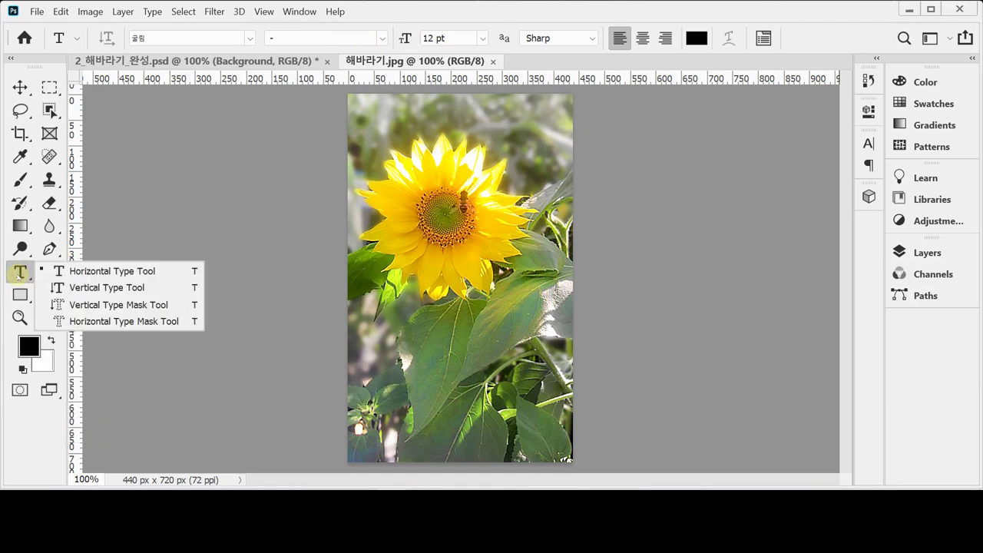
left_click(18, 274)
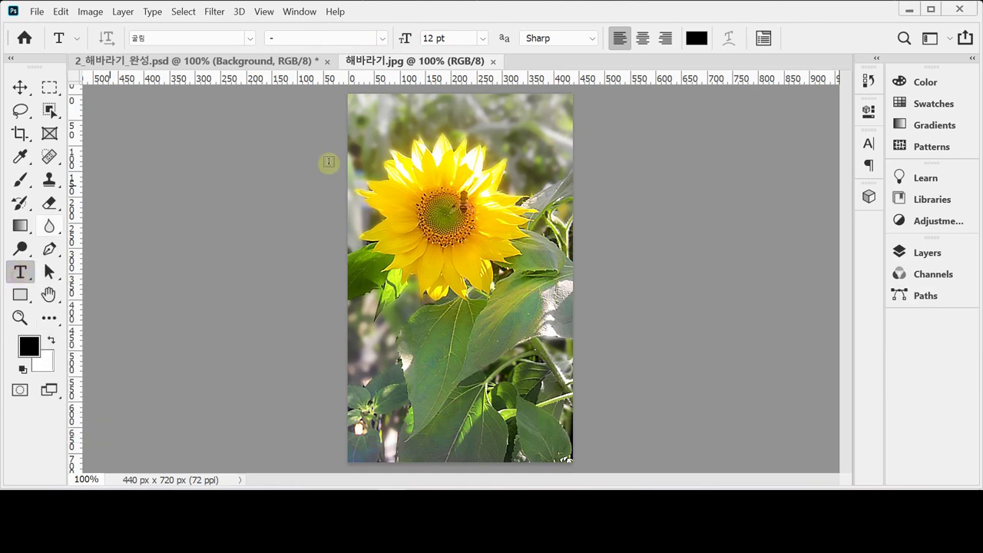
left_click(379, 361)
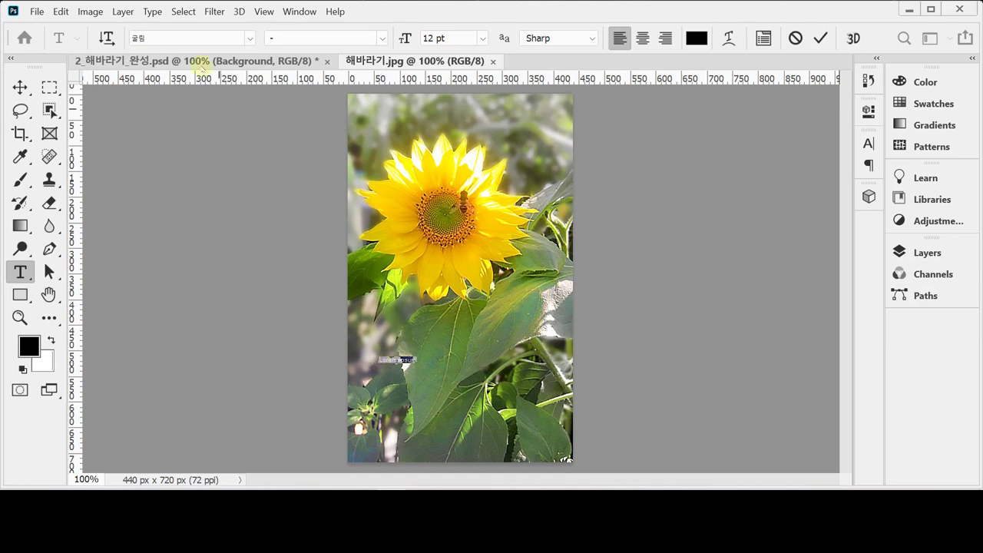
Step: Set the new text's font to Arial and its style to Bold
left_click(167, 38)
left_click(250, 39)
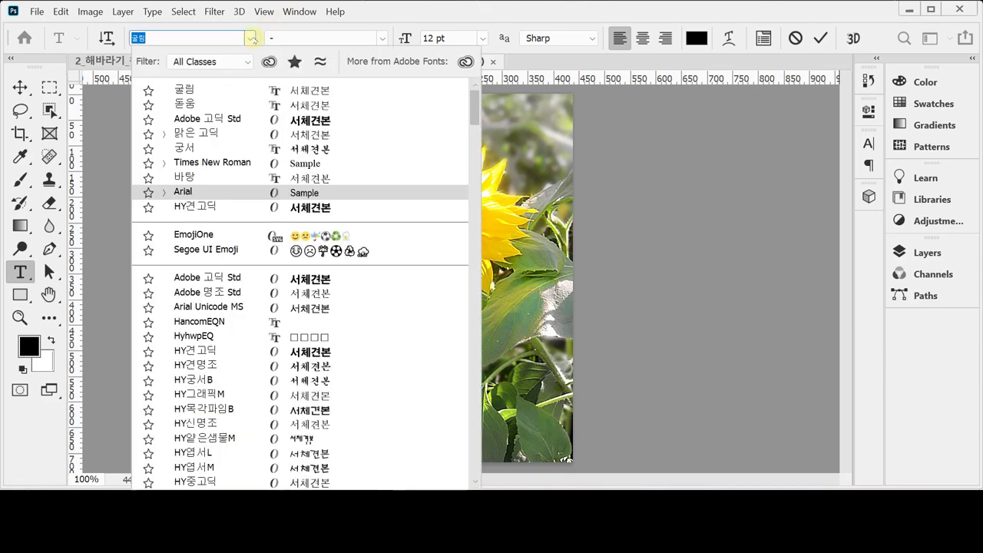
left_click(251, 39)
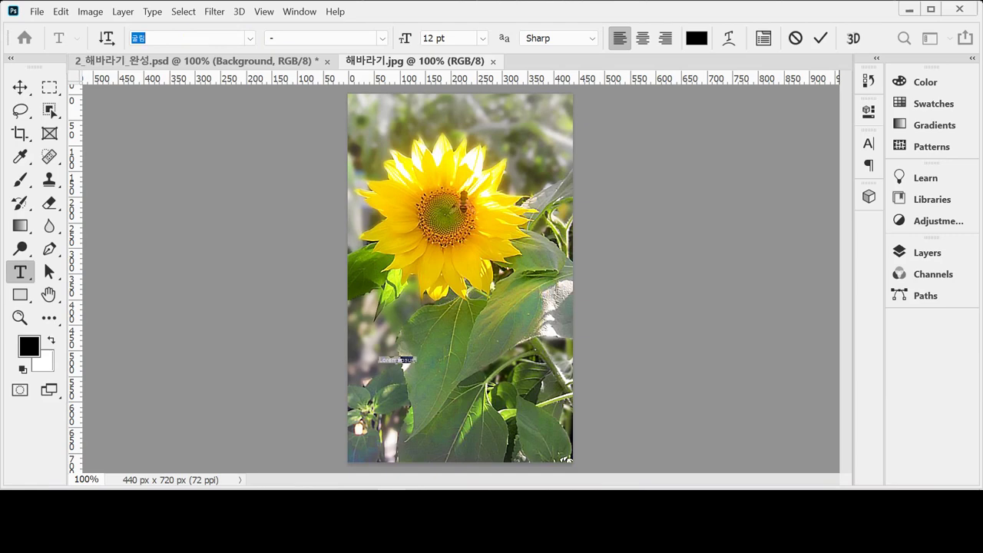
type("ar")
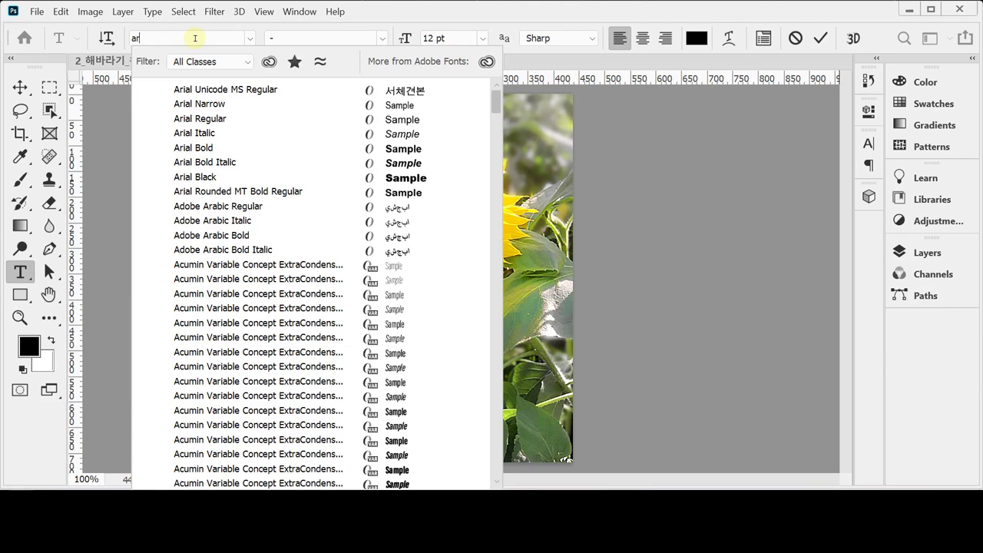
key("Down")
key("Down")
key("Down")
key("Down")
key("Down")
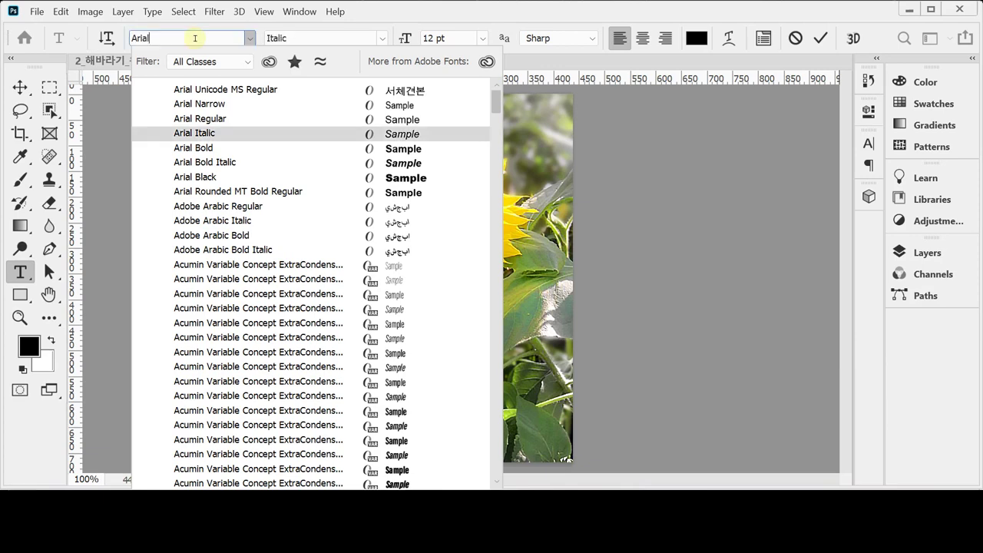
key("Return")
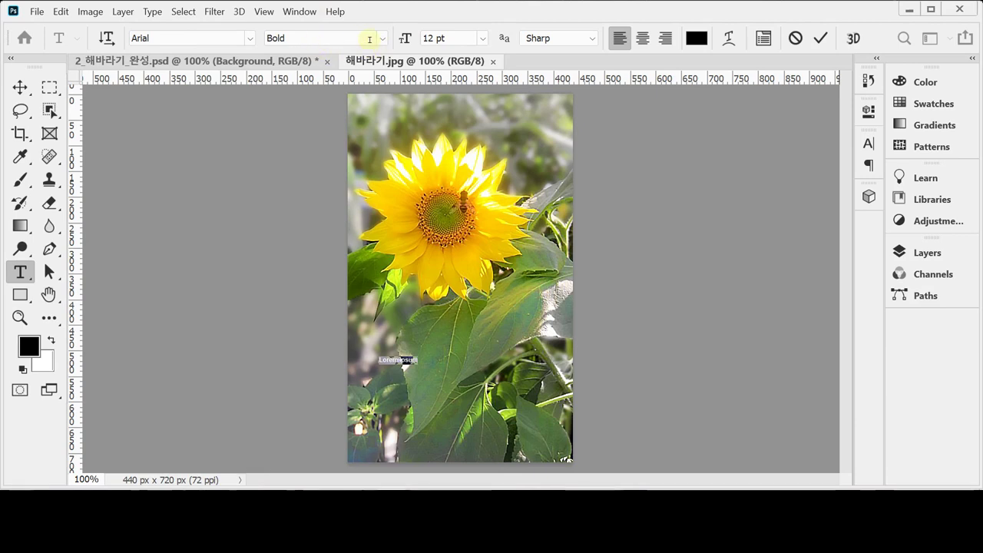
Step: Set the text size to 62 pt and center the text
left_click(443, 37)
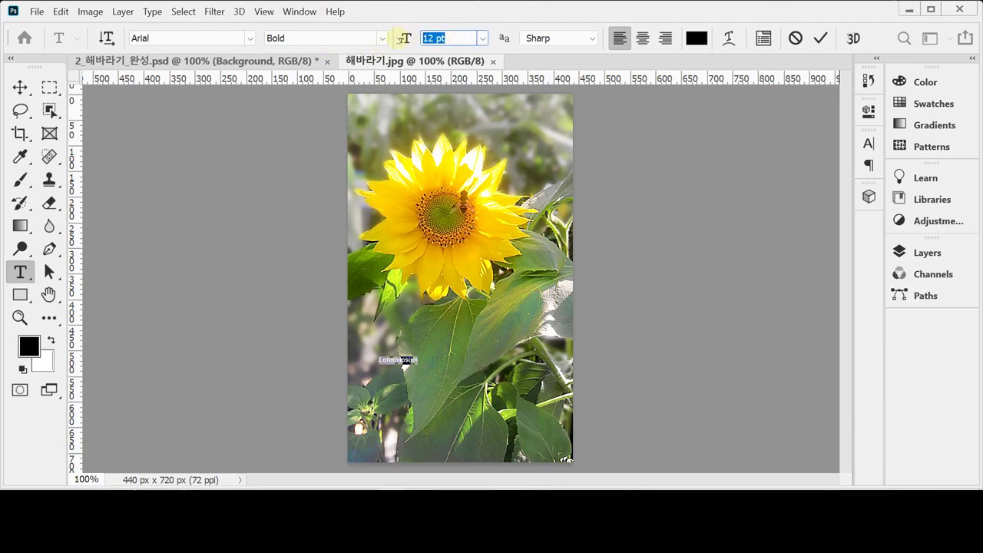
type("62")
key("Return")
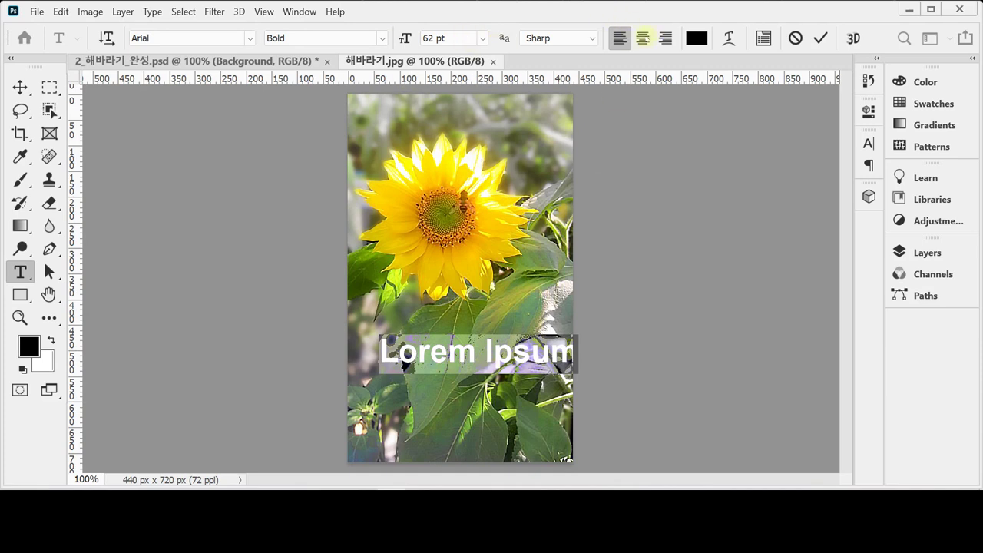
left_click(642, 37)
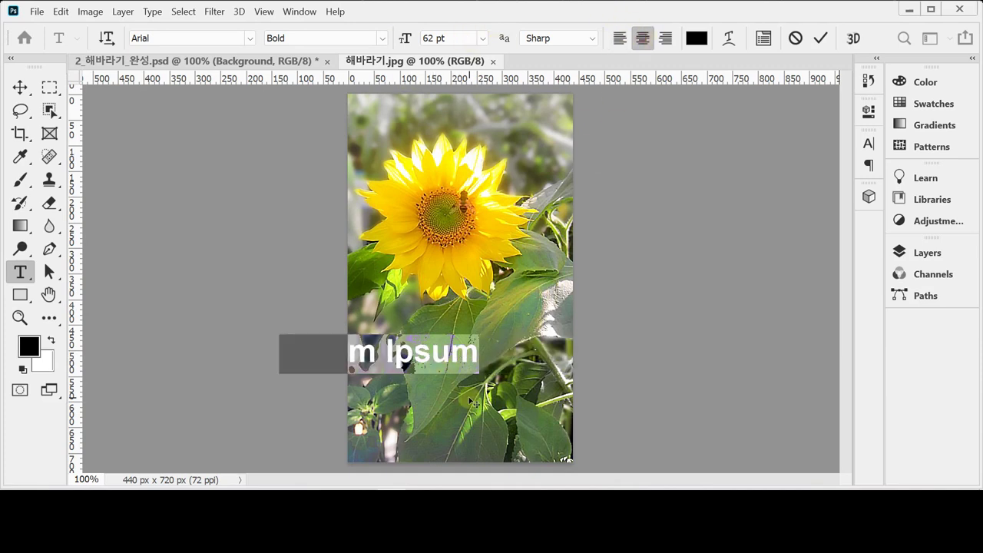
Step: Move the placeholder text fully onto the photo and replace it with YELLOW and SUNFLOWER on two lines
left_click_drag(543, 406, 546, 408)
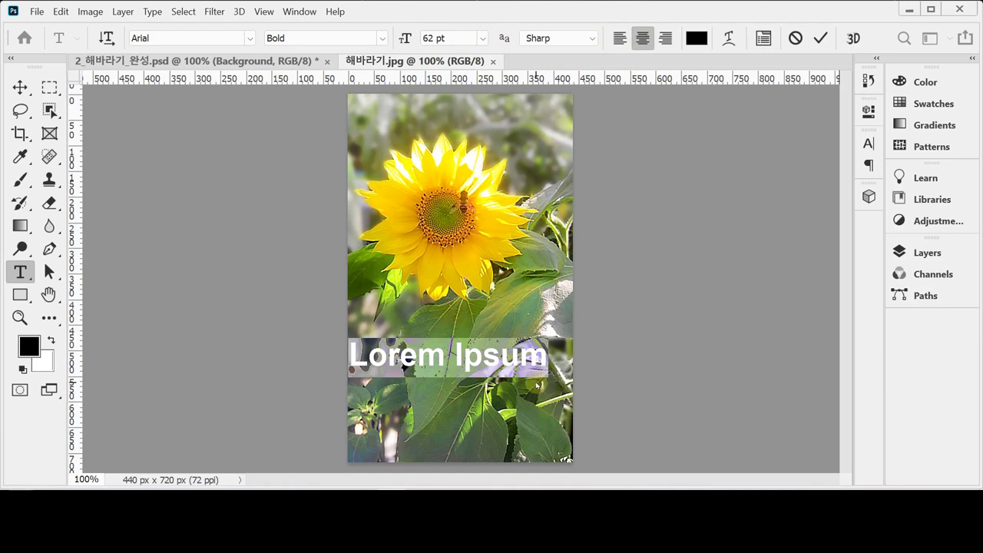
type("Y")
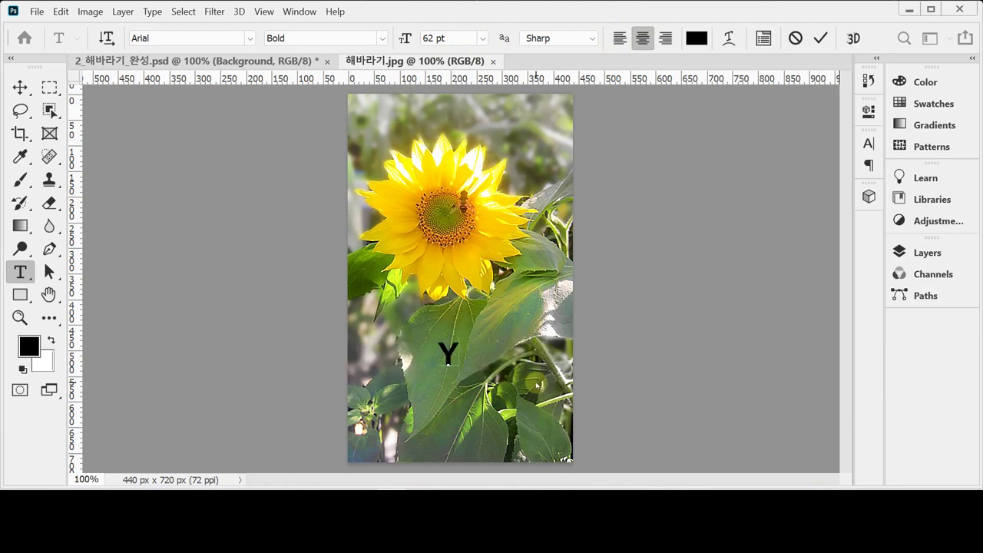
type("ELLOW ")
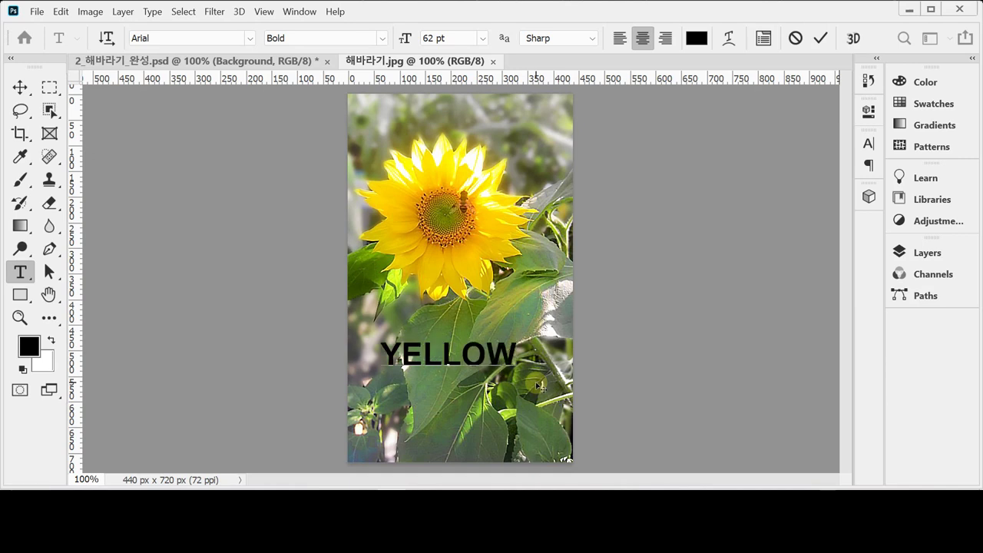
type("SU")
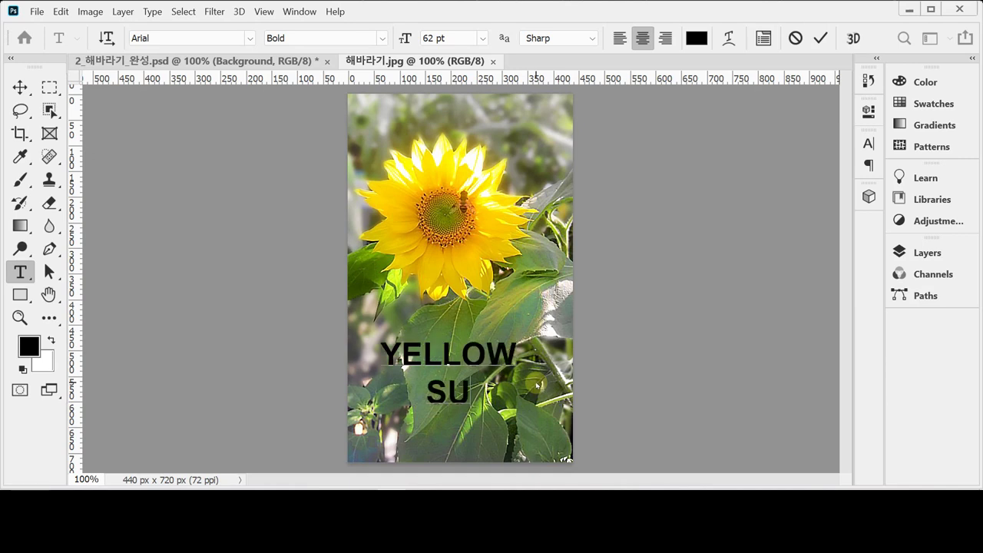
type("NFLO")
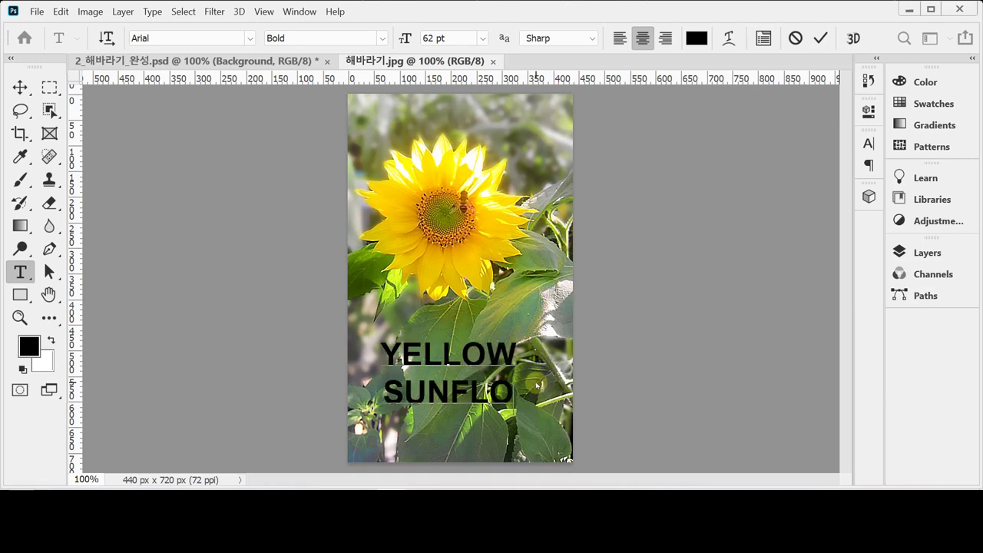
type("WER")
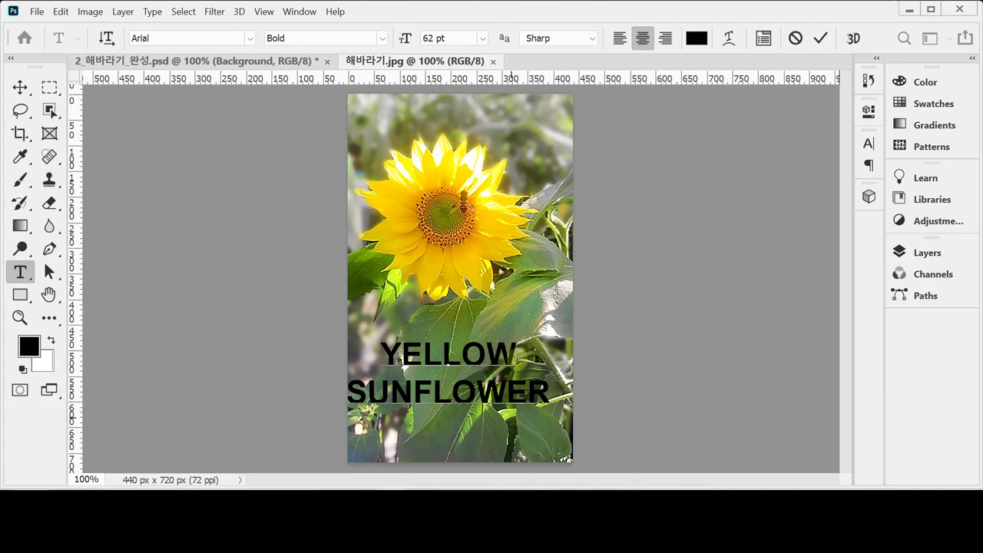
Step: Color both lines of the title white (ffffff), with Only Web Colors turned off
left_click_drag(550, 393, 380, 355)
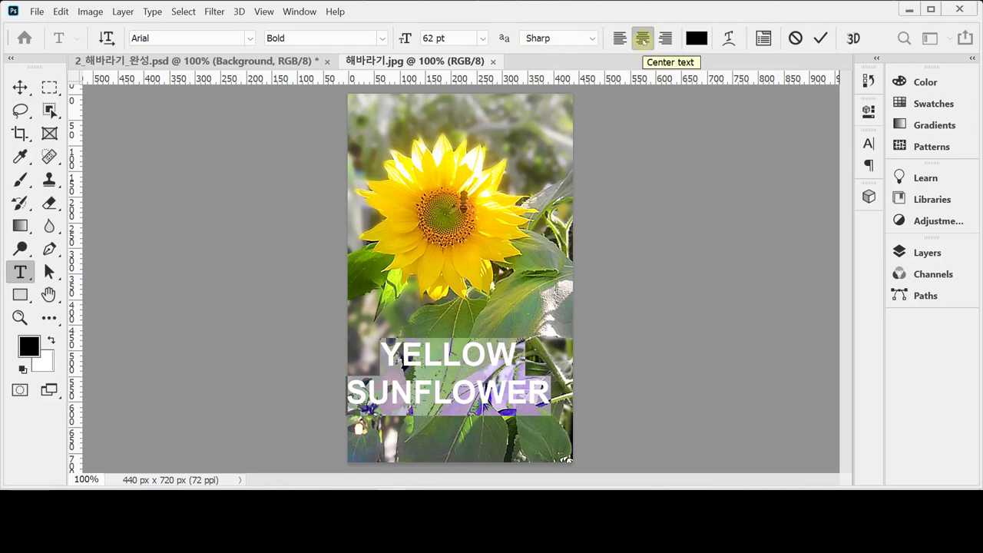
left_click(695, 40)
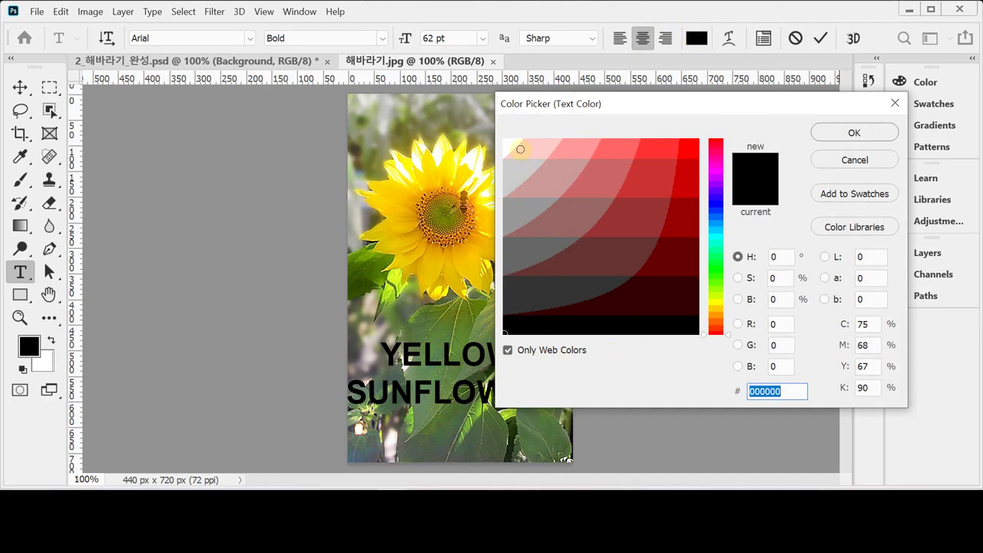
left_click(511, 148)
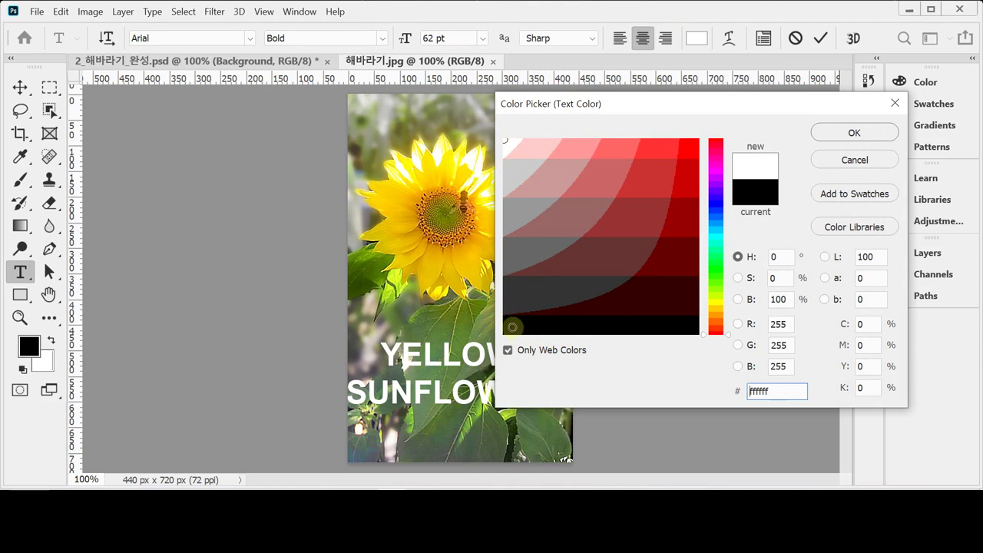
left_click(512, 327)
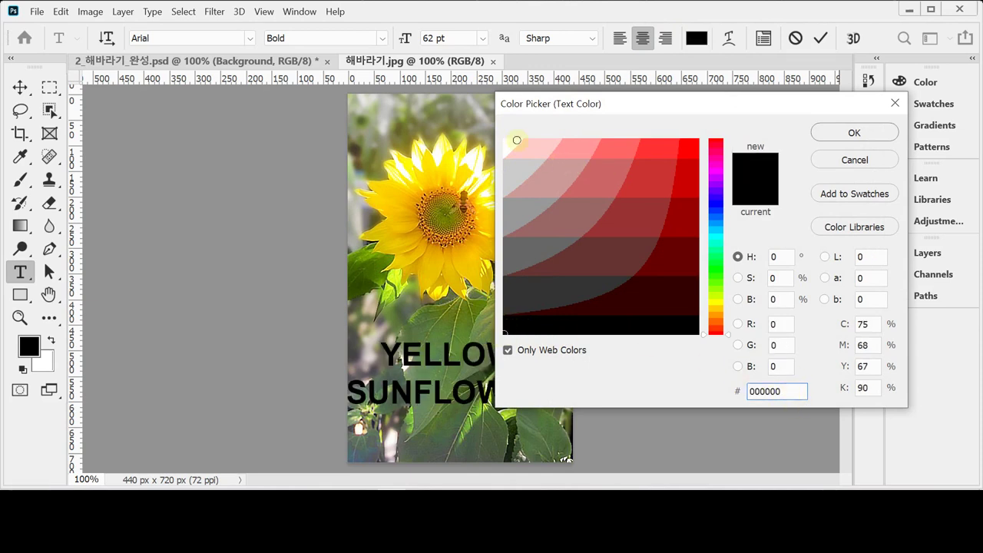
left_click(507, 350)
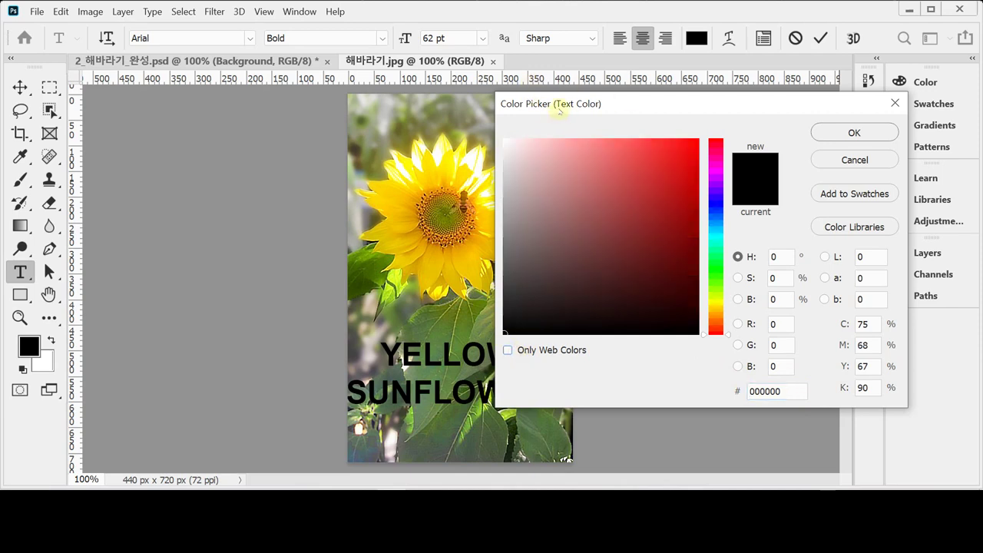
left_click(504, 139)
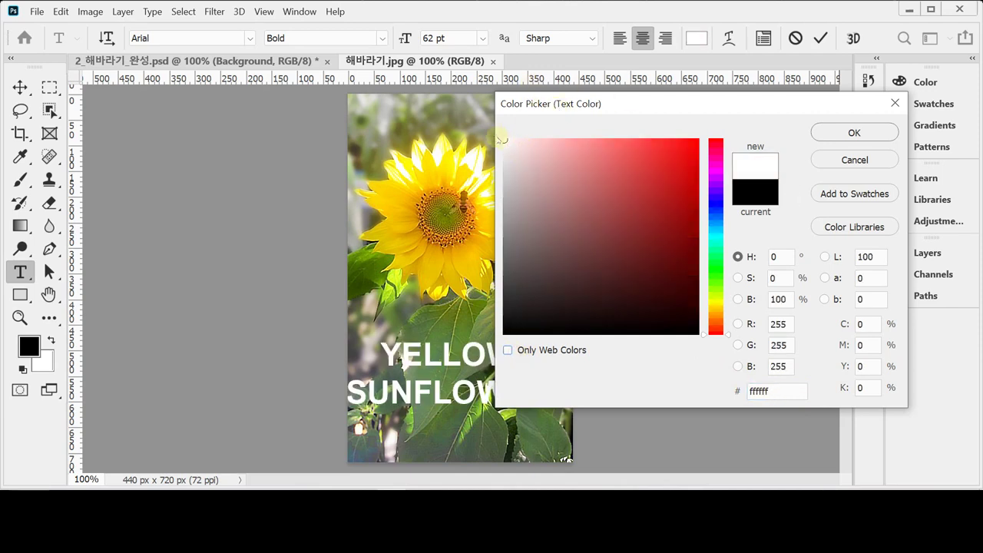
left_click(501, 334)
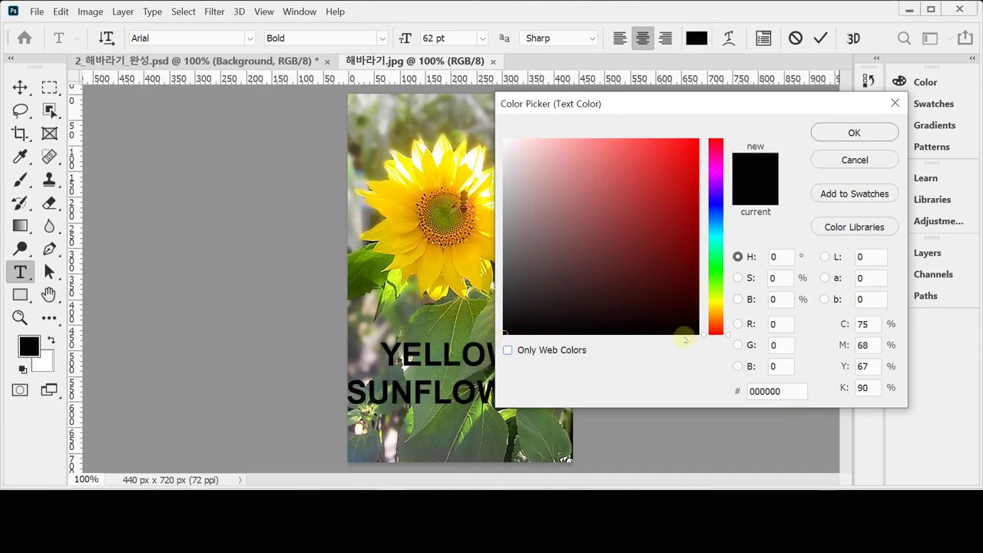
left_click(705, 339)
left_click(506, 141)
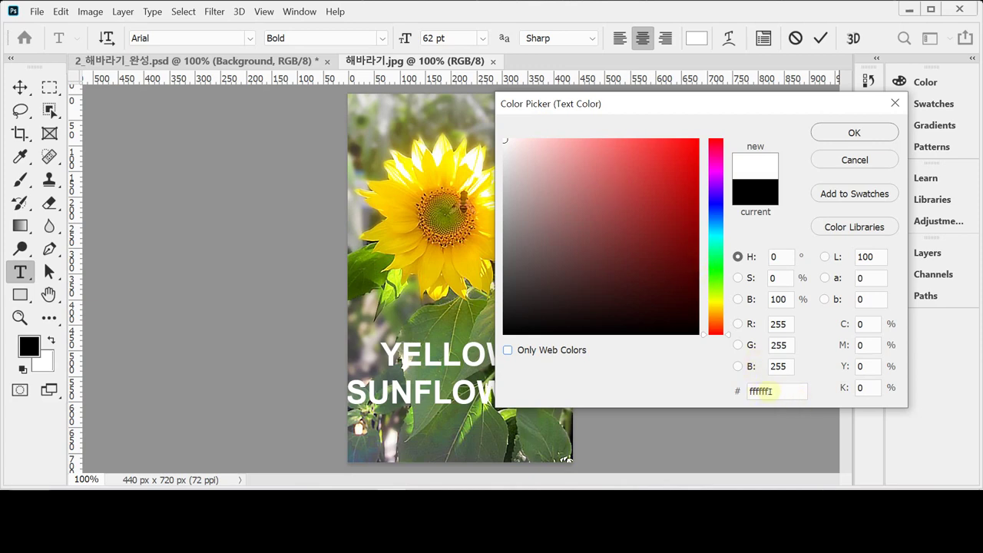
left_click(776, 390)
left_click(845, 132)
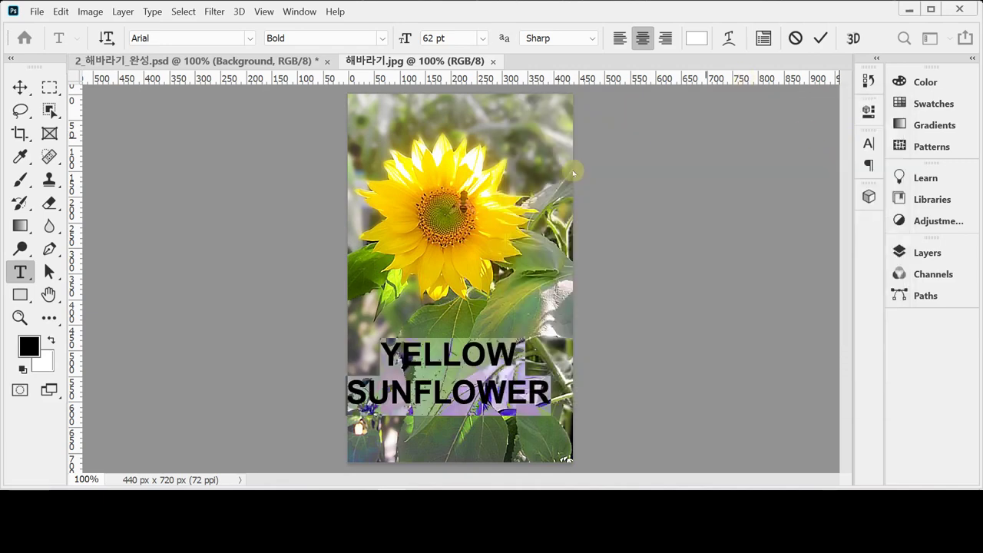
Step: Hide the text selection highlight and position the title centrally across the lower part of the sunflower photo
key("ctrl+h")
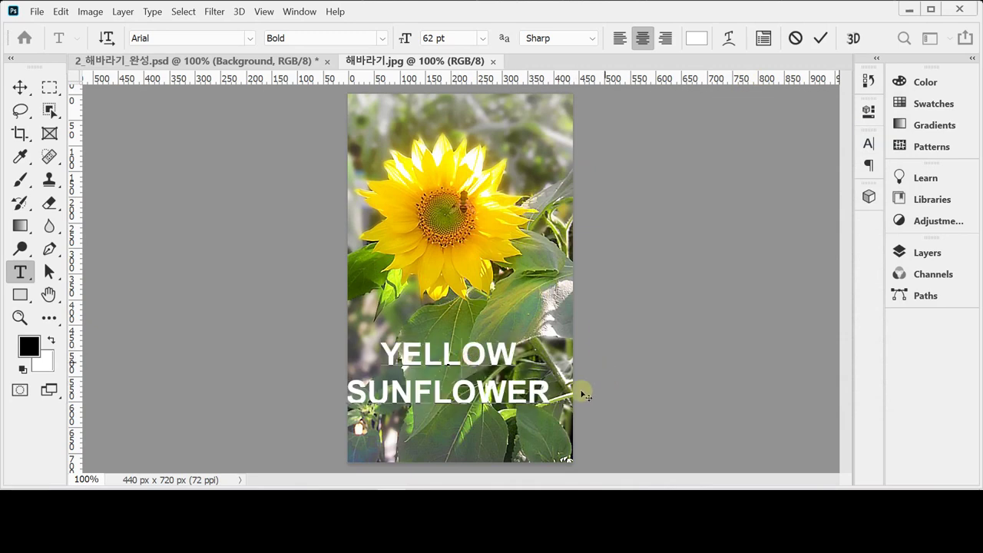
left_click_drag(528, 431, 540, 440)
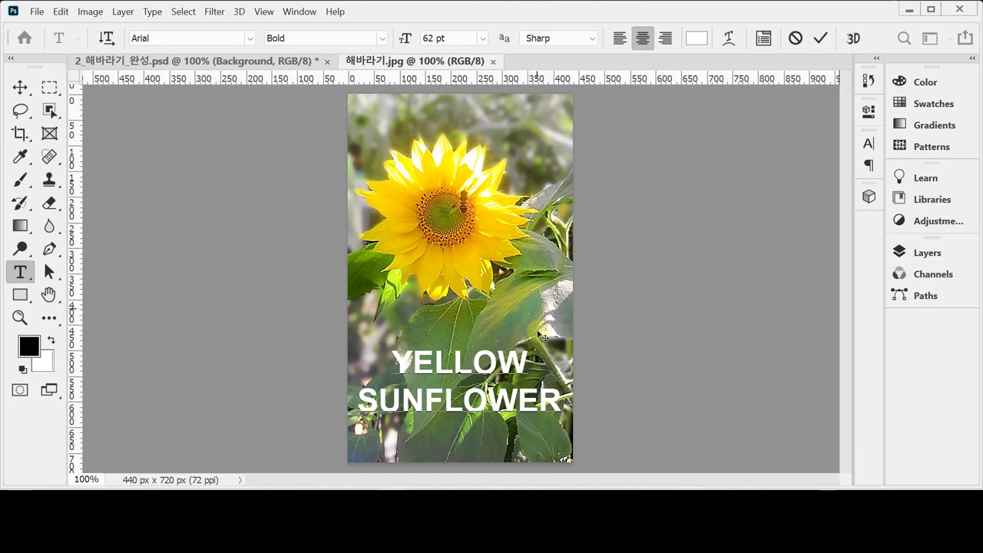
mouse_move(543, 341)
left_mouse_down()
mouse_move(550, 332)
mouse_move(556, 342)
mouse_move(546, 338)
left_mouse_up()
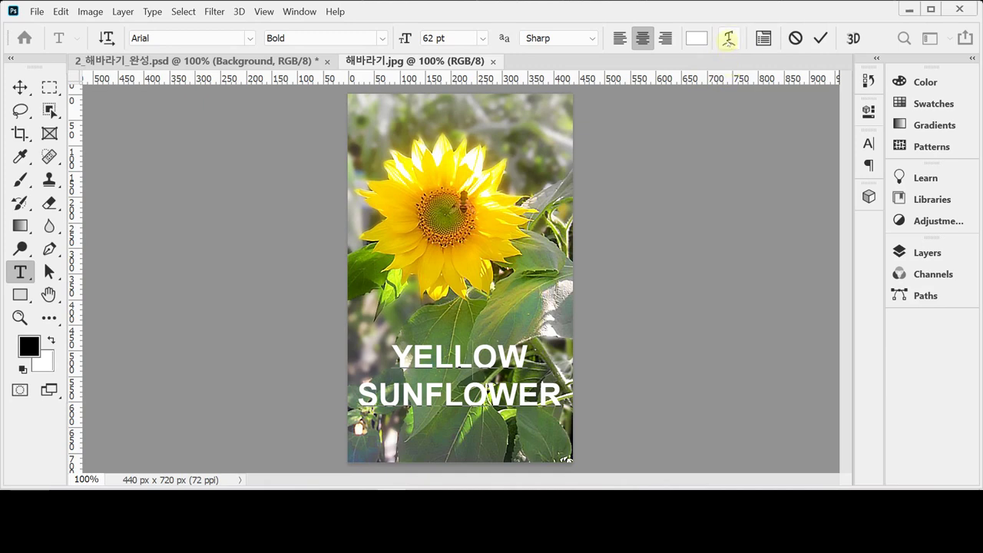
Step: Warp the YELLOW SUNFLOWER title with the Wave style
left_click(728, 41)
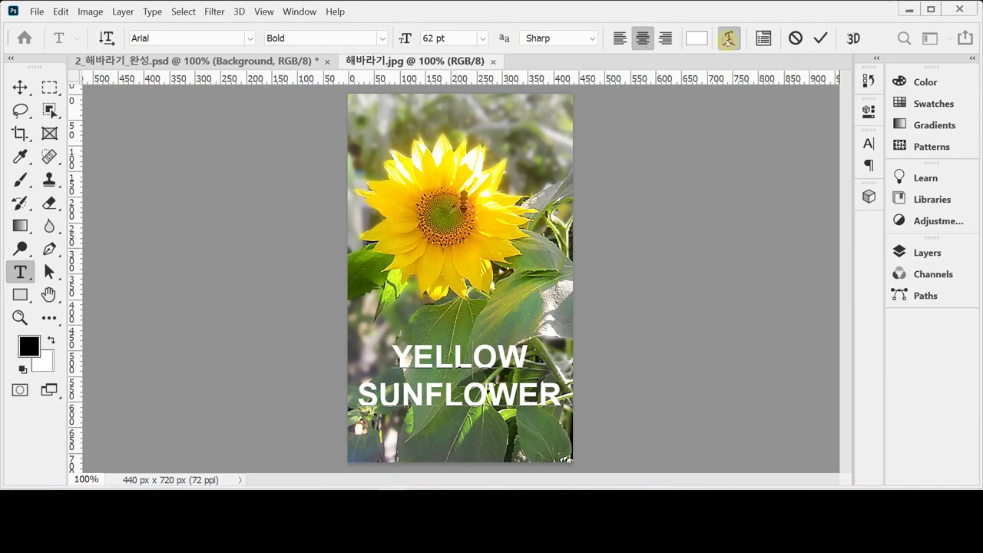
left_click_drag(457, 102, 674, 114)
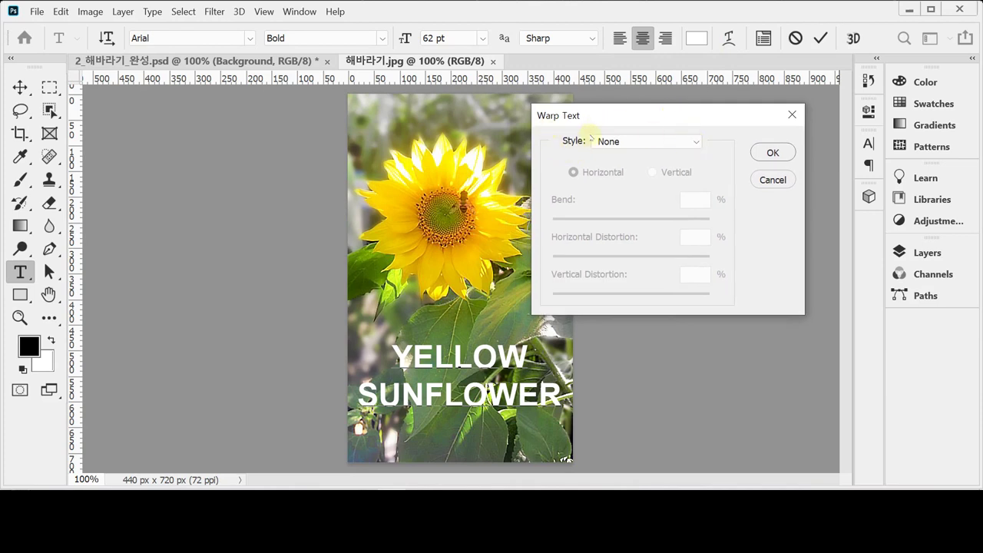
left_click(698, 142)
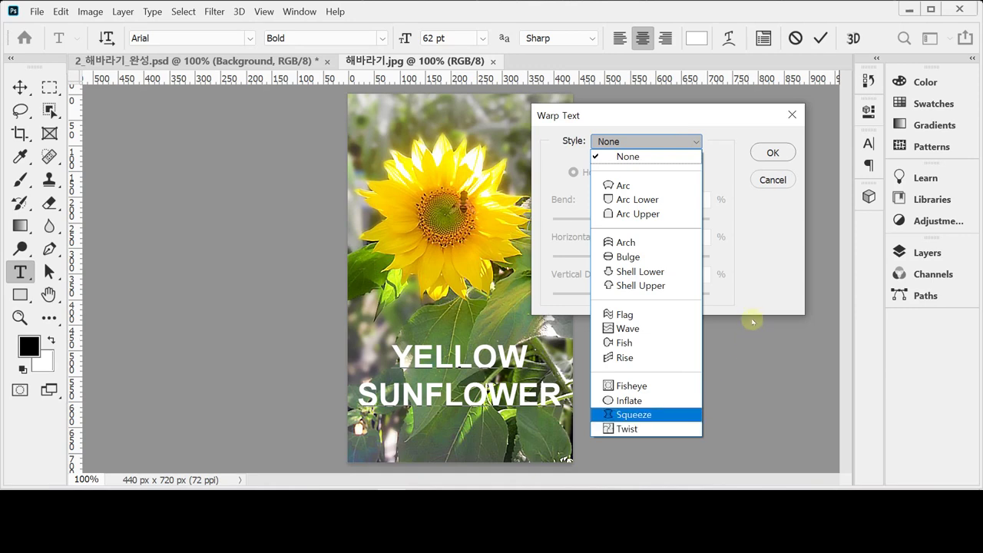
left_click(668, 332)
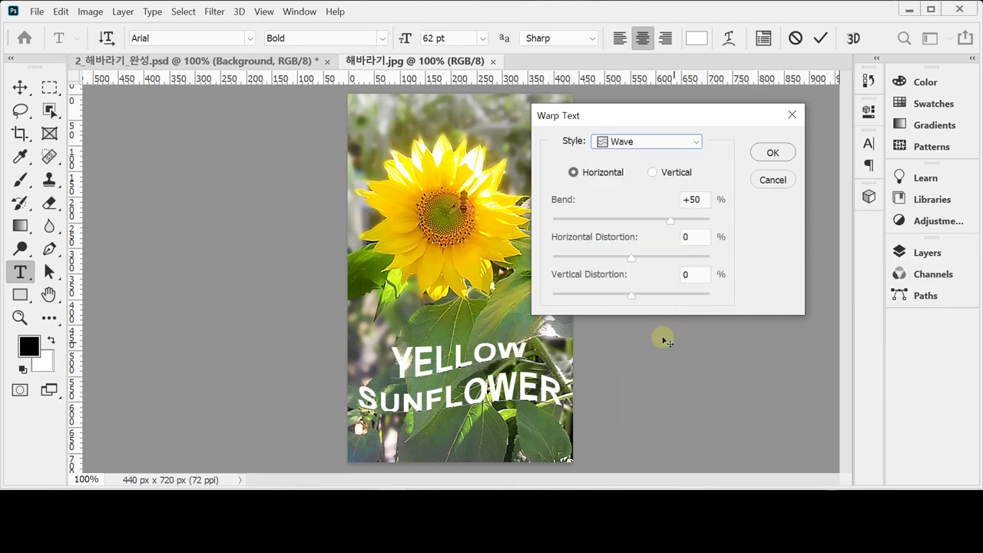
mouse_move(651, 121)
left_mouse_down()
mouse_move(685, 121)
mouse_move(658, 121)
left_mouse_up()
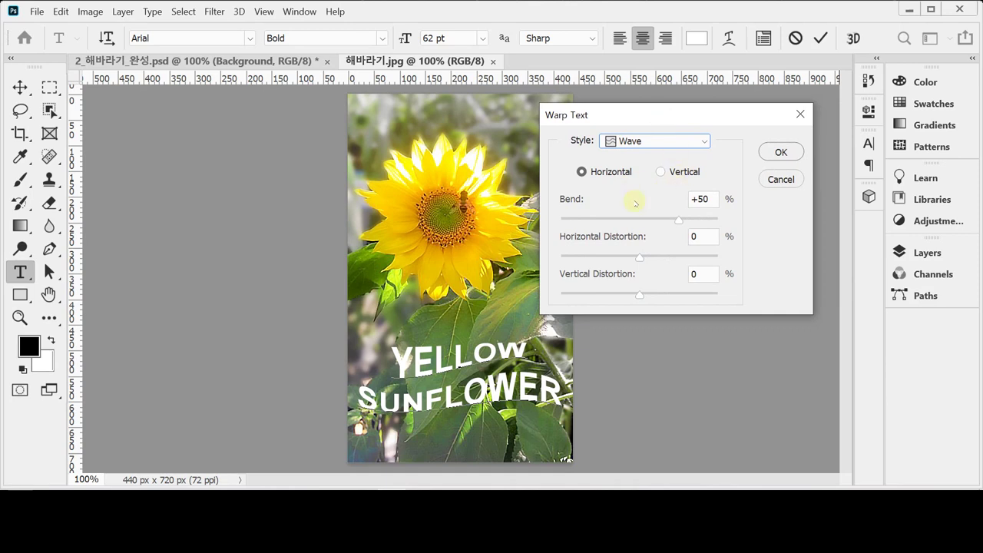
Step: Try the Wave warp in Vertical orientation and return it to Horizontal
left_click(581, 171)
left_click(675, 172)
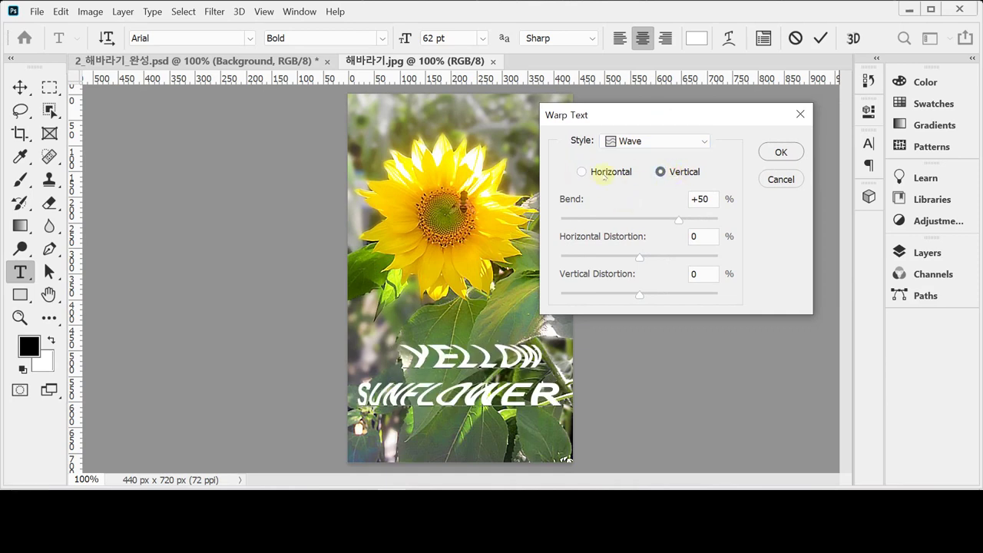
left_click(597, 171)
left_click(670, 171)
left_click(583, 171)
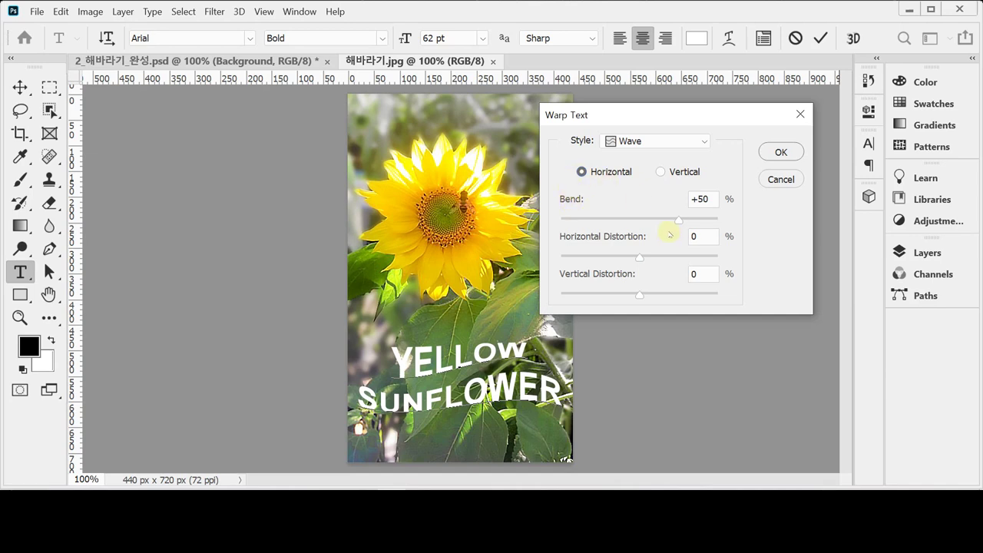
Step: Try a Wave warp with bend +38, horizontal distortion +4 and vertical distortion +2
left_click_drag(678, 220, 648, 221)
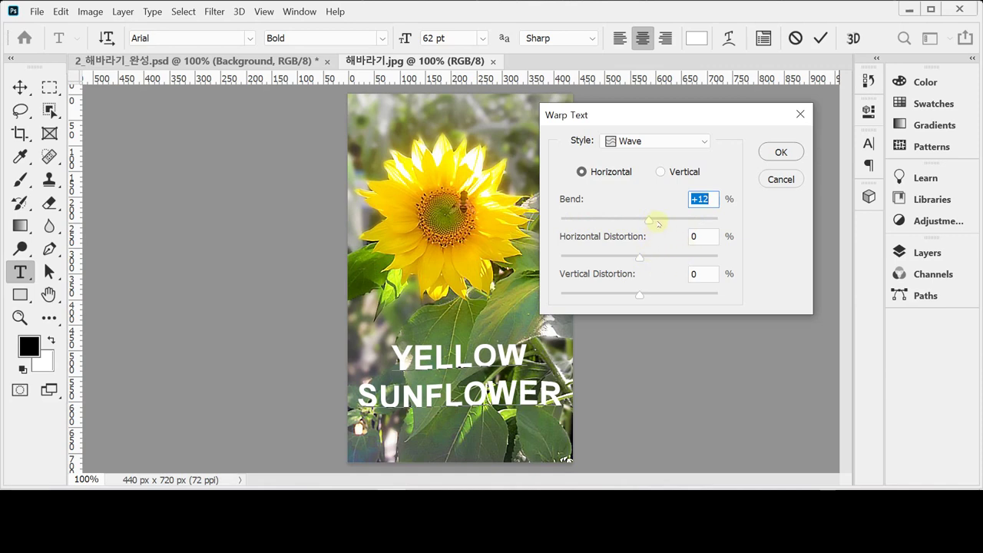
left_click_drag(658, 223, 669, 221)
mouse_move(639, 258)
left_mouse_down()
mouse_move(670, 259)
mouse_move(644, 258)
left_mouse_up()
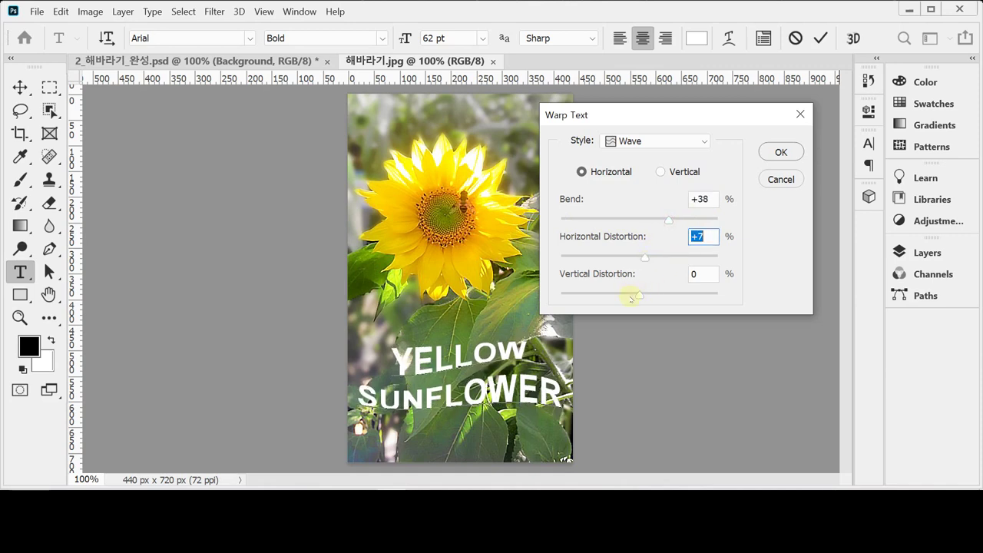
mouse_move(632, 295)
left_mouse_down()
mouse_move(592, 293)
mouse_move(640, 294)
left_mouse_up()
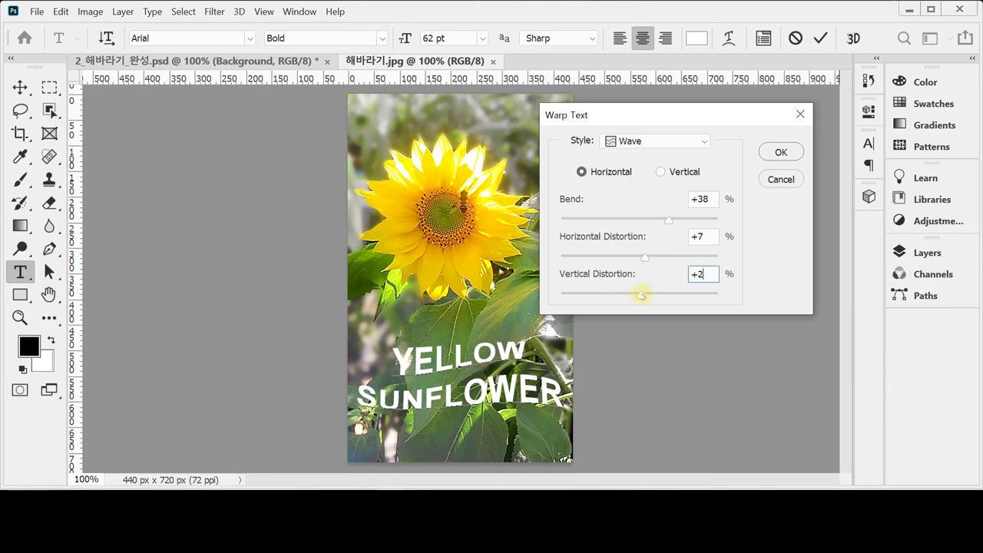
left_click_drag(644, 257, 642, 256)
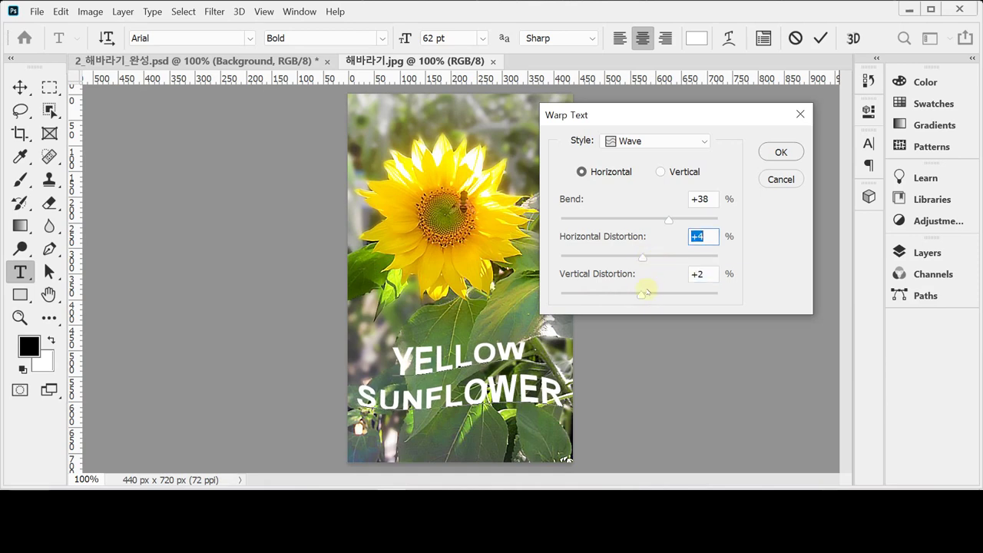
left_click(642, 295)
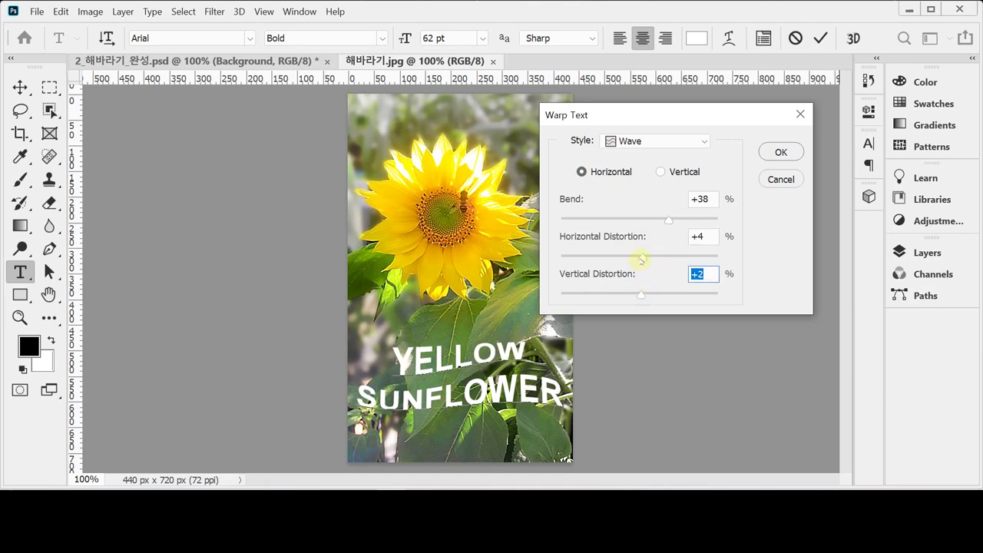
Step: Apply the horizontal Wave warp with bend +50 and both horizontal and vertical distortion at 0
key("Tab")
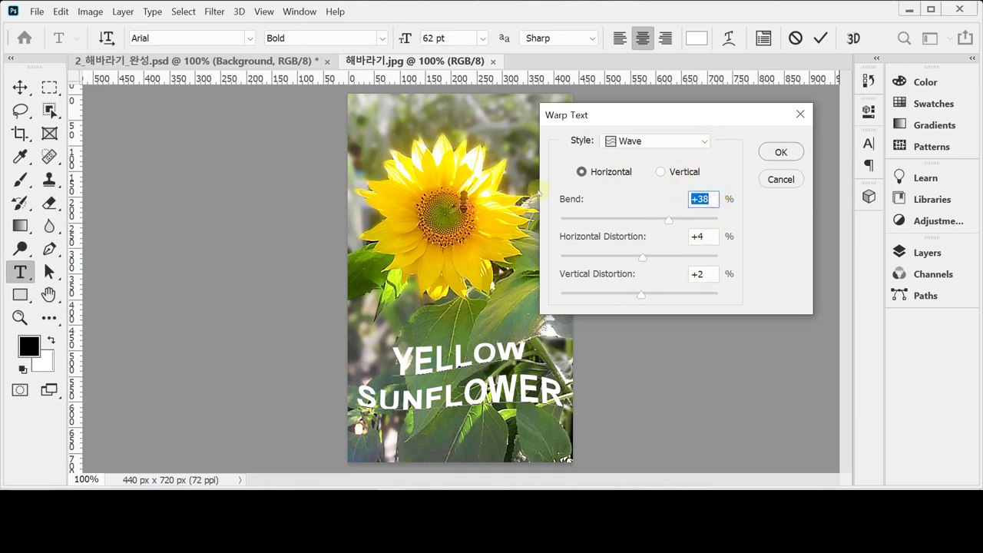
type("50")
key("Tab")
type("0")
key("Tab")
type("0")
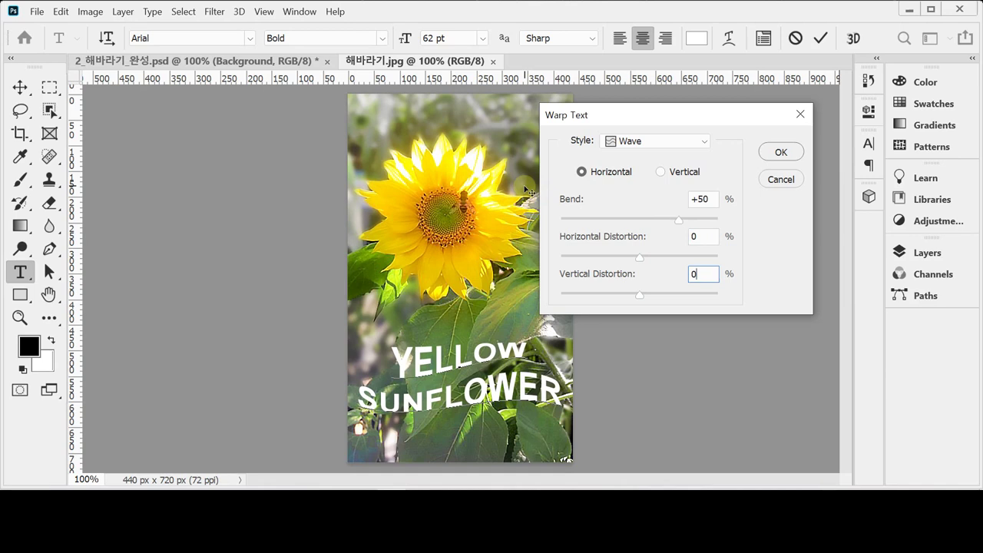
left_click(606, 173)
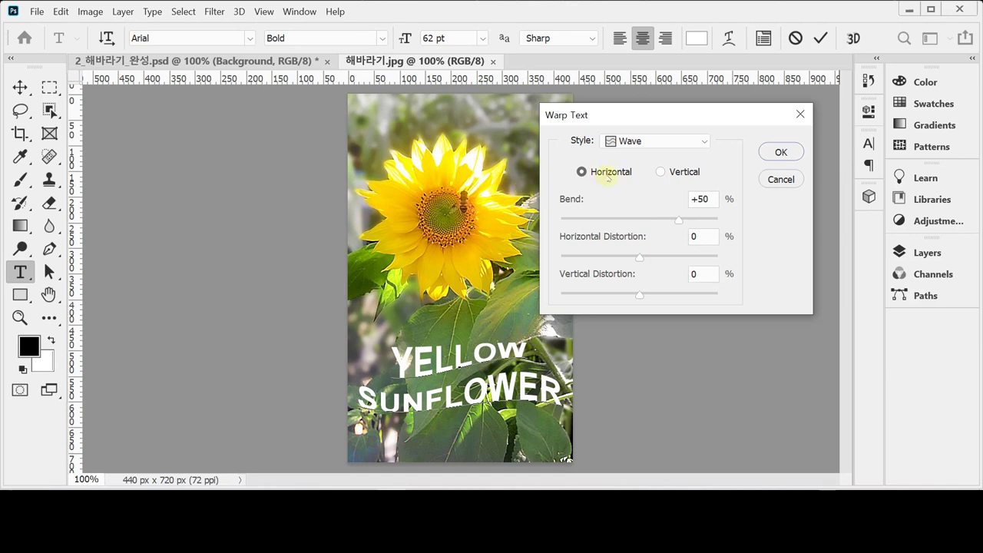
left_click(780, 152)
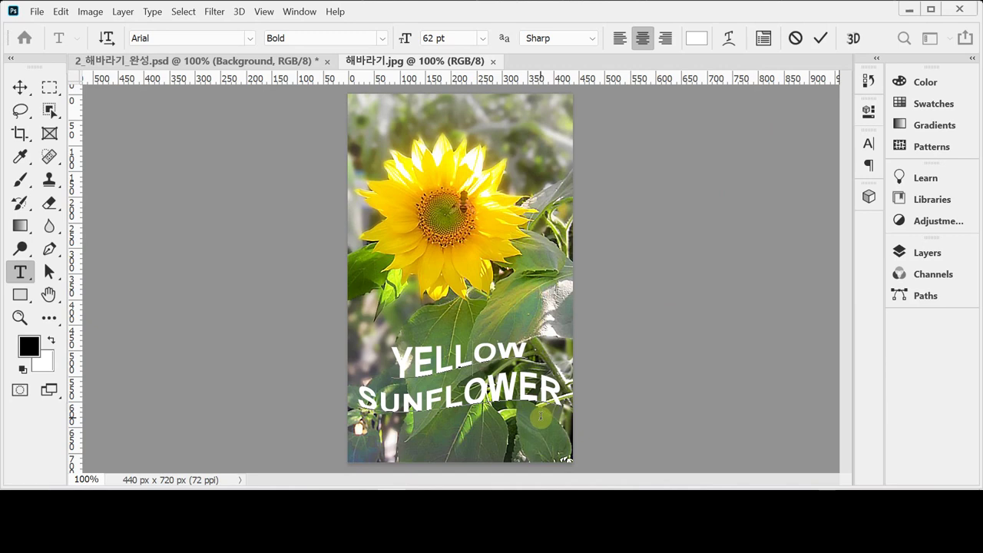
Step: Commit the title text and add a 4 px Stroke layer style to the YELLOW SUNFLOWER layer
left_click(913, 256)
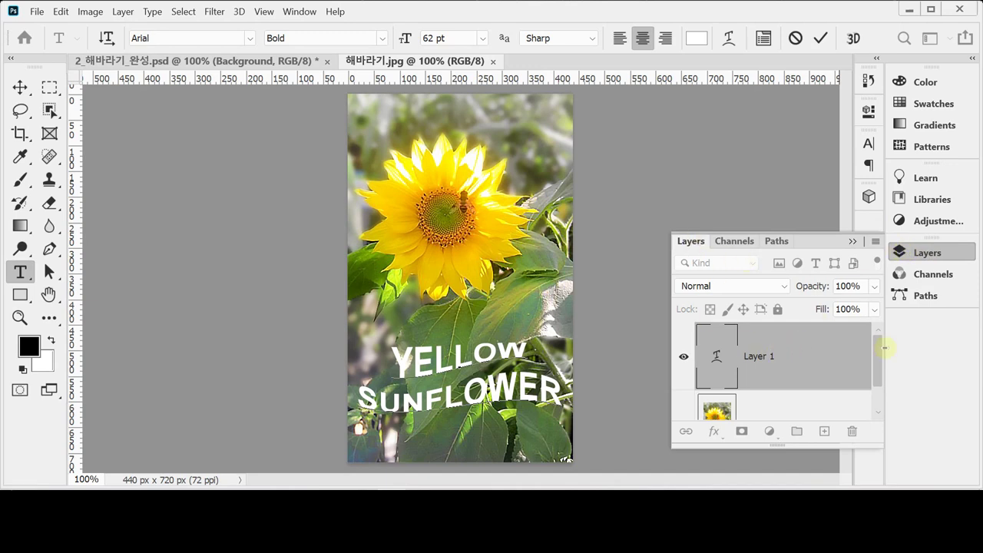
mouse_move(875, 362)
left_mouse_down()
mouse_move(875, 390)
mouse_move(876, 362)
left_mouse_up()
left_click(713, 433)
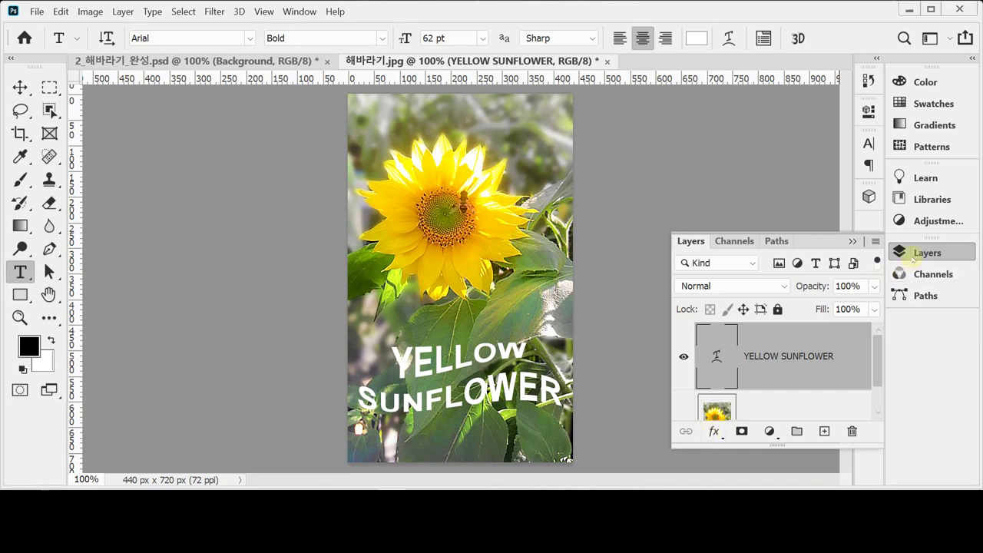
left_click(714, 433)
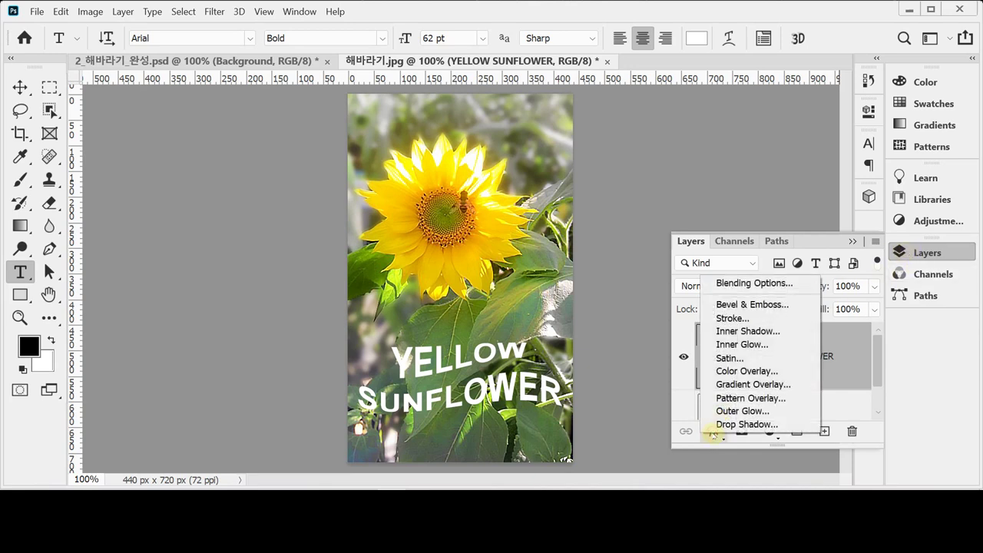
left_click(808, 318)
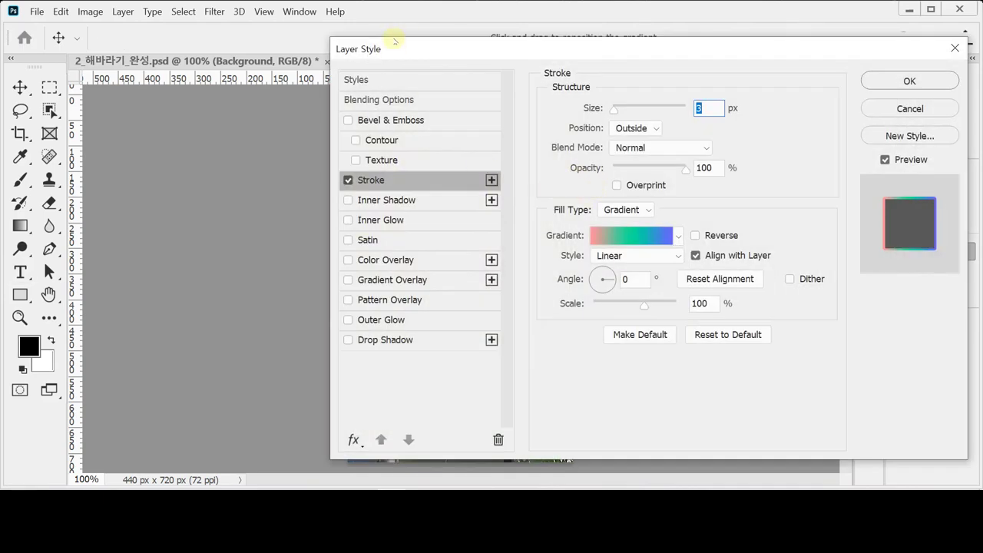
mouse_move(393, 41)
left_mouse_down()
mouse_move(527, 66)
mouse_move(578, 63)
mouse_move(579, 49)
mouse_move(544, 48)
left_mouse_up()
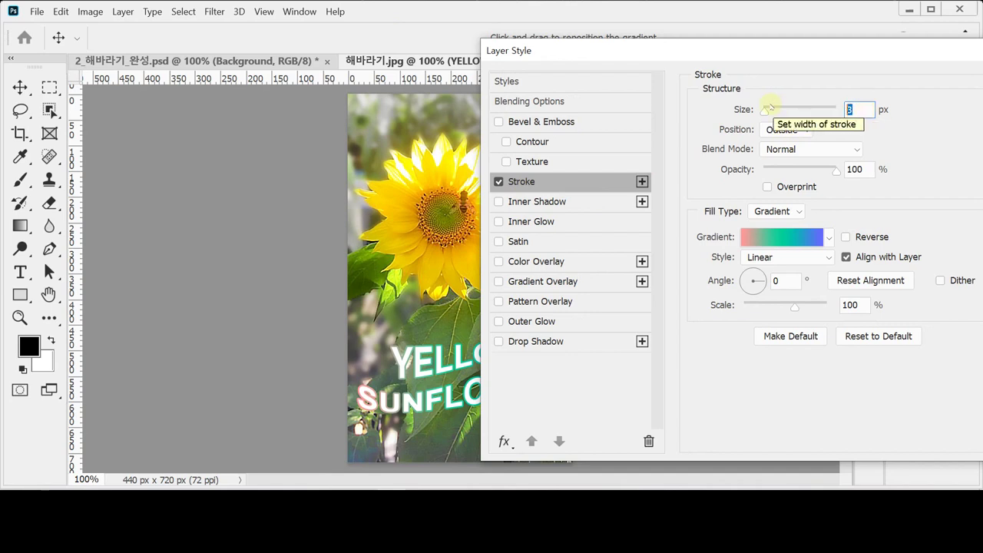
type("4")
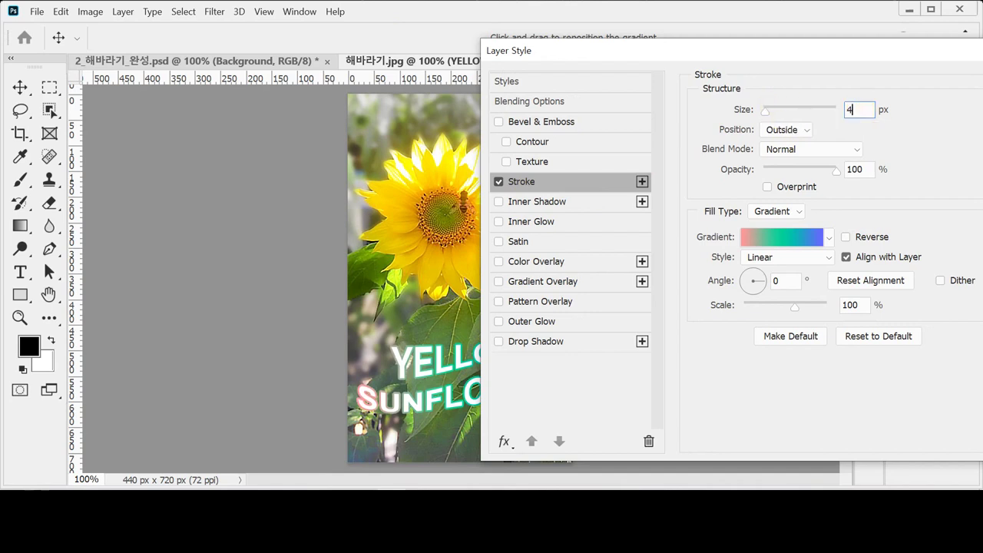
key("Tab")
Step: Try a solid black color as the stroke fill and switch the fill type back to Gradient
left_click(797, 211)
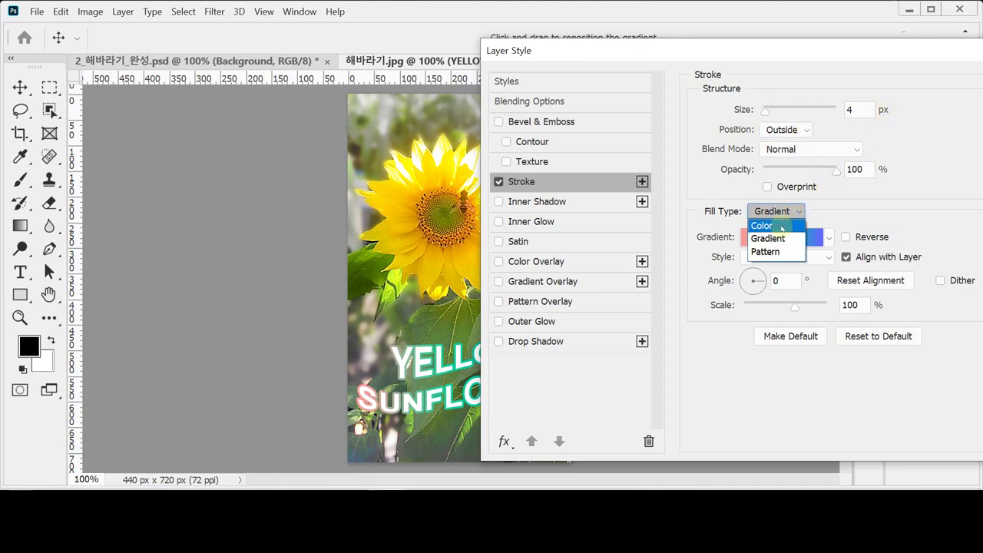
left_click(781, 226)
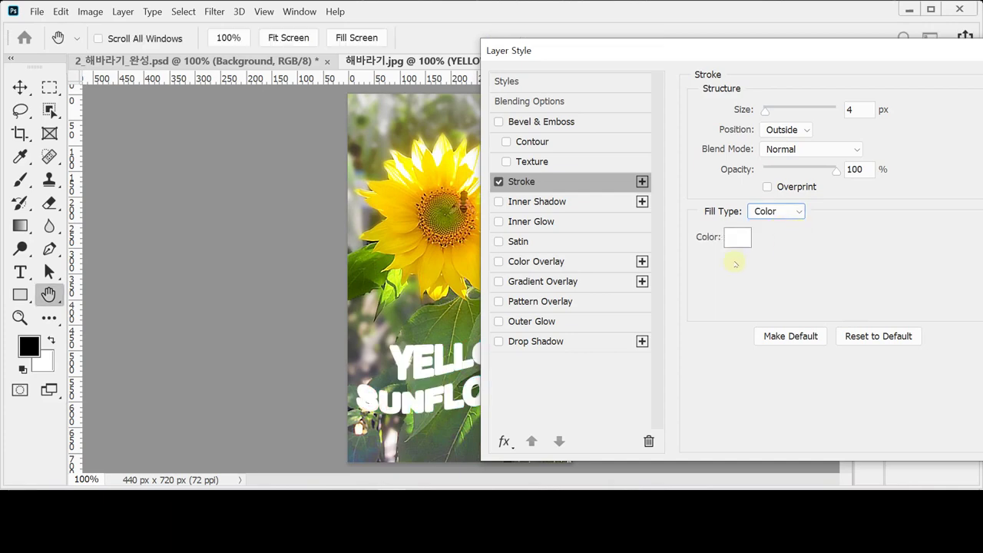
left_click(783, 214)
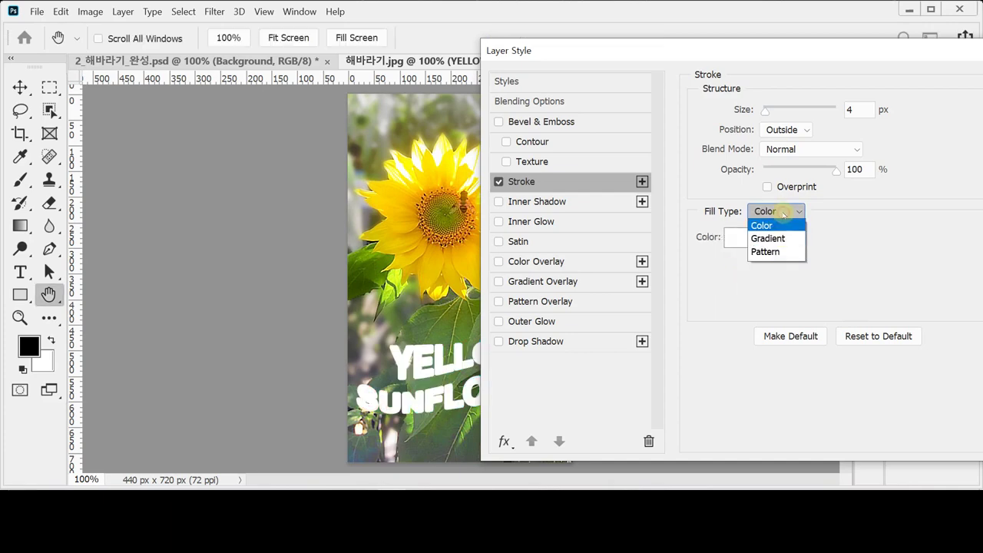
left_click(783, 215)
left_click(737, 236)
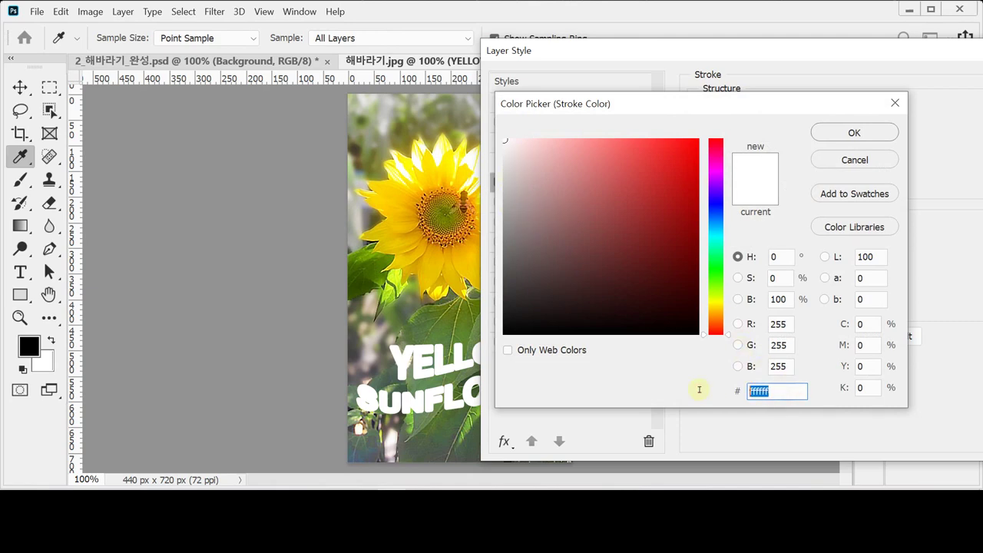
left_click(697, 332)
left_click(852, 133)
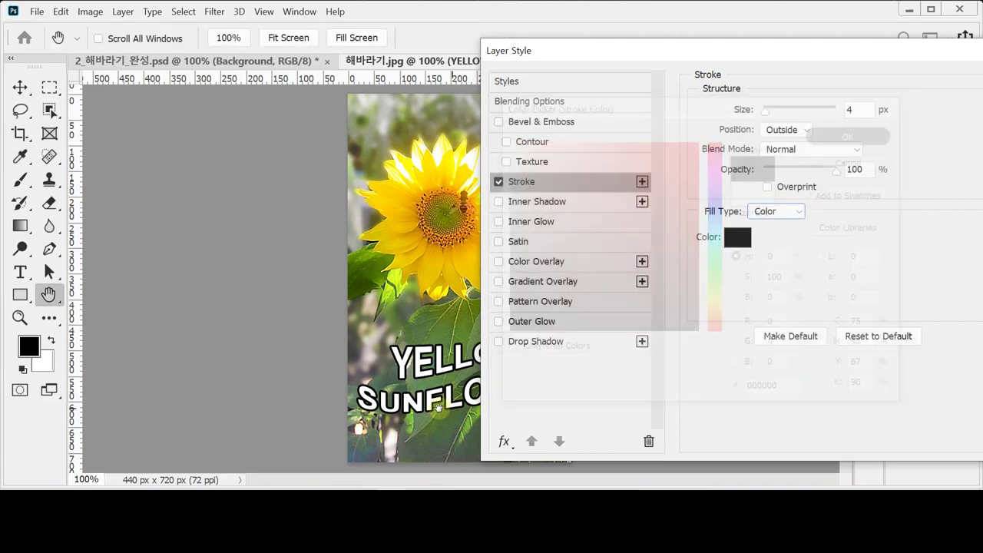
left_click(772, 213)
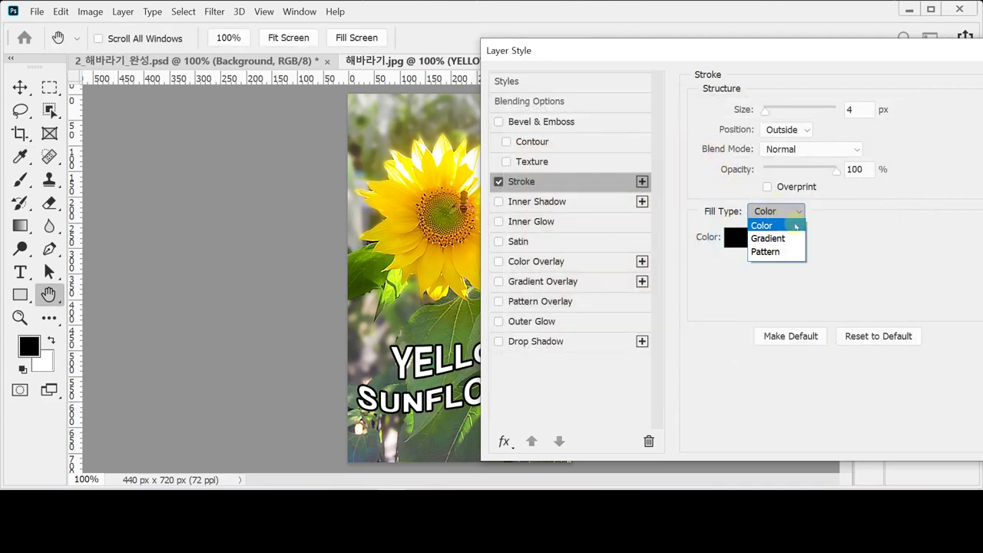
left_click(782, 239)
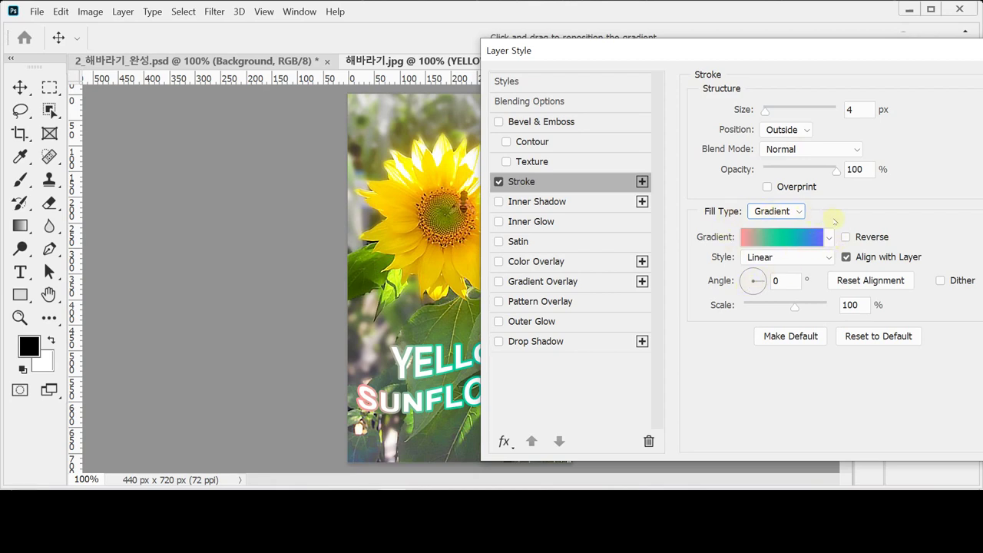
Step: Edit the stroke's gradient and remove its middle green color stop
left_click(775, 242)
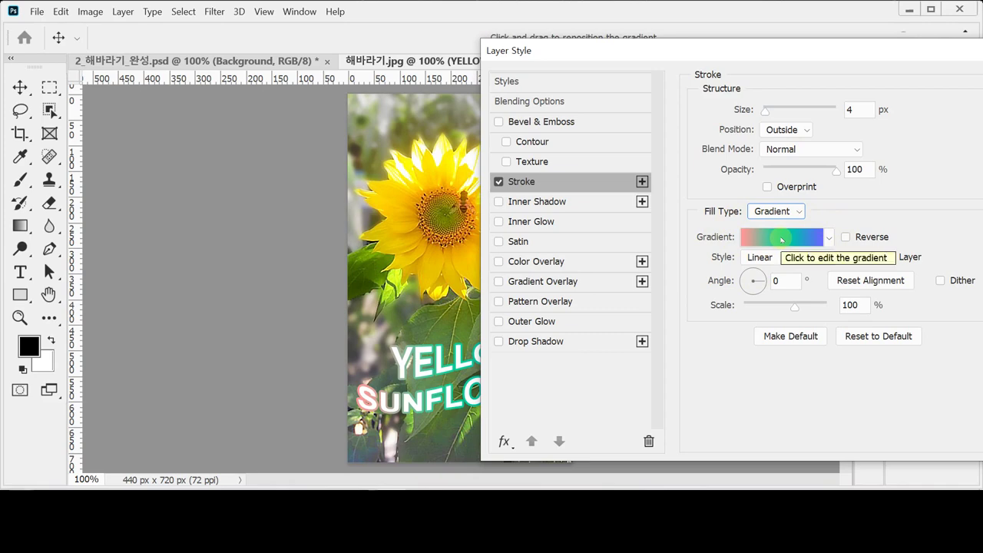
left_click(781, 239)
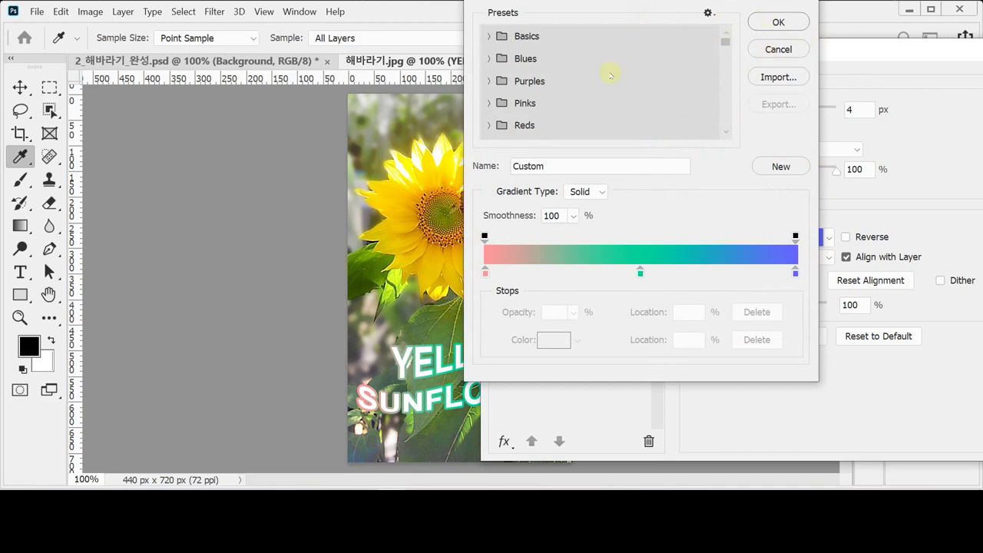
left_click(485, 274)
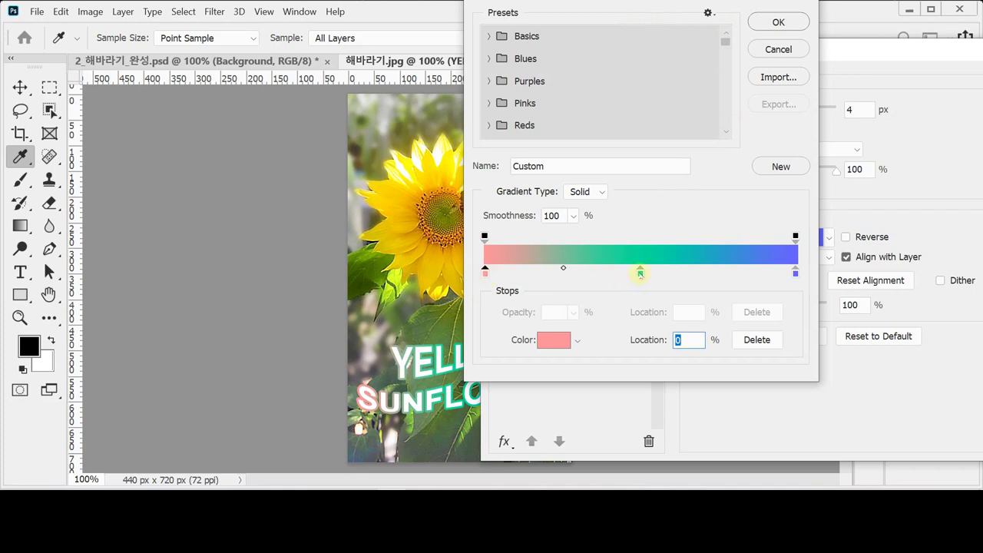
left_click_drag(641, 273, 680, 314)
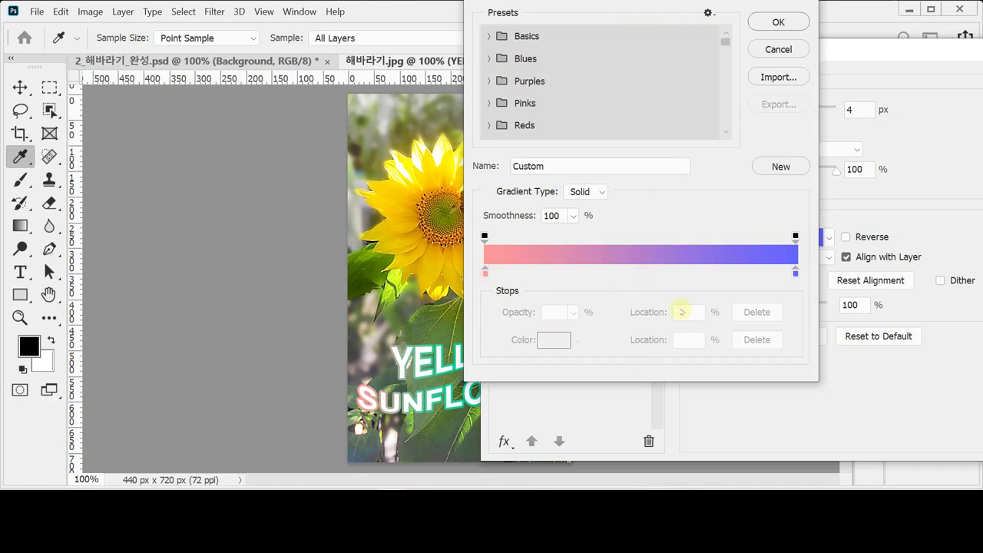
Step: Set the starting color stop of the stroke gradient to ffcc33
left_click(485, 272)
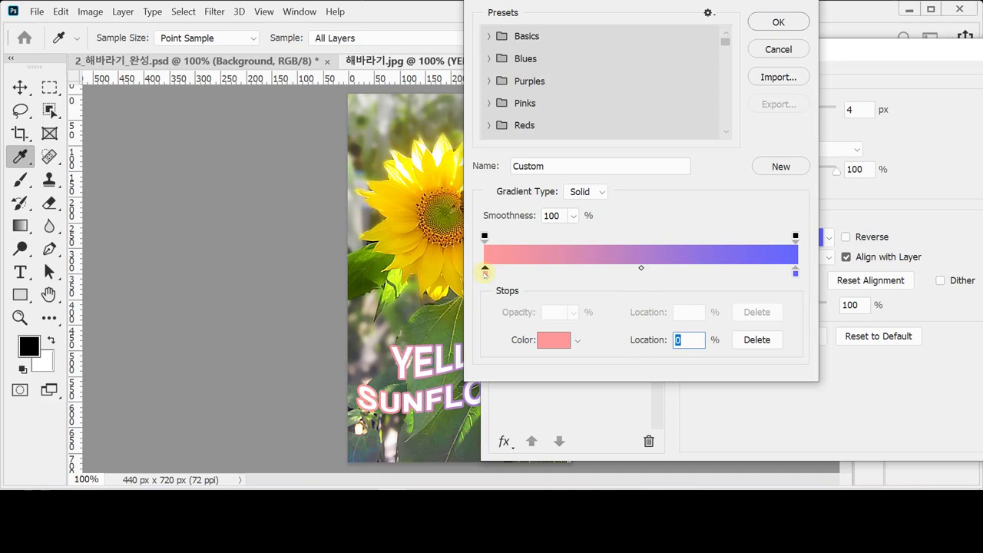
double_click(485, 272)
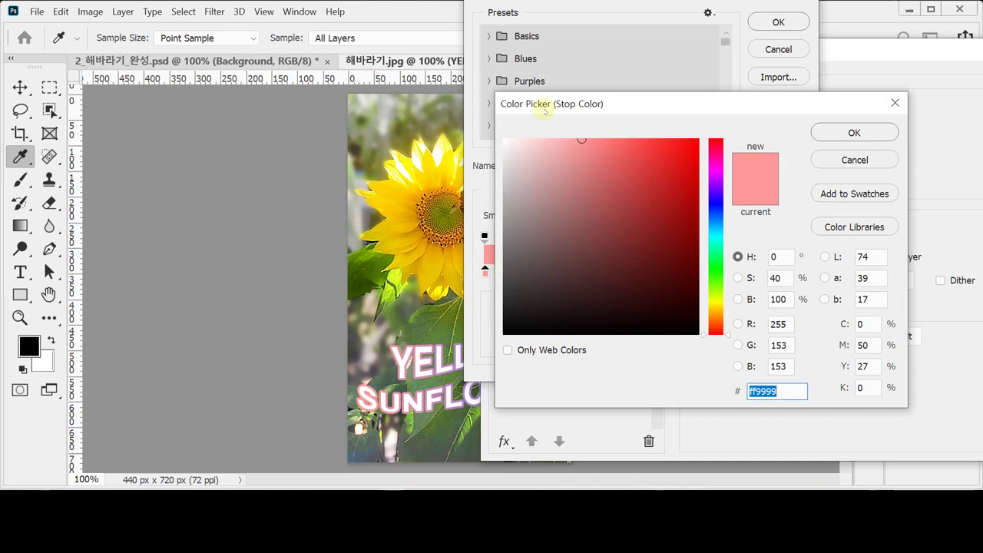
left_click_drag(560, 109, 560, 110)
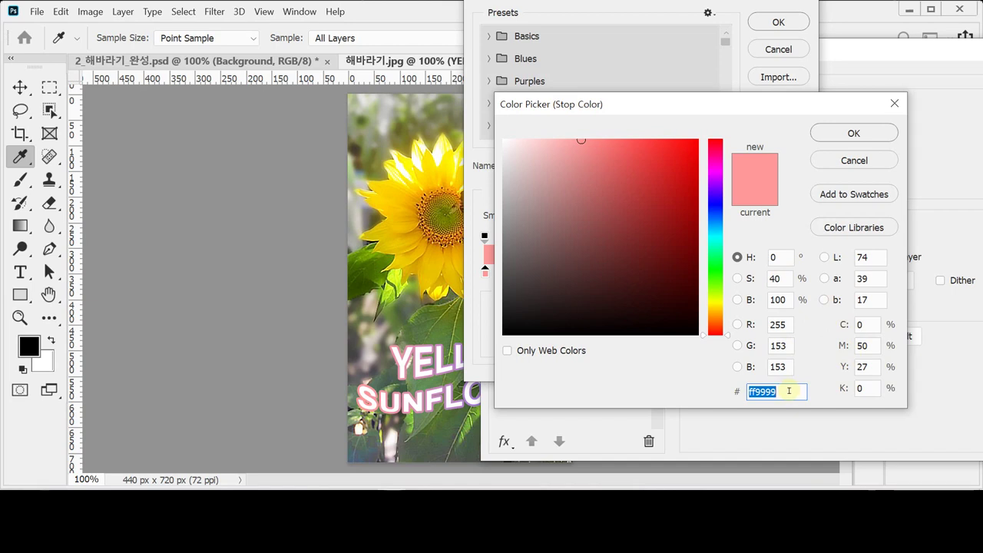
type("ffcc33")
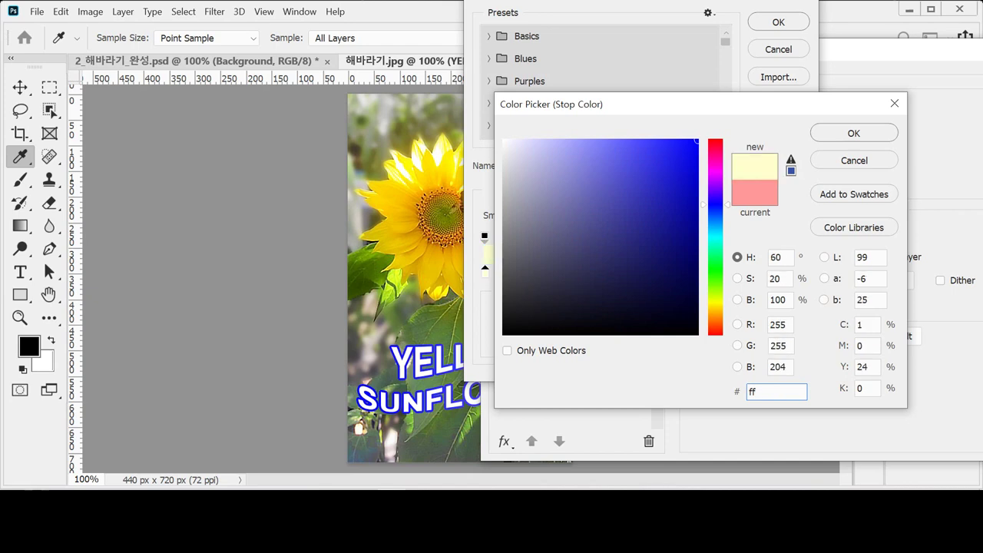
left_click(843, 134)
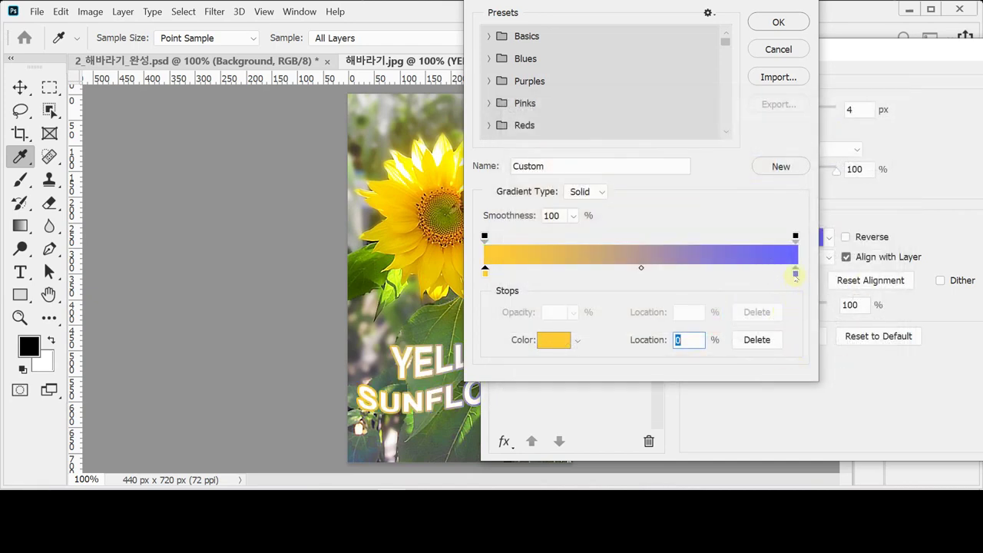
Step: Set the ending color stop of the stroke gradient to f03 and accept the edited gradient
left_click(795, 273)
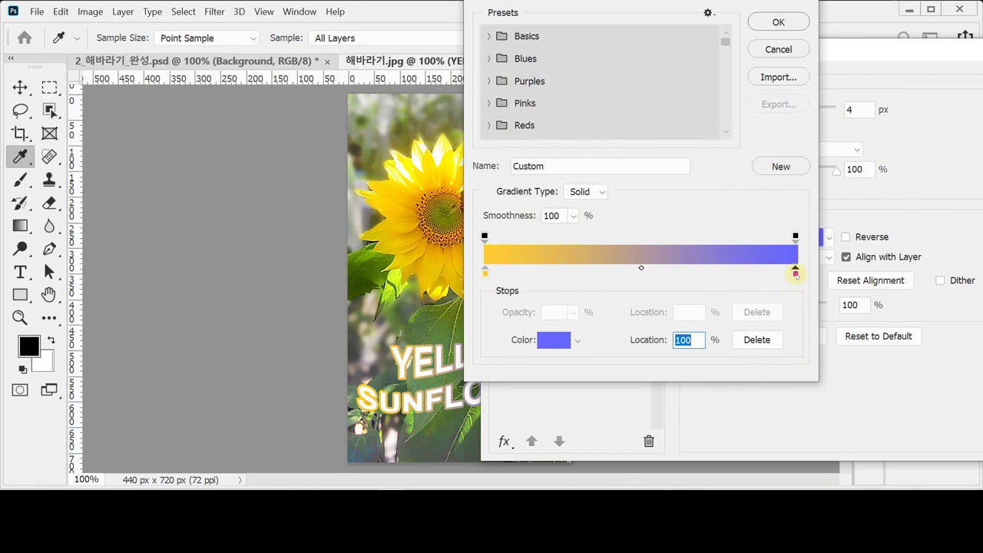
double_click(795, 274)
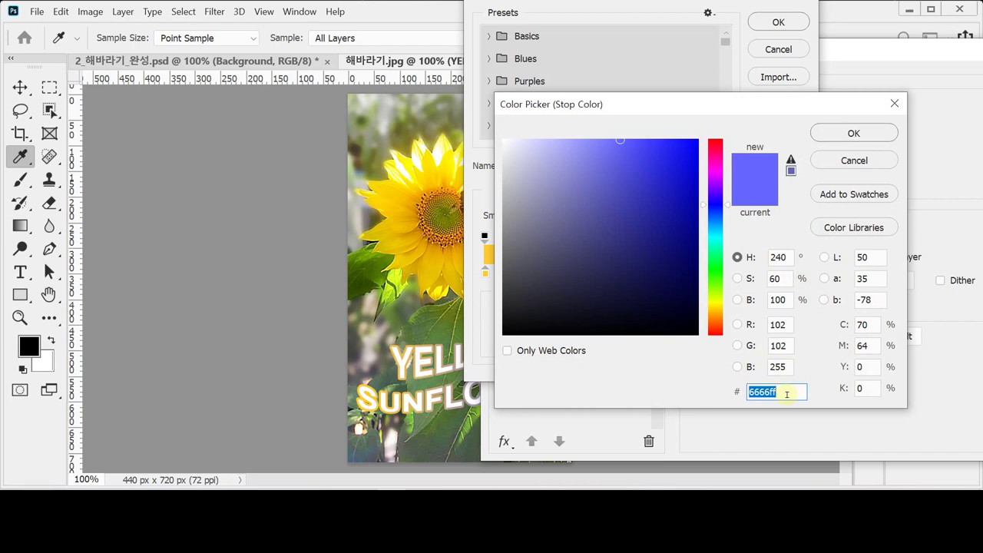
type("f0")
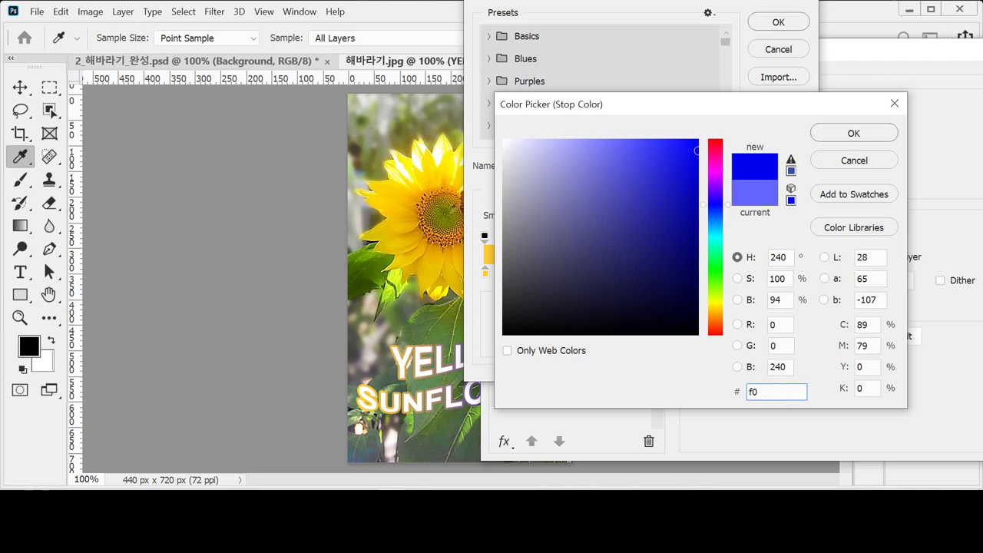
type("3")
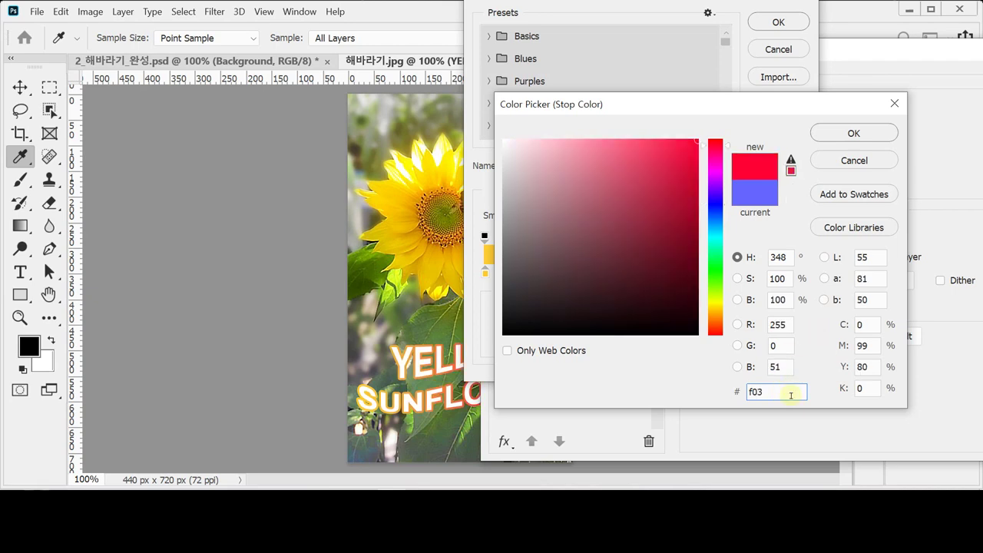
left_click(836, 134)
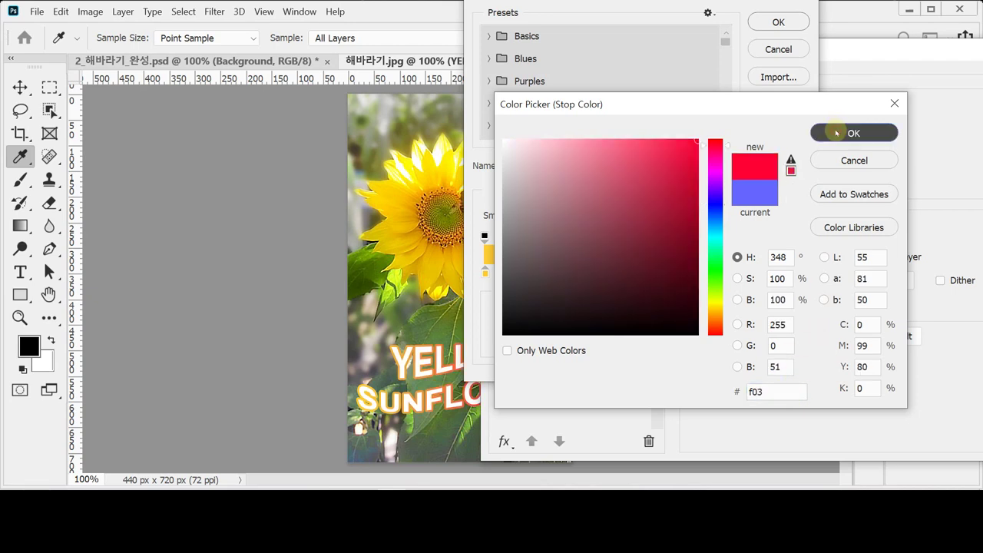
left_click(777, 23)
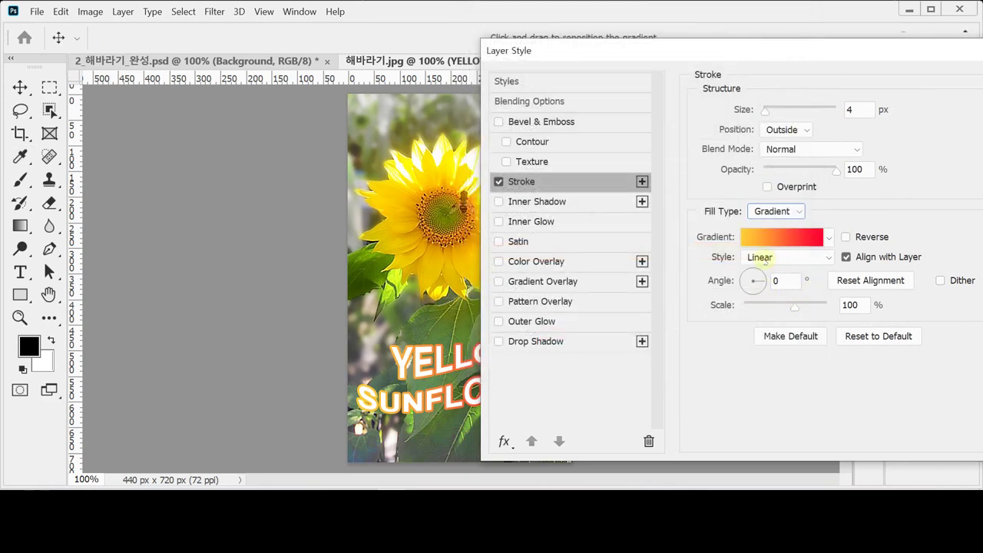
Step: Set the stroke gradient's angle to 90° and move the Layer Style dialog to reveal the title
left_click(786, 285)
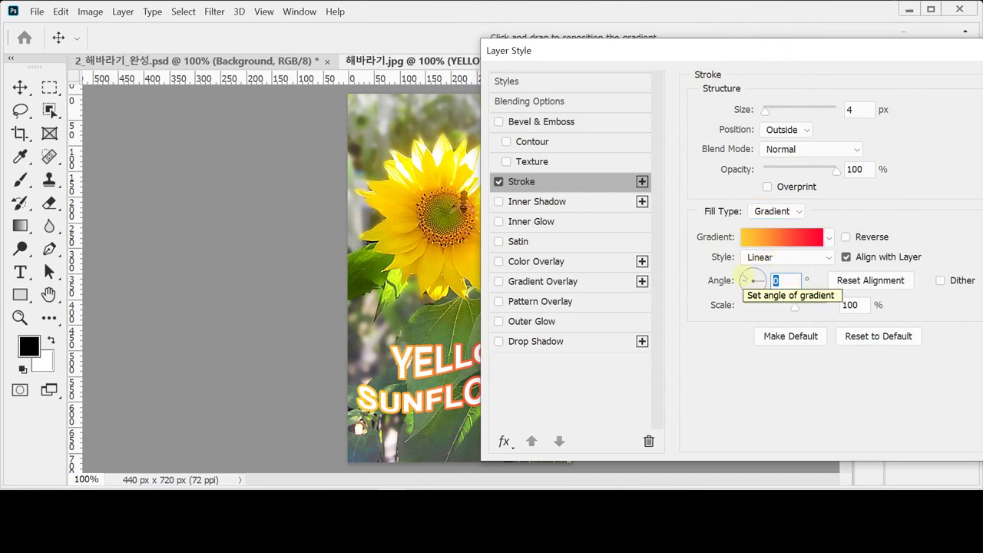
type("90")
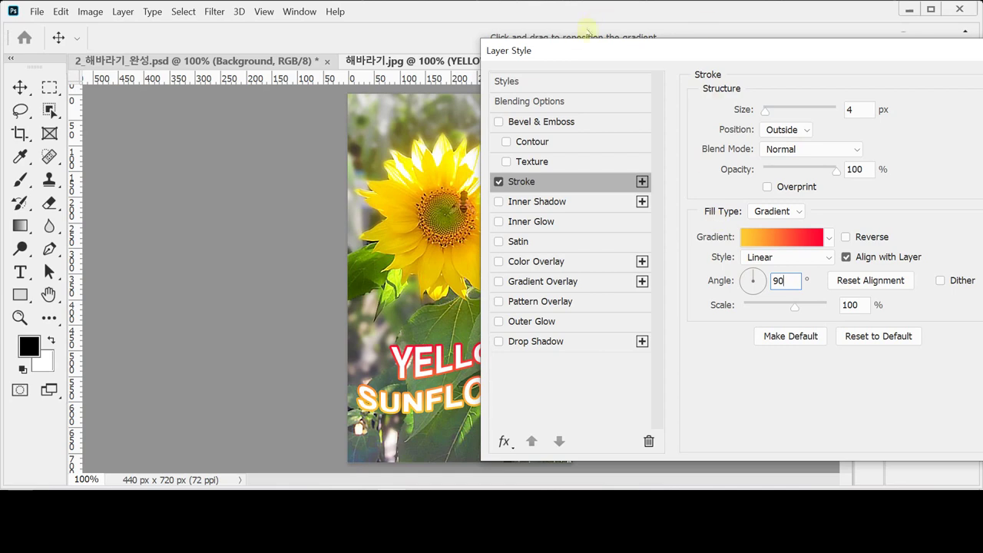
left_click_drag(577, 49, 646, 51)
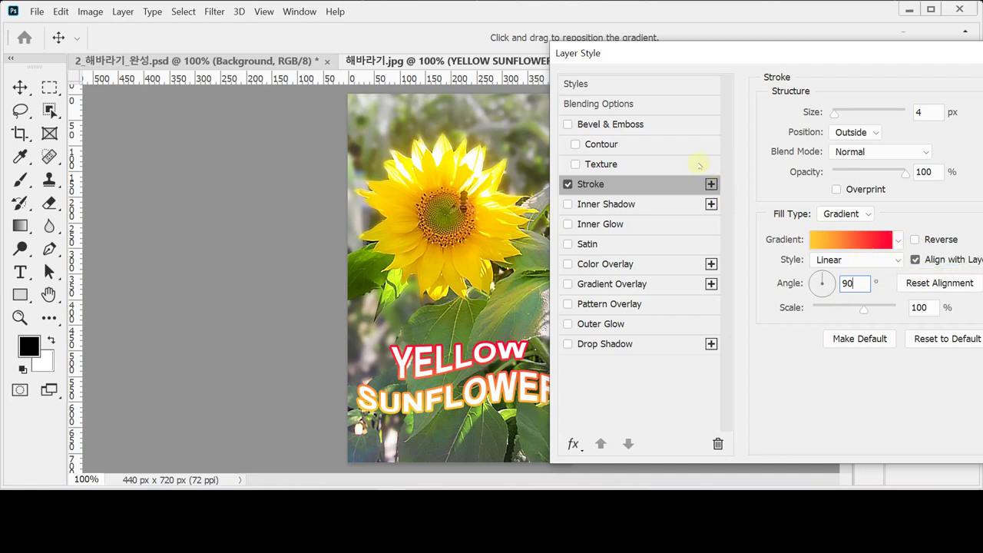
left_click_drag(681, 53, 640, 42)
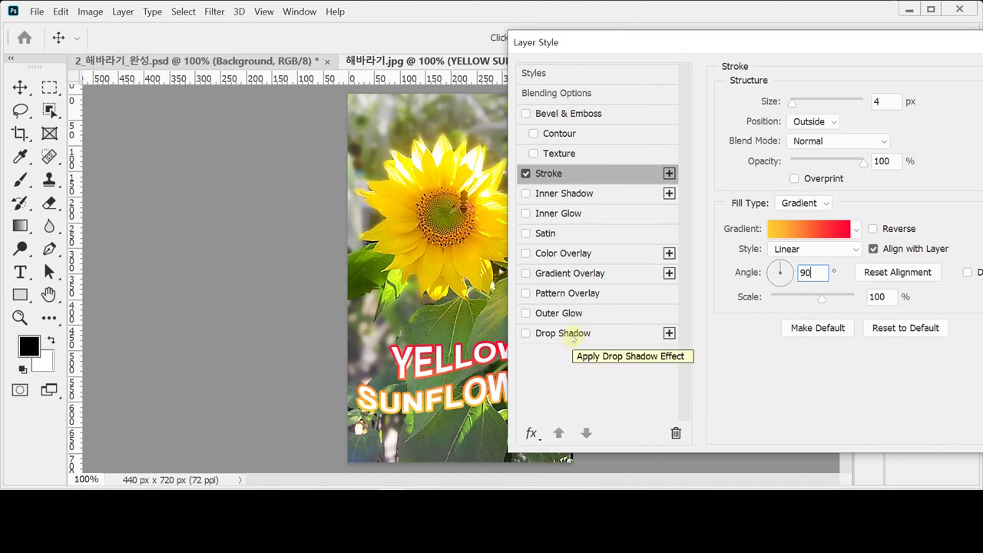
Step: Add a Drop Shadow effect to the title with 75% opacity and a 120° angle
left_click(525, 333)
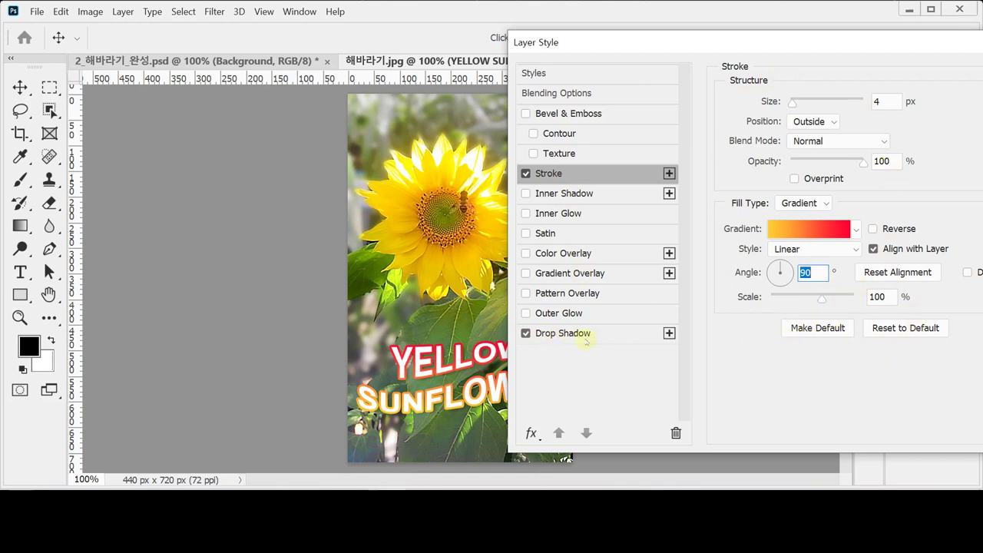
left_click(525, 334)
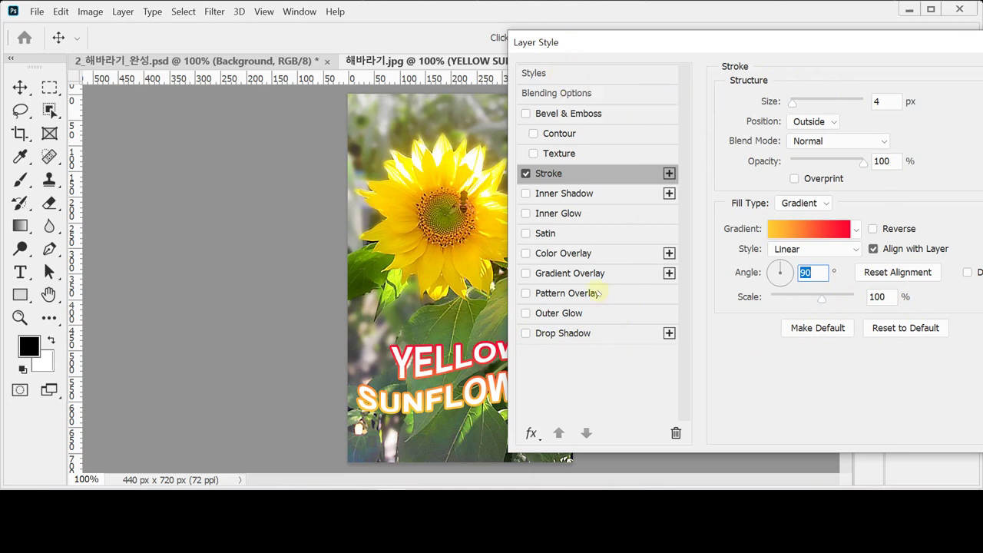
left_click(587, 336)
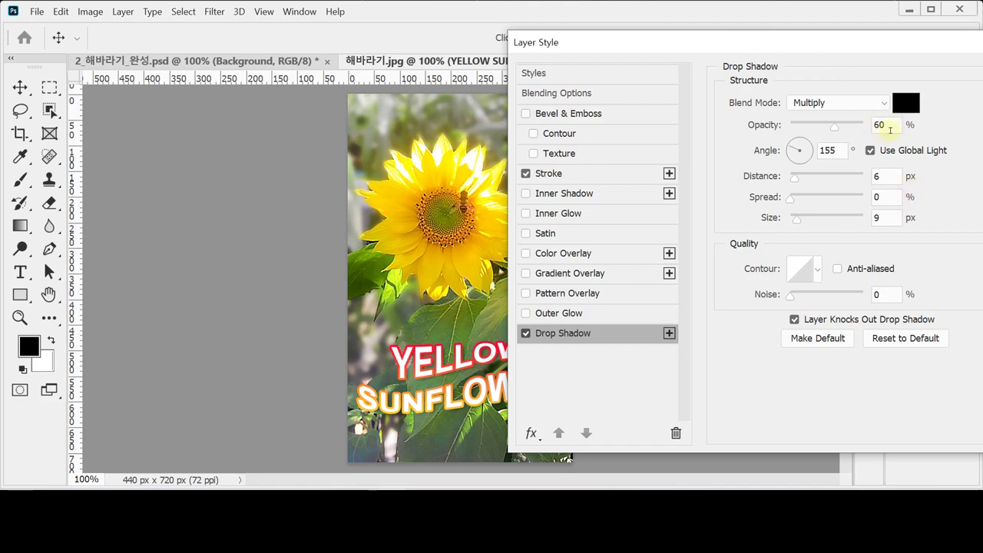
double_click(883, 124)
type("75")
left_click(841, 148)
double_click(841, 148)
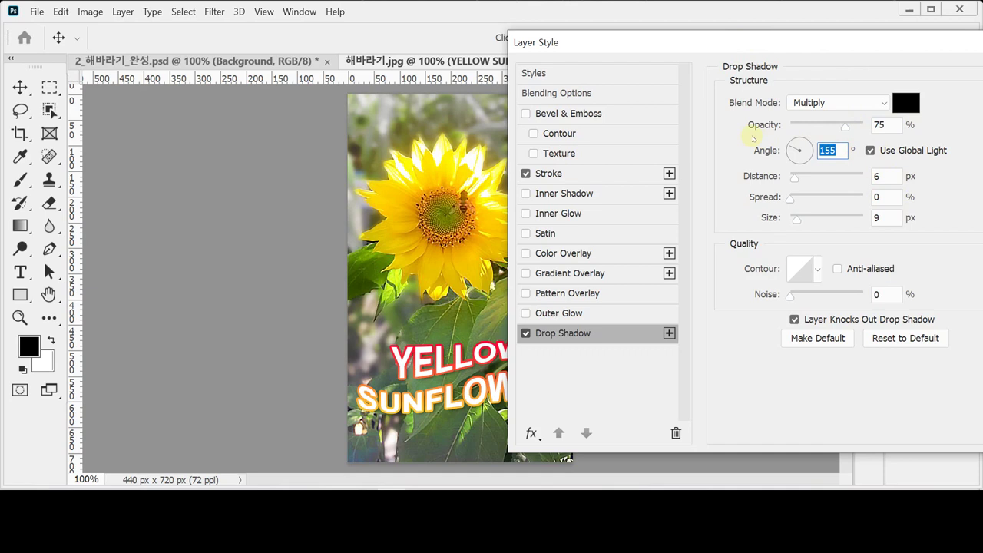
type("120")
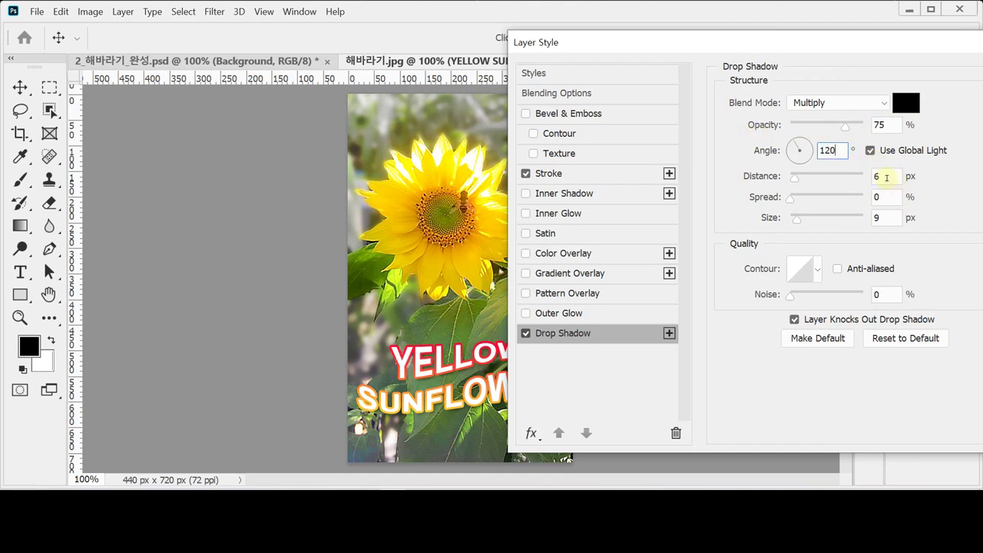
Step: Set the drop shadow's distance to 15 px and size to 10 px, and apply the layer style
key("Tab")
type("15")
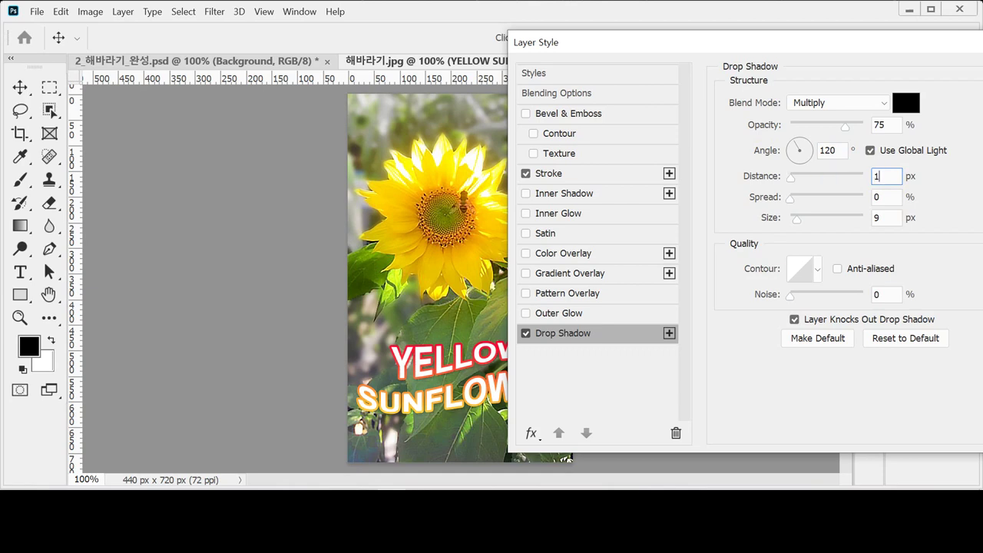
left_click(889, 219)
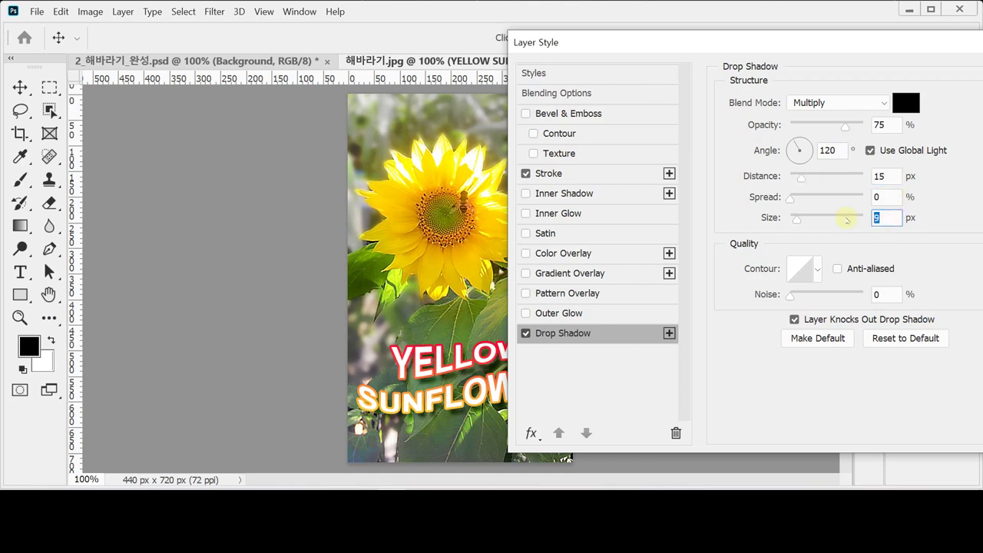
type("10")
key("Tab")
left_click_drag(701, 43, 638, 43)
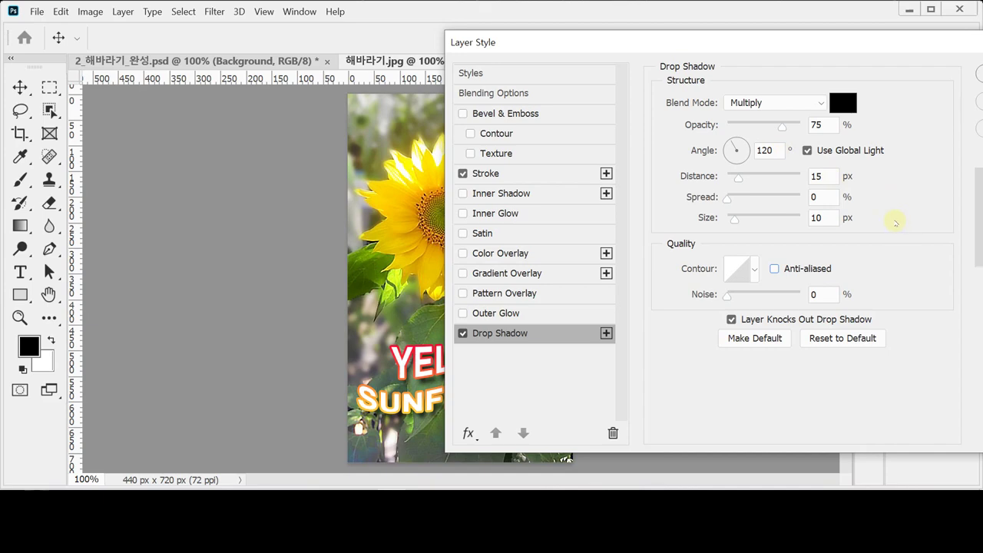
key("Return")
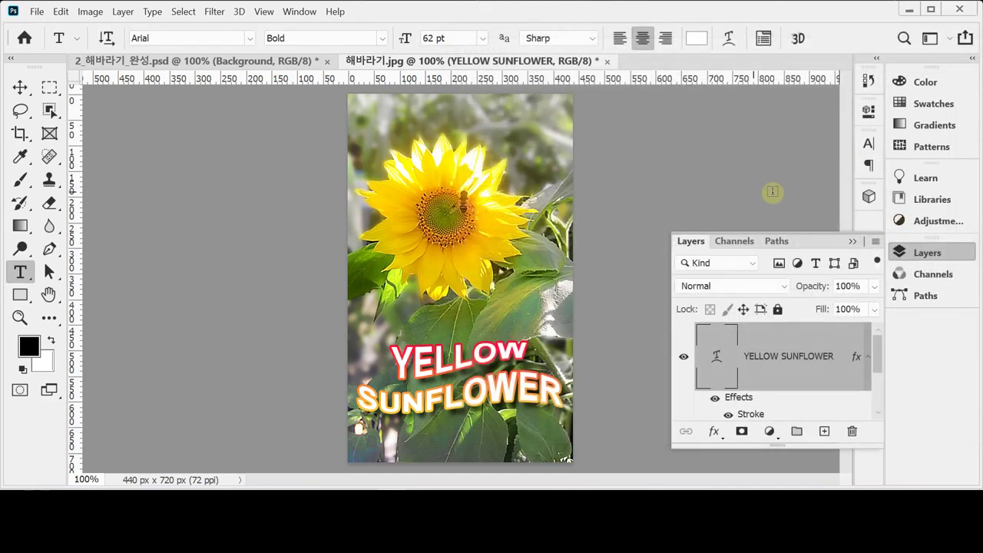
Step: Reopen the YELLOW SUNFLOWER layer's Drop Shadow settings to review them against the title, and close the dialog
left_click_drag(878, 352, 880, 375)
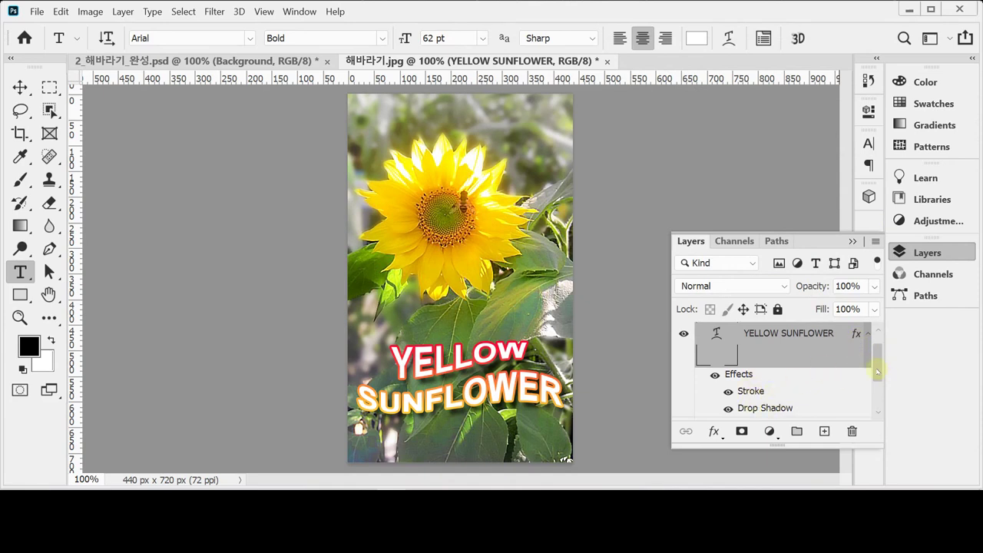
left_click_drag(879, 370, 879, 380)
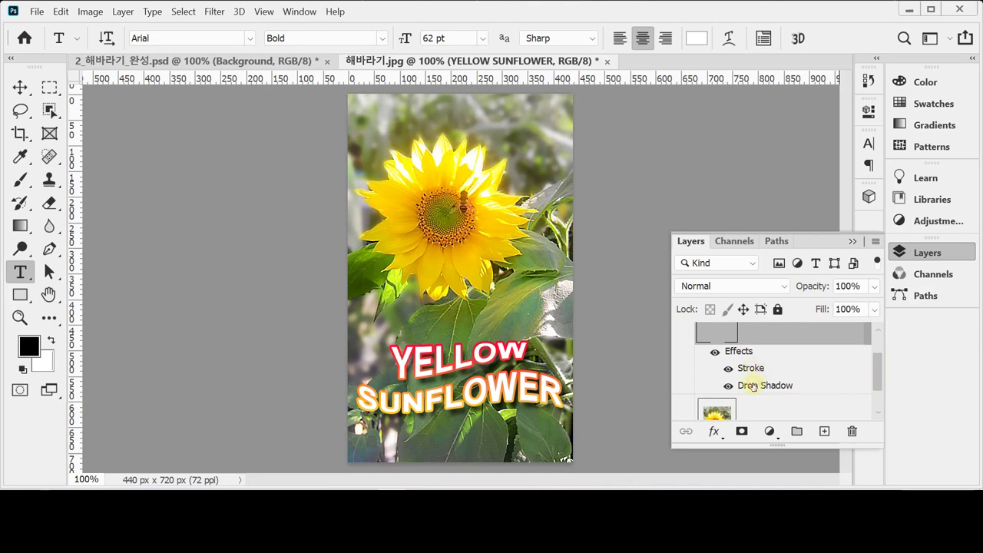
double_click(779, 387)
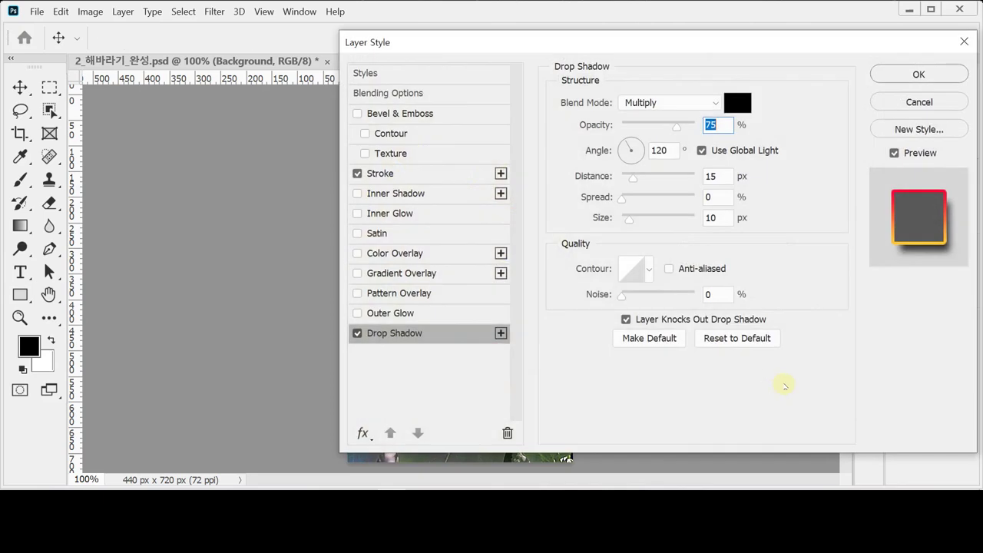
left_click_drag(449, 43, 673, 38)
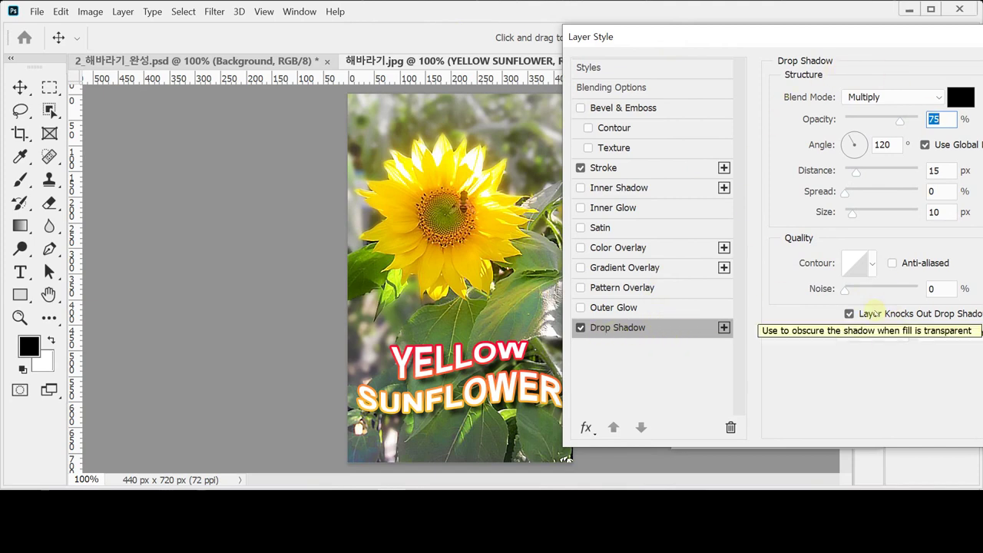
left_click_drag(740, 37, 575, 43)
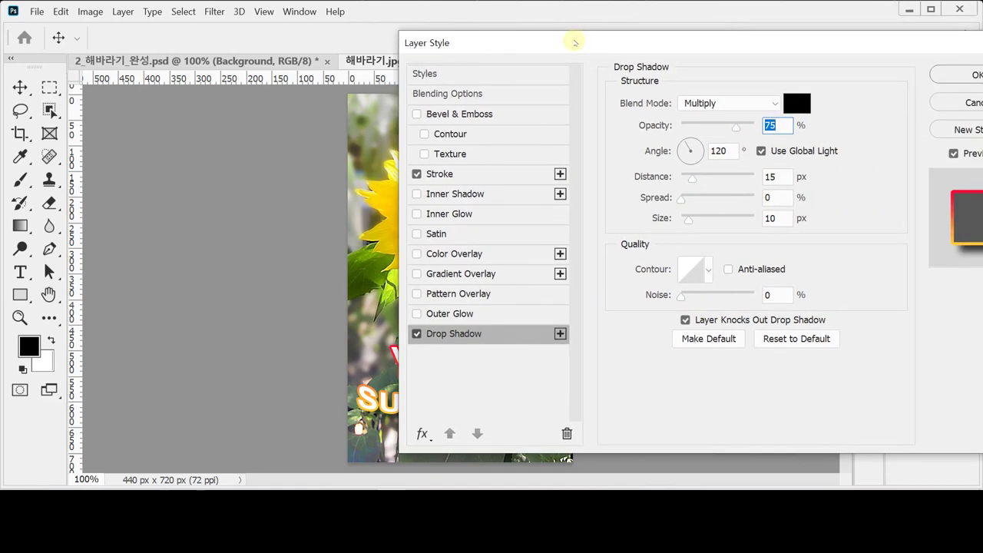
left_click(961, 75)
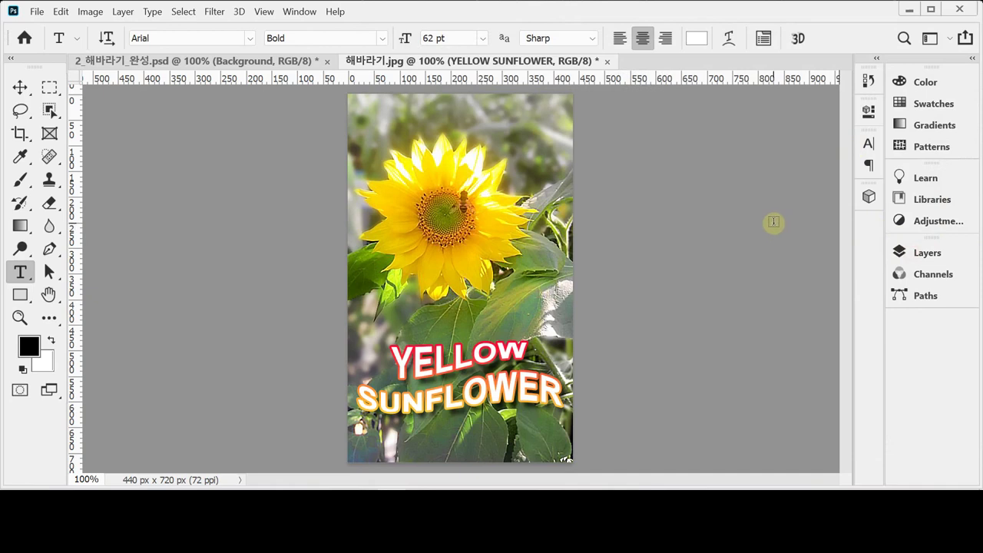
Step: Show the grid over the image and move the YELLOW SUNFLOWER title 7 px down and 4 px left with Free Transform
key("ctrl+apostrophe")
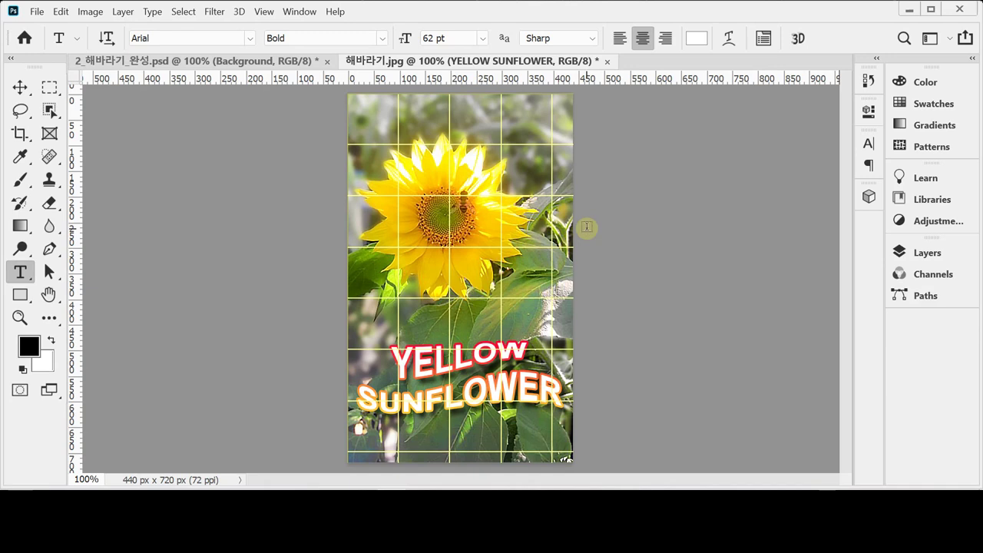
key("ctrl+t")
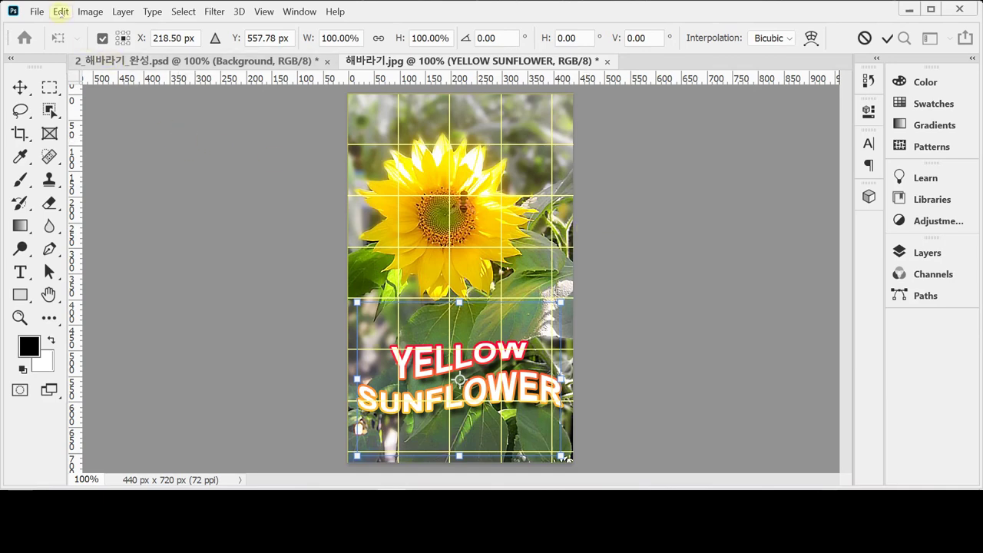
left_click(61, 12)
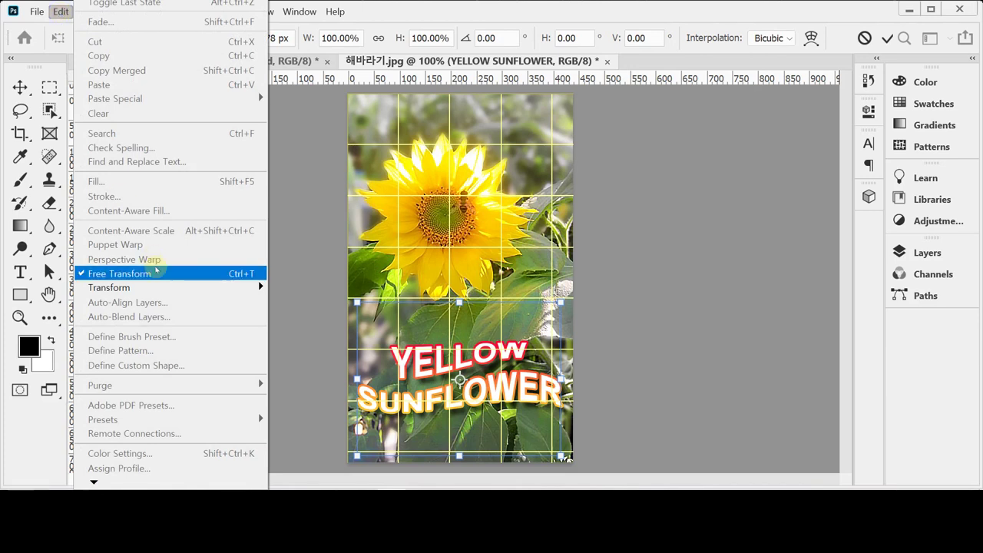
left_click(156, 271)
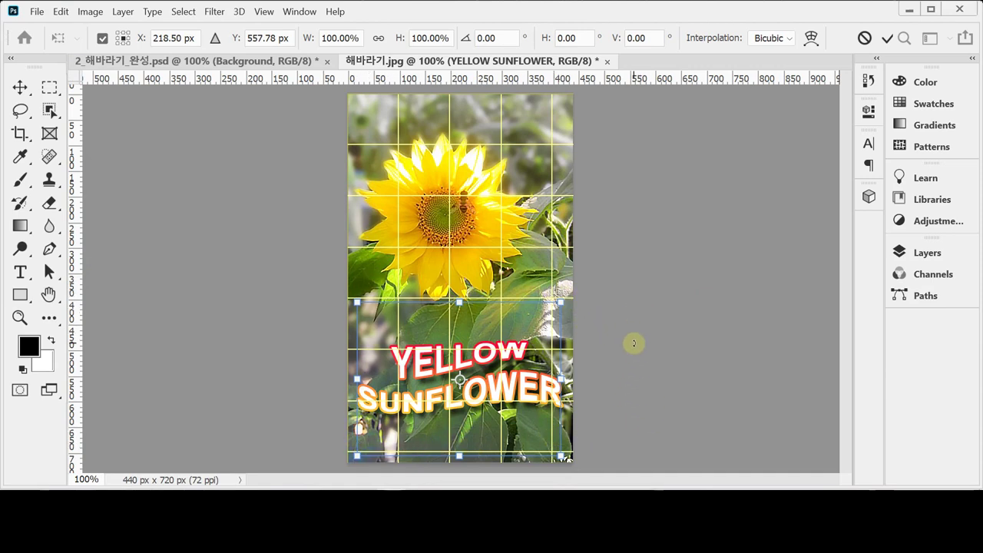
key("Down")
key("Down")
key("Down")
key("Down")
key("Down")
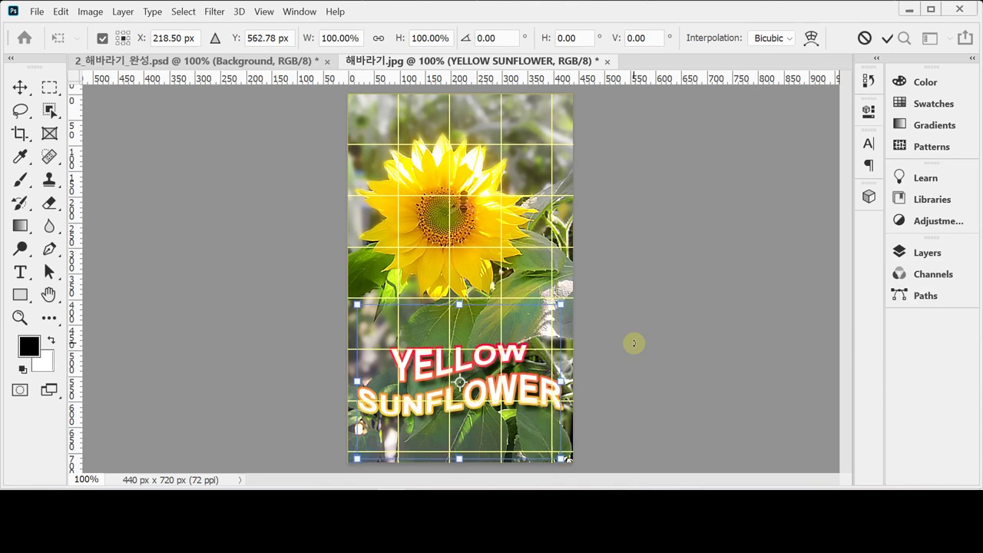
key("Down")
key("Down")
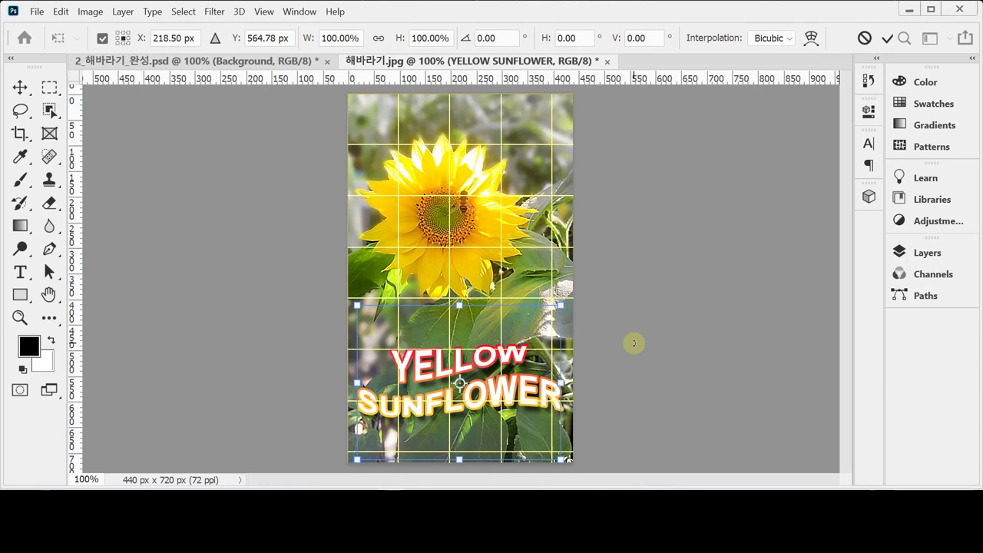
key("Left")
key("Left")
key("Left")
key("Left")
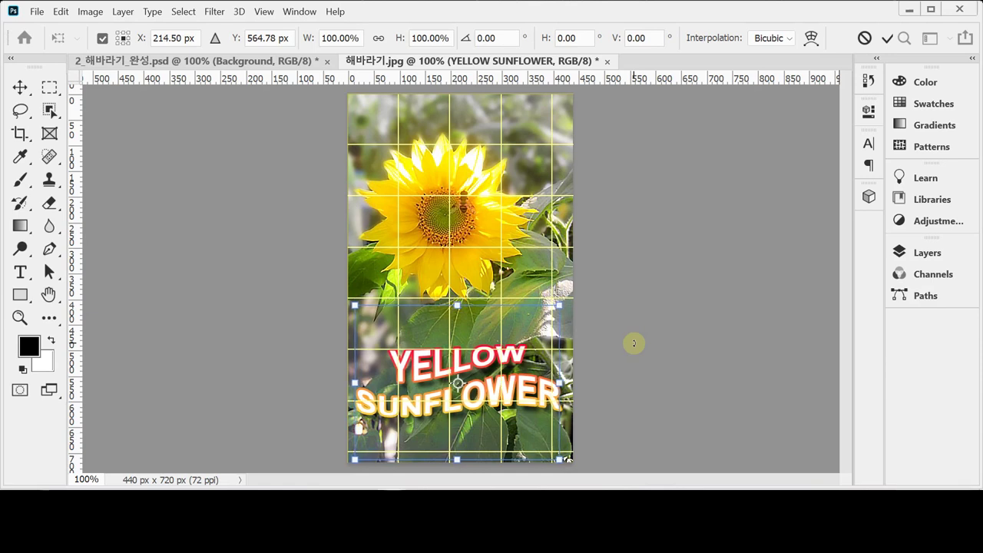
key("t")
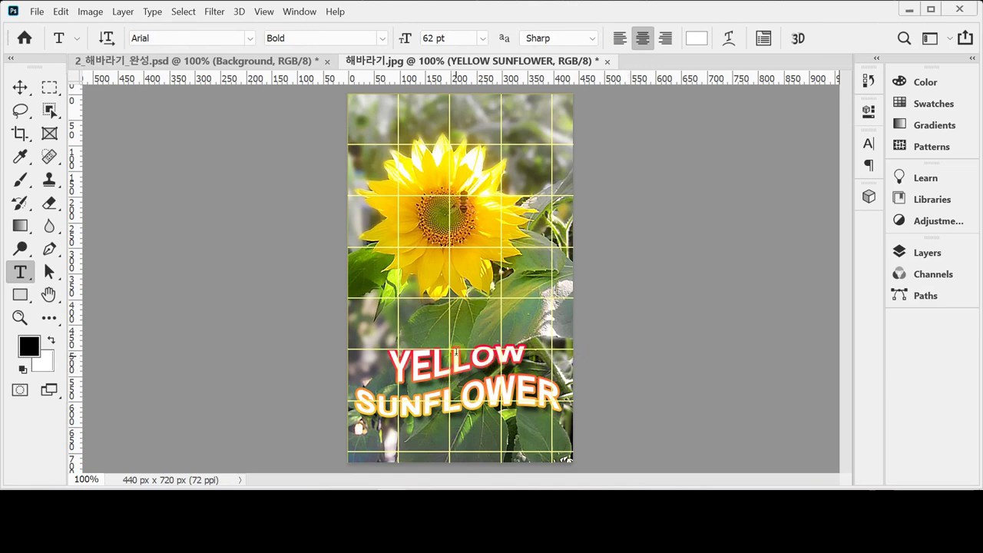
Step: Open the YELLOW SUNFLOWER title for text editing and examine its Character settings, including font, size, leading and tracking
left_click(456, 366)
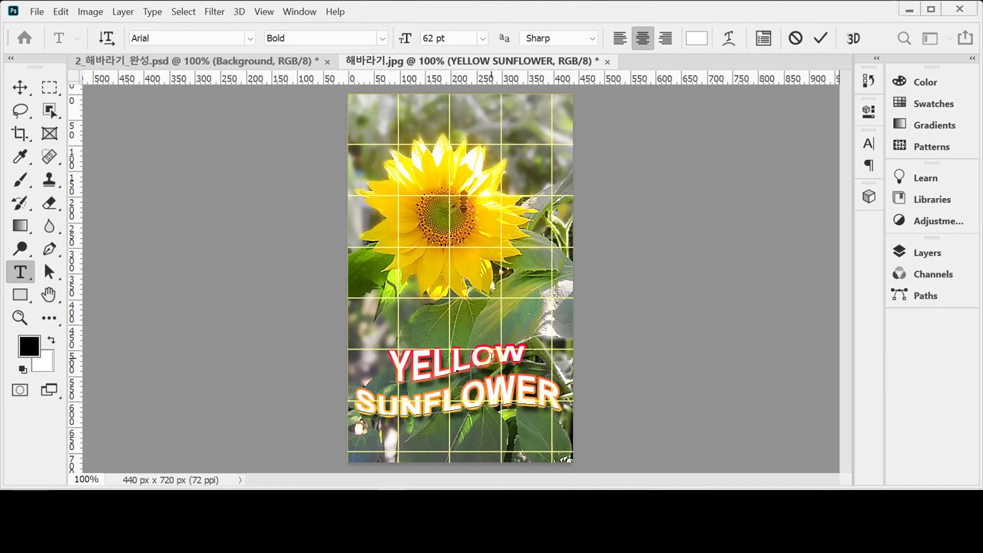
key("ctrl+t")
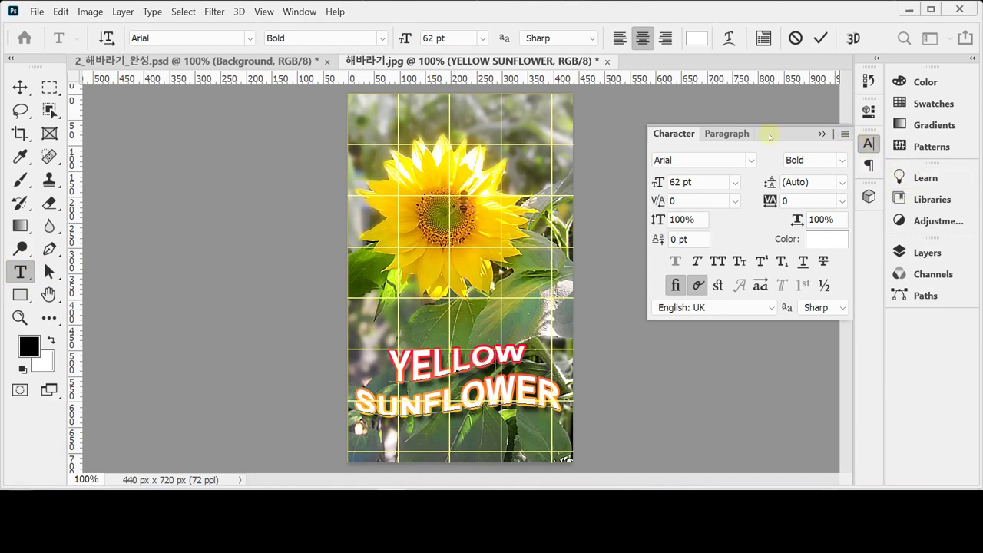
left_click(675, 133)
left_click(868, 143)
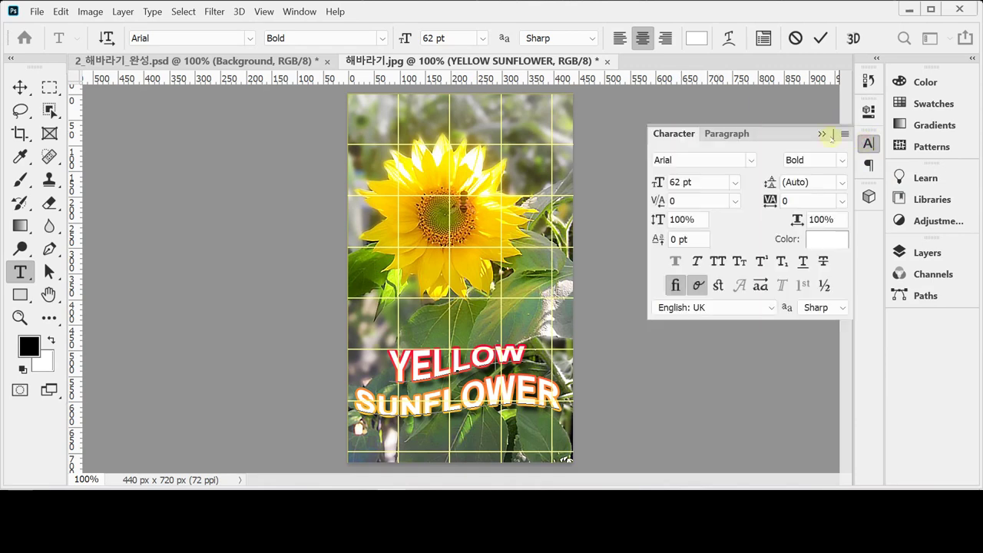
left_click(726, 133)
left_click(685, 135)
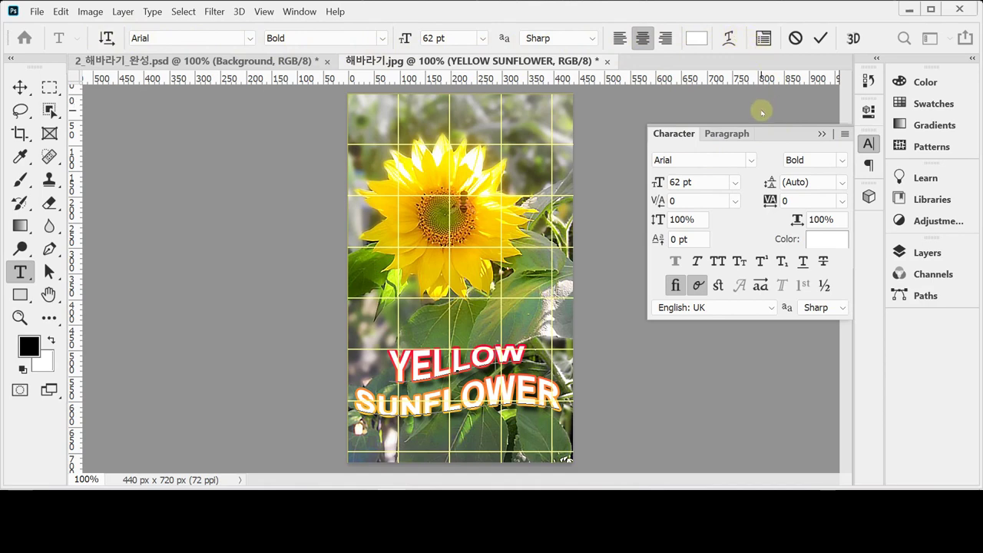
left_click(703, 159)
left_click(704, 160)
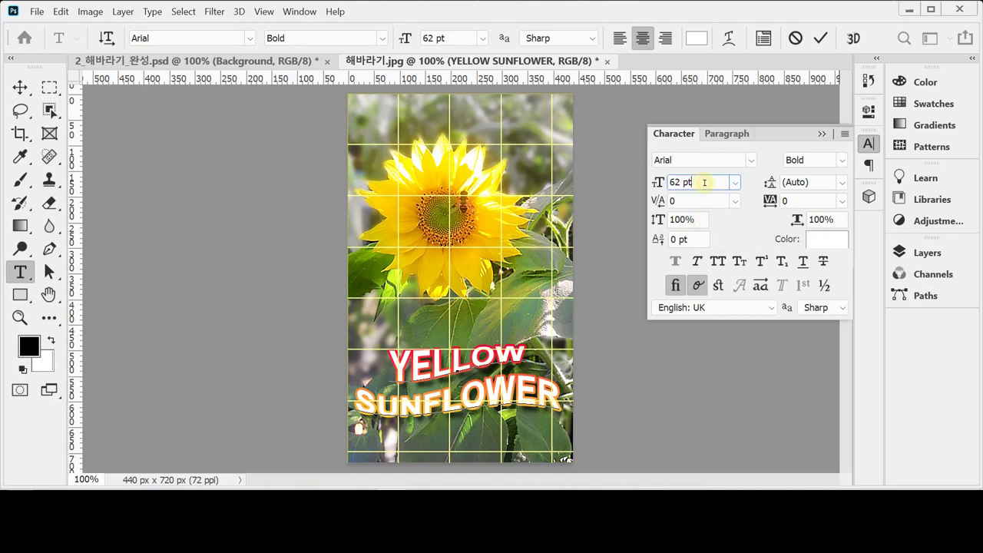
left_click(659, 182)
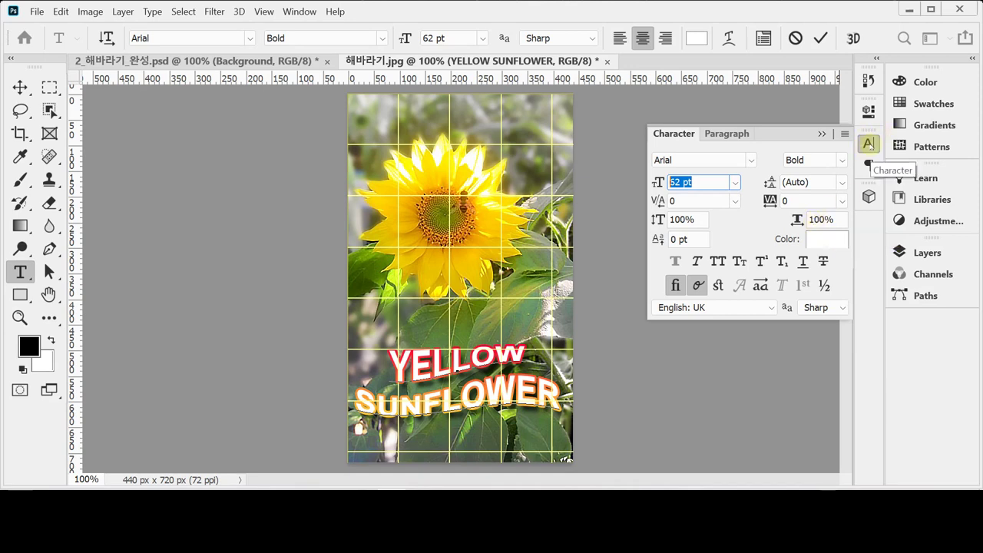
left_click(868, 144)
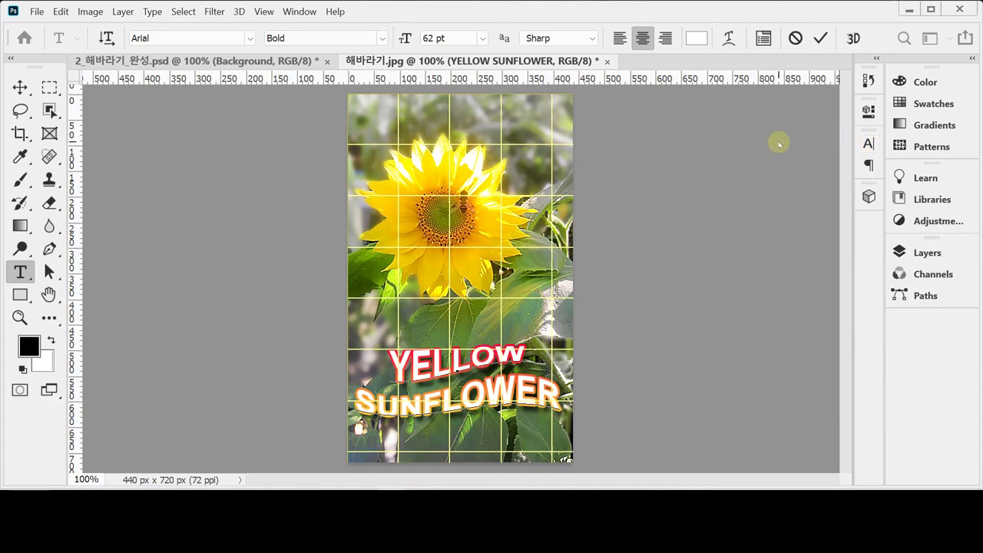
Step: Select all of the title text, show and hide its Character settings to review them, and commit the text edit
key("ctrl+a")
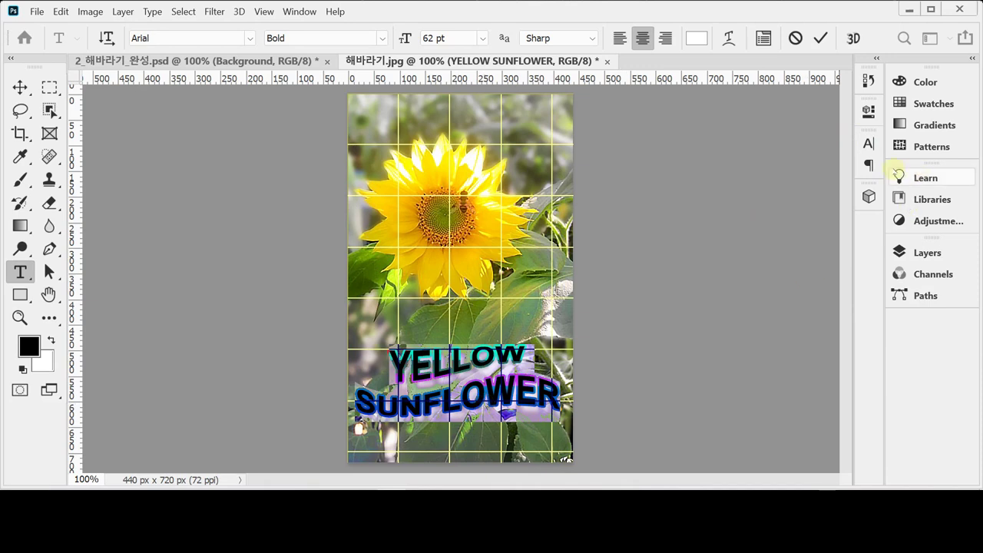
left_click(867, 143)
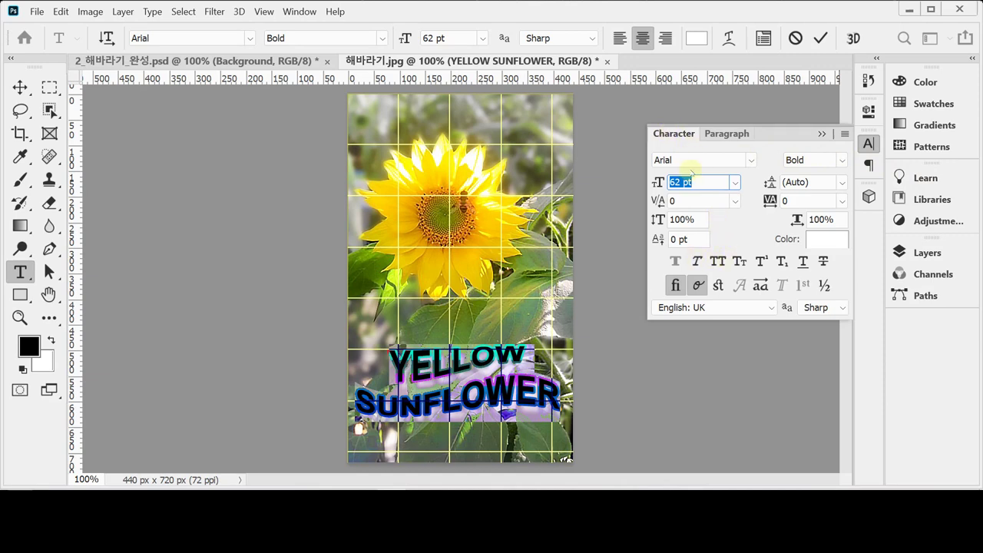
left_click(869, 144)
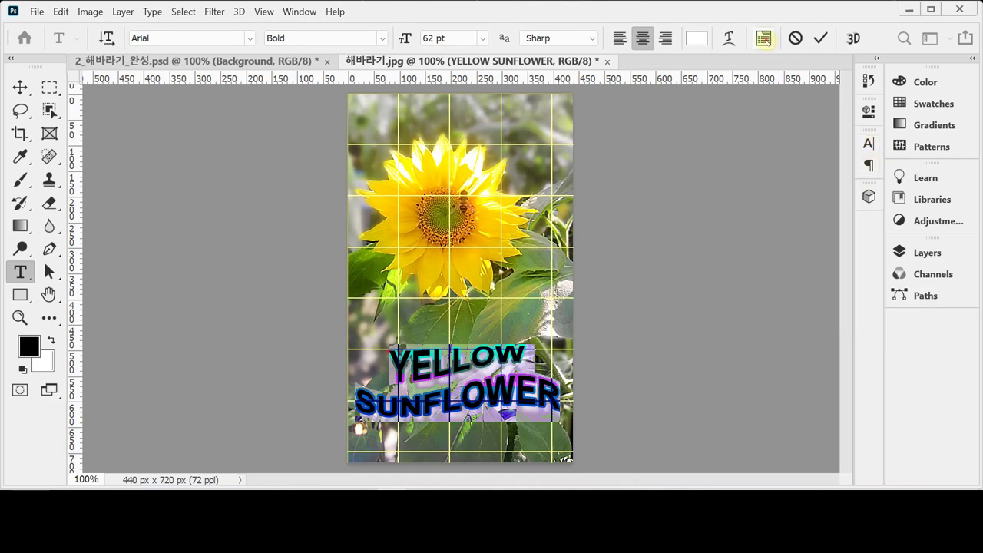
left_click(763, 38)
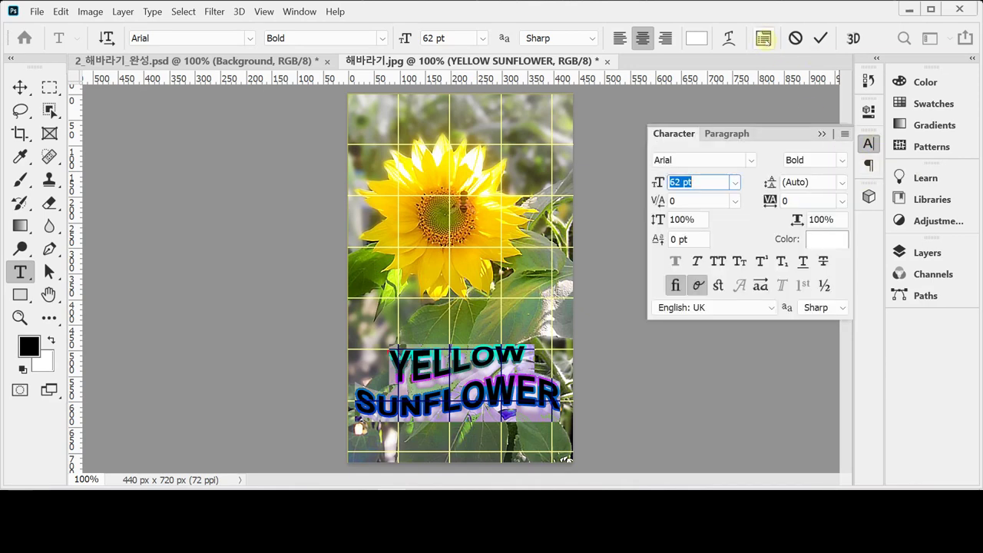
left_click(764, 38)
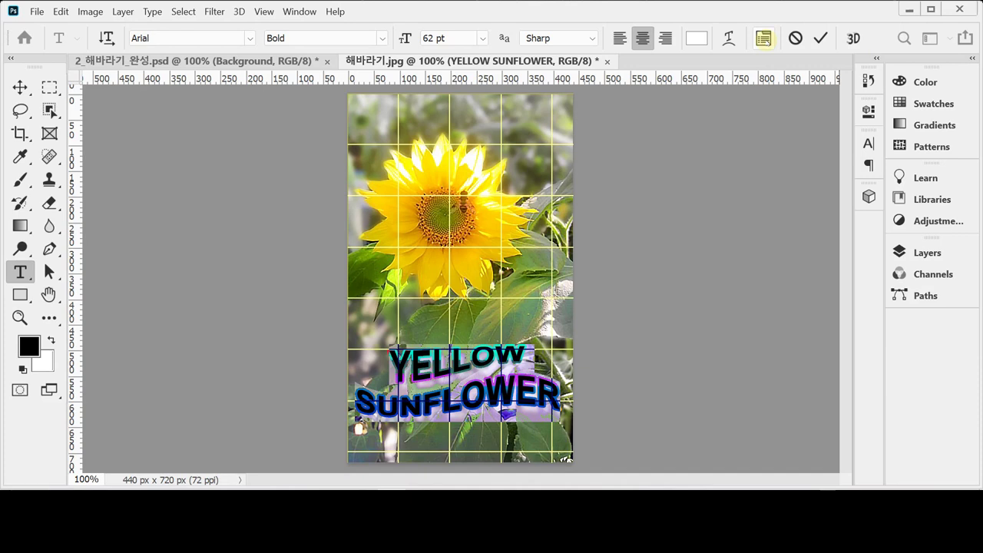
left_click(764, 39)
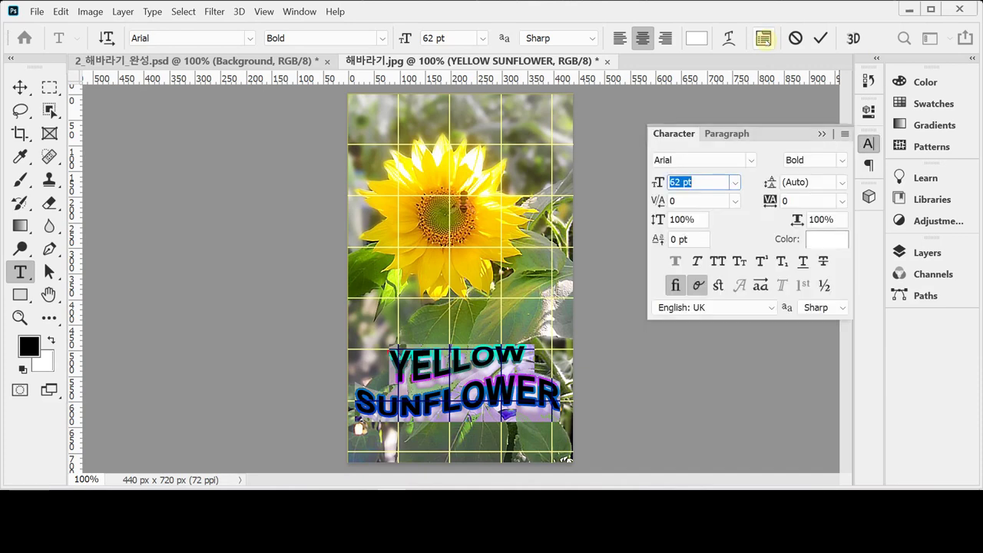
left_click(763, 38)
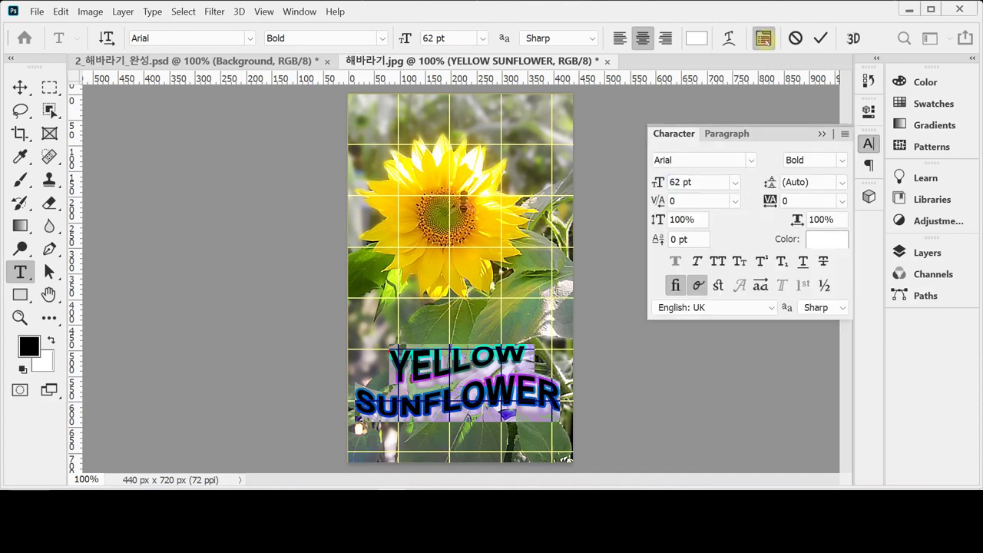
left_click(763, 38)
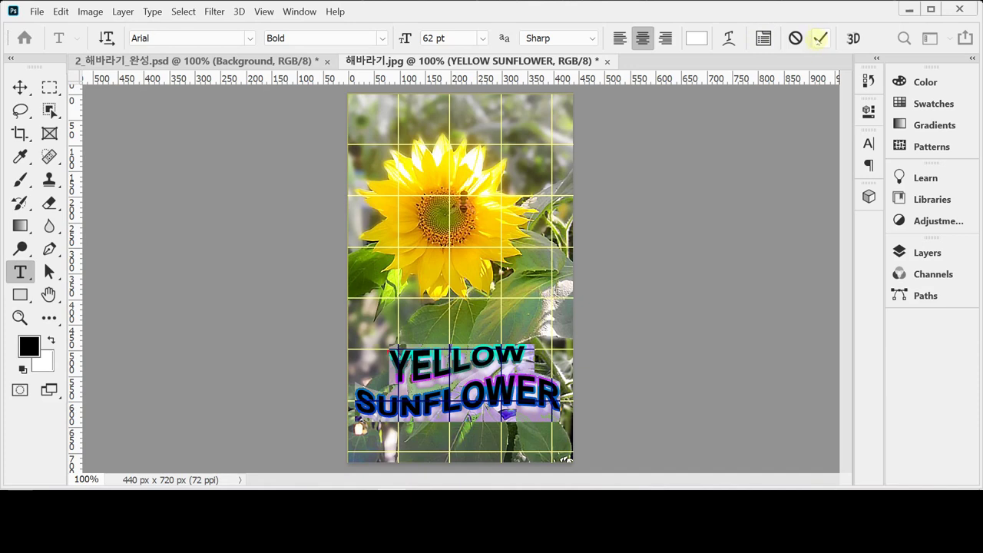
left_click(819, 39)
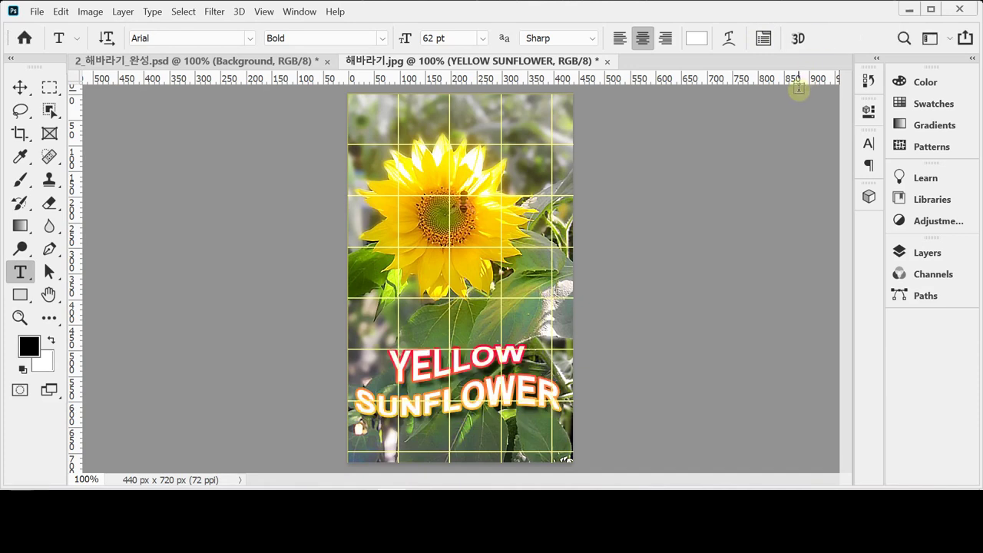
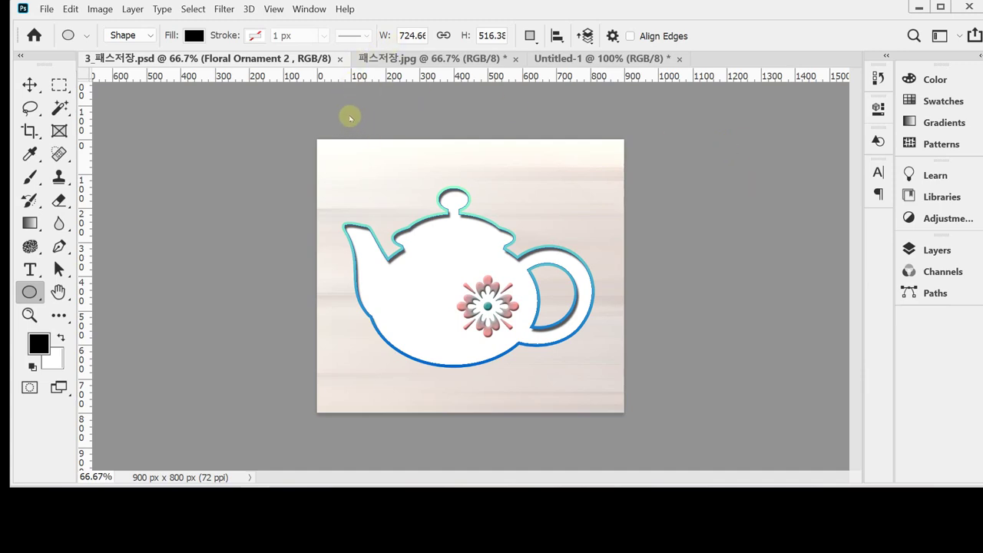
Step: Switch to the Untitled-1 document and examine the Pen tool variants, its drawing modes and the available shape tools
left_click(545, 60)
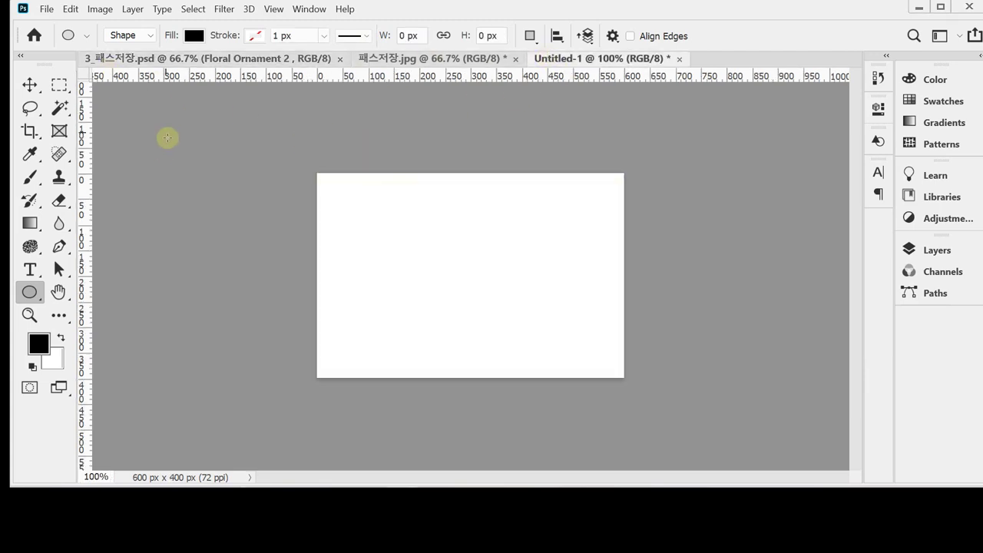
left_click(60, 246)
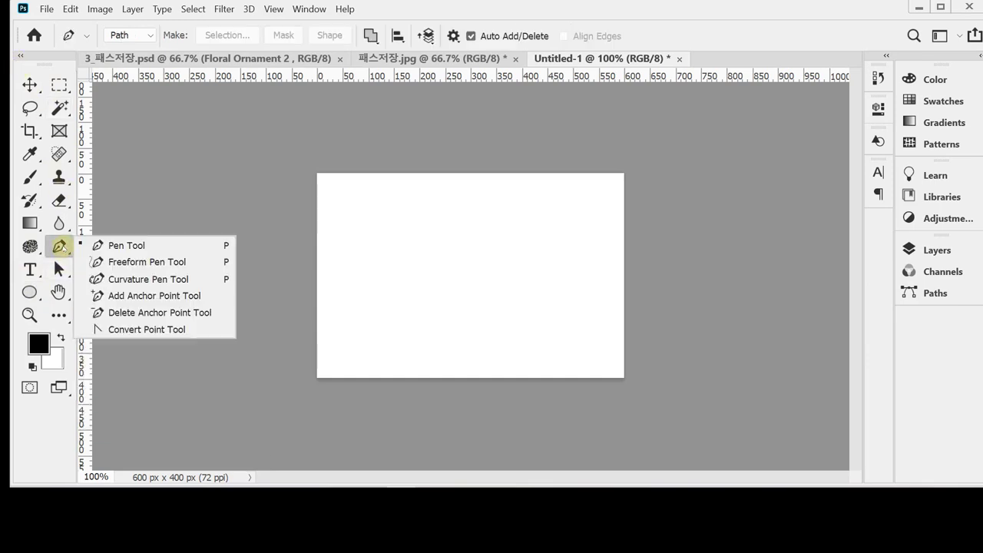
left_click(109, 245)
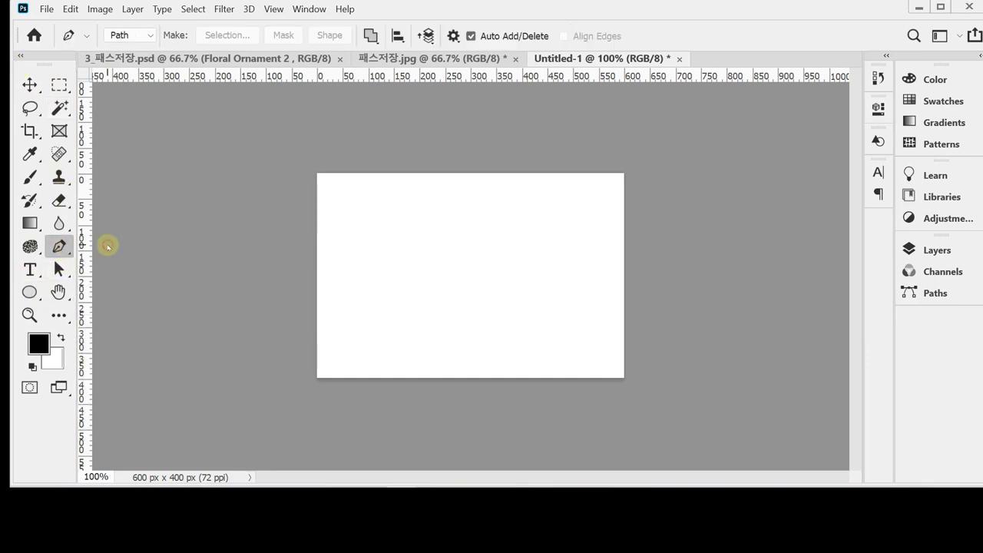
left_click(150, 36)
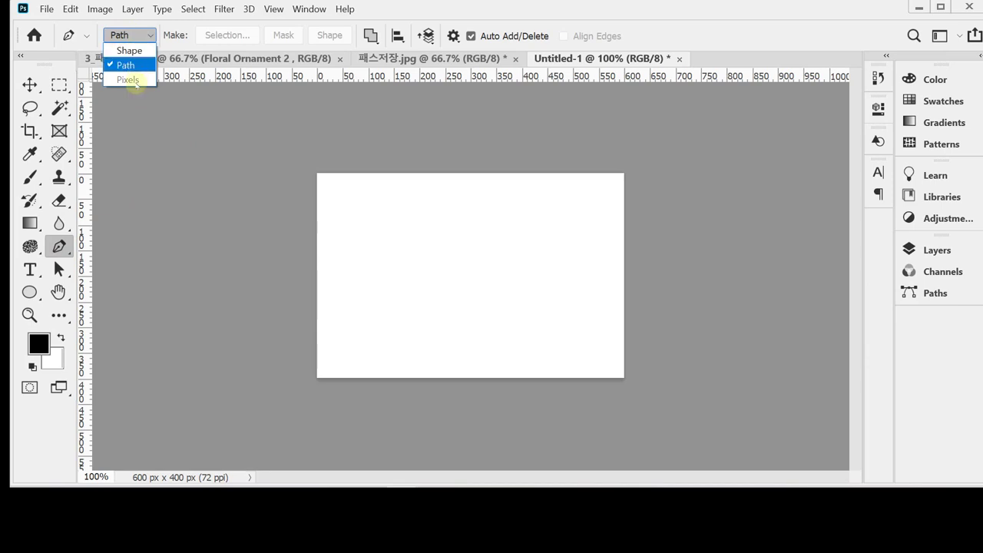
left_click(29, 292)
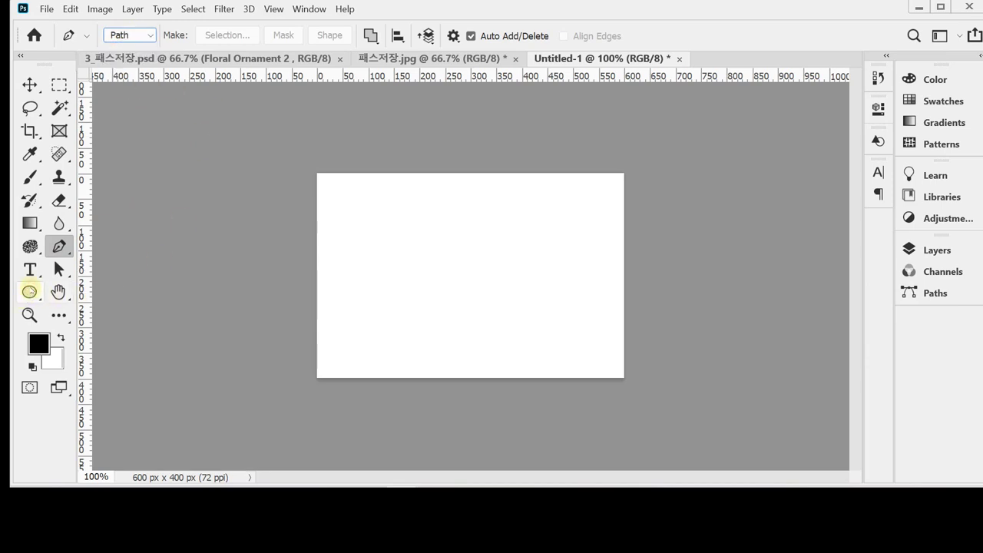
left_click(30, 292)
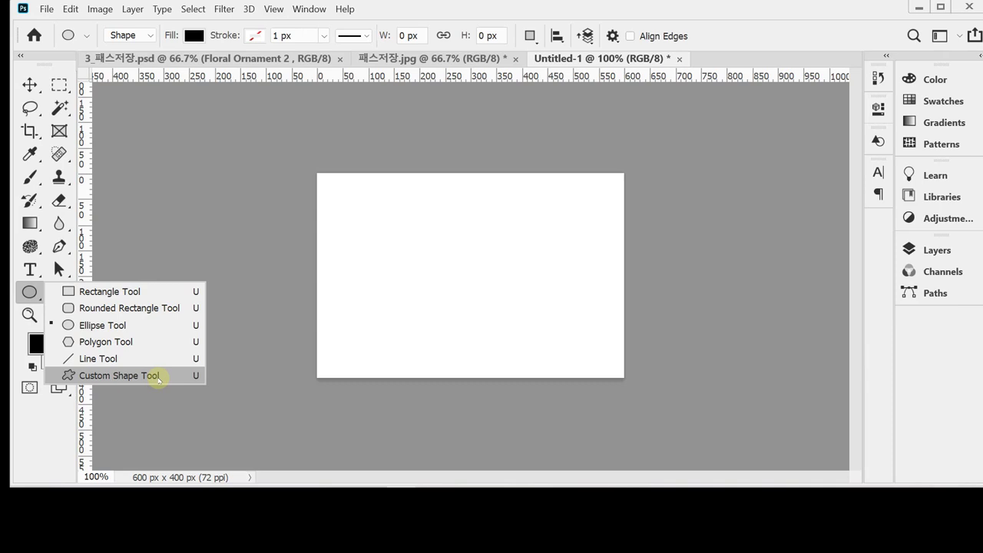
Step: View the finished teapot artwork in 3_패스저장.psd, return to the blank Untitled-1 document and activate the Ellipse Tool
left_click(404, 59)
key("ctrl+v")
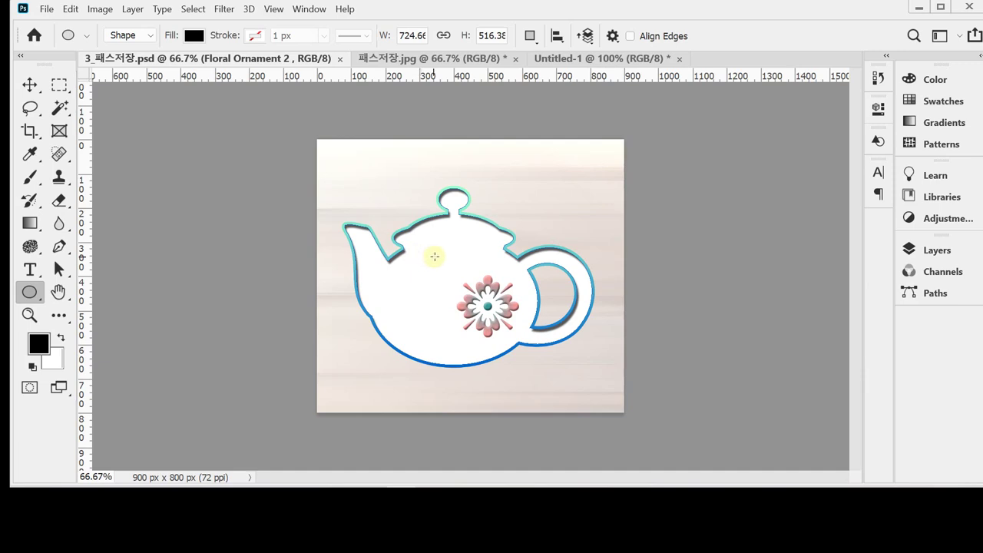
left_click(541, 58)
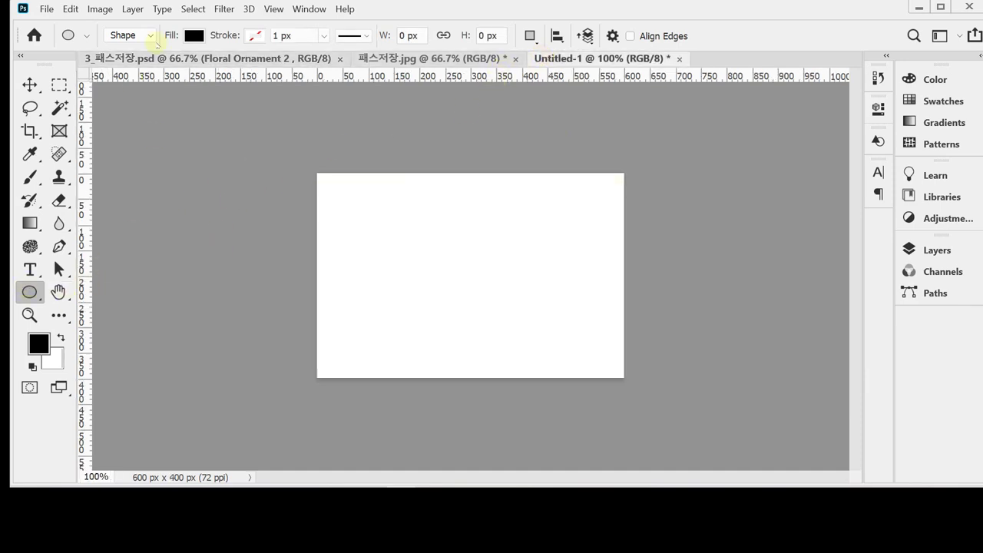
right_click(29, 292)
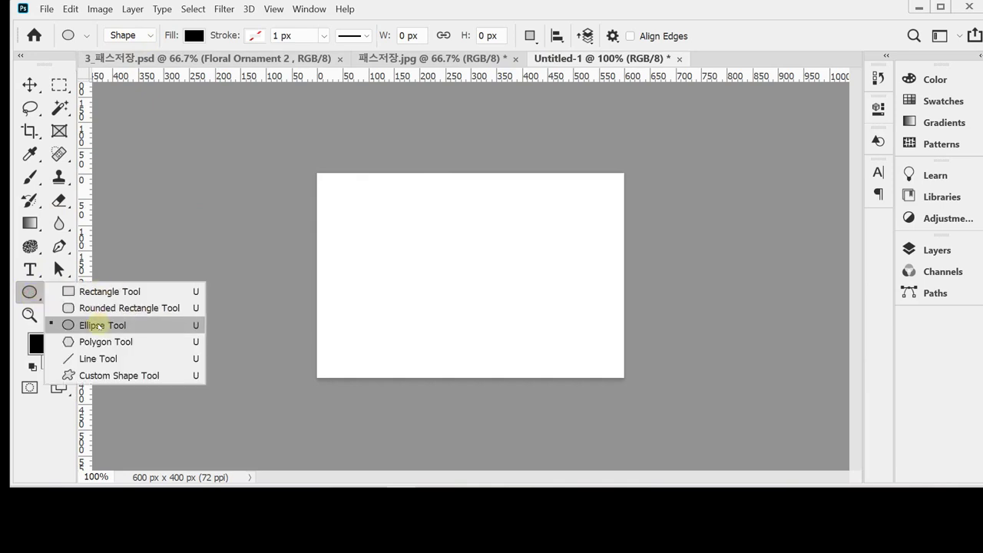
left_click(99, 325)
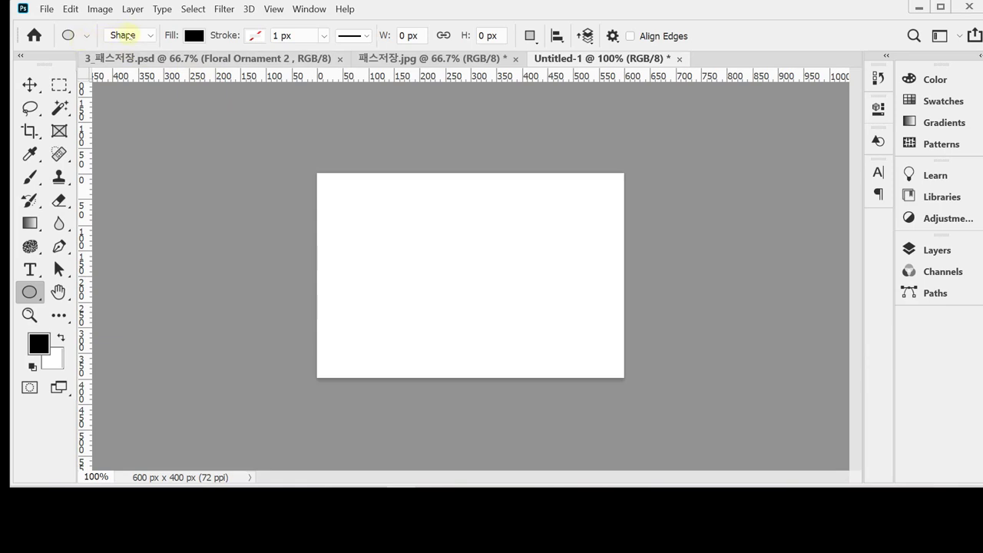
Step: Draw a black-filled ellipse about 293 by 172 px on the blank canvas in Shape mode
left_click(150, 35)
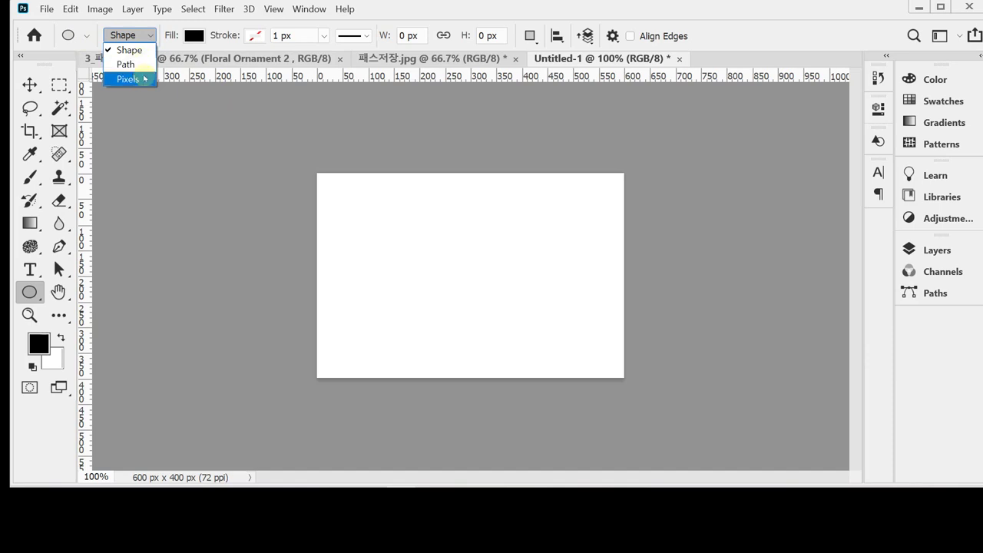
left_click(141, 48)
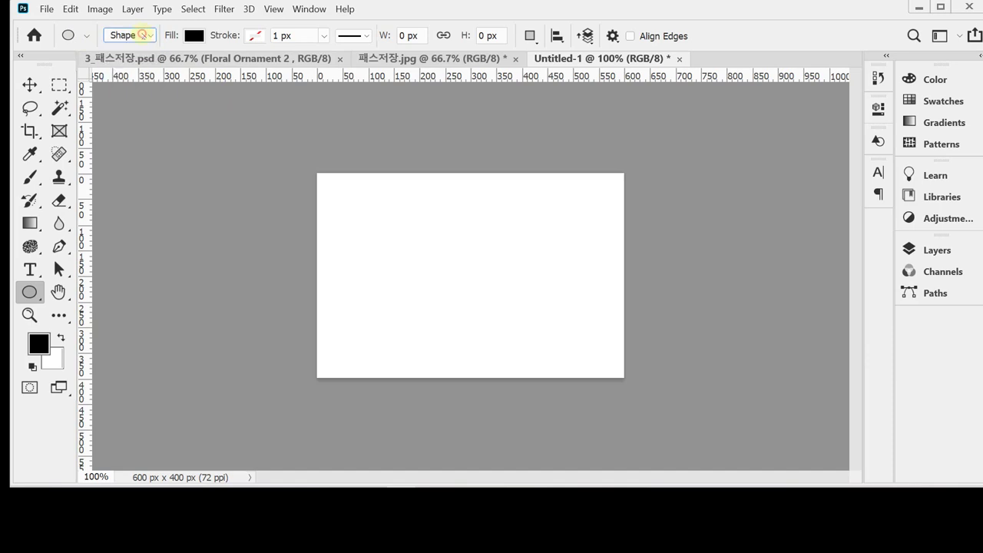
left_click_drag(370, 210, 518, 299)
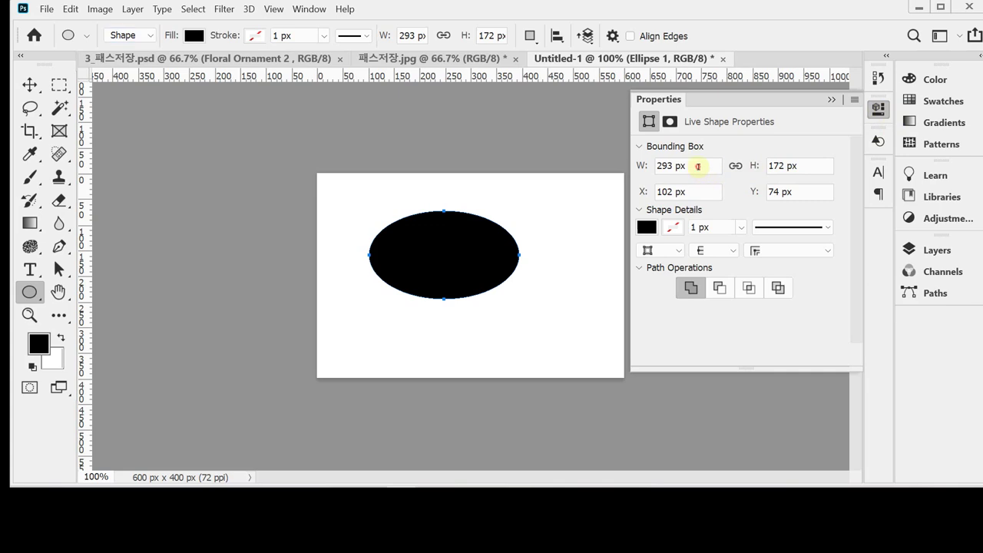
Step: Set the ellipse's width to 300 px, its X position to 200 px and its height to 200 px
left_click_drag(698, 166, 665, 166)
type("300")
key("Return")
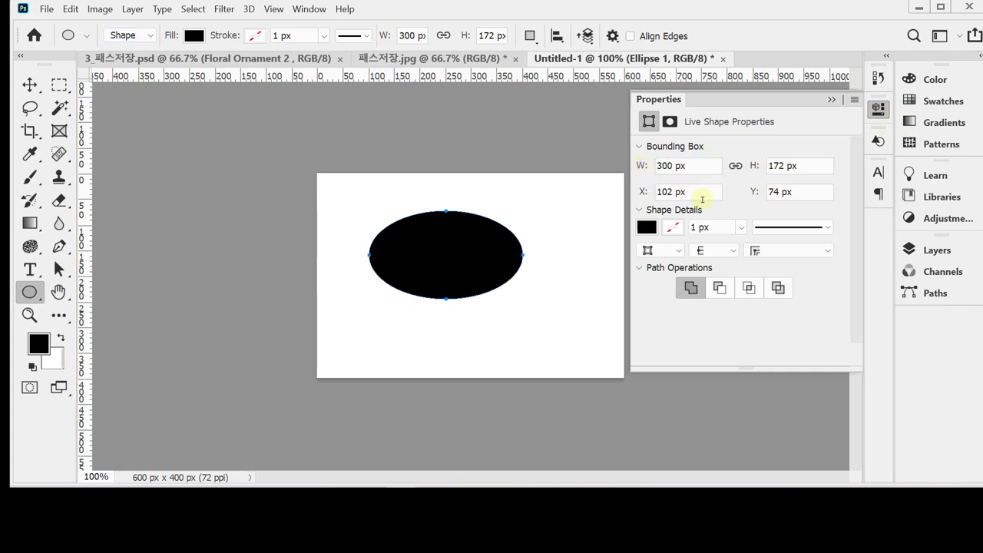
left_click_drag(691, 192, 625, 192)
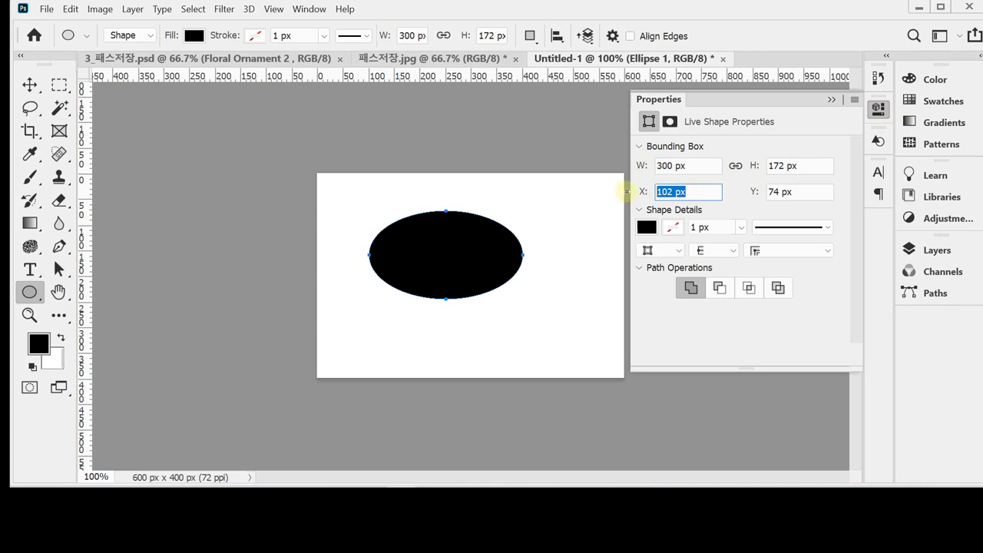
type("200 px")
key("Return")
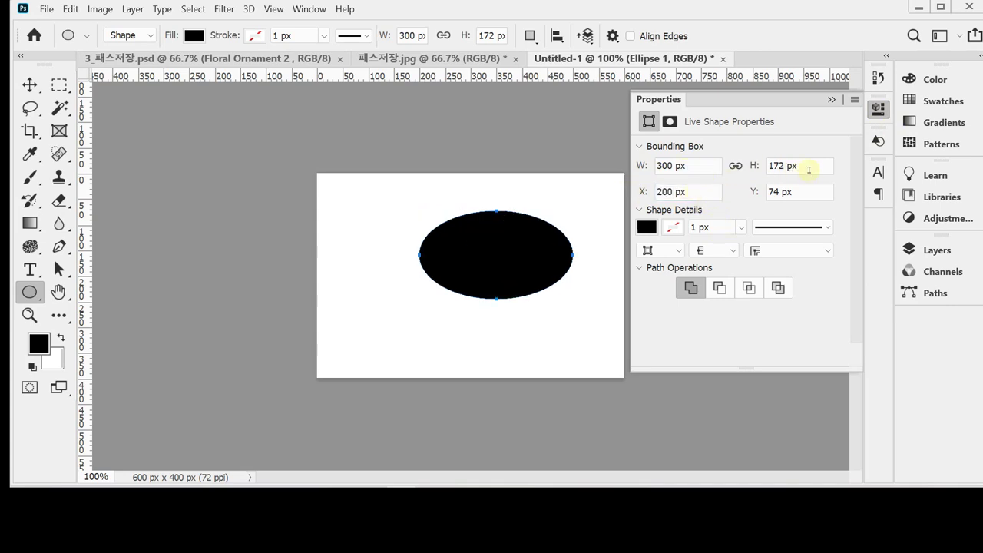
left_click(807, 166)
type("200")
key("Return")
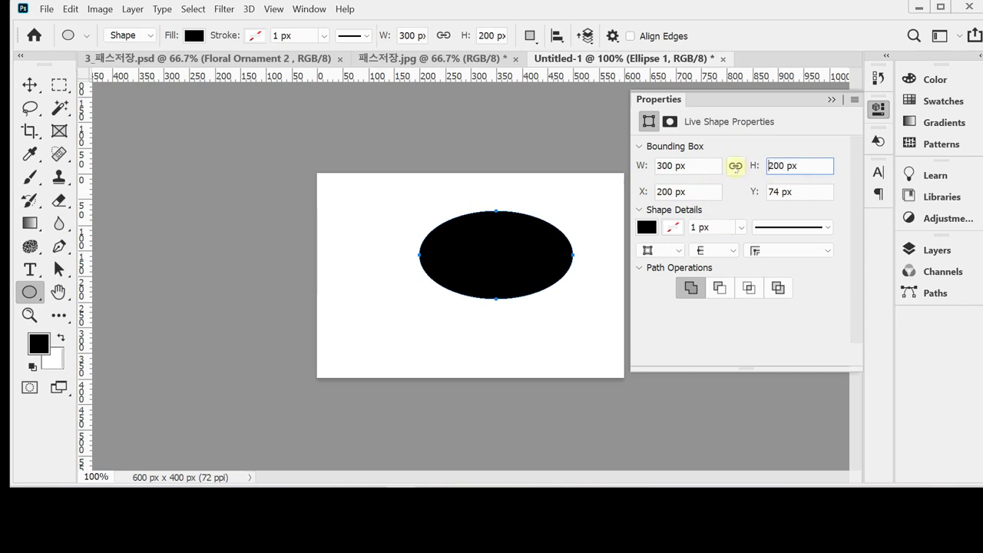
left_click(811, 168)
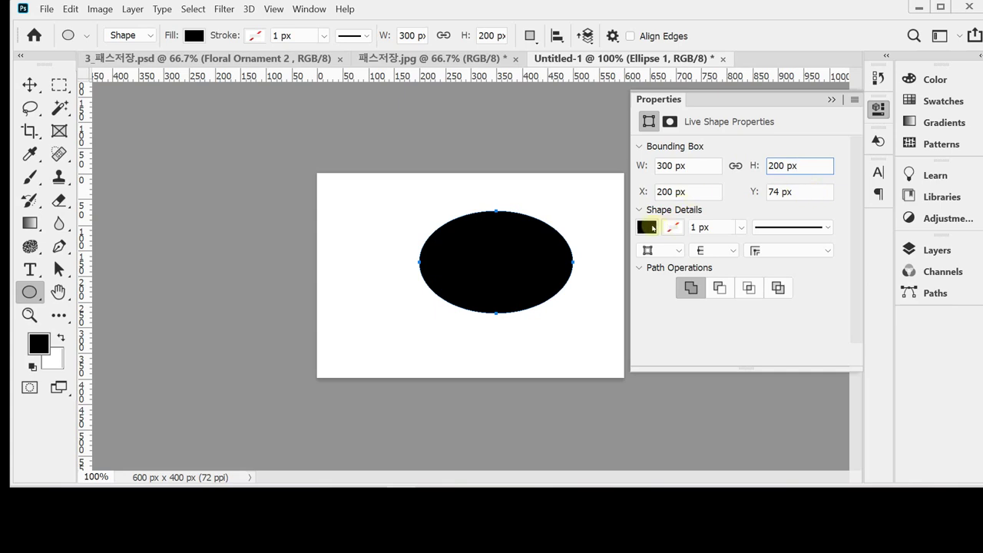
Step: Change the ellipse's fill to light pink from the recently used colors and hide its properties
left_click(646, 227)
left_click(690, 296)
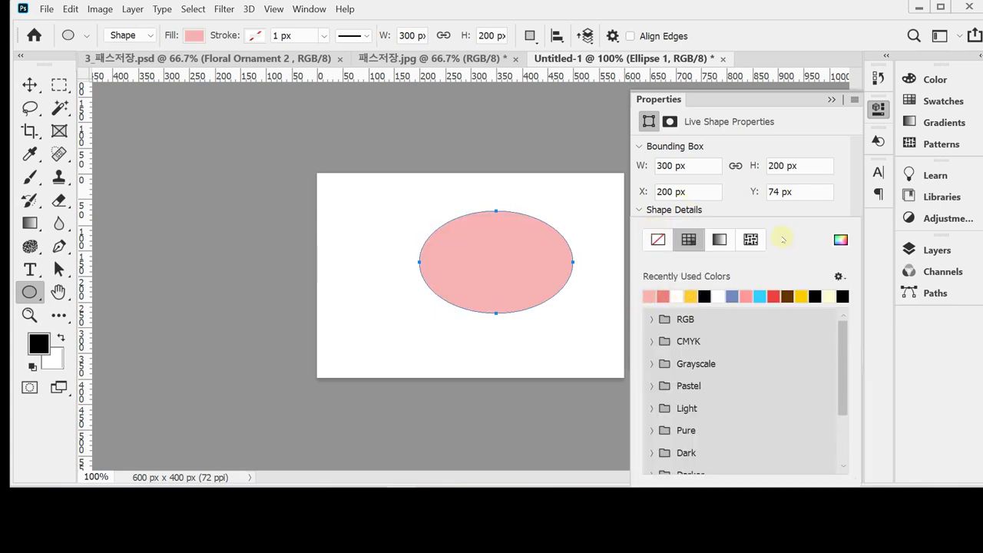
left_click(783, 215)
left_click(784, 215)
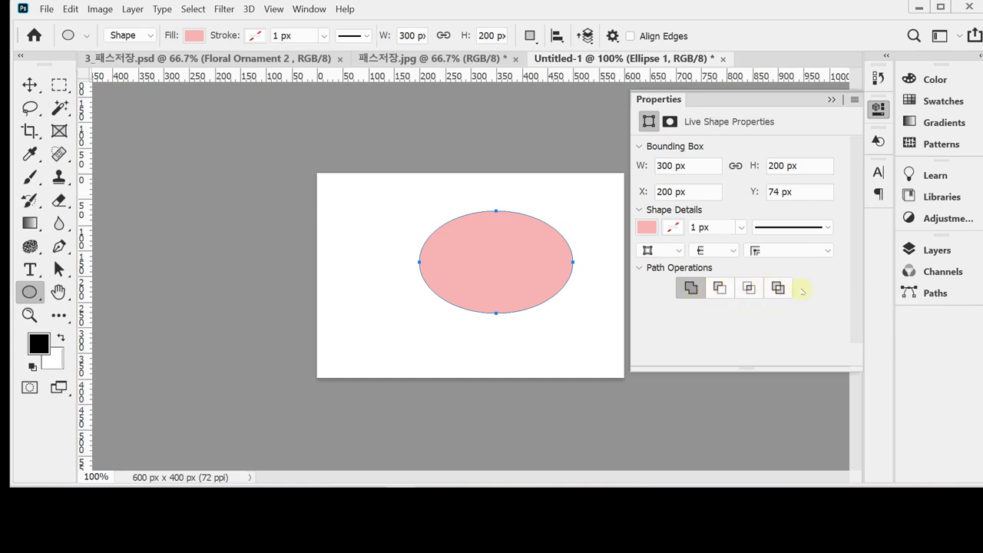
left_click(878, 109)
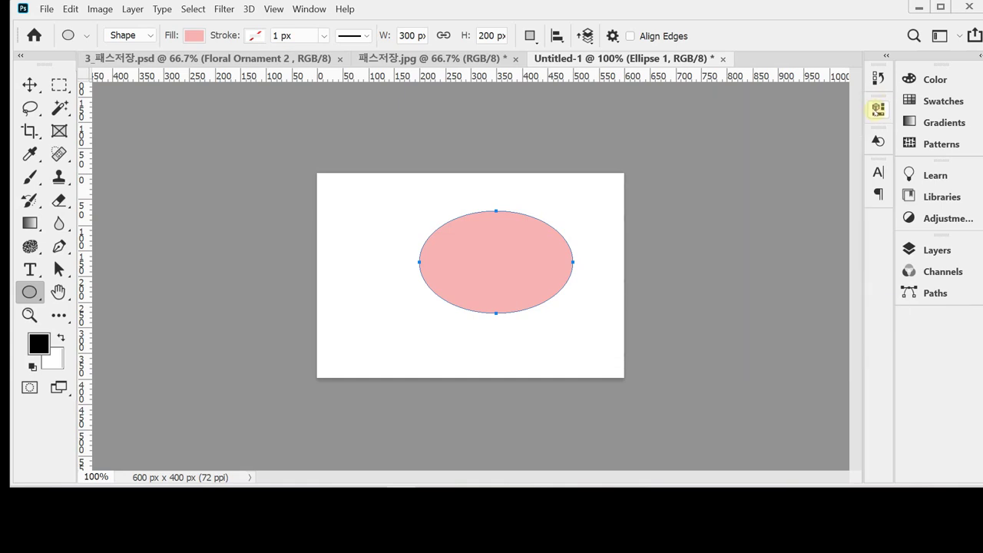
Step: Draw a second ellipse about 191 by 161 px overlapping the first one's lower left, and check its layer and shape path
left_click(929, 250)
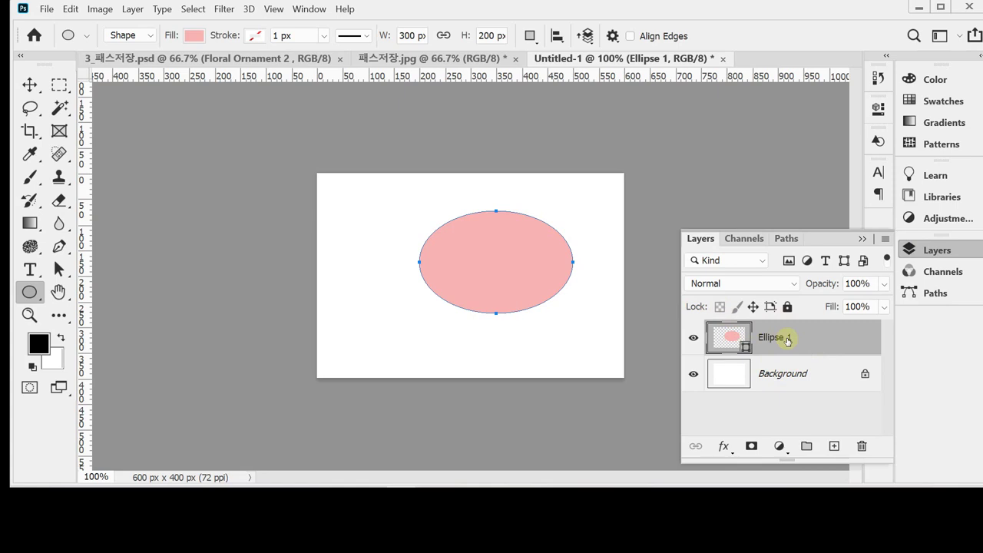
left_click_drag(346, 267, 446, 349)
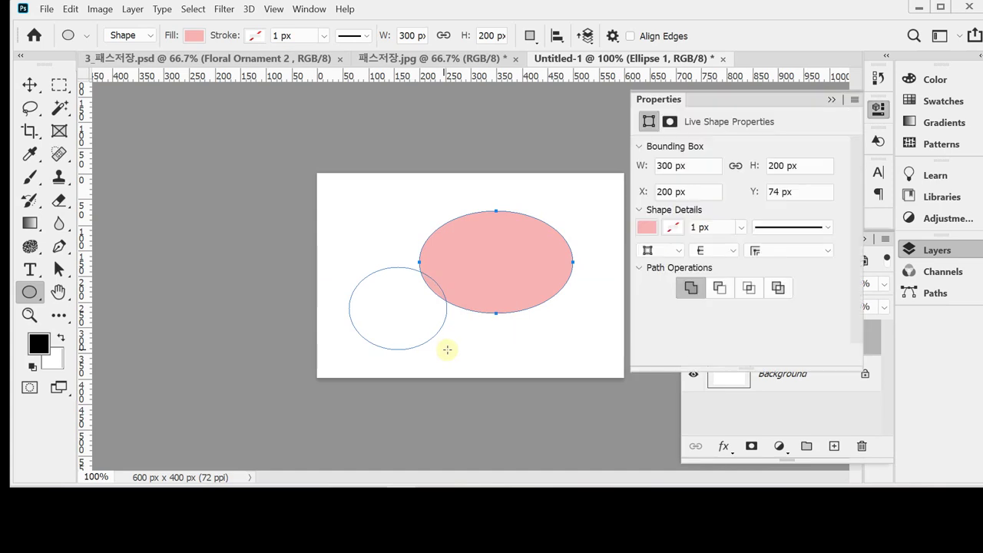
left_click(878, 108)
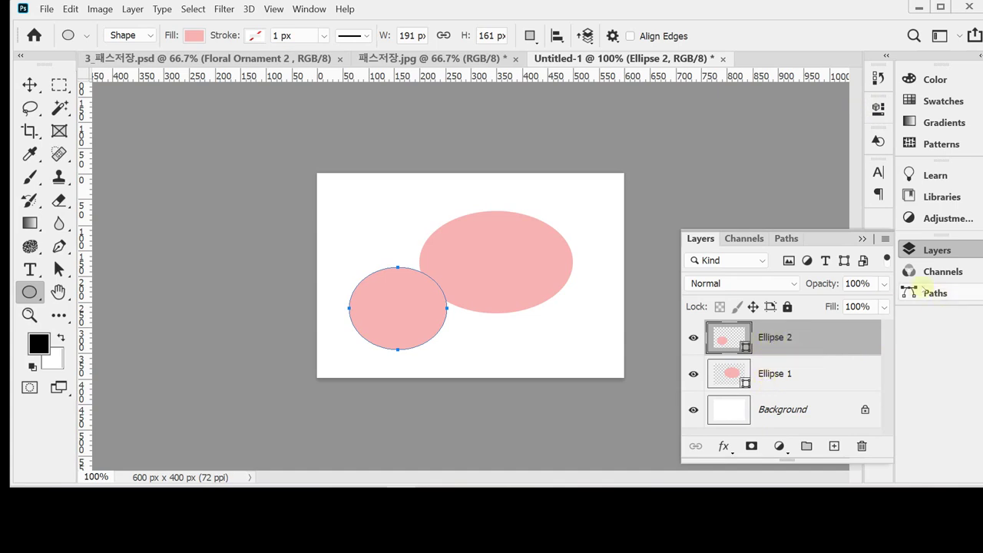
left_click(931, 293)
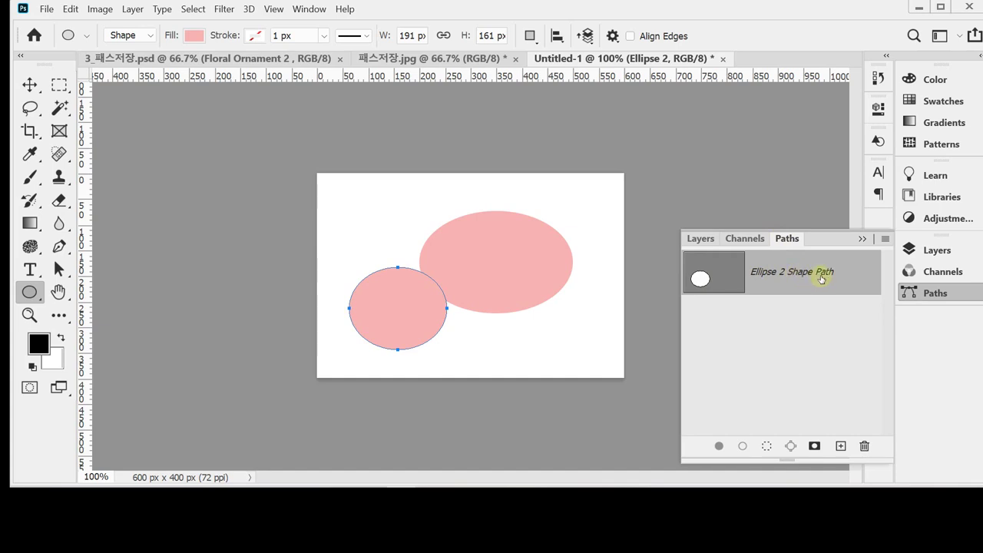
left_click(924, 294)
left_click(924, 250)
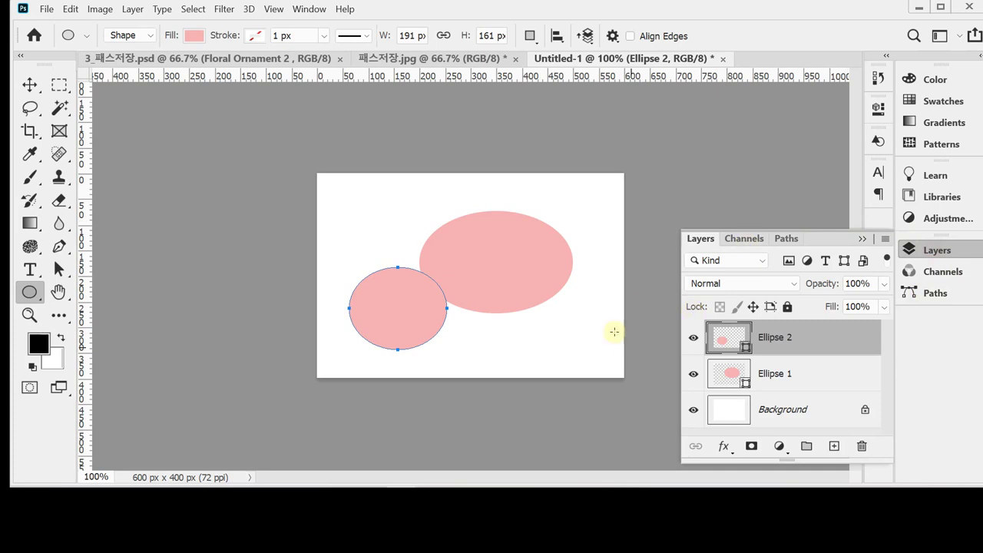
Step: Revert the document to its initial Untitled-1 state in the history, removing both ellipses
left_click(877, 77)
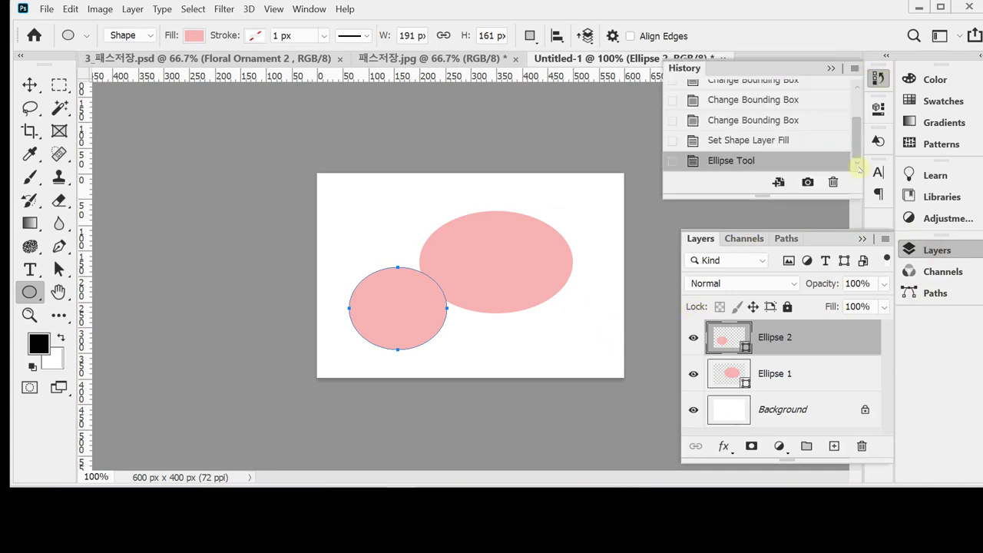
scroll(853, 143, "up", 5)
left_click(809, 88)
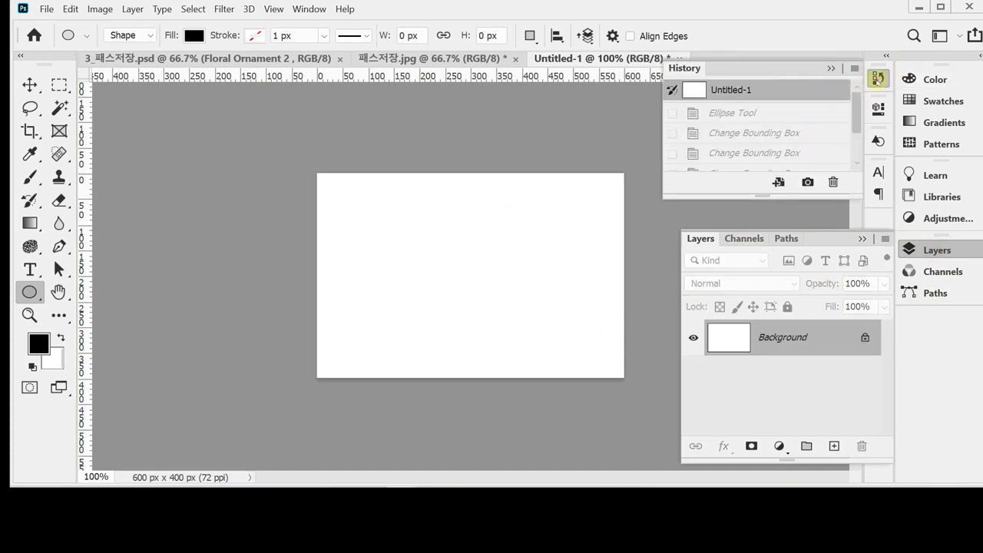
left_click(879, 80)
left_click(930, 251)
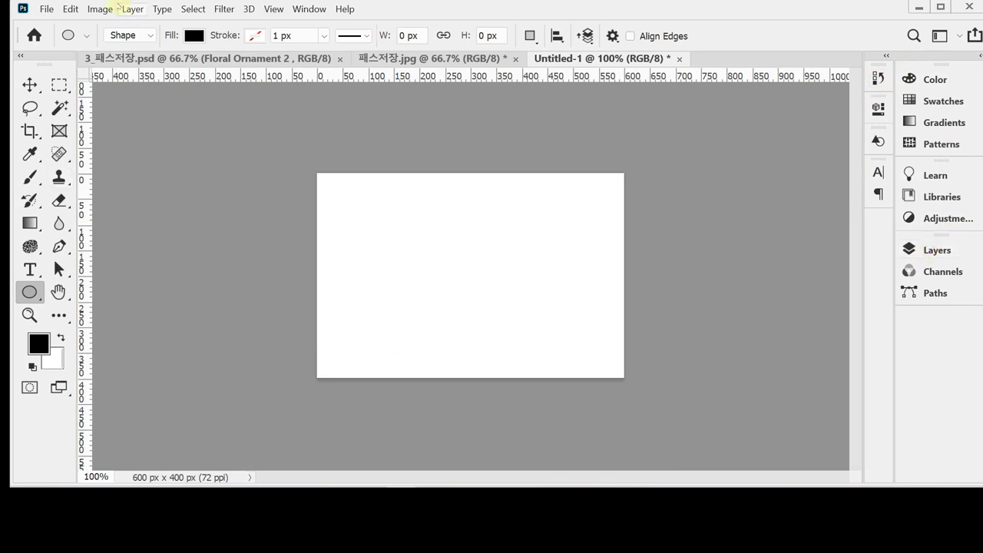
Step: Draw an elliptical path about 298 by 227 px in Path mode with Exclude Overlapping Shapes, and check the document's layers and paths
left_click(122, 35)
left_click(125, 64)
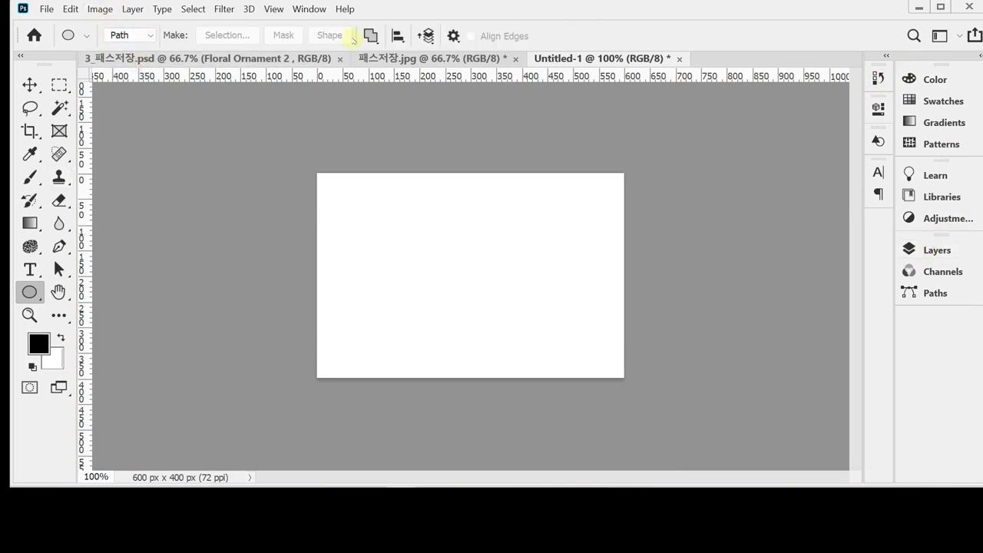
left_click(371, 38)
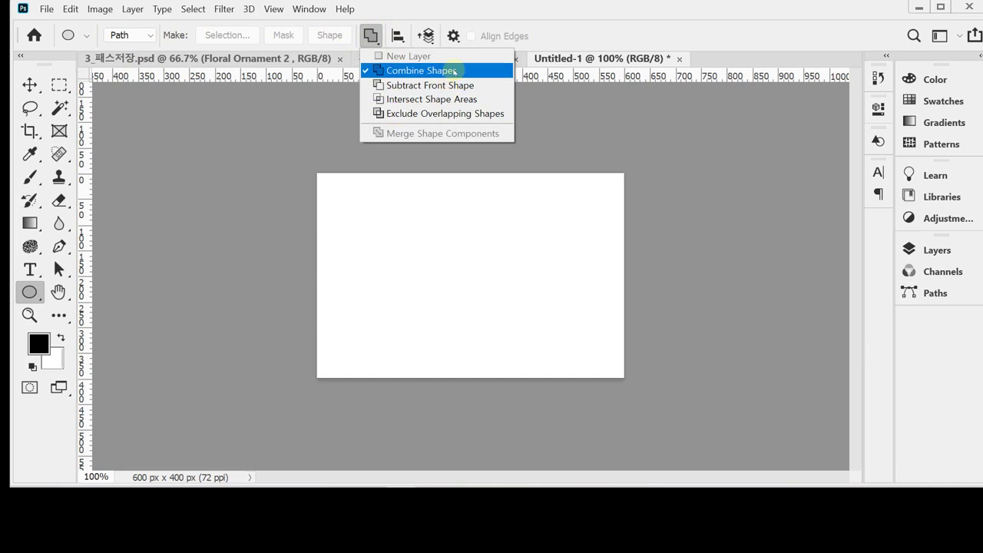
left_click(503, 22)
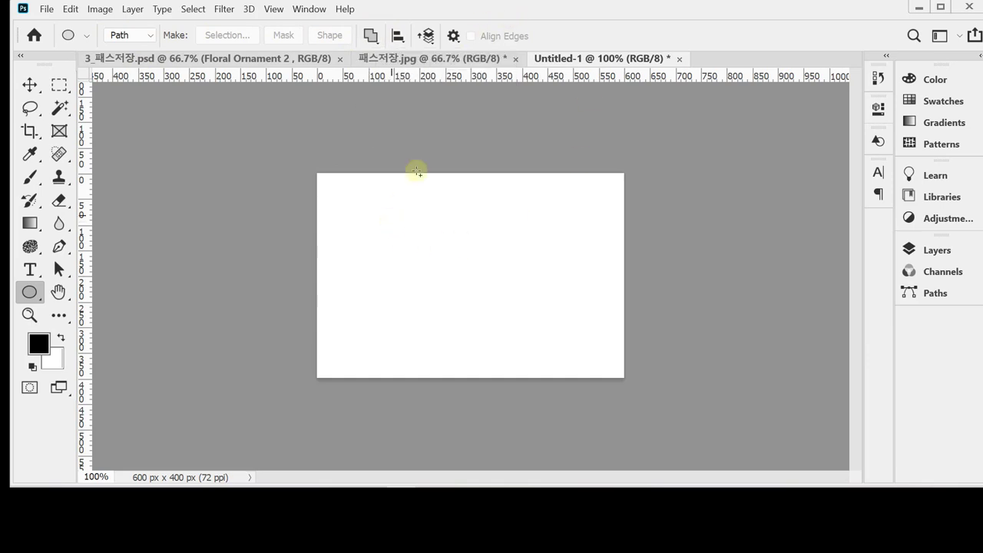
left_click(370, 36)
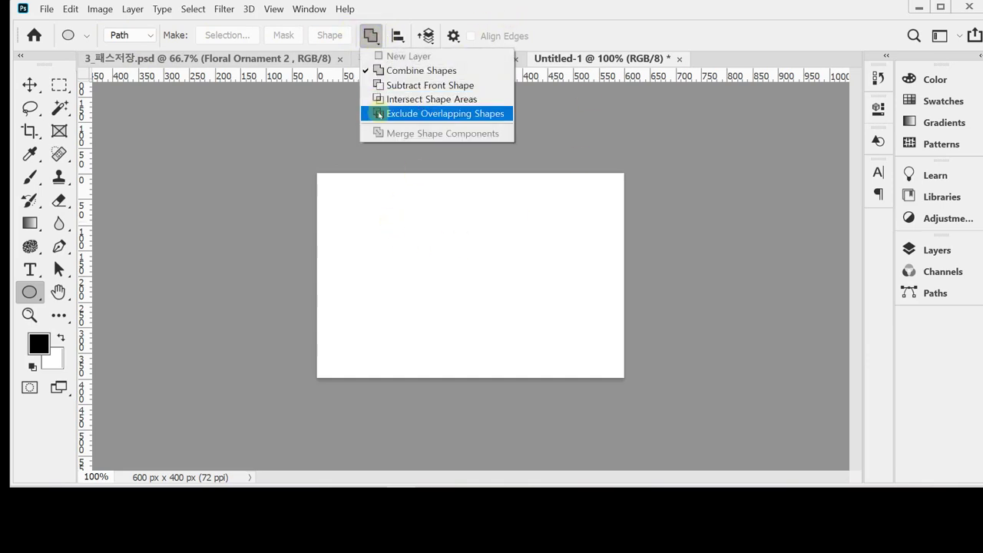
left_click(445, 113)
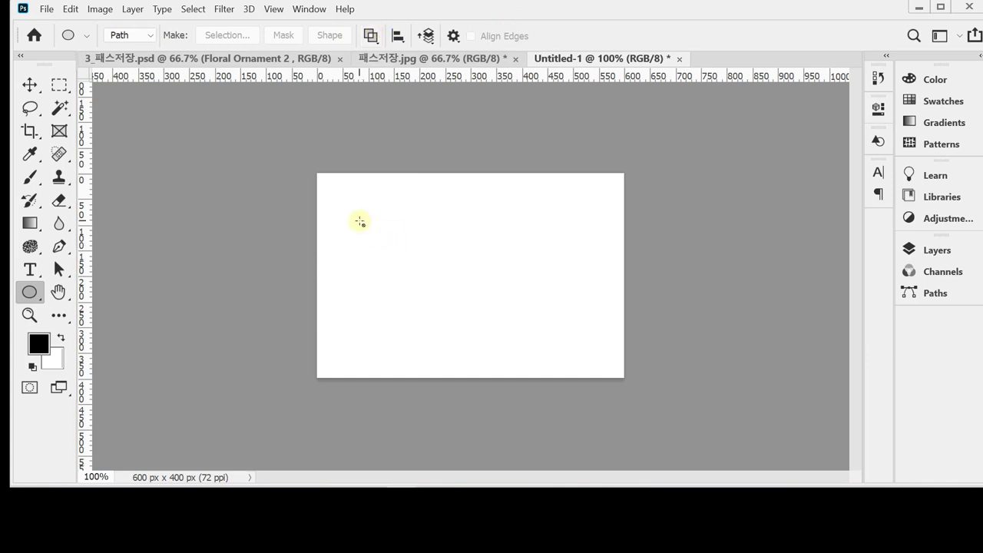
left_click_drag(357, 221, 510, 335)
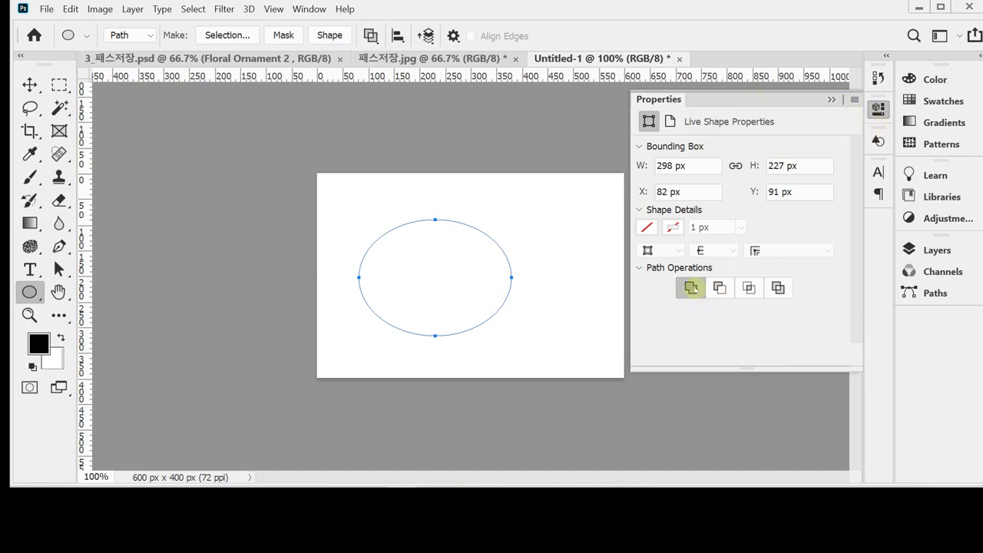
left_click(929, 250)
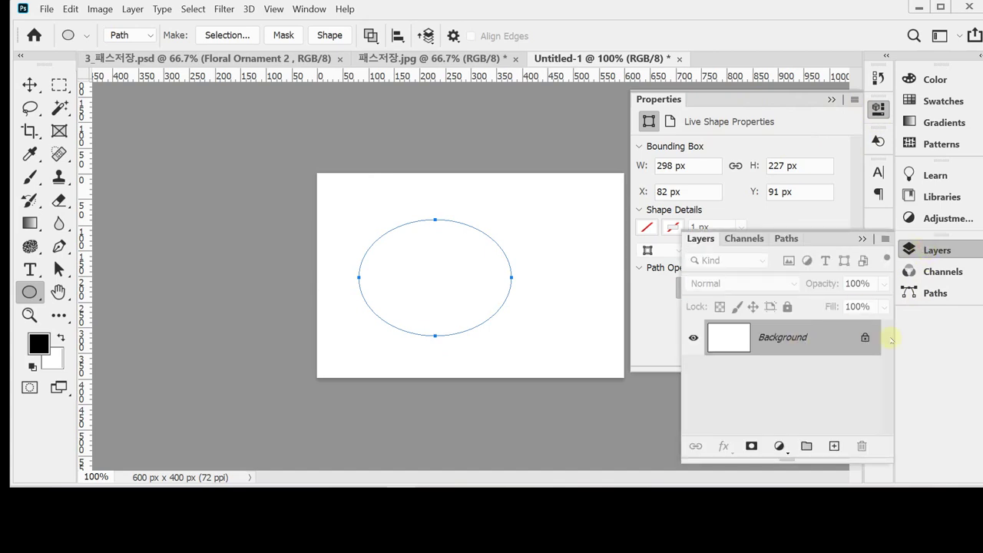
left_click(929, 294)
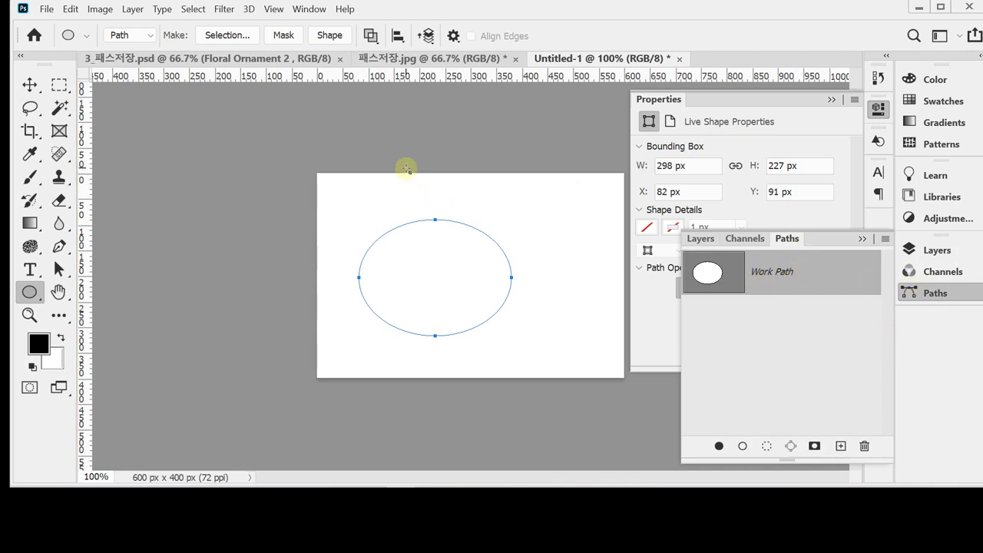
Step: Use Combine Shapes to add two ellipses stacked above the large one, about 146 by 130 px and 64 by 28 px
left_click(370, 36)
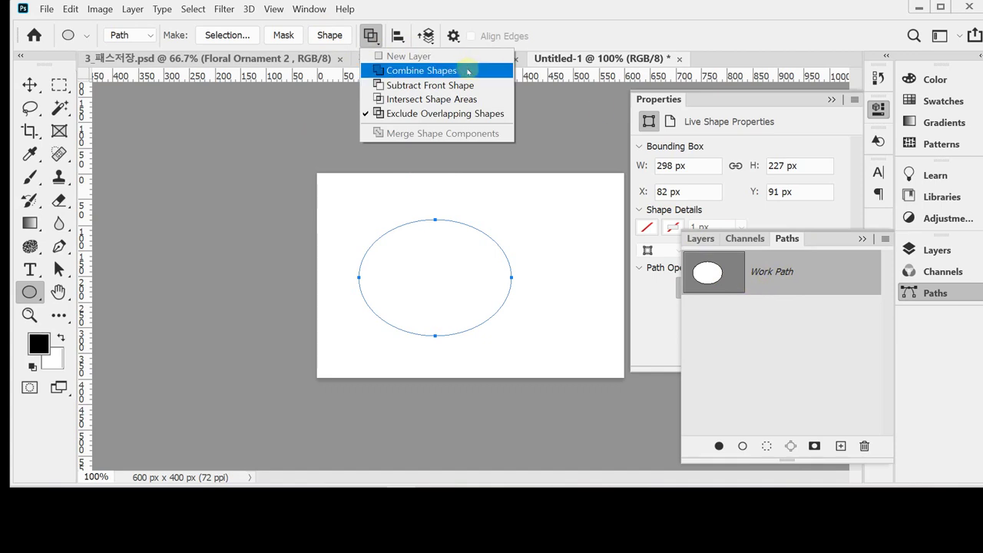
left_click(436, 71)
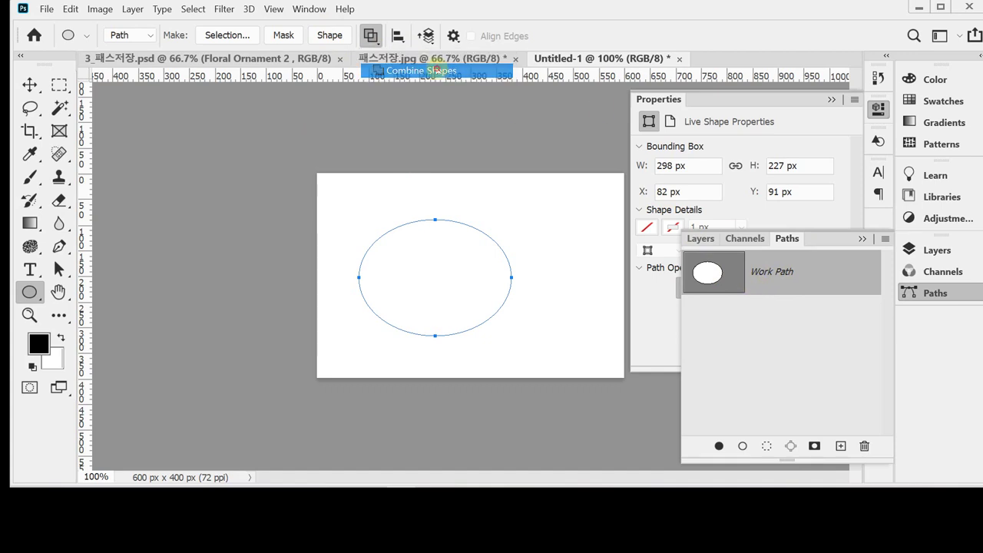
left_click_drag(397, 186, 474, 253)
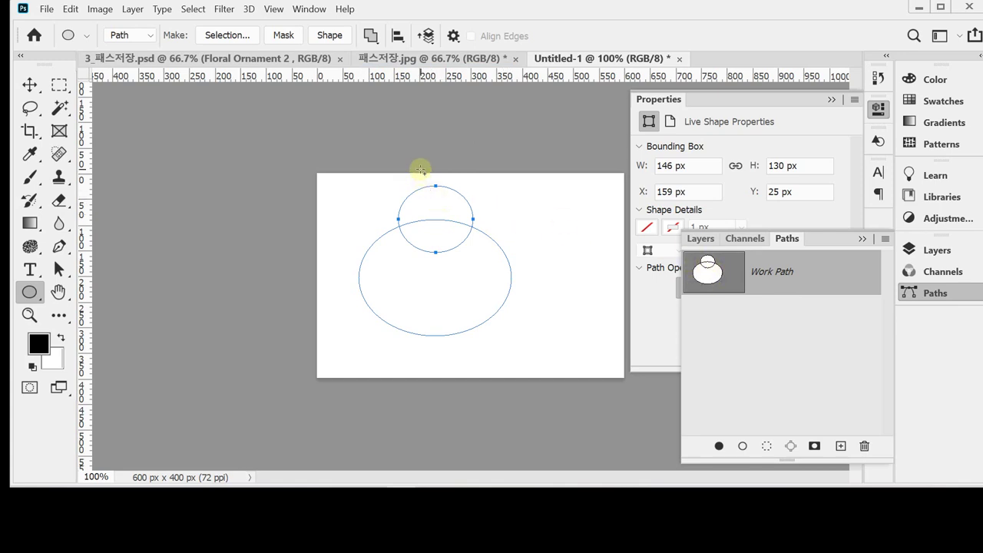
left_click_drag(420, 168, 453, 184)
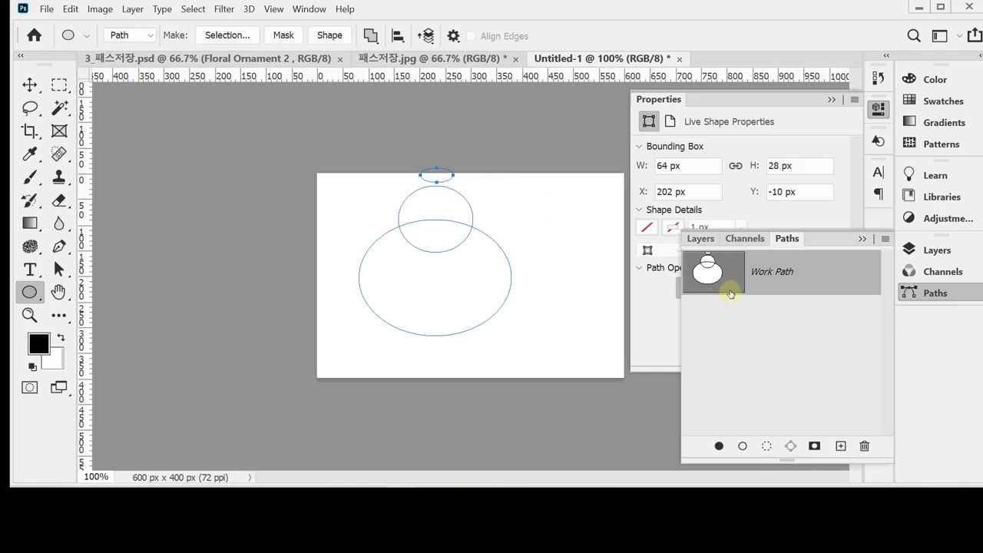
left_click(934, 250)
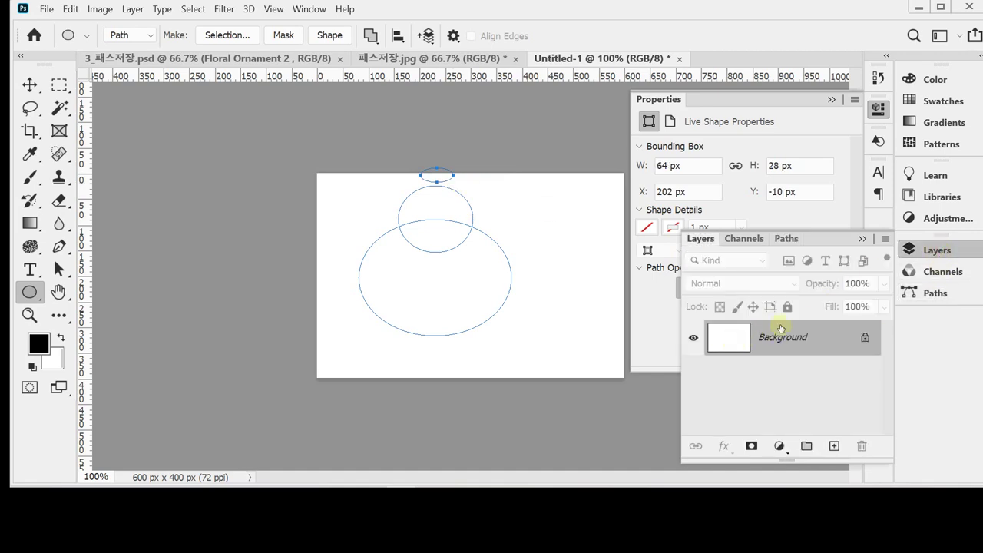
left_click(931, 293)
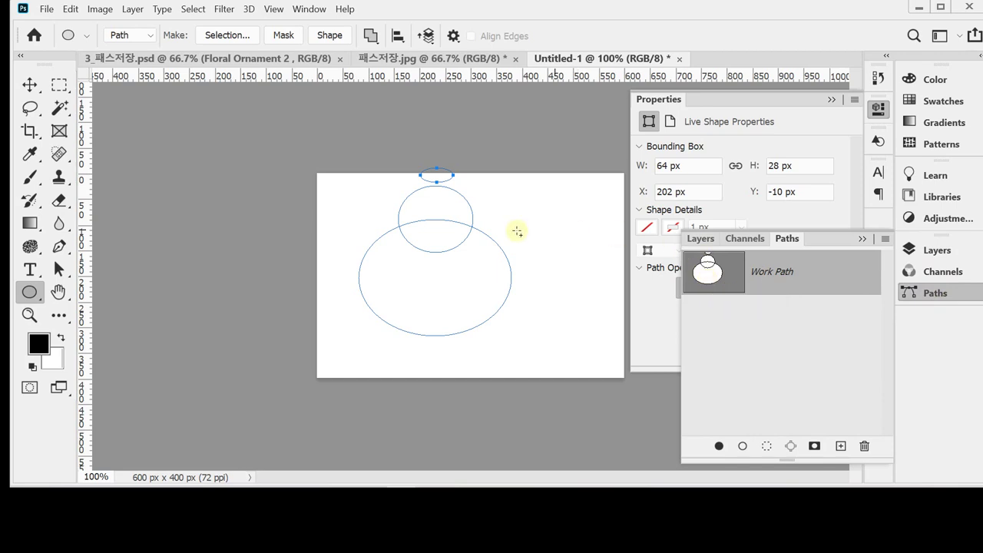
Step: Select the three stacked elliptical paths, move them lower on the canvas, and align their horizontal centers
left_click_drag(383, 155, 464, 275)
left_click_drag(473, 228, 466, 261)
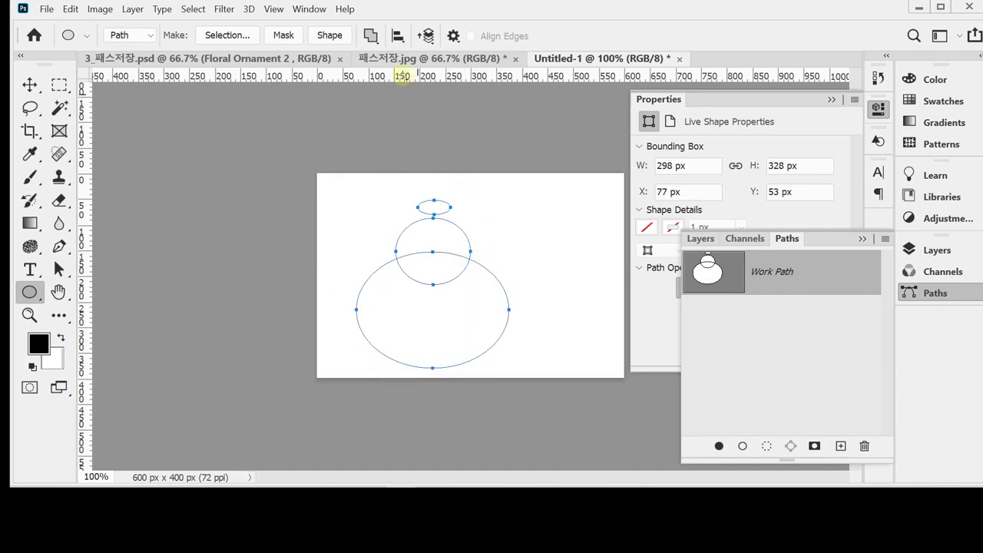
left_click(398, 35)
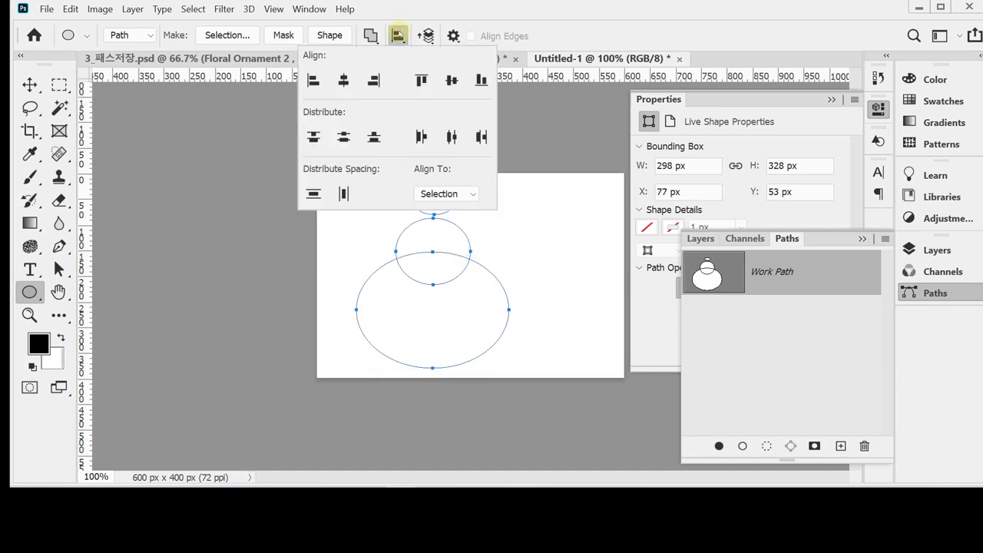
left_click(344, 81)
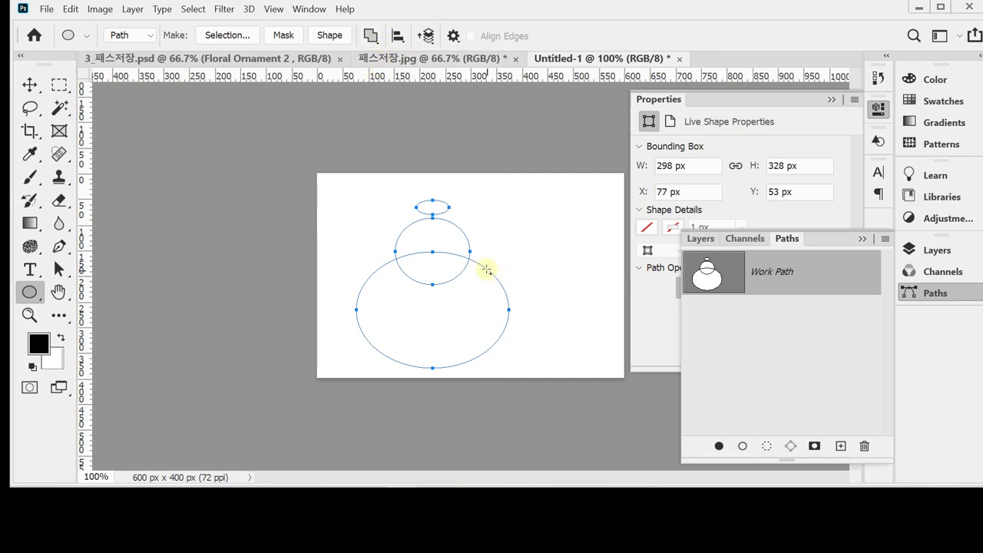
Step: Draw an ellipse about 170 by 157 px overlapping the large ellipse's right side and set it to Subtract Front Shape
left_click_drag(476, 262, 563, 340)
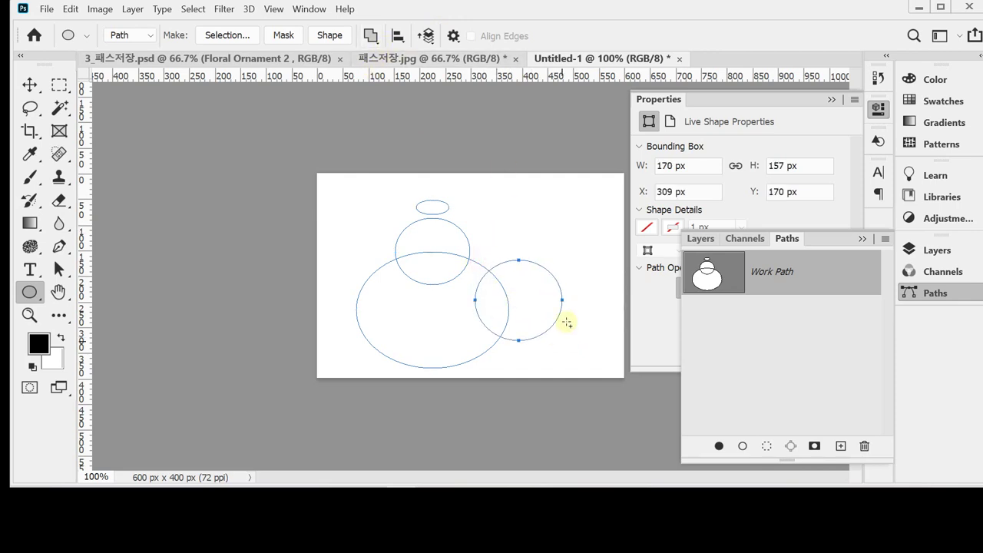
left_click(375, 37)
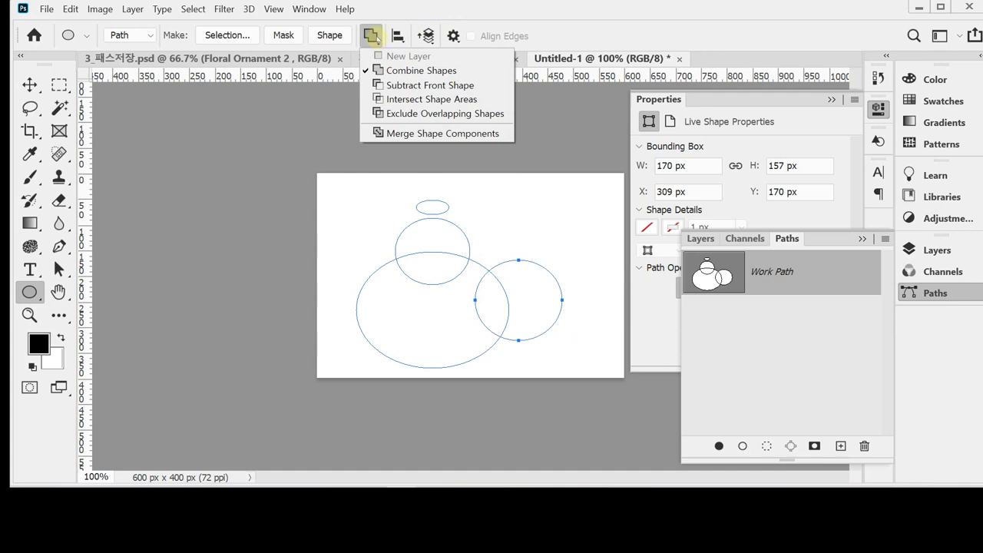
left_click(401, 86)
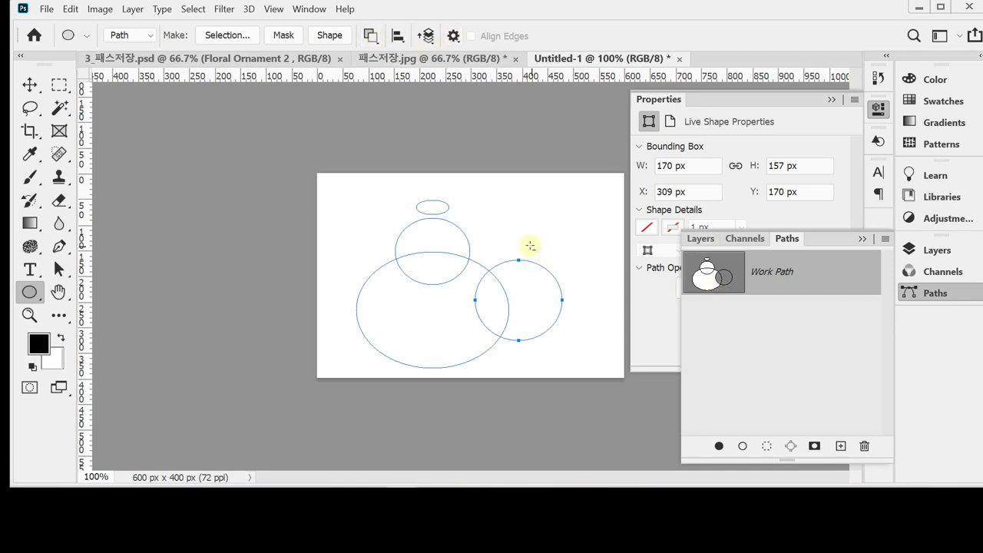
Step: Add an ellipse about 135 by 123 px, set it to Combine Shapes, and move it inside the subtracted ellipse
left_click_drag(510, 233, 579, 296)
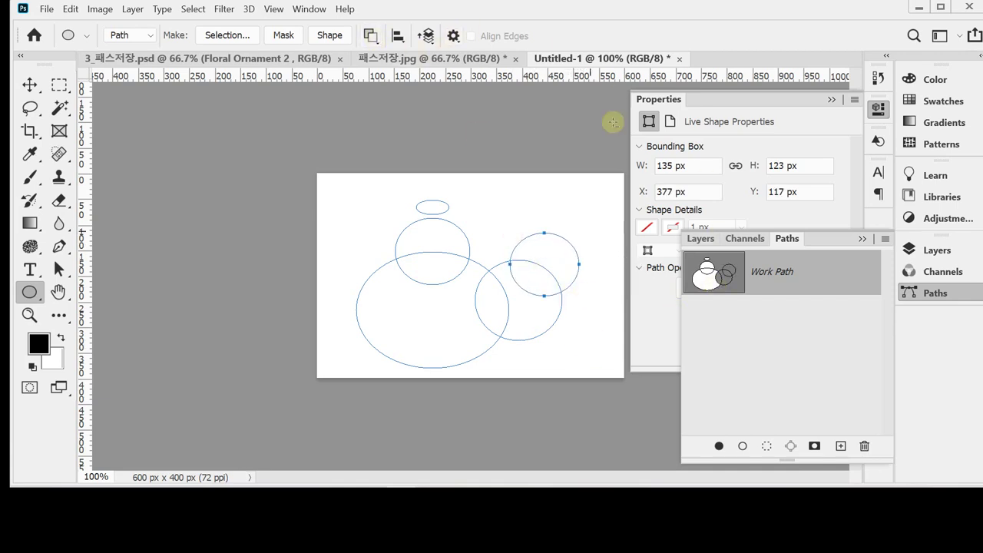
left_click(370, 35)
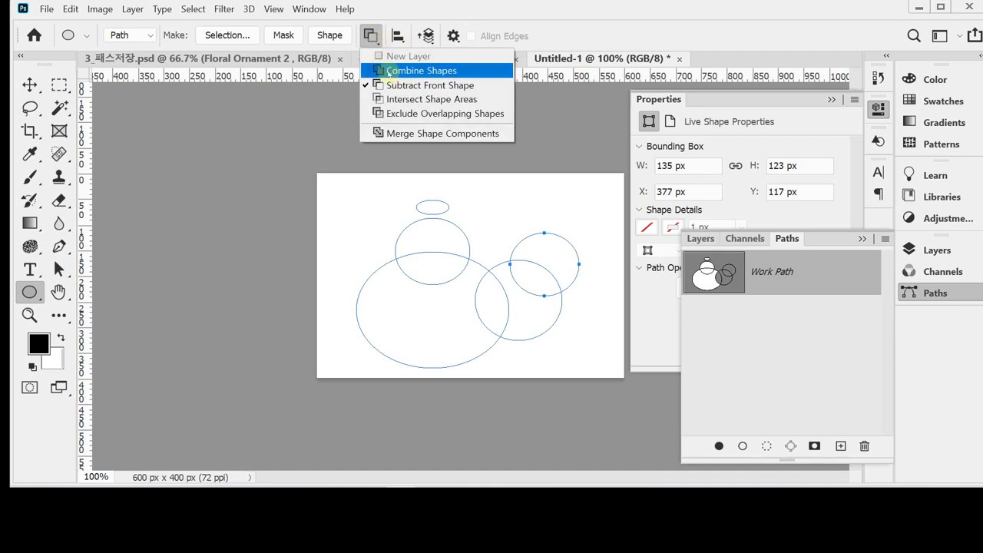
left_click(389, 71)
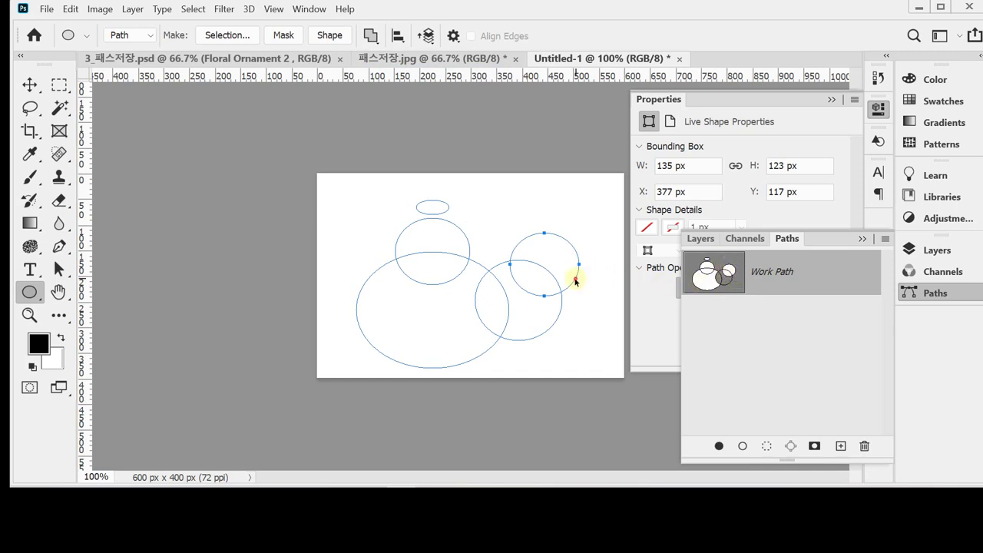
left_click_drag(576, 281, 551, 314)
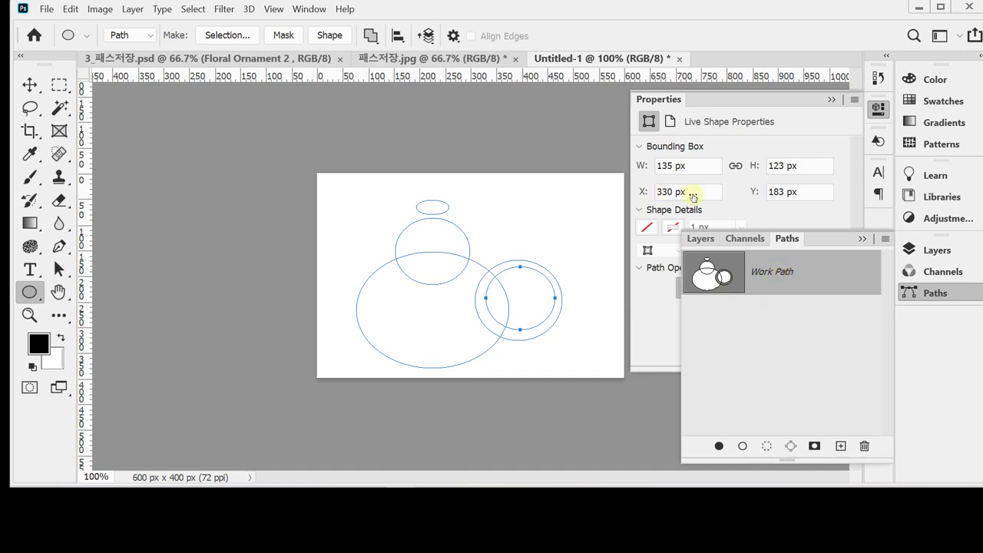
Step: Load the combined path as a selection, deselect it, and reactivate the Work Path
key("ctrl+Return")
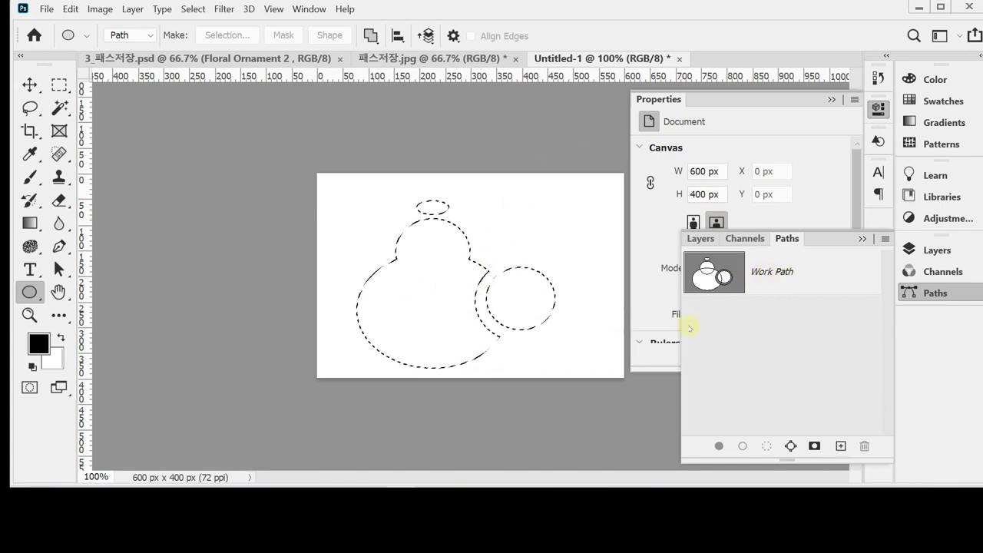
key("ctrl+d")
left_click(785, 276)
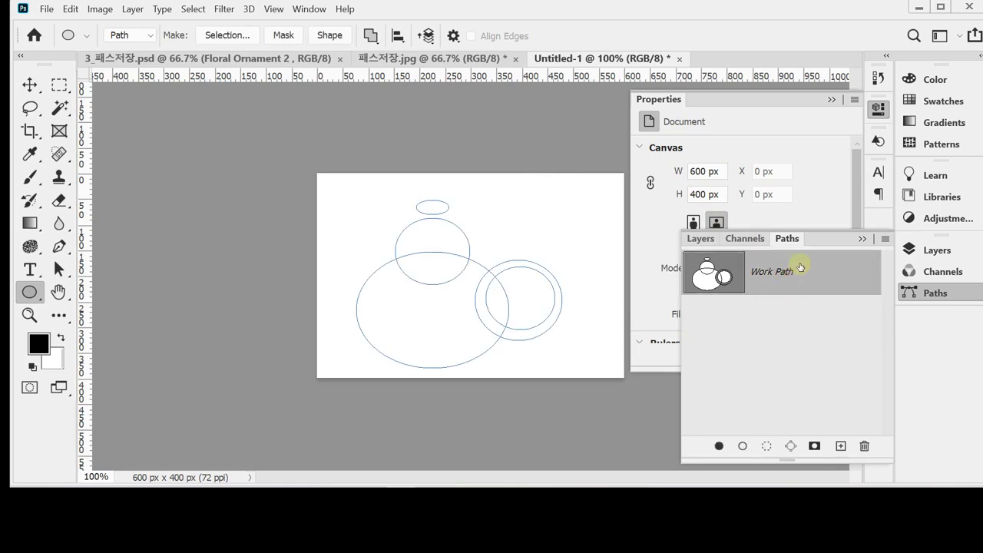
Step: Add a new layer, fill the Work Path with black on it, and deactivate the path
left_click(927, 250)
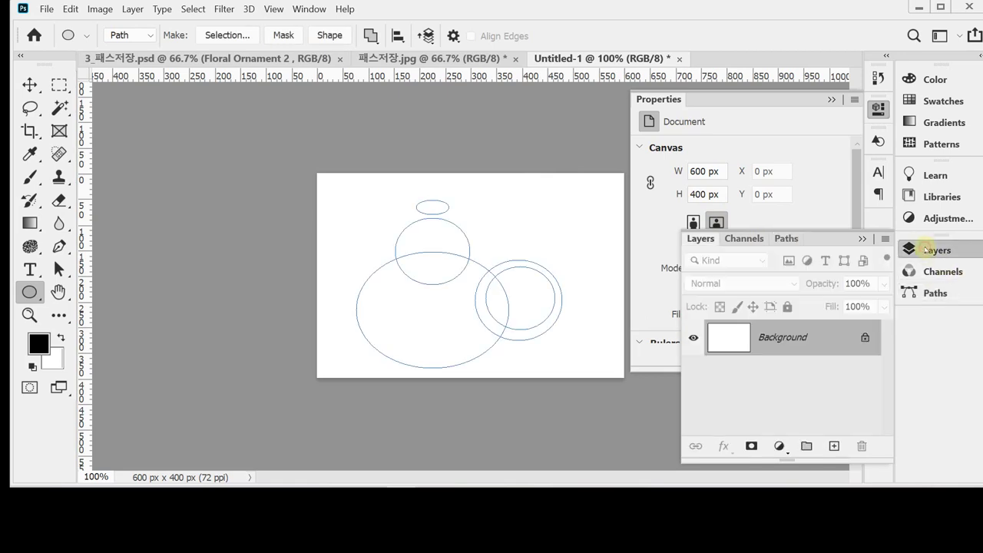
left_click(833, 446)
left_click(934, 293)
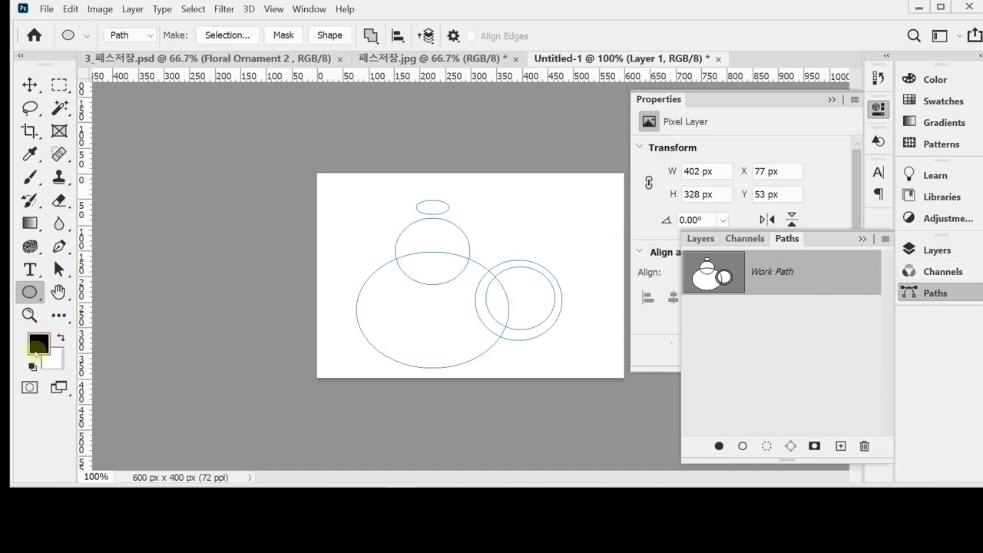
left_click(719, 446)
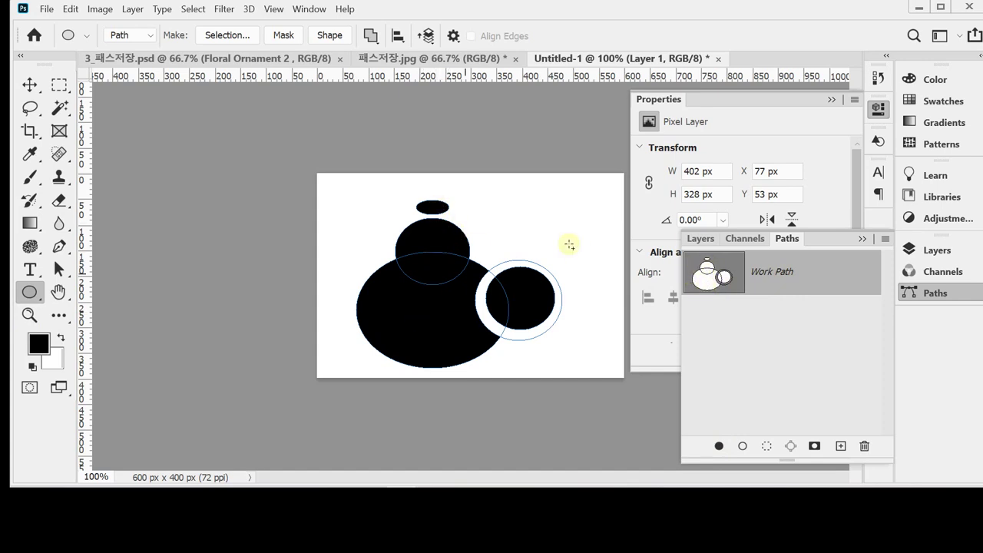
left_click(782, 313)
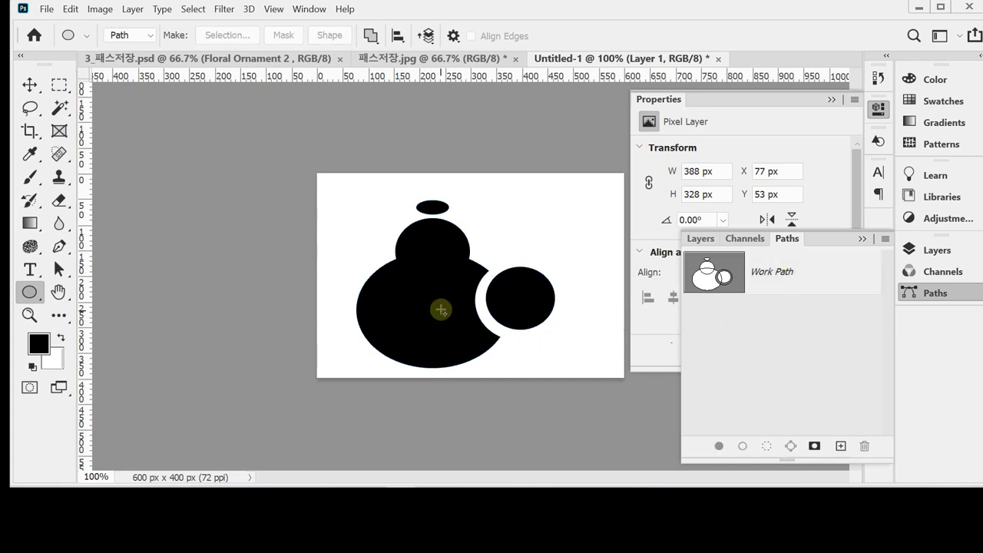
Step: Check the filled teapot shape with the Background layer hidden, show that layer again, and review the paths and layers
left_click(935, 249)
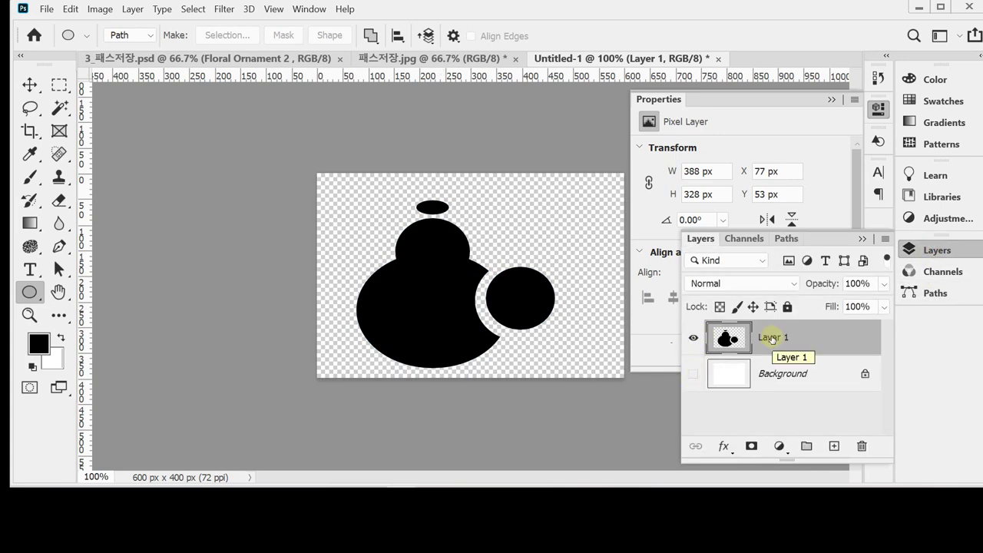
left_click(694, 374)
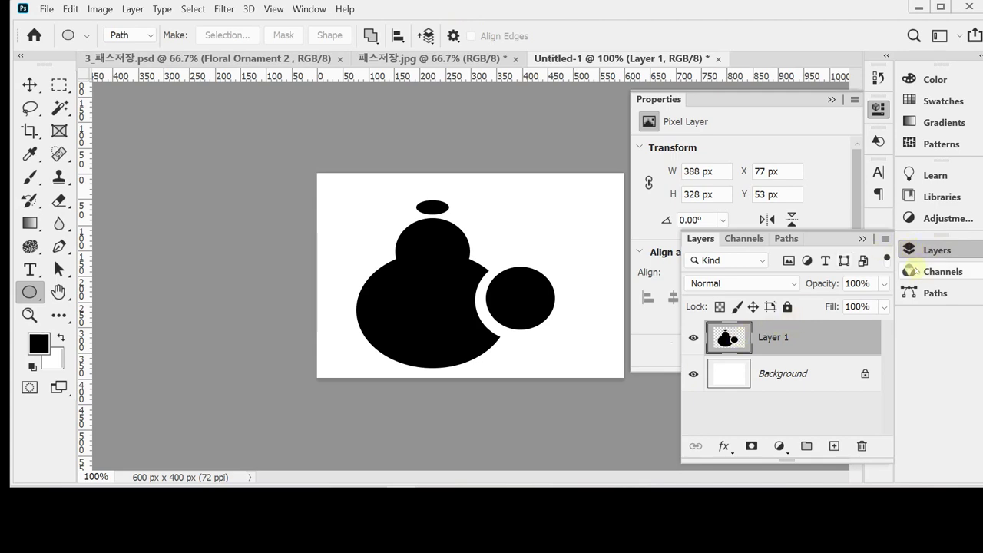
left_click(913, 291)
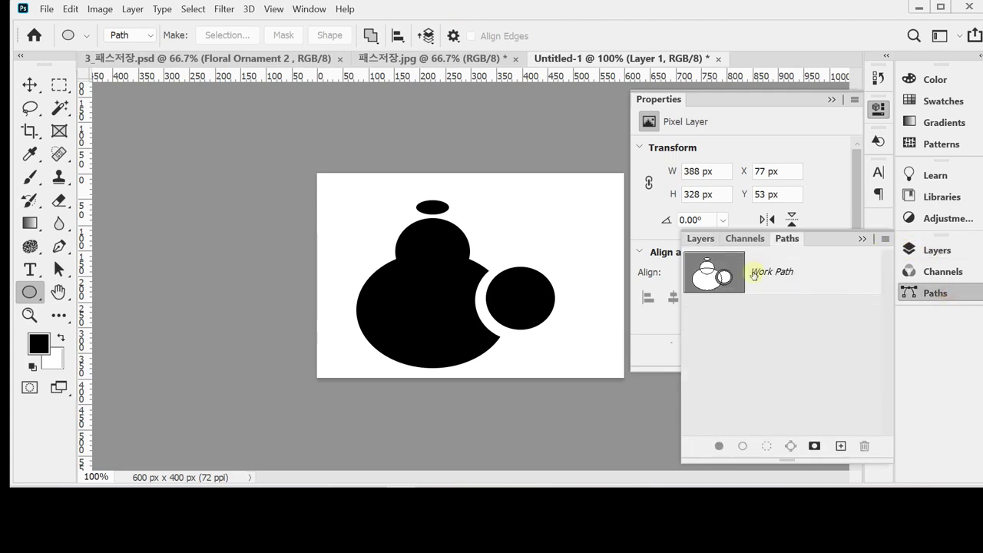
left_click(925, 250)
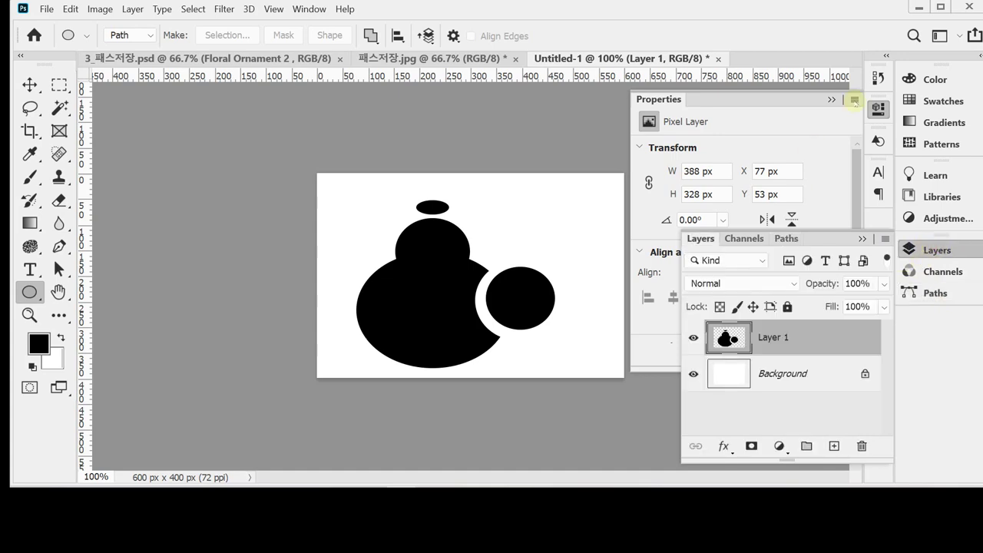
Step: Revert the document to its initial Untitled-1 state in the history, removing the teapot paths and fill layer
left_click(877, 109)
left_click(878, 78)
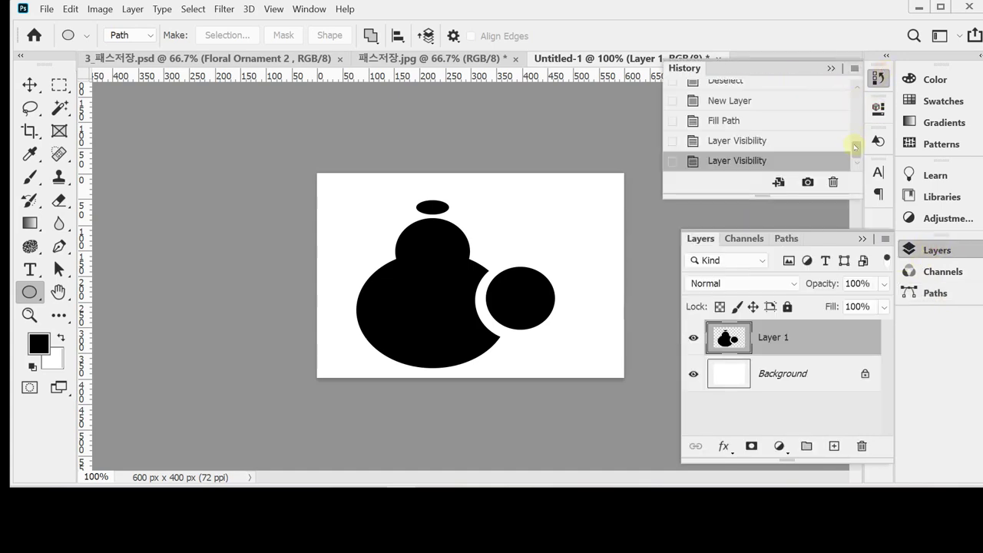
left_click_drag(855, 146, 855, 85)
left_click(803, 85)
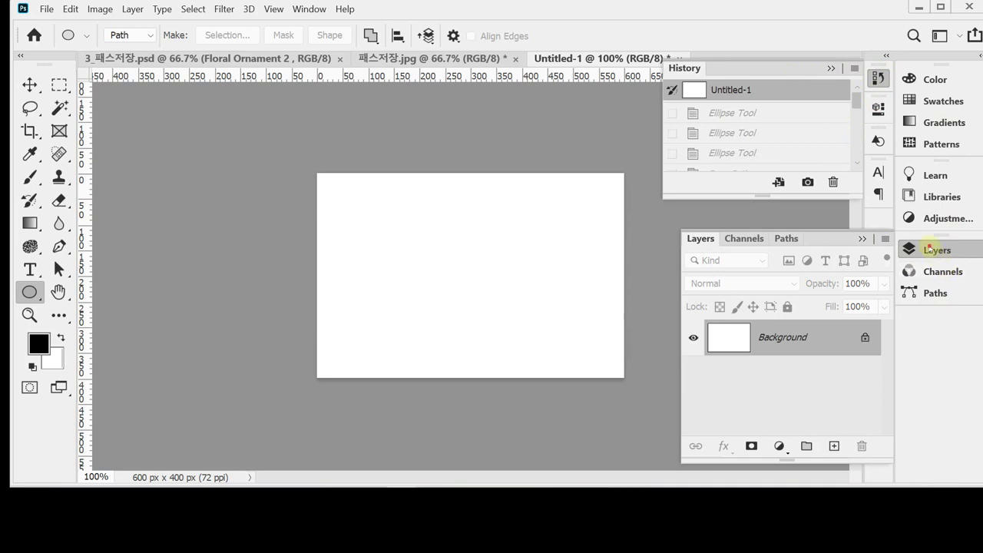
left_click(929, 248)
Step: Draw a black ellipse about 195 by 170 px near the canvas center with the Ellipse tool in Pixels mode
left_click(137, 36)
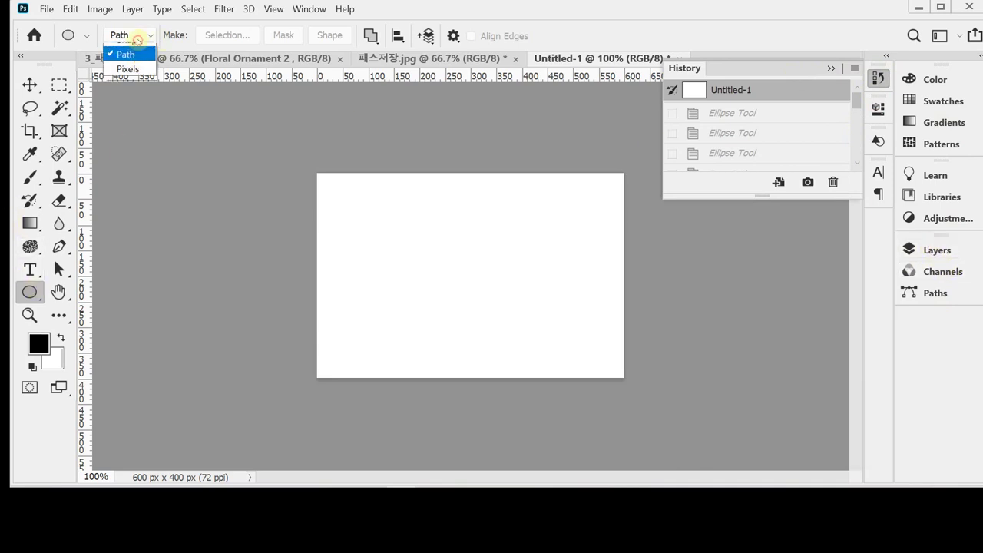
left_click(128, 80)
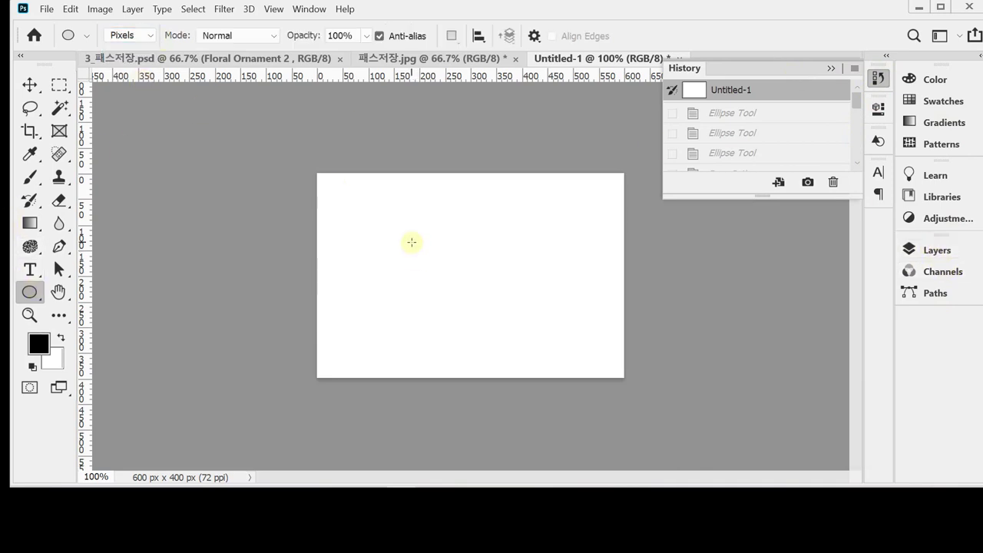
left_click_drag(403, 258, 500, 342)
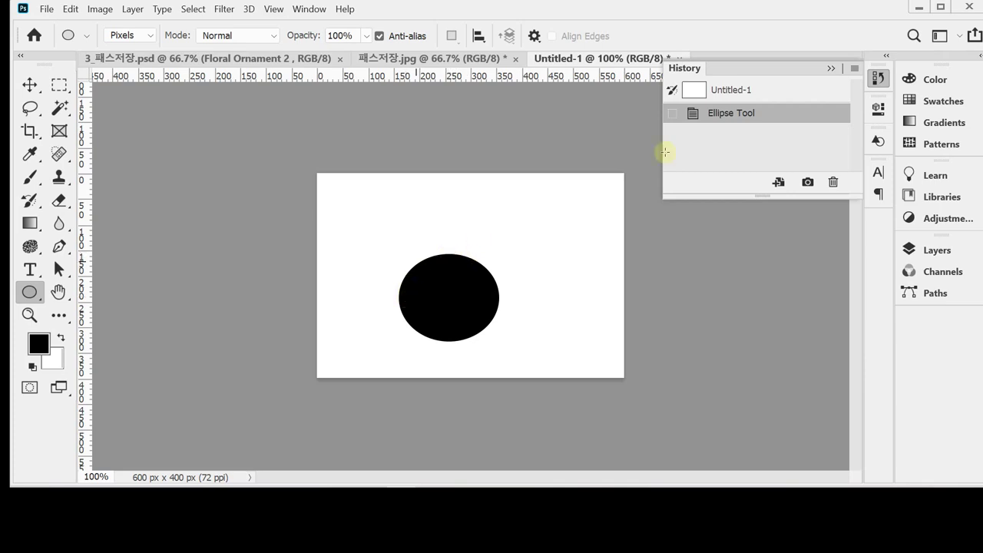
Step: Check the document's paths and layers for what the Pixels mode ellipse was drawn as
left_click(877, 77)
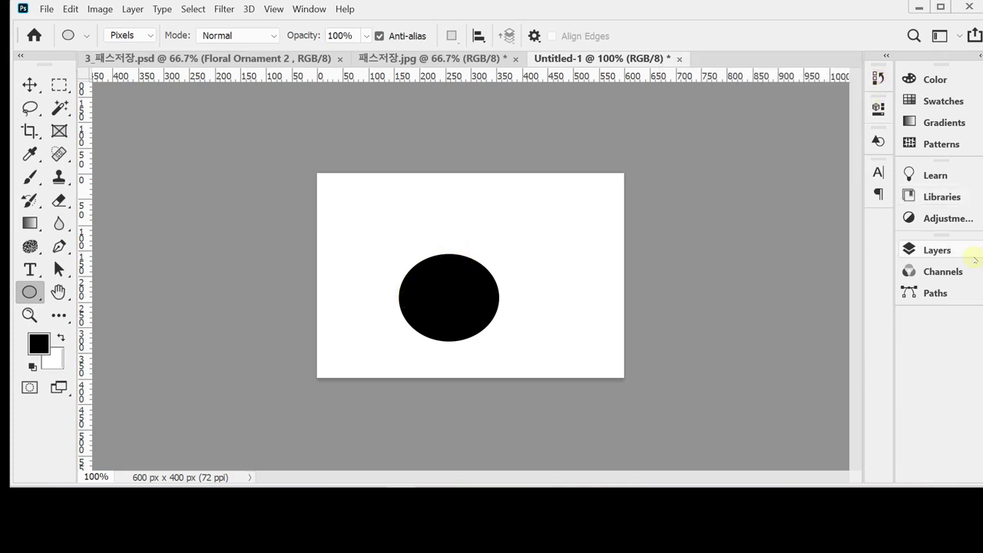
left_click(935, 293)
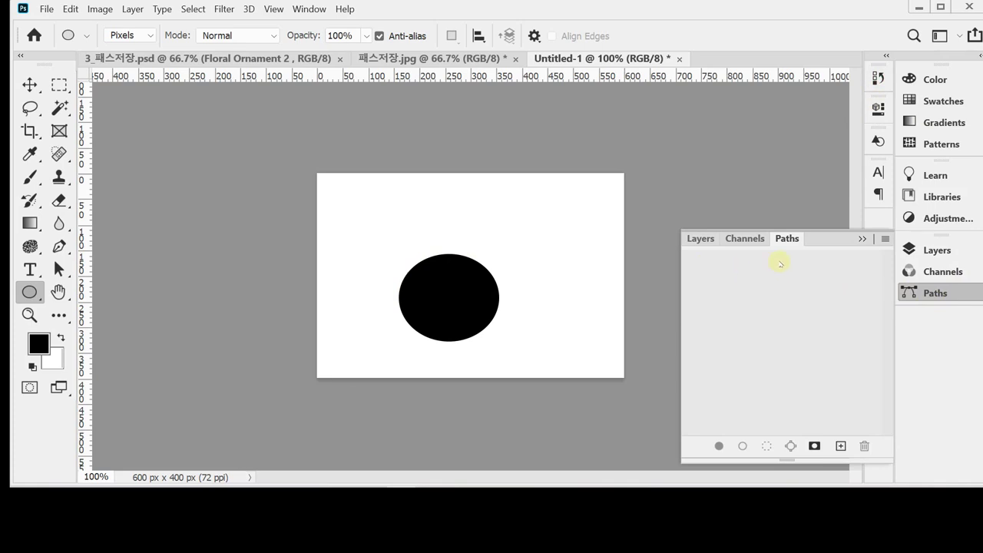
left_click(909, 290)
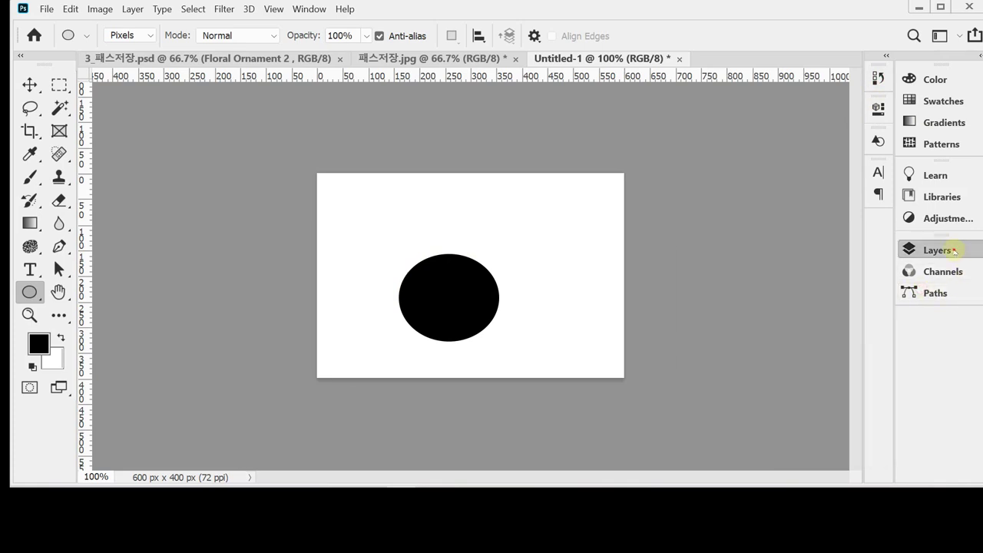
left_click(937, 251)
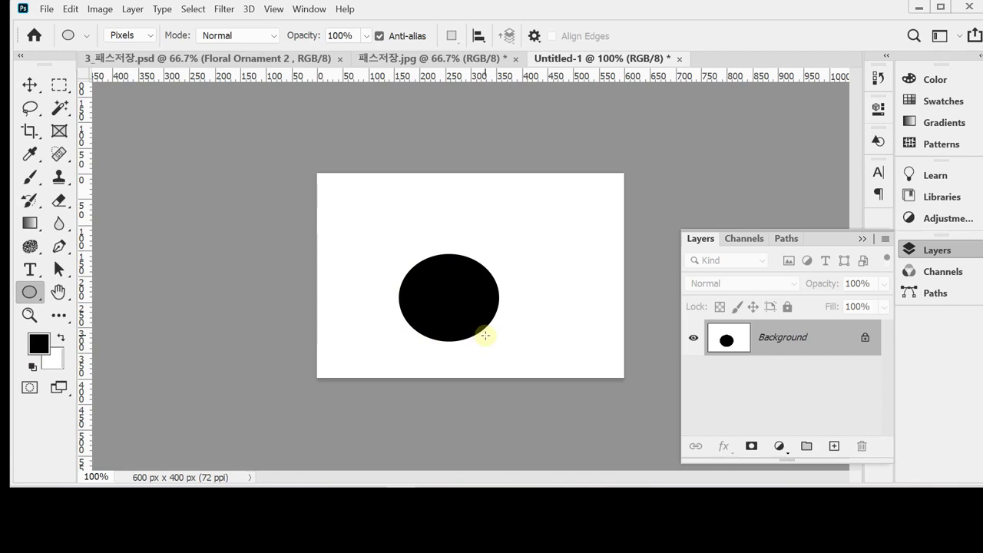
Step: Examine the black ellipse's upper right edge at pixel level up to 12800%, and fit the whole canvas in view again
left_click(485, 272, "ctrl")
left_click(495, 278, "ctrl")
left_click(513, 268, "ctrl")
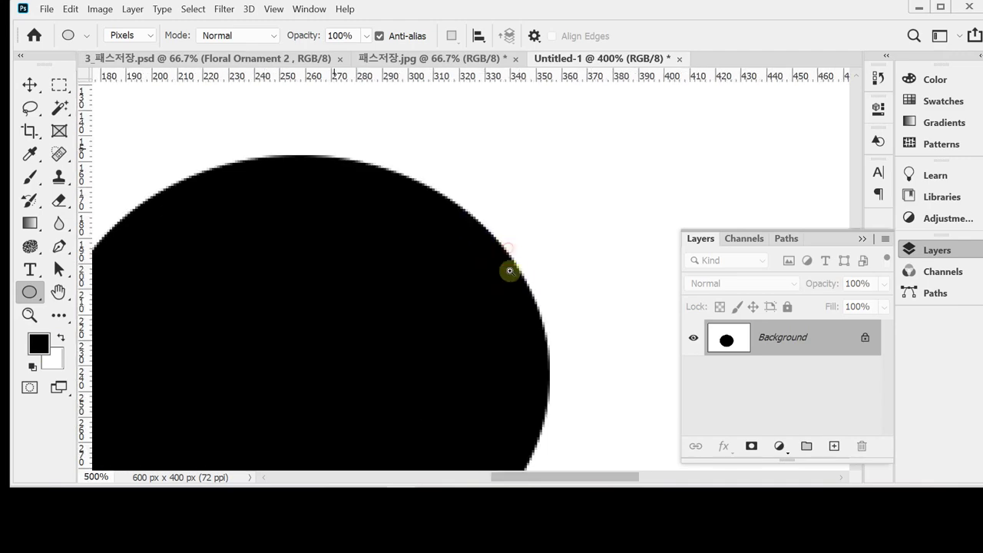
left_click(522, 266, "ctrl")
left_click(512, 254, "ctrl")
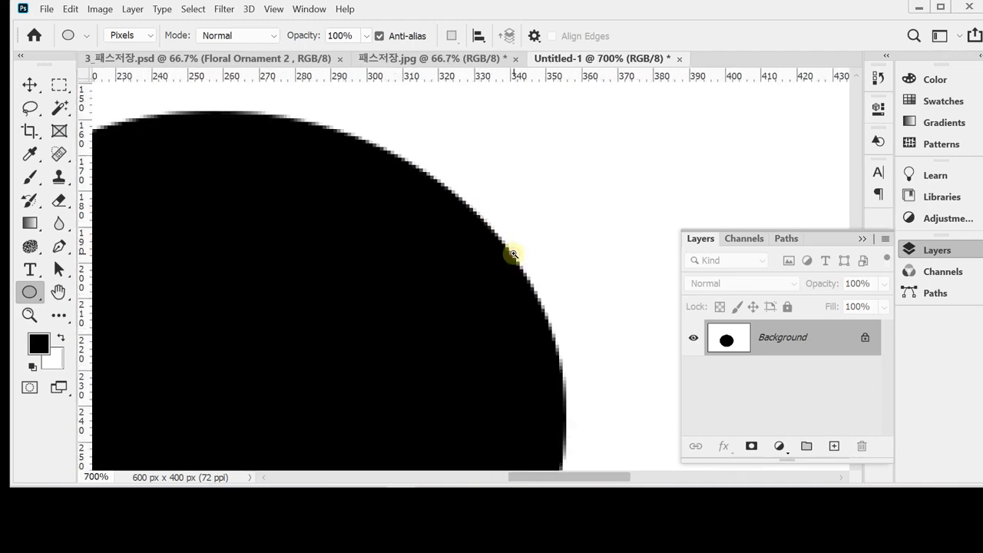
left_click(512, 254, "ctrl")
left_click(511, 254, "ctrl")
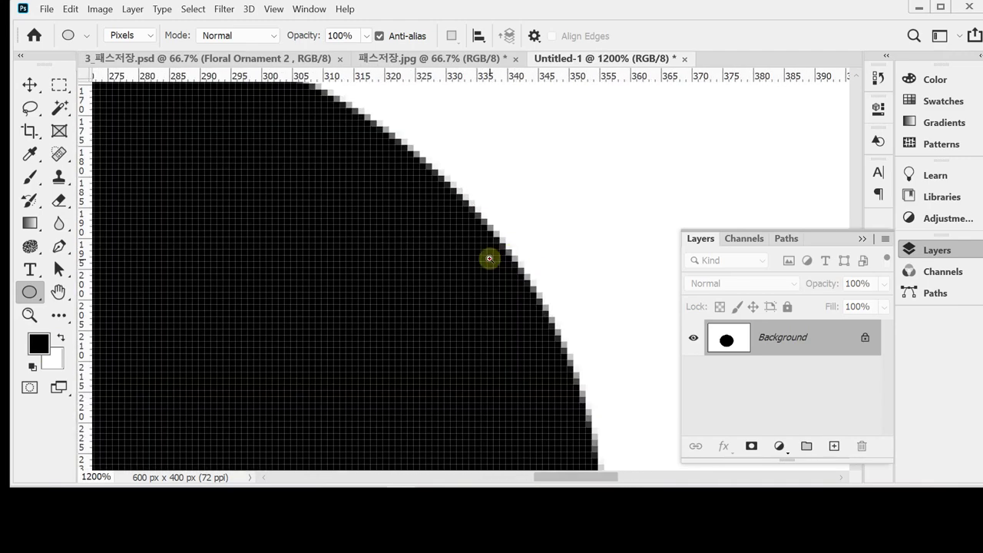
left_click(489, 259, "ctrl")
left_click(489, 258, "ctrl")
left_click(488, 258, "ctrl")
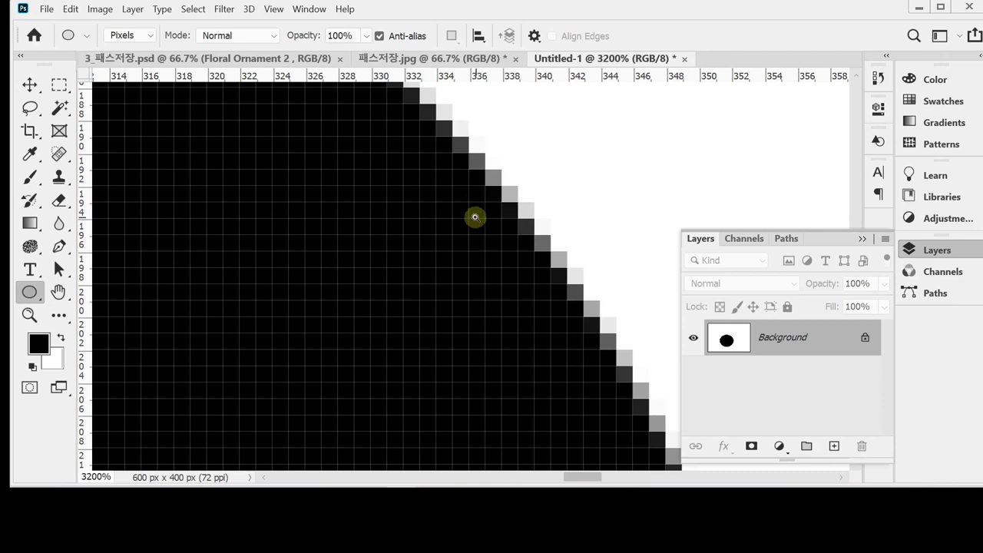
left_click(509, 276, "ctrl")
left_click(510, 277, "ctrl")
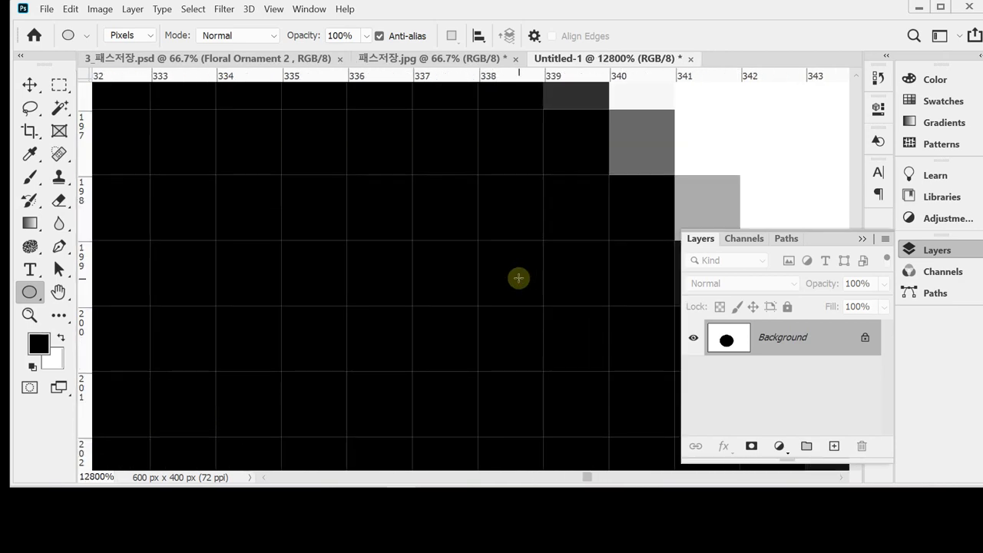
key("ctrl+0")
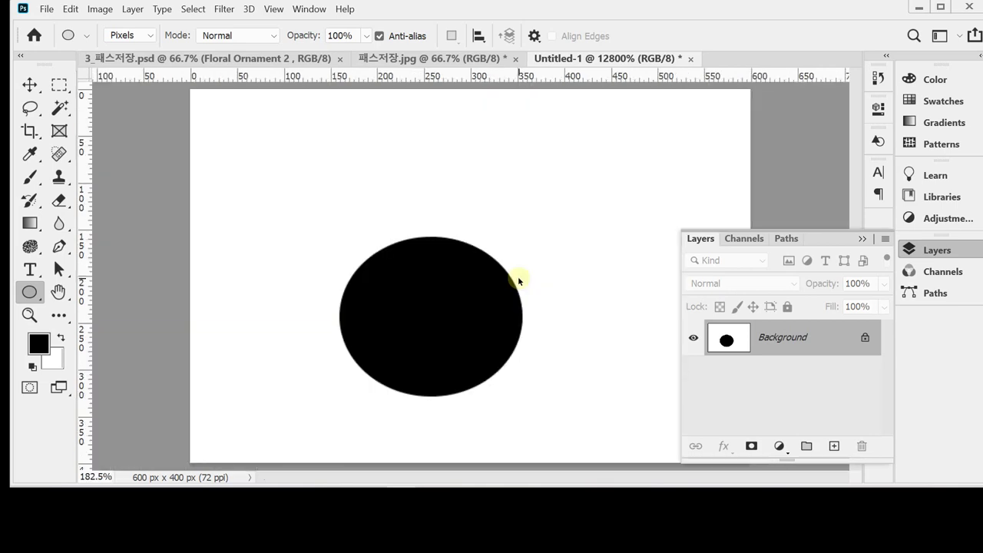
Step: Undo the black ellipse, view the canvas at 100%, and set the Ellipse tool to Path mode
left_click(929, 251)
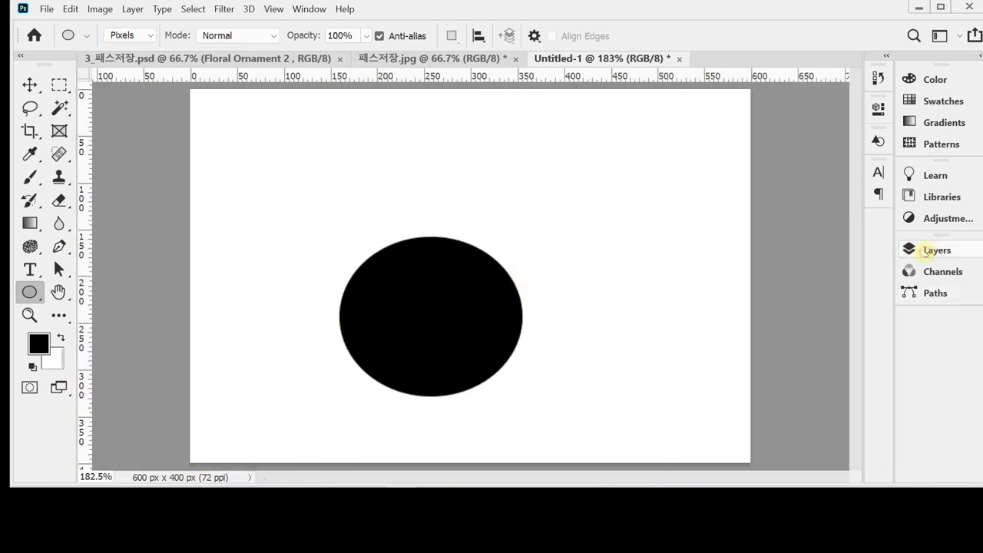
key("ctrl+z")
key("ctrl+1")
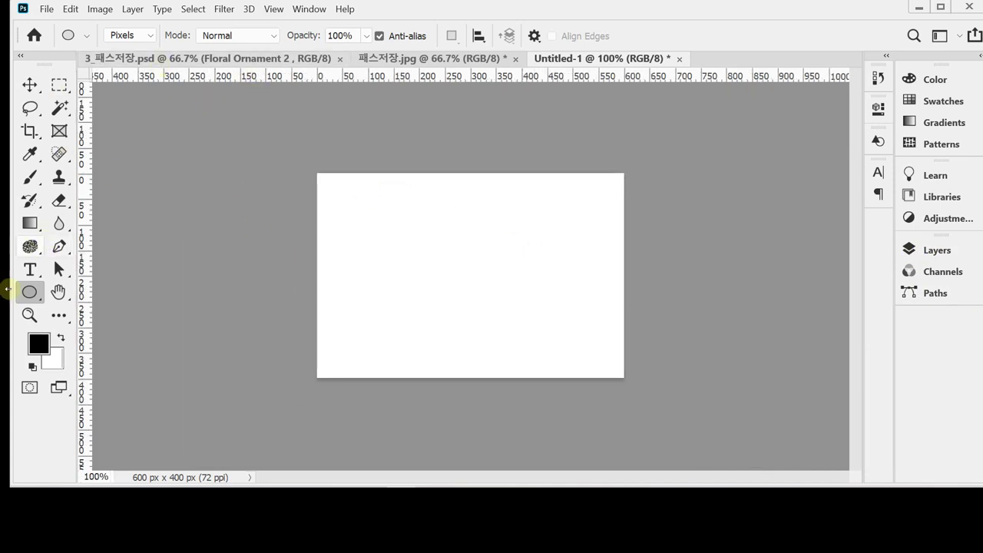
left_click(135, 37)
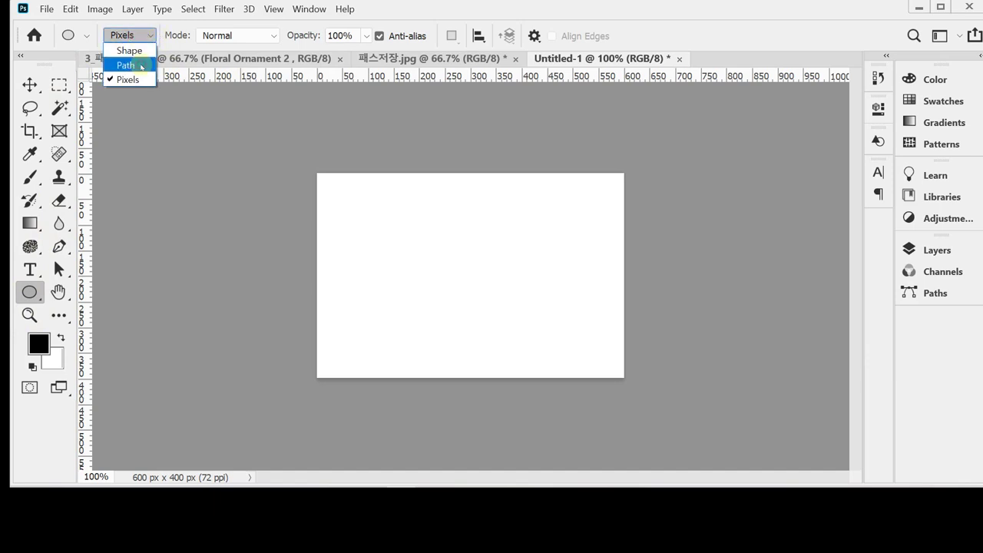
left_click(141, 65)
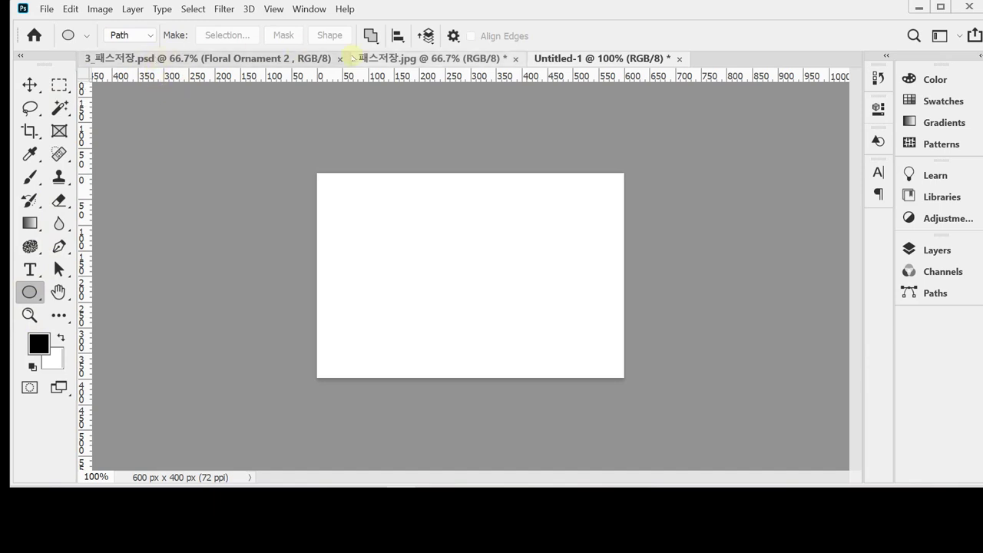
Step: Examine the finished teapot in 3_패스저장.psd and the path operations available for building its outline
left_click(283, 58)
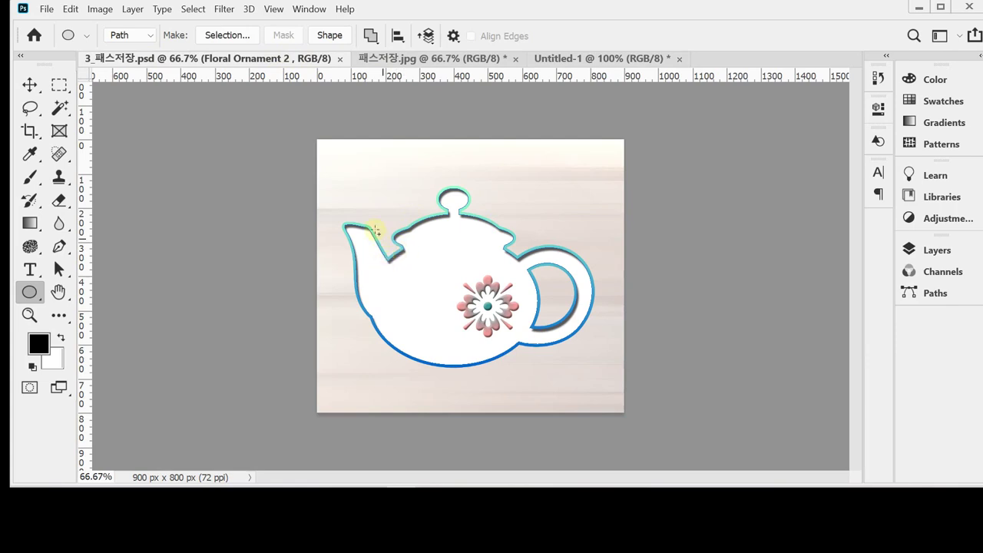
left_click(370, 37)
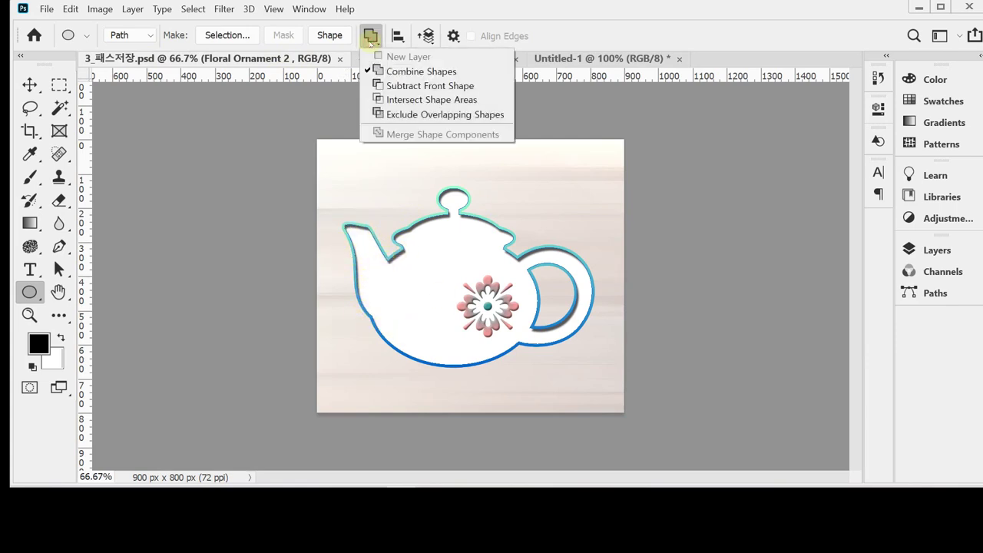
left_click(492, 70)
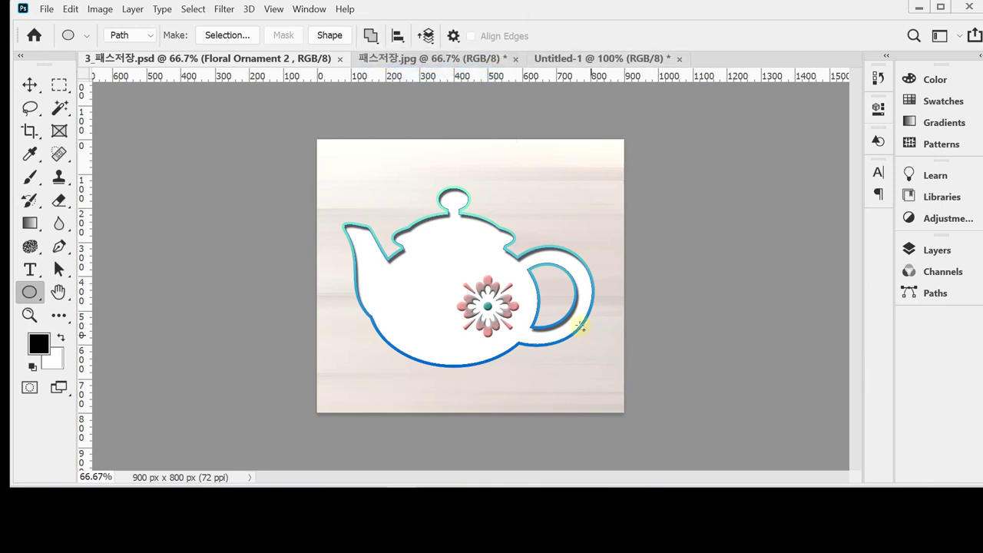
left_click_drag(542, 268, 556, 290)
left_click(371, 36)
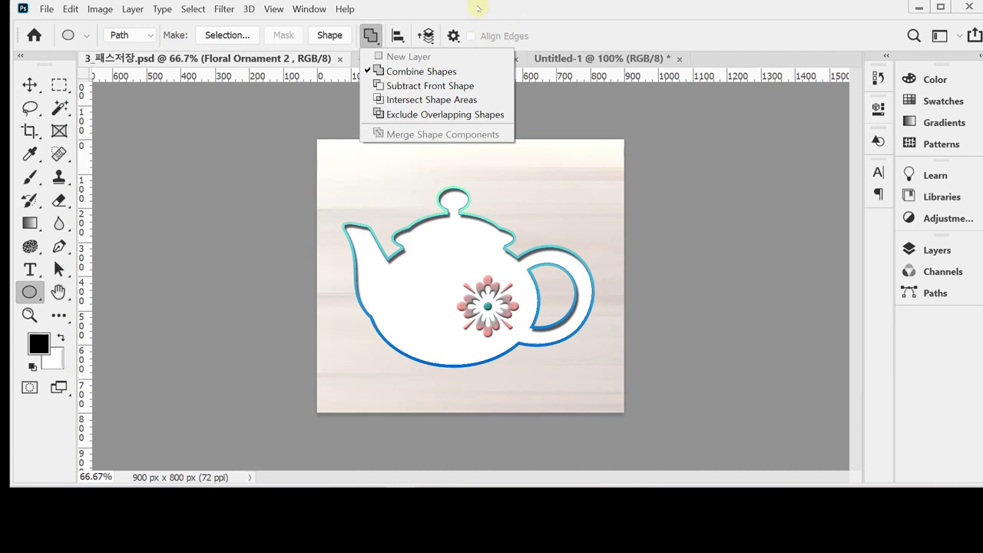
left_click(478, 7)
Step: Switch to 패스저장.jpg, place a vertical guide at about 400 px, and check the guide visibility options
left_click(422, 59)
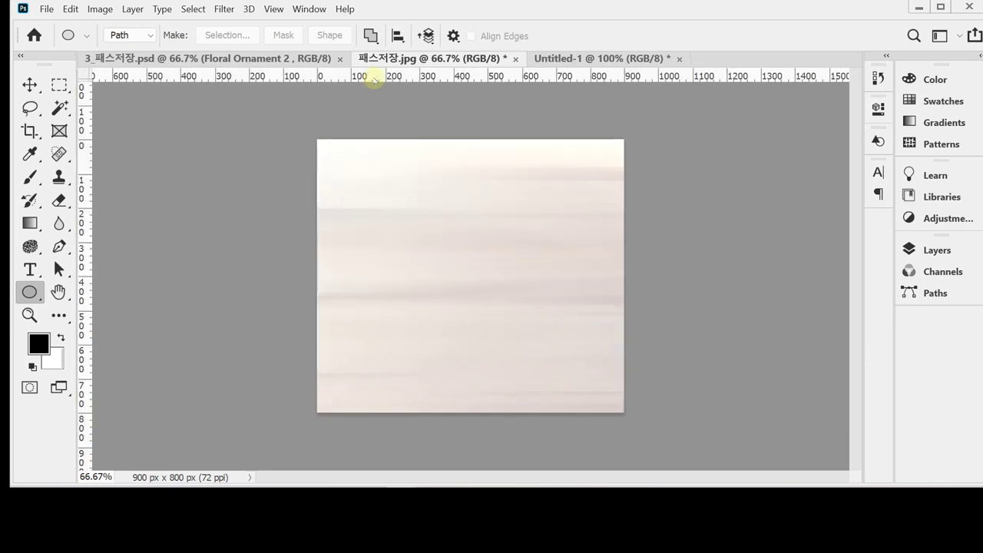
left_click_drag(85, 219, 453, 220)
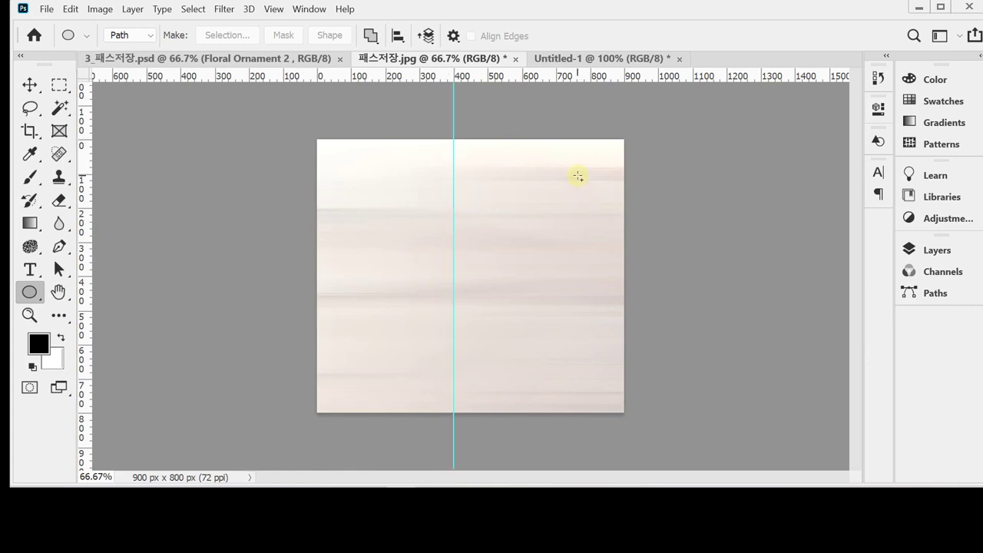
left_click(274, 8)
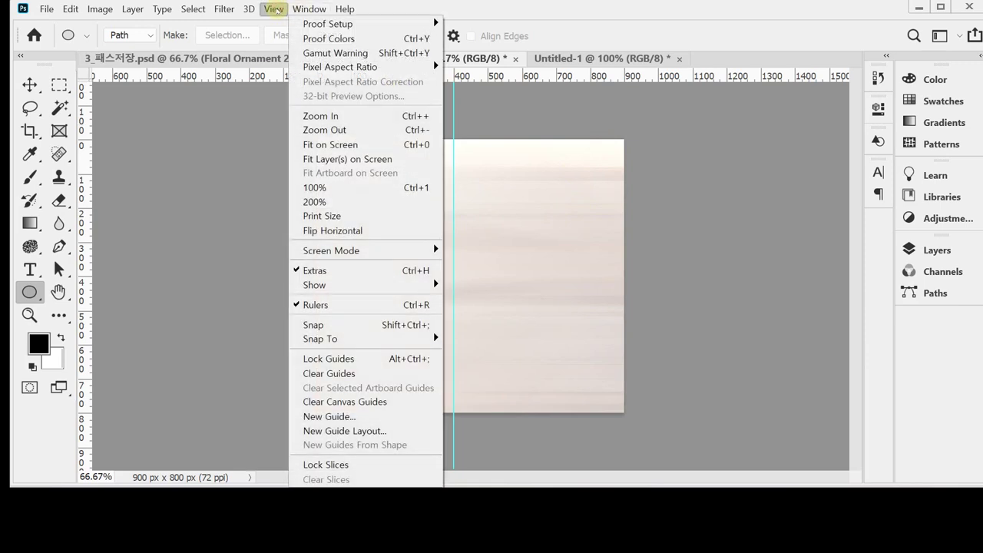
mouse_move(374, 285)
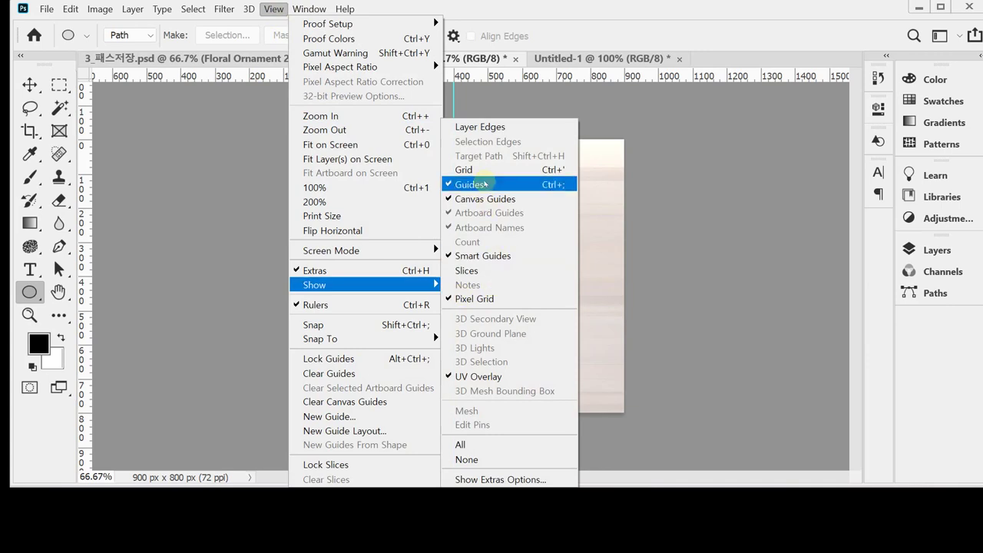
left_click(645, 30)
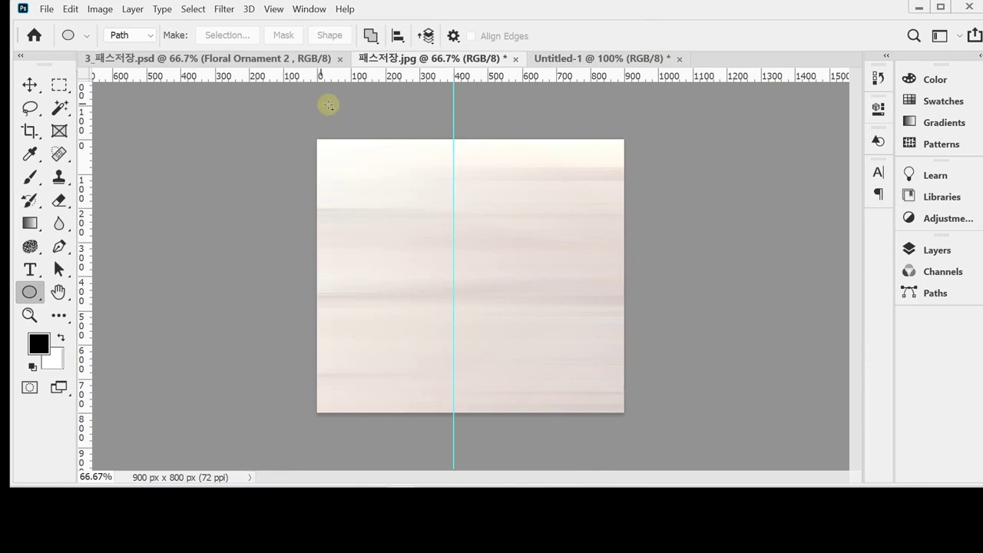
Step: Choose the Ellipse tool in Path mode for drawing the teapot outline
right_click(32, 292)
left_click(89, 325)
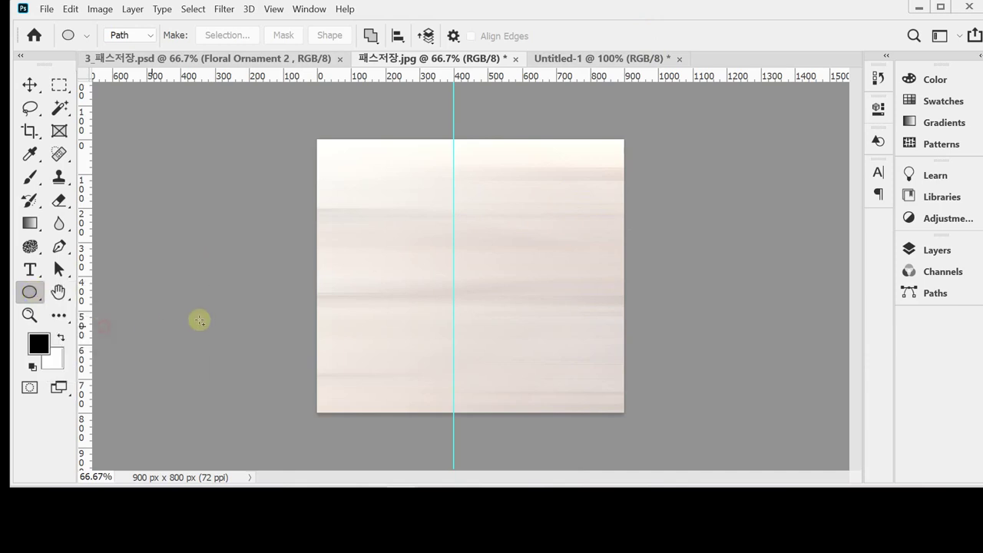
left_click(121, 35)
left_click(140, 65)
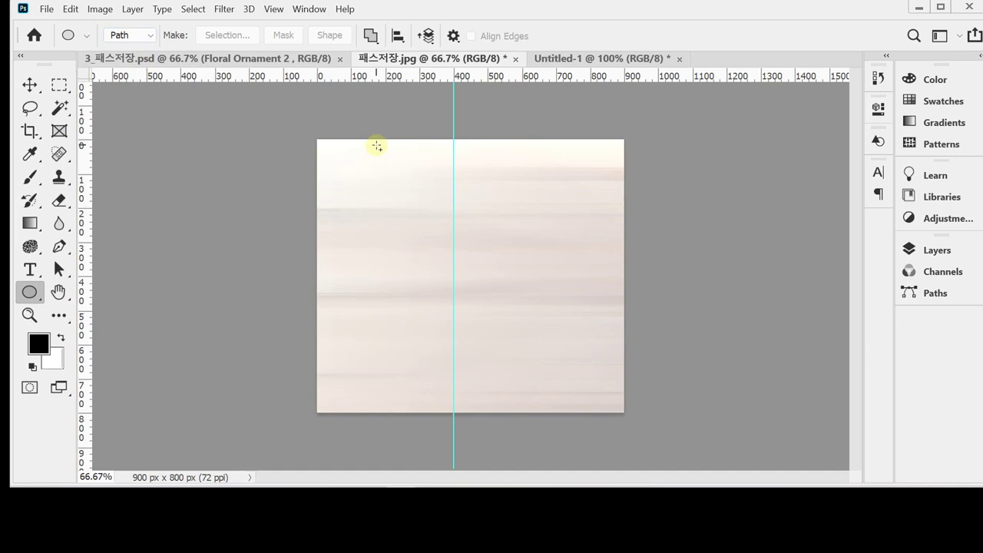
Step: Display the Work Path with the teapot's ellipses on the canvas and set the path operation to Combine Shapes
left_click(935, 294)
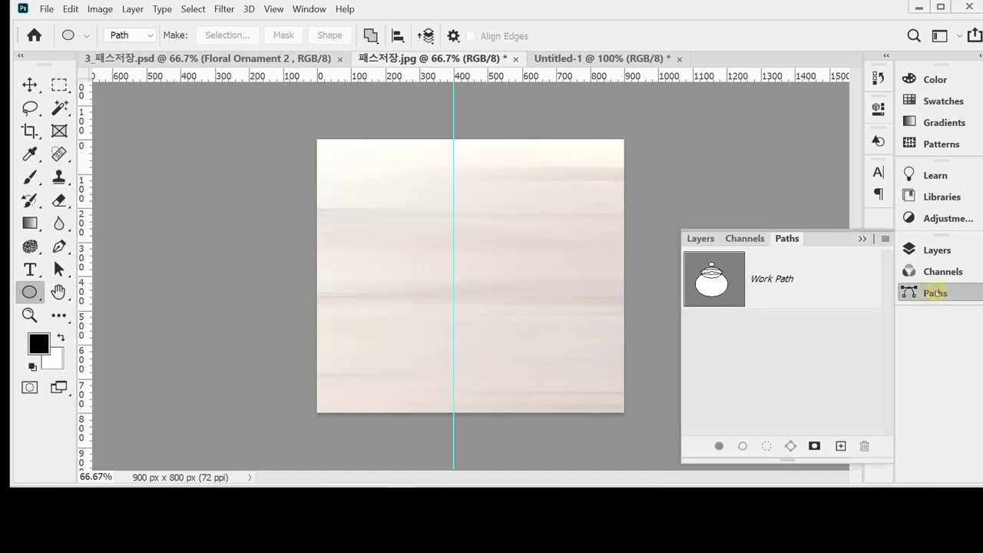
left_click(771, 278)
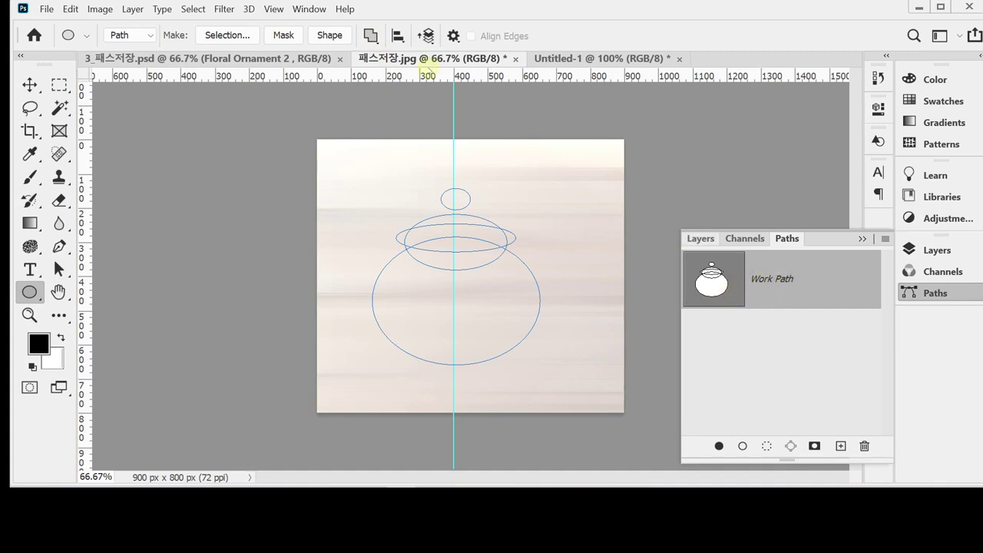
left_click(371, 35)
left_click(384, 72)
Step: Draw a rounded rectangle path about 44 by 75 px with a 10 px radius, joining the knob ellipse to the lid
scroll(466, 230, "up", 2)
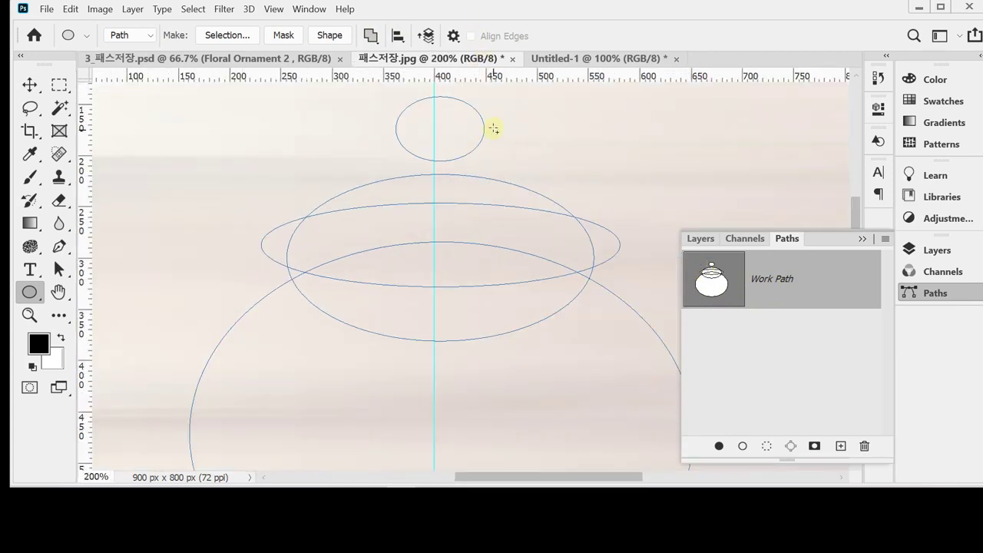
left_click_drag(517, 125, 456, 189)
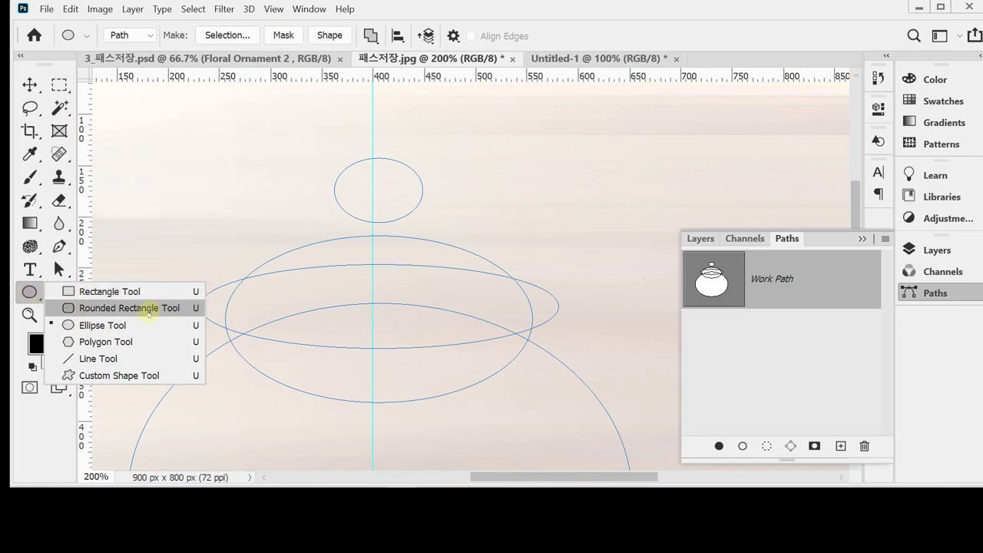
left_click(149, 310)
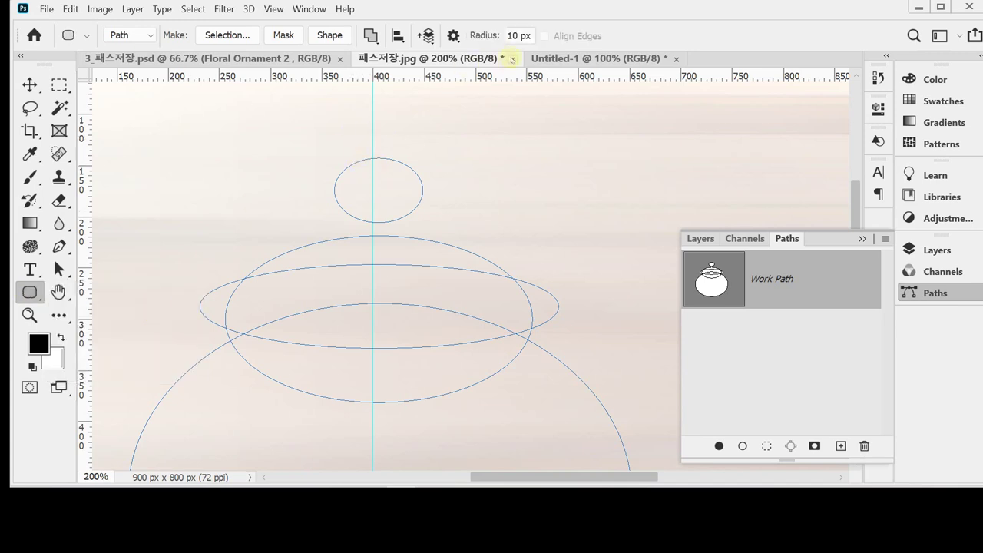
left_click(479, 40)
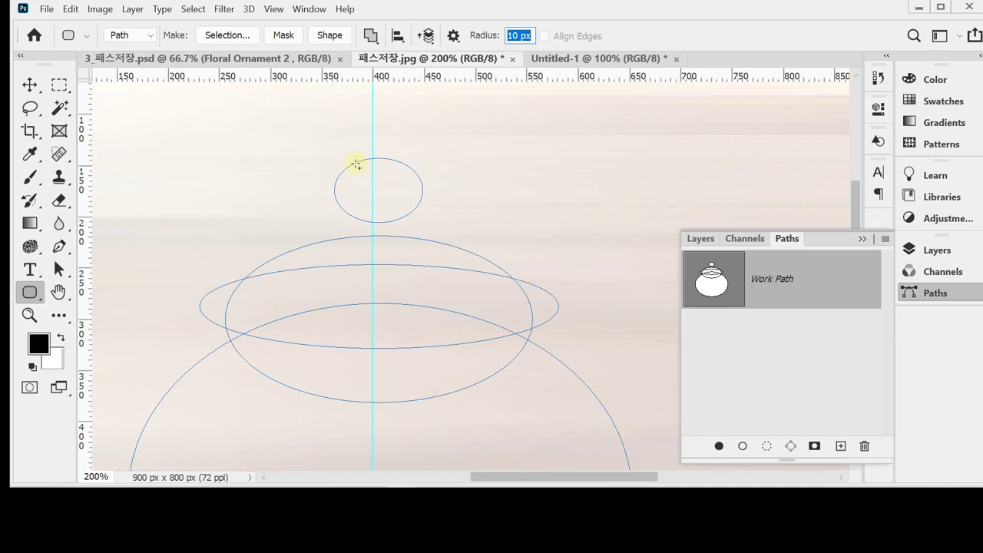
left_click_drag(356, 190, 404, 265)
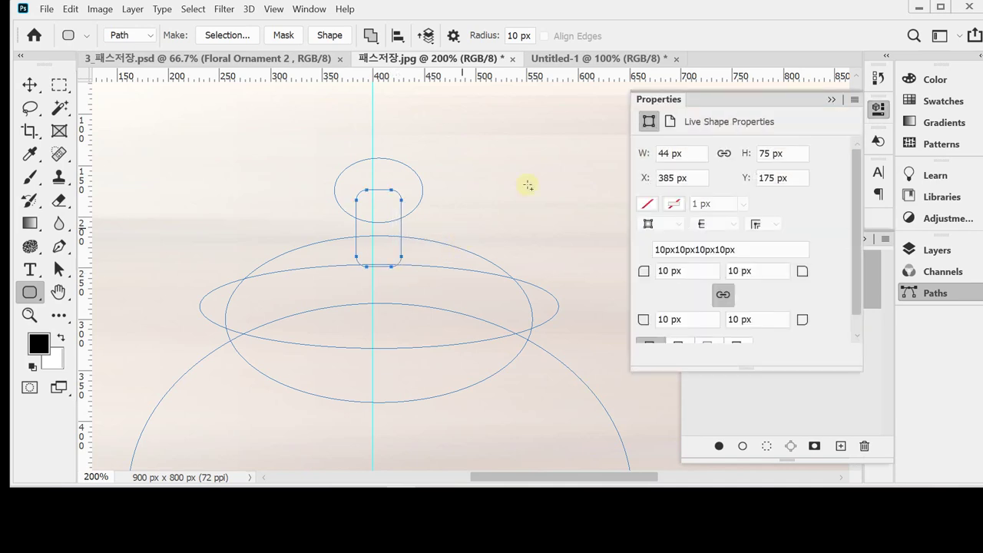
left_click(877, 108)
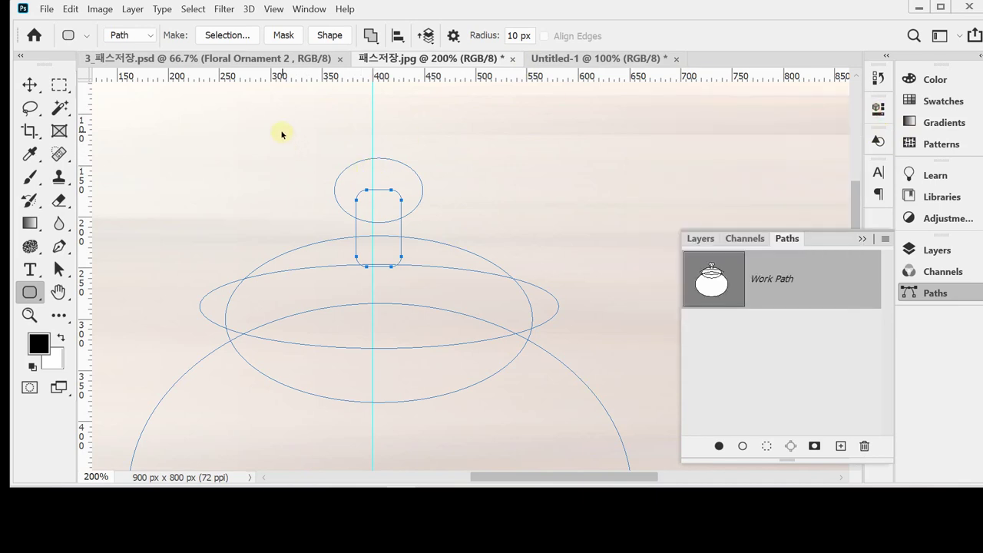
Step: Select all the teapot's ellipses together with the rounded rectangle and align their horizontal centers
left_click_drag(281, 130, 309, 174)
left_click_drag(341, 233, 423, 413)
key("ctrl+z")
left_click_drag(251, 153, 265, 135)
left_click_drag(321, 238, 436, 422)
key("ctrl+z")
left_click(397, 35)
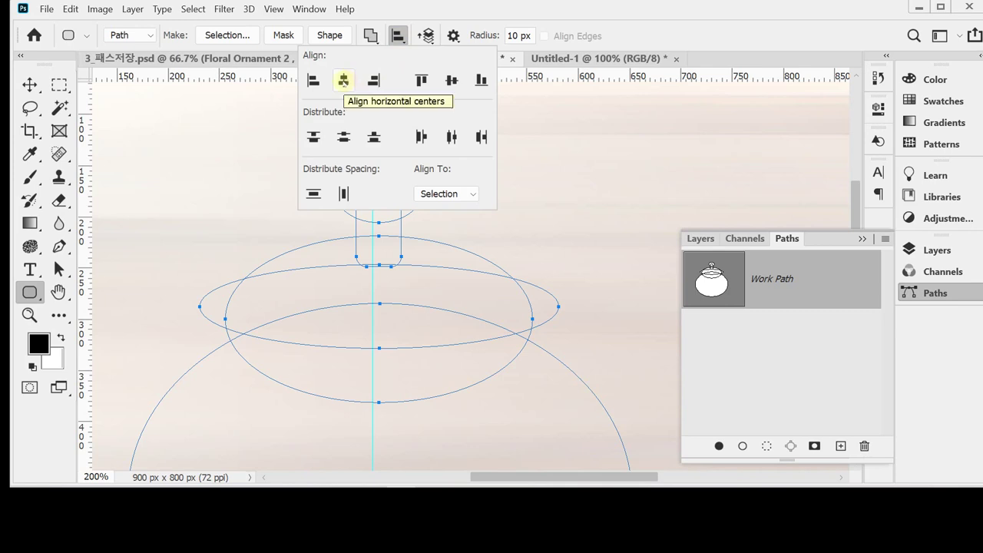
left_click(343, 80)
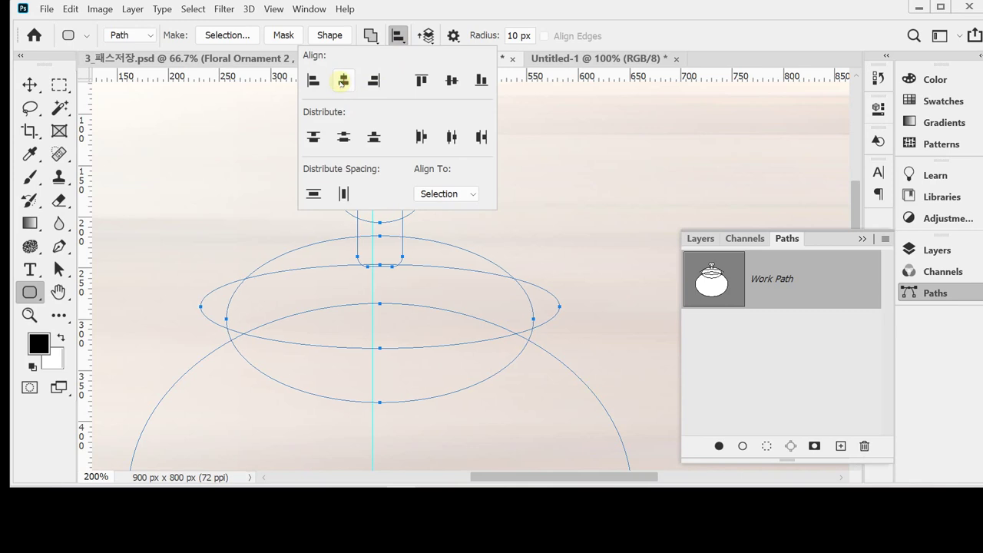
left_click(458, 14)
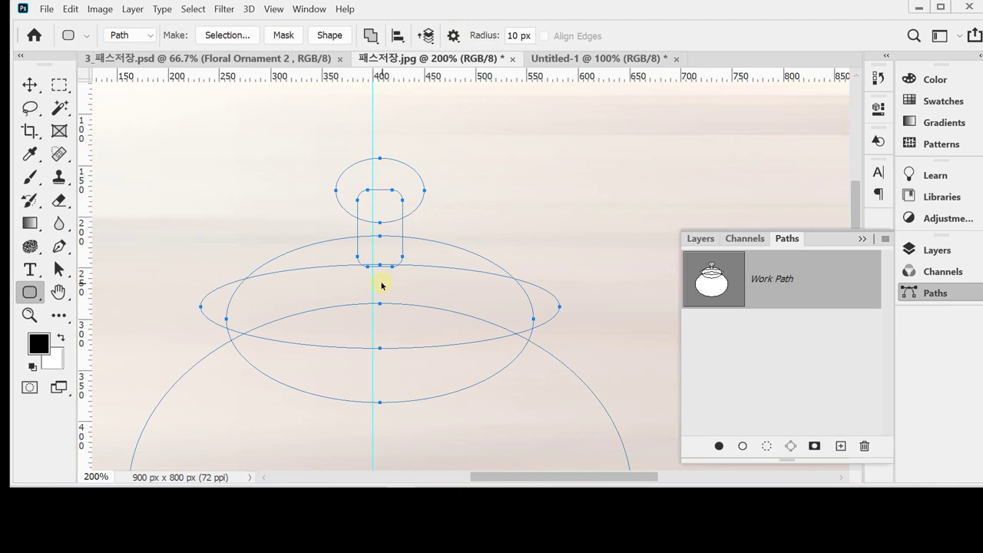
Step: Nudge the aligned paths left until their common center sits on the vertical guide
key("Left")
key("Left")
key("Left")
key("Left")
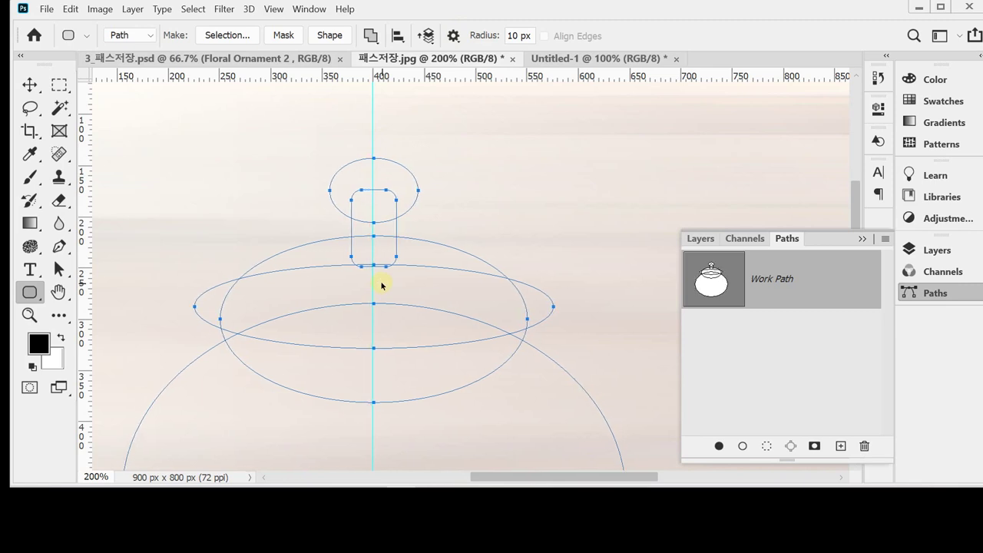
key("Left")
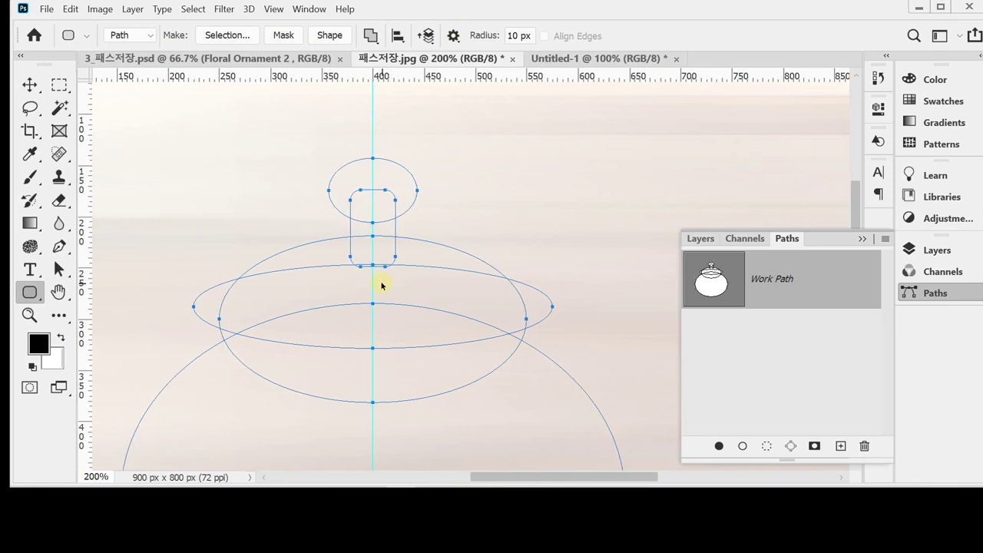
key("Left")
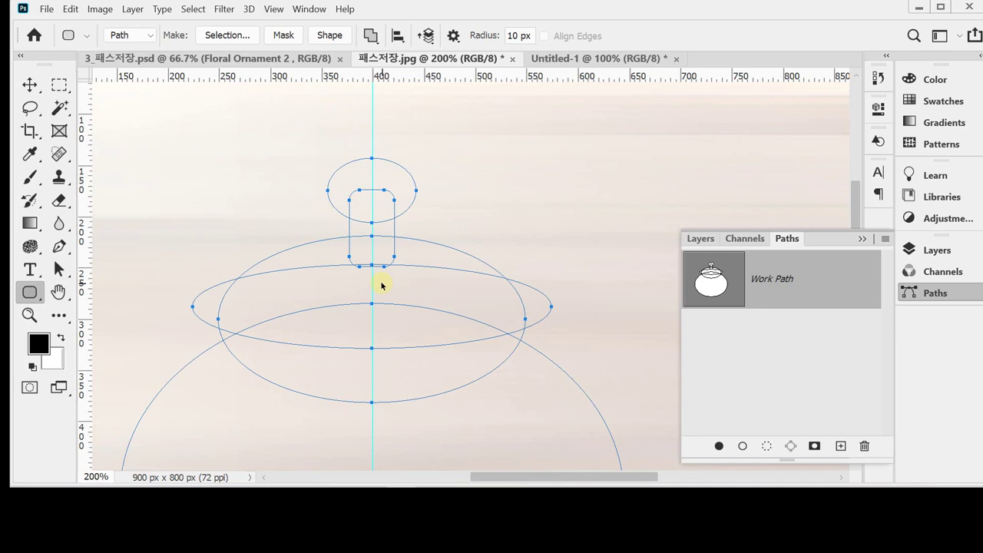
key("Right")
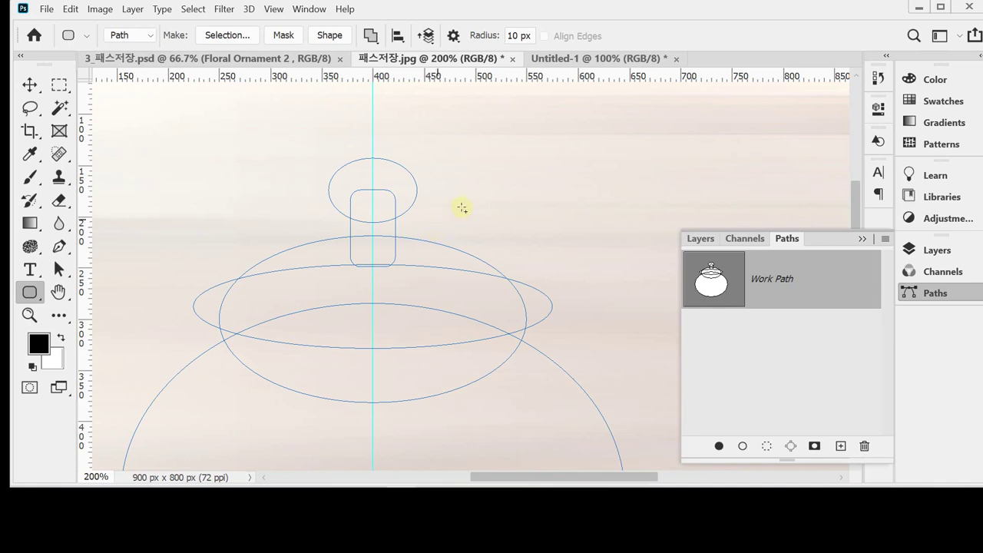
Step: Warp the rounded rectangle under the knob, pulling both sides inward to form a narrow waist
left_click(396, 223, "ctrl")
key("ctrl+t")
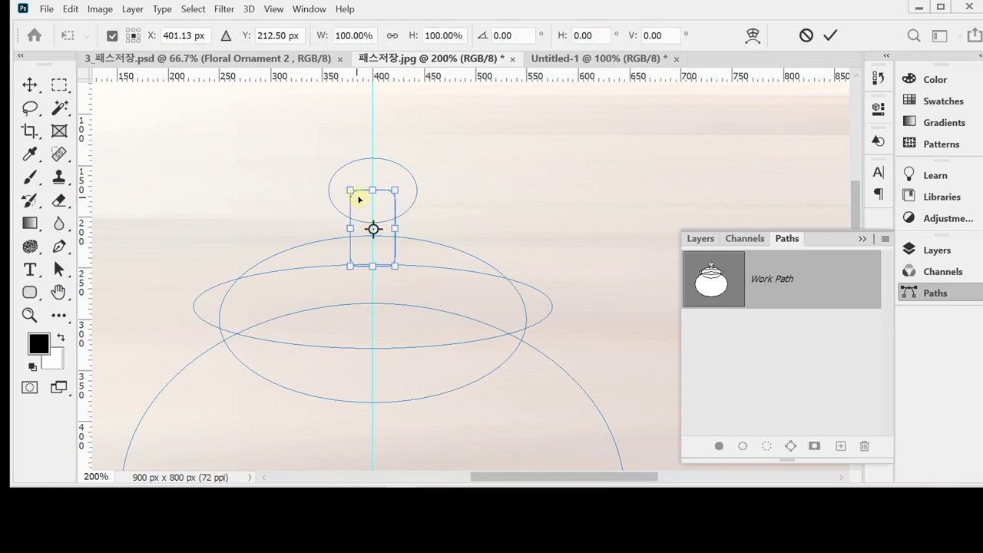
right_click(373, 205)
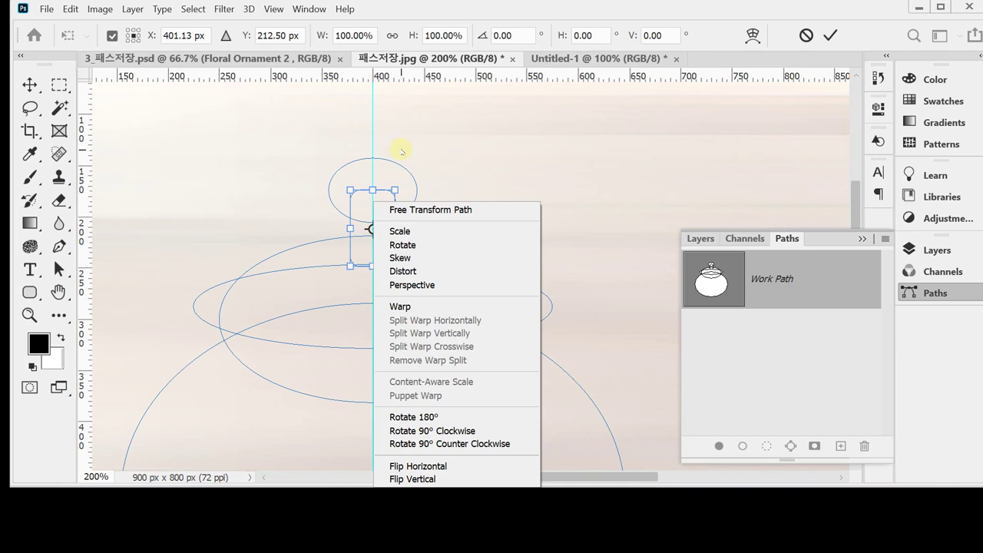
left_click(449, 308)
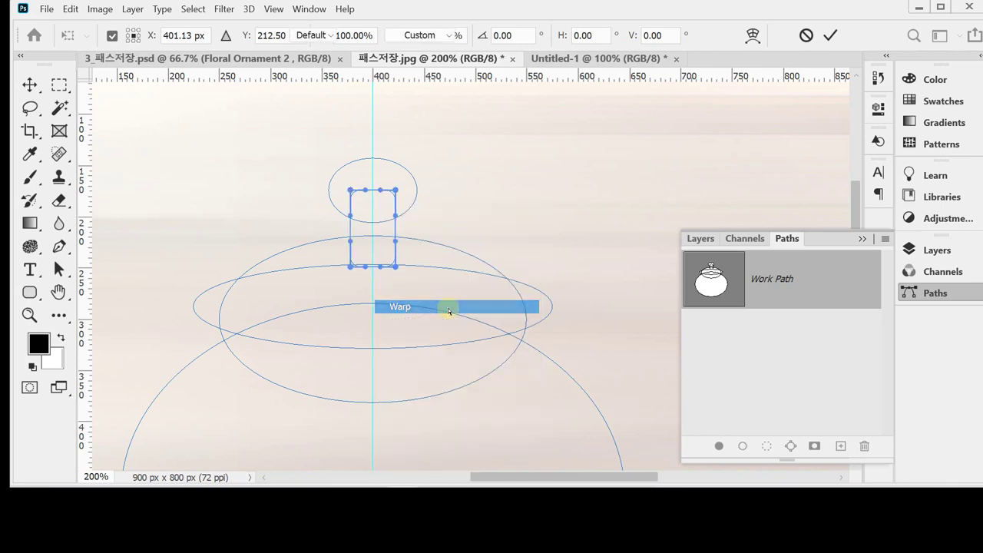
left_click_drag(349, 217, 364, 227)
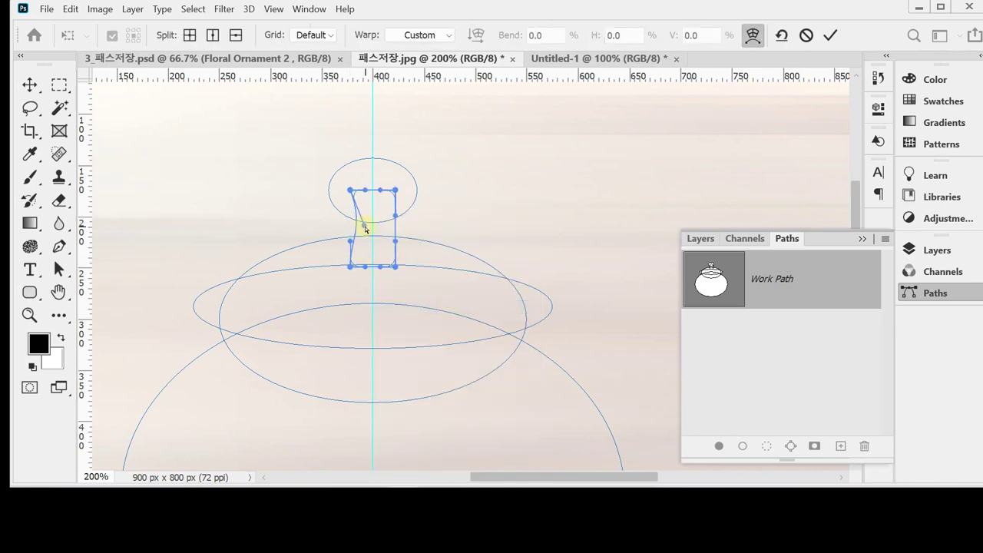
left_click_drag(365, 229, 381, 241)
key("Return")
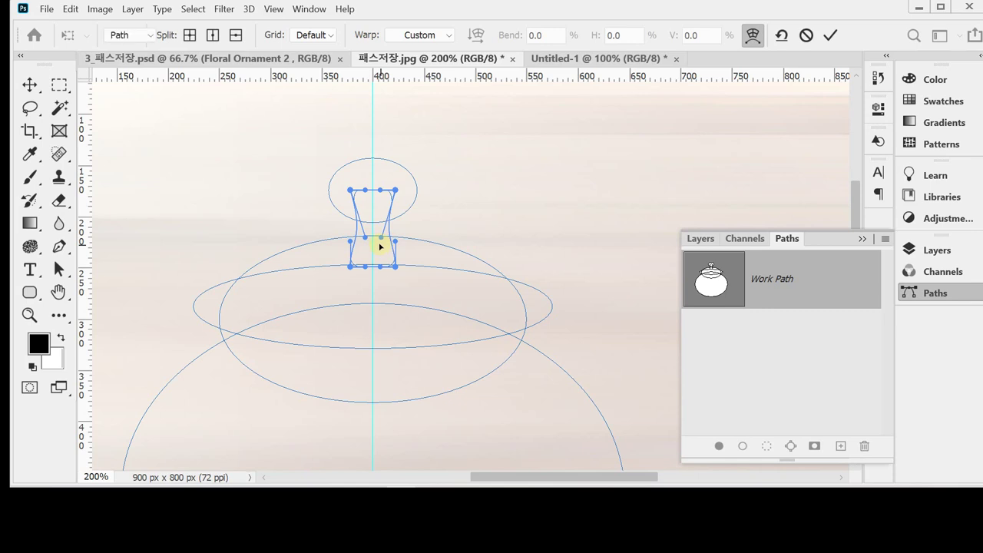
Step: Apply the knob neck's warp and draw a rounded rectangle path about 89 by 375 px with a 10 px radius left of the teapot body
left_click(518, 216)
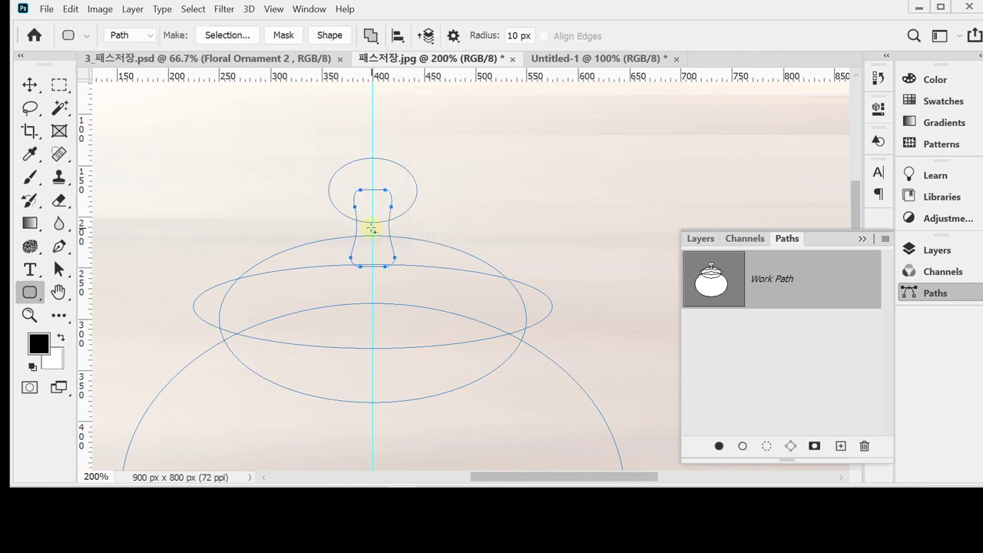
left_click(363, 273, "alt")
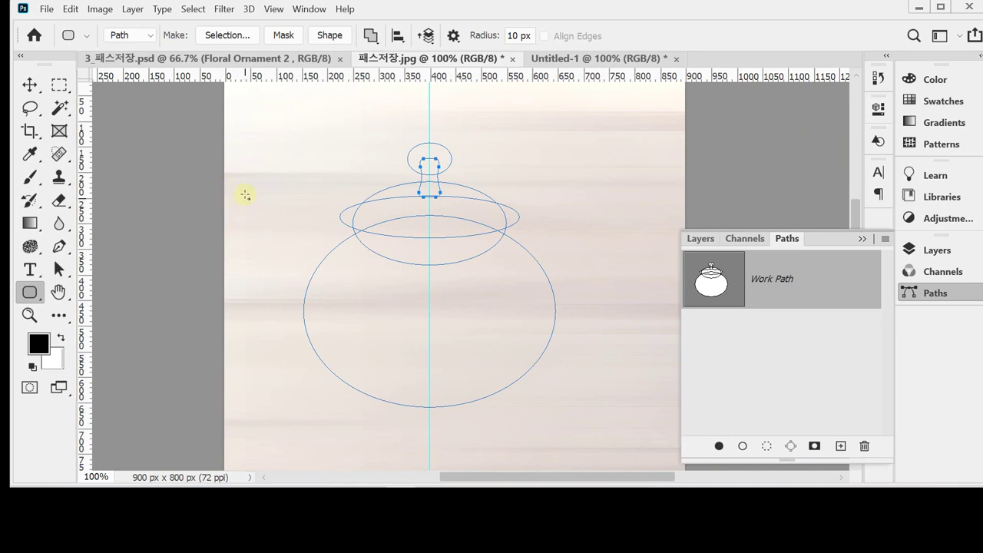
left_click_drag(244, 186, 289, 379)
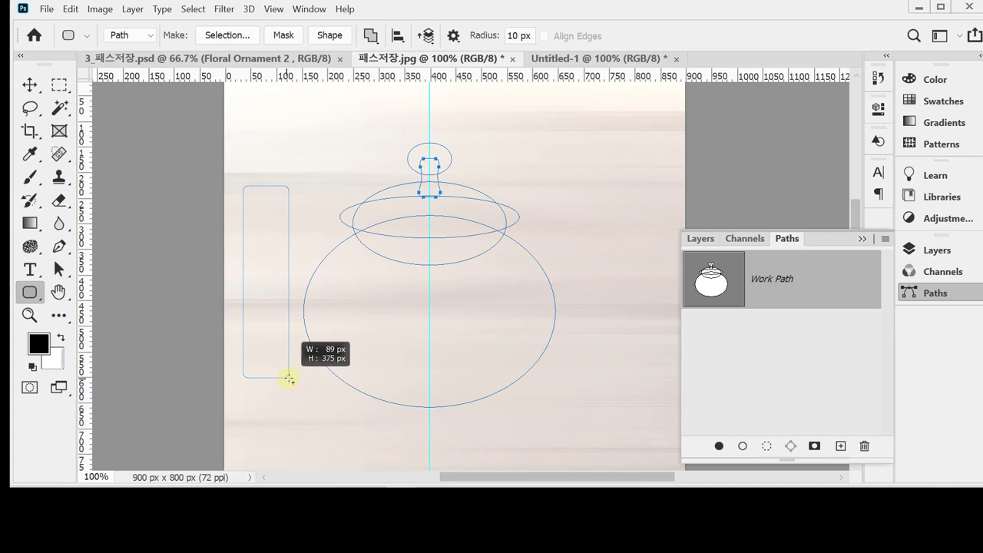
left_click_drag(289, 378, 288, 378)
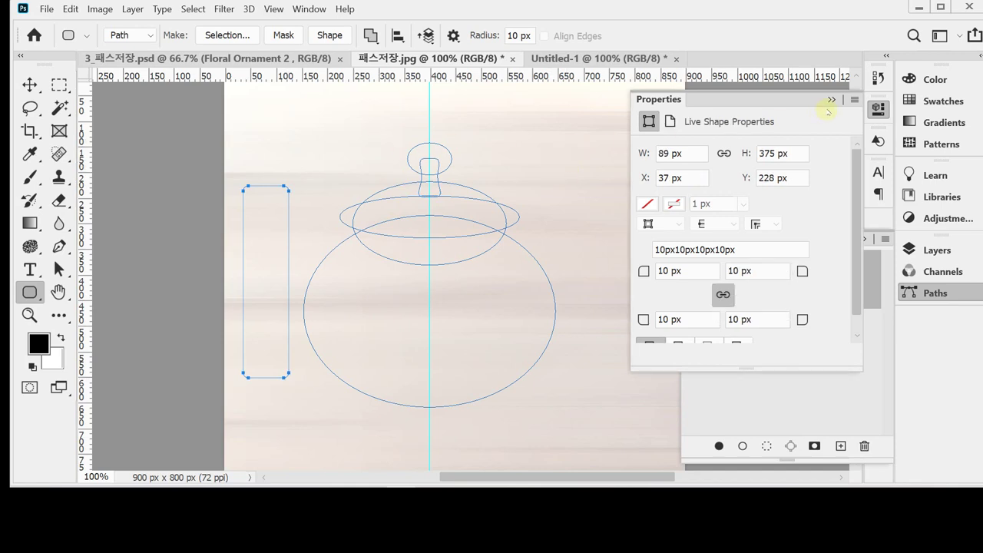
left_click(877, 108)
Step: Rotate the tall rounded rectangle to about -20.75°, scale it to about 94.62% by 91.36%, and position its lower end over the body's left edge
key("ctrl+t")
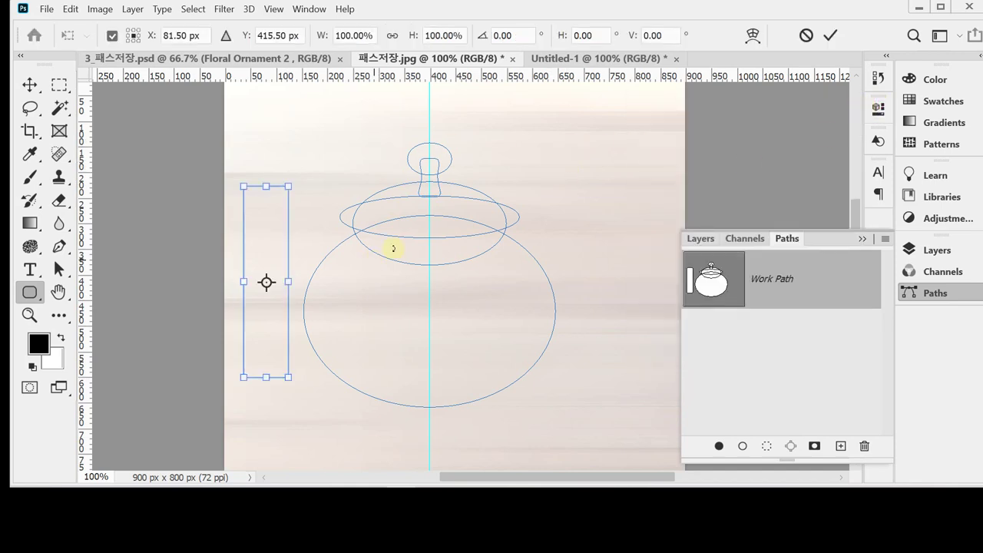
left_click_drag(303, 393, 347, 361)
left_click_drag(253, 228, 293, 215)
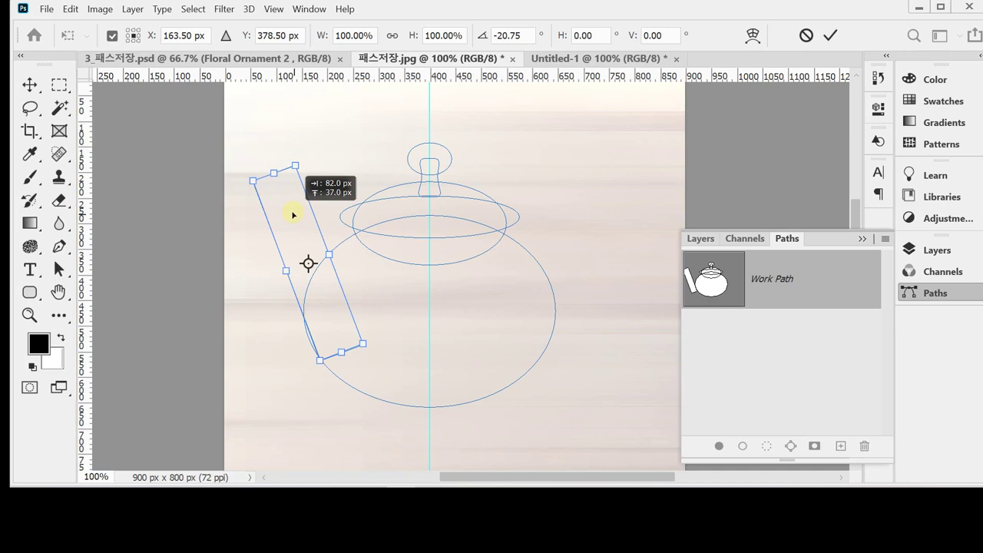
left_click_drag(293, 215, 288, 205)
left_click_drag(288, 154, 293, 172)
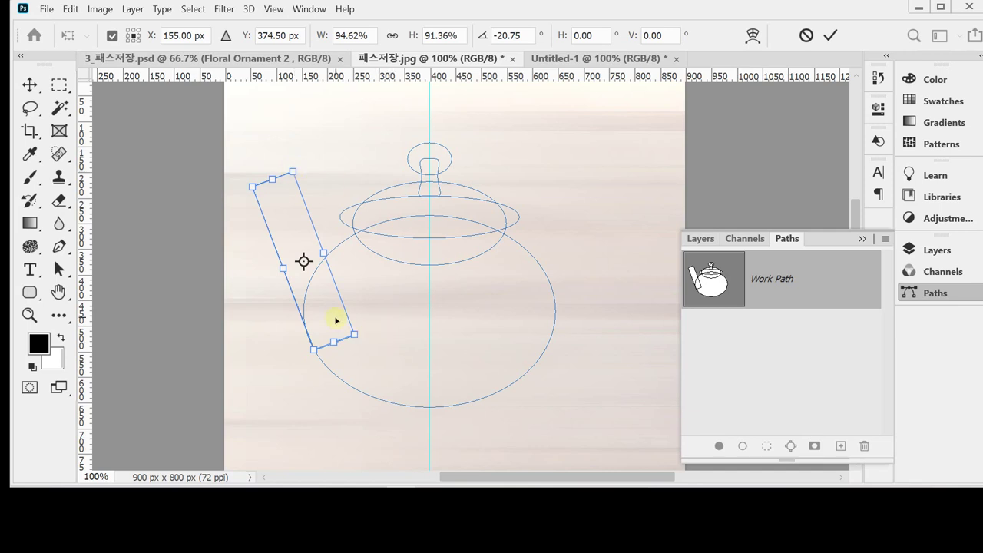
left_click_drag(334, 323, 331, 316)
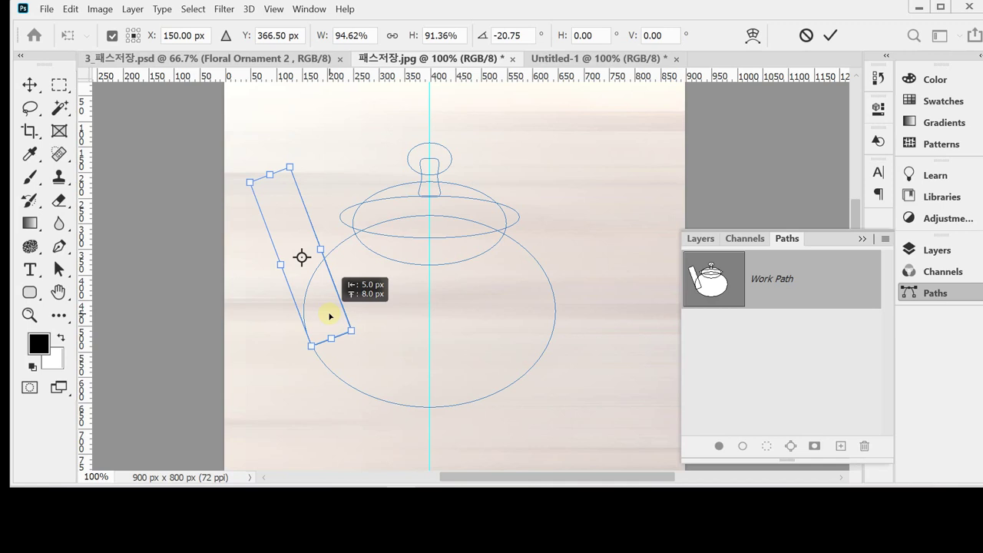
left_click_drag(331, 315, 332, 312)
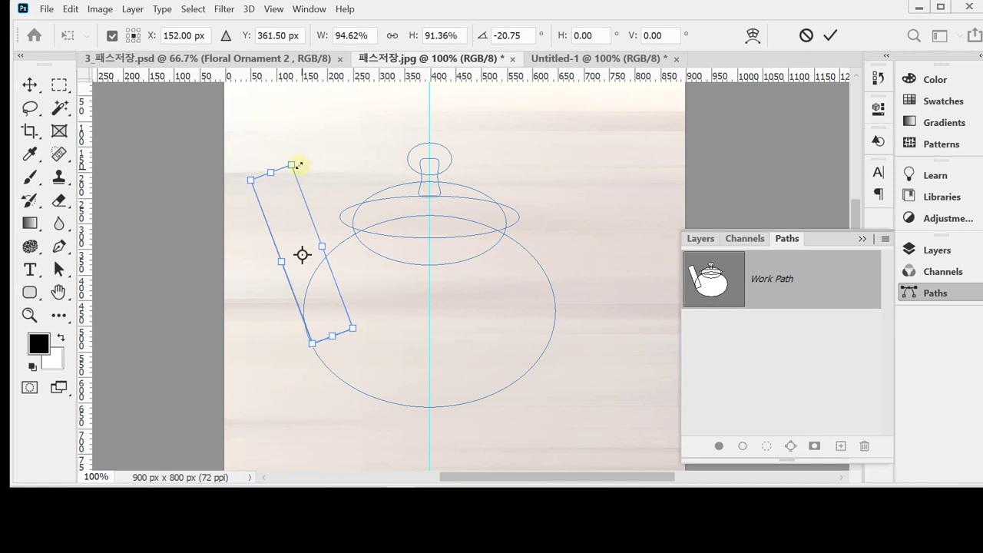
Step: Scale the rectangular spout path to about 88% width and 87% height, rotate it to -15.31°, and centre it near X 160, Y 366 px
left_click_drag(299, 162, 294, 172)
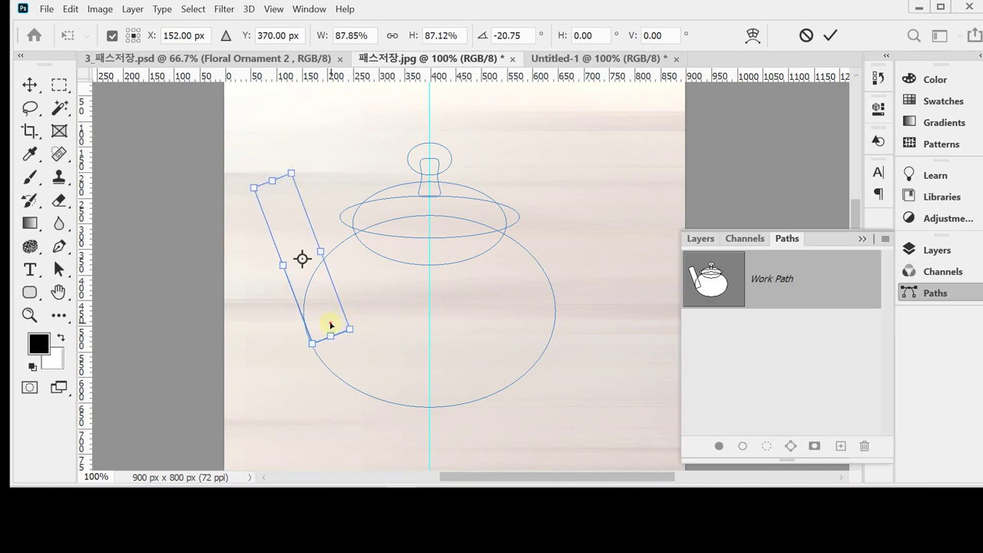
left_click_drag(330, 325, 329, 325)
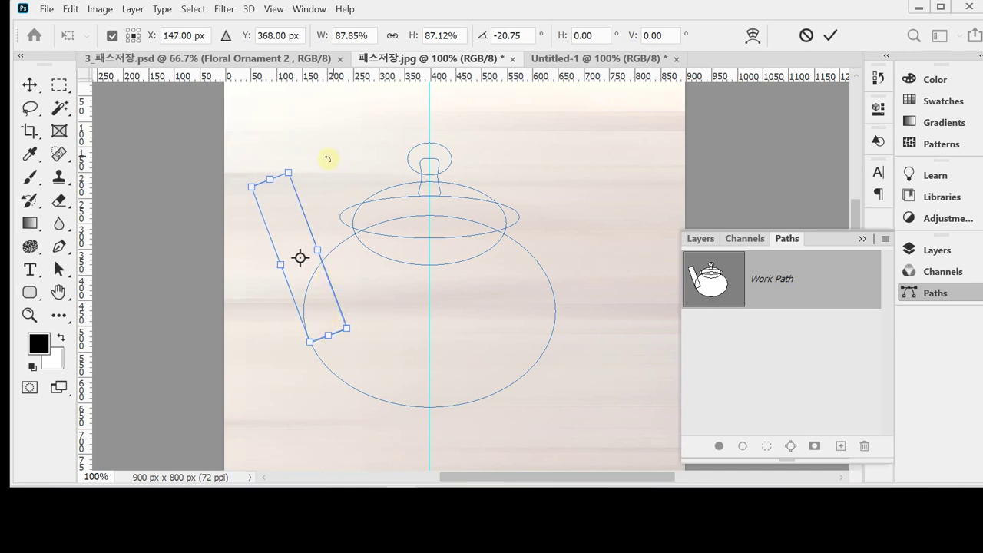
left_click_drag(328, 159, 338, 162)
left_click_drag(319, 314, 329, 314)
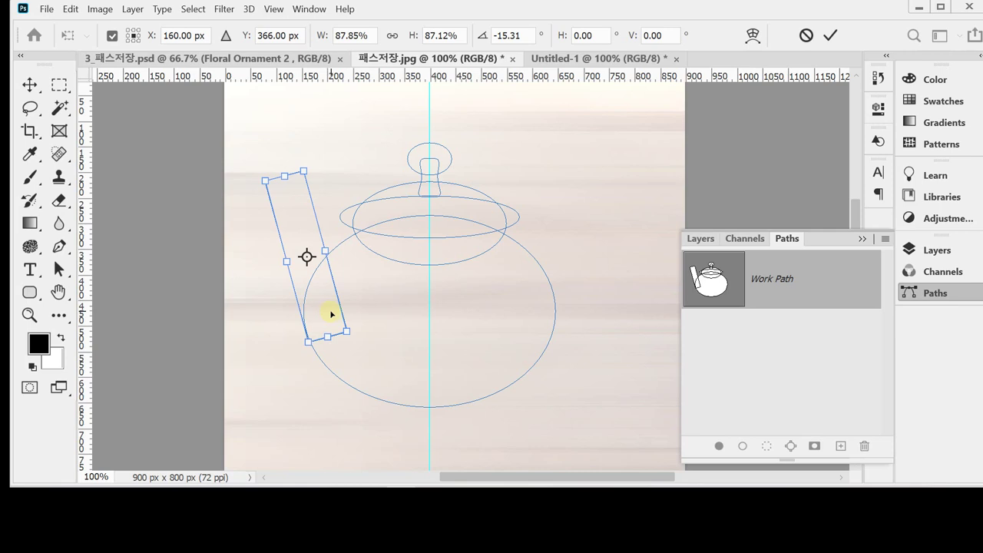
Step: Warp the rectangular path into a curved spout by bending both long sides, widening the base and tapering the tip
right_click(303, 207)
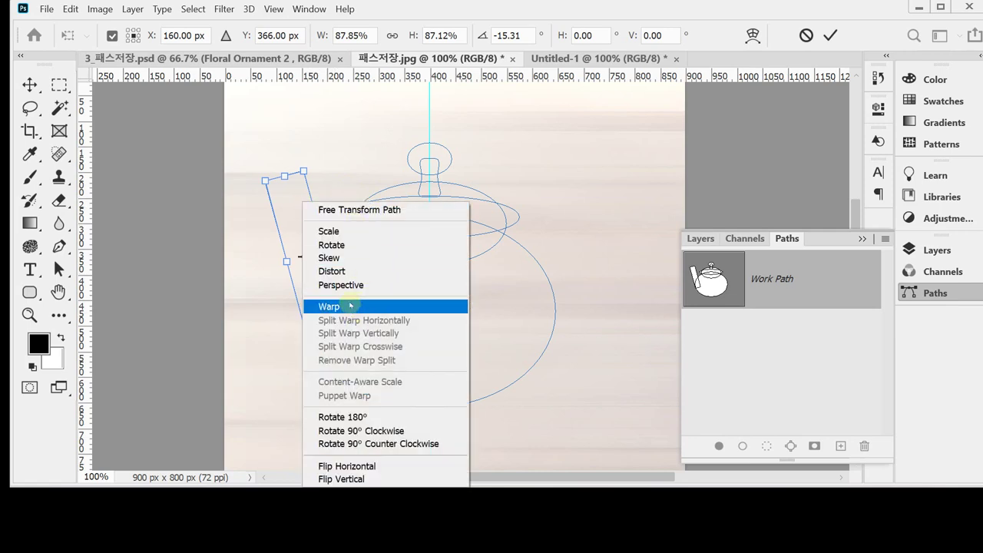
left_click(329, 306)
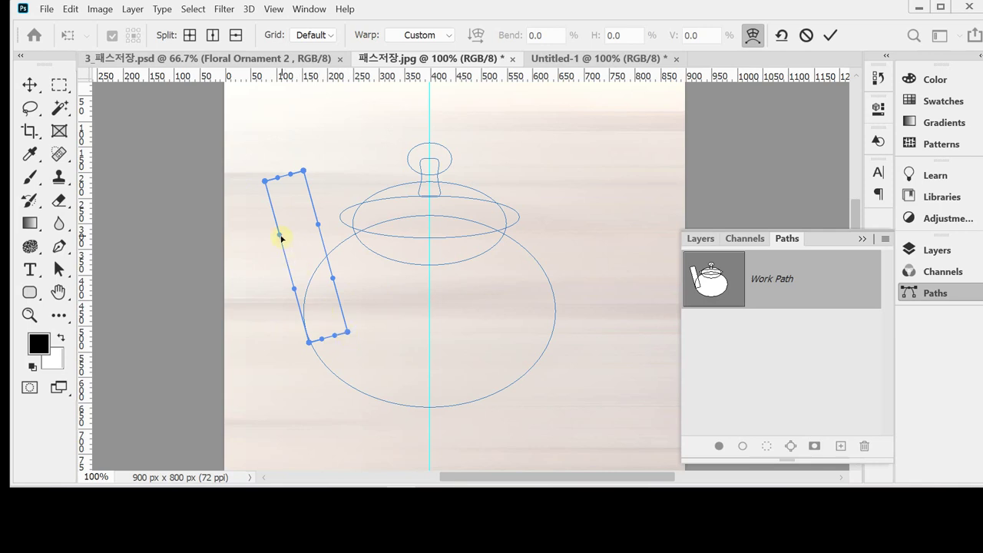
left_click_drag(280, 237, 305, 255)
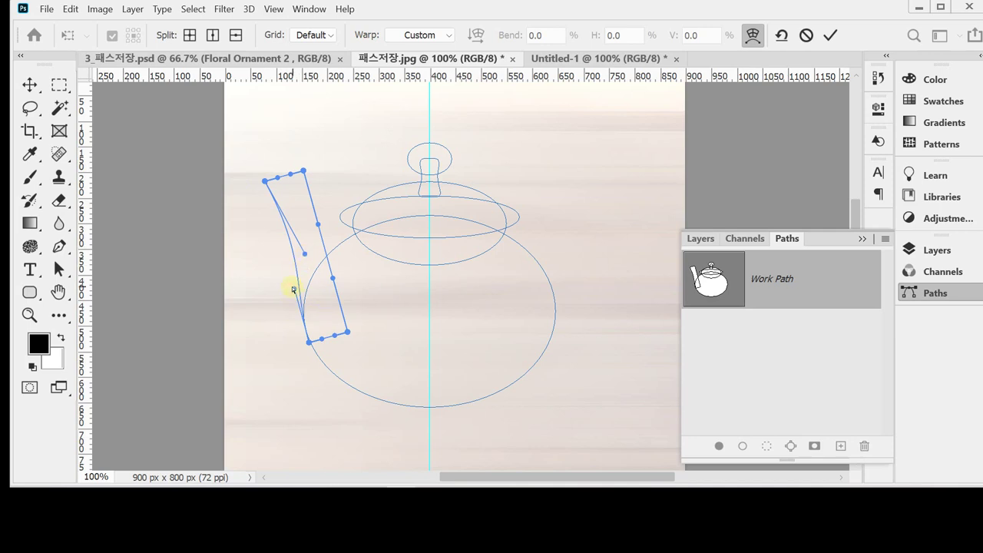
left_click_drag(286, 293, 243, 312)
left_click_drag(348, 334, 371, 284)
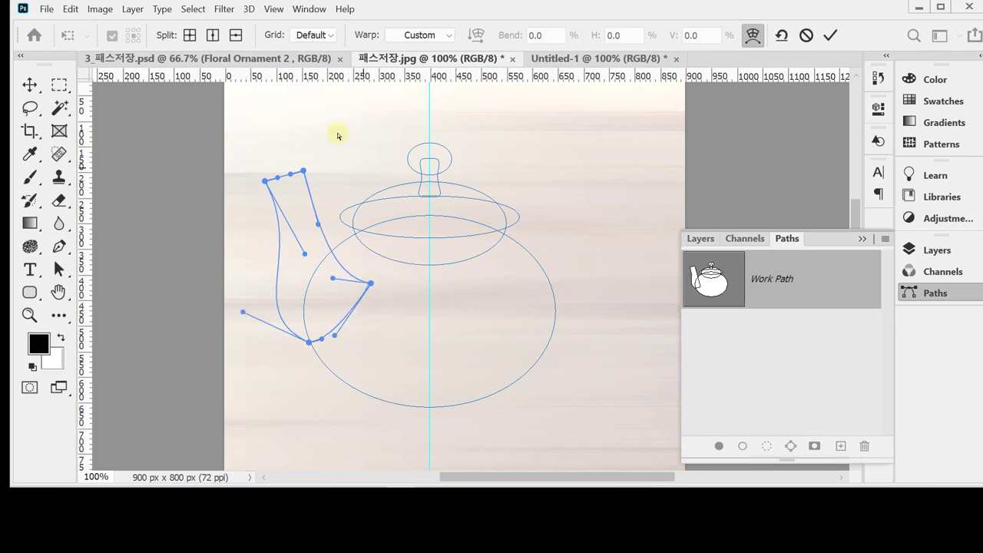
left_click_drag(304, 169, 293, 191)
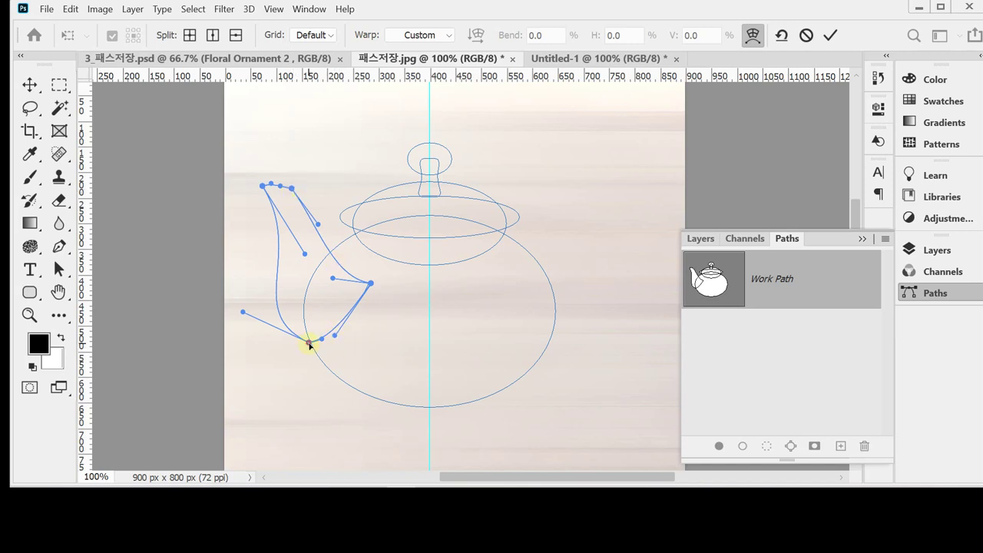
Step: Refine the spout's base corners and lower edge against the teapot body, apply the warp and convert the shape to a regular path
left_click_drag(309, 342, 314, 350)
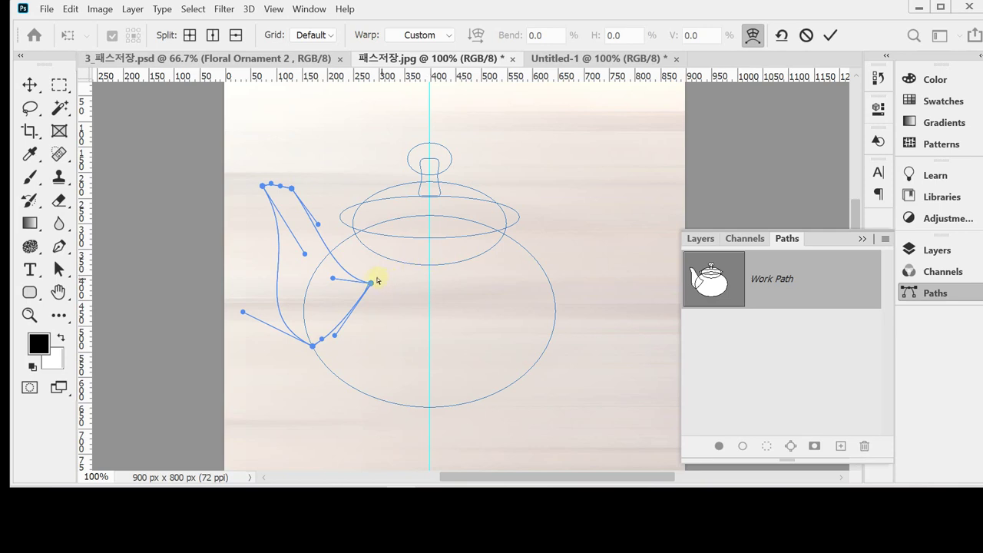
left_click_drag(372, 283, 371, 278)
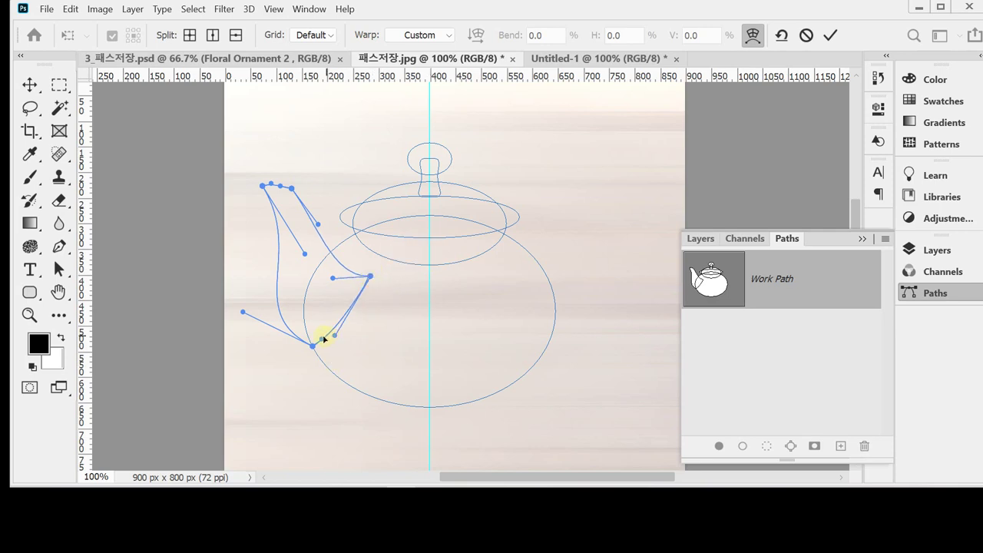
left_click_drag(325, 341, 334, 336)
left_click(281, 188)
left_click(830, 35)
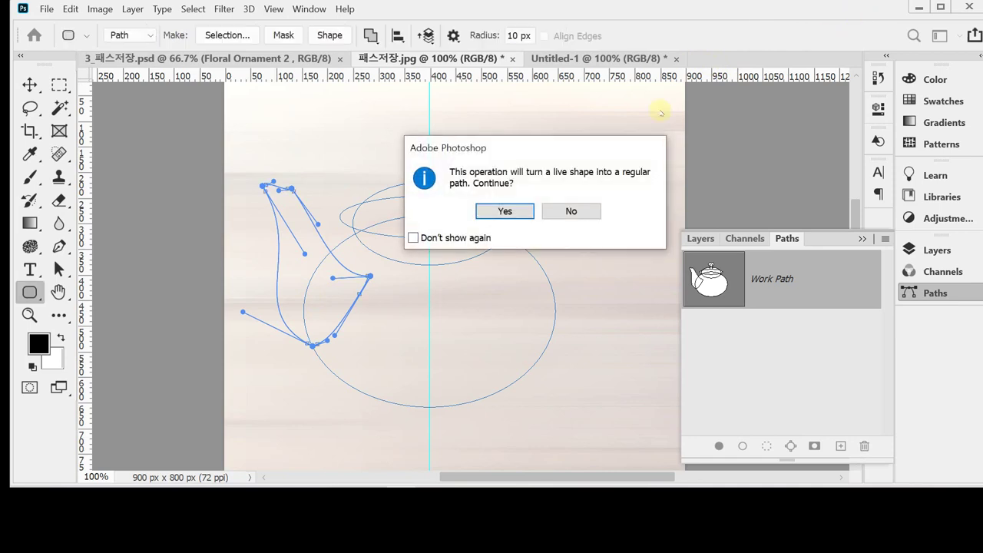
left_click(500, 214)
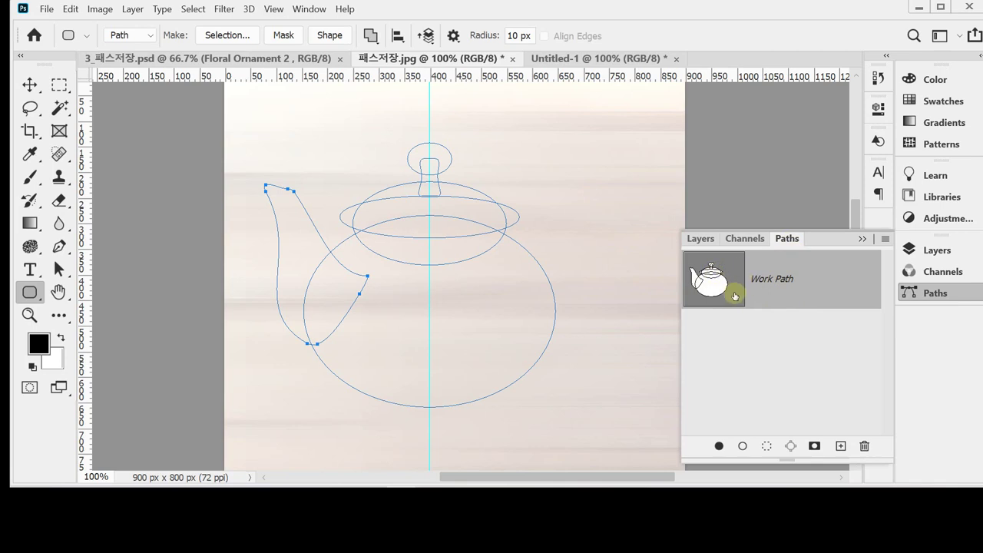
Step: Draw a large ellipse path with the Ellipse tool overlapping the teapot body's right side as the handle's outer outline, centred at about X 718, Y 460 px
left_click(31, 298)
key("shift+u")
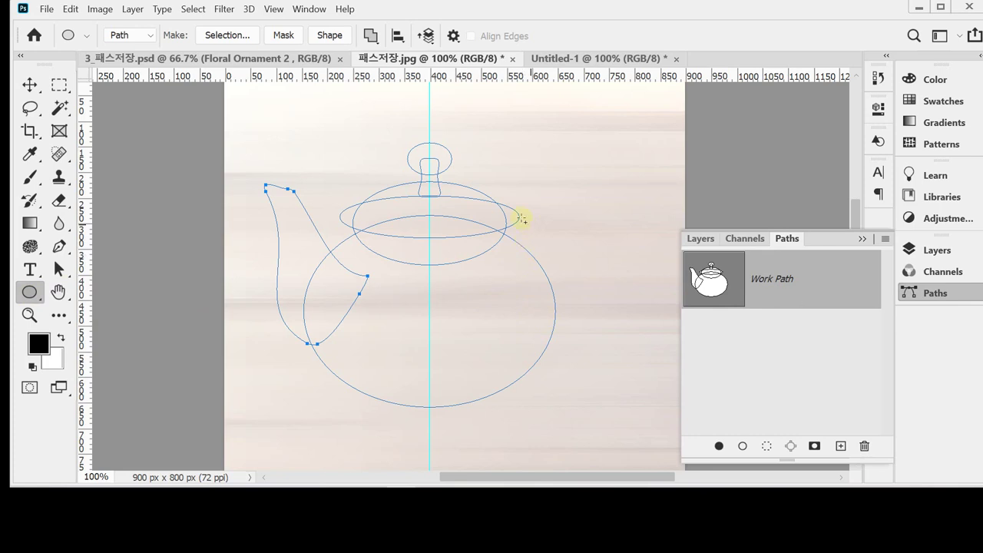
left_click_drag(531, 226, 579, 296)
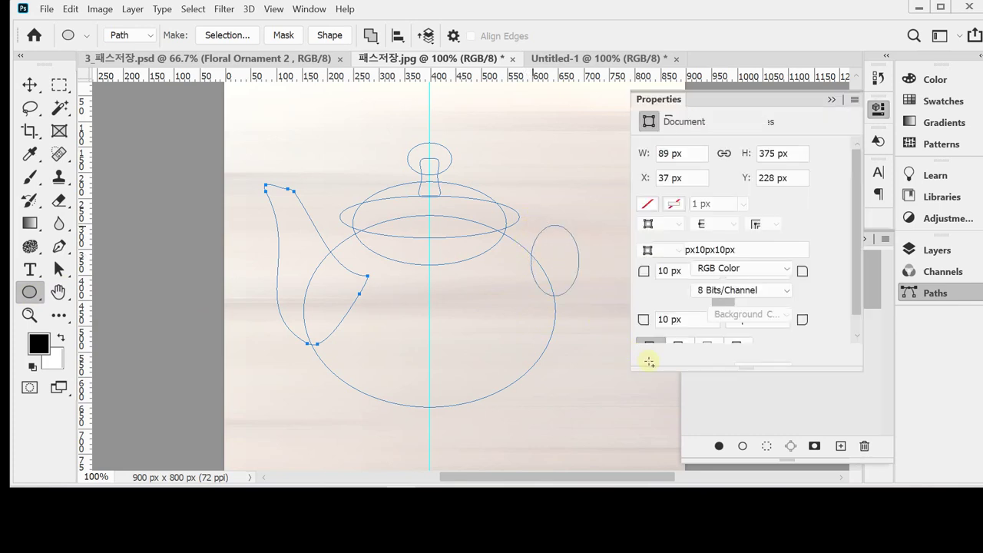
key("ctrl+z")
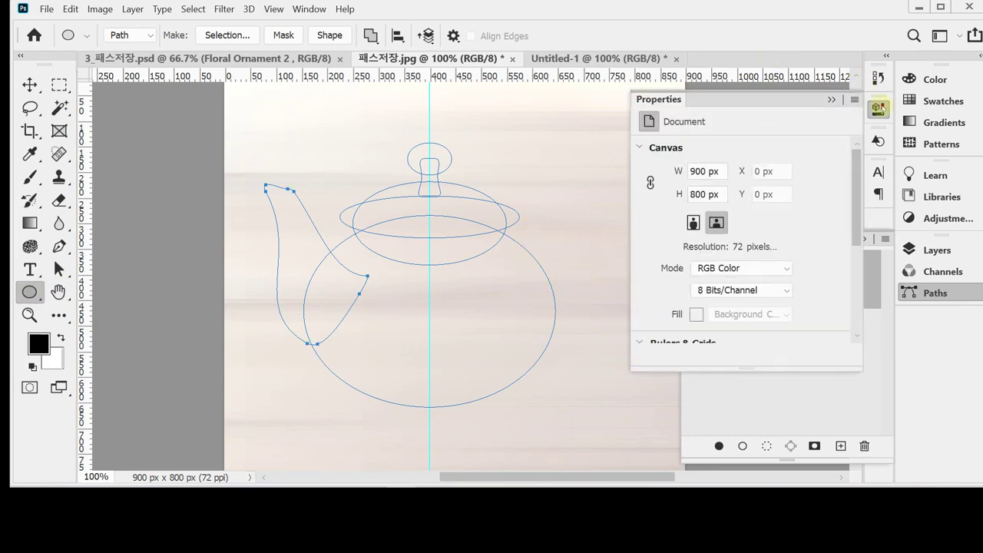
left_click(878, 108)
left_click_drag(516, 236, 660, 384)
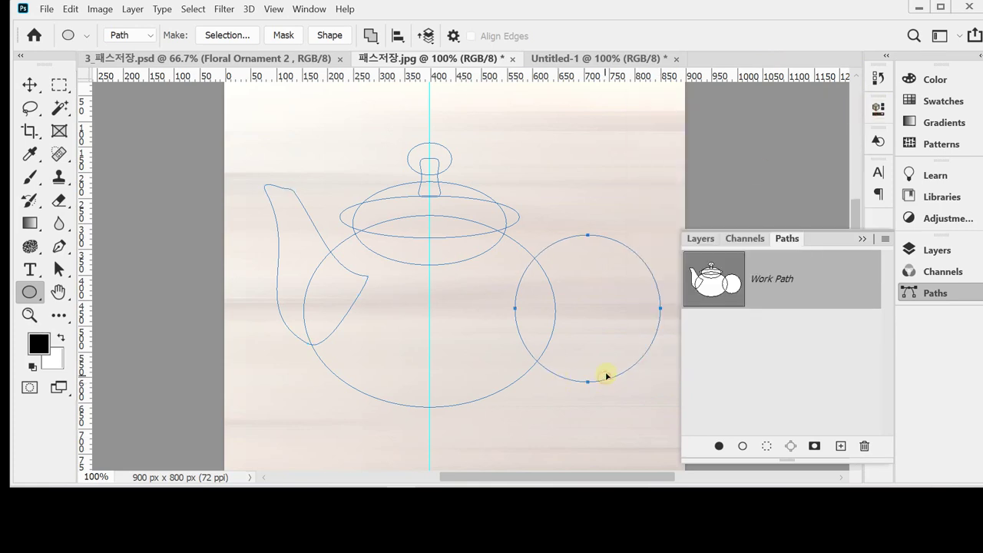
left_click_drag(604, 379, 608, 376)
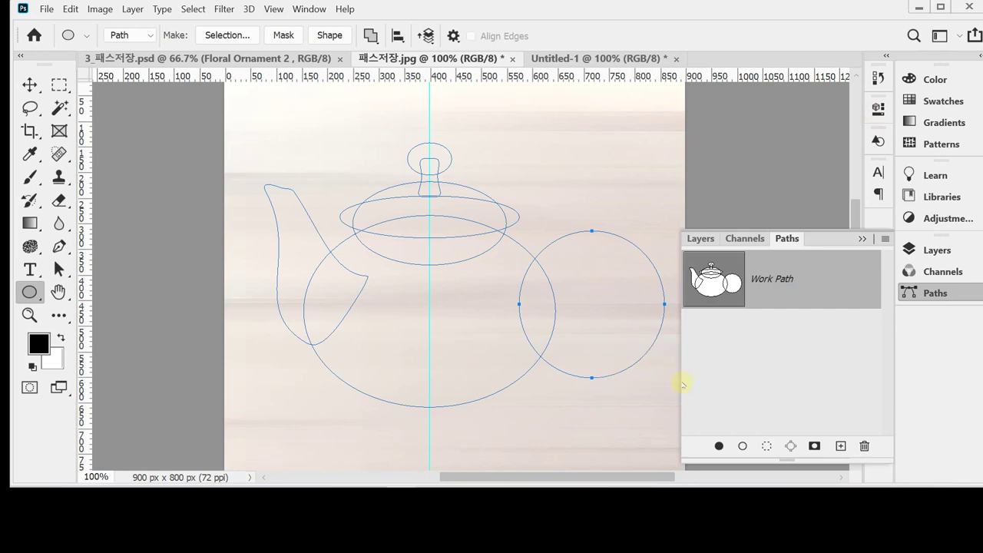
left_click_drag(679, 380, 705, 381)
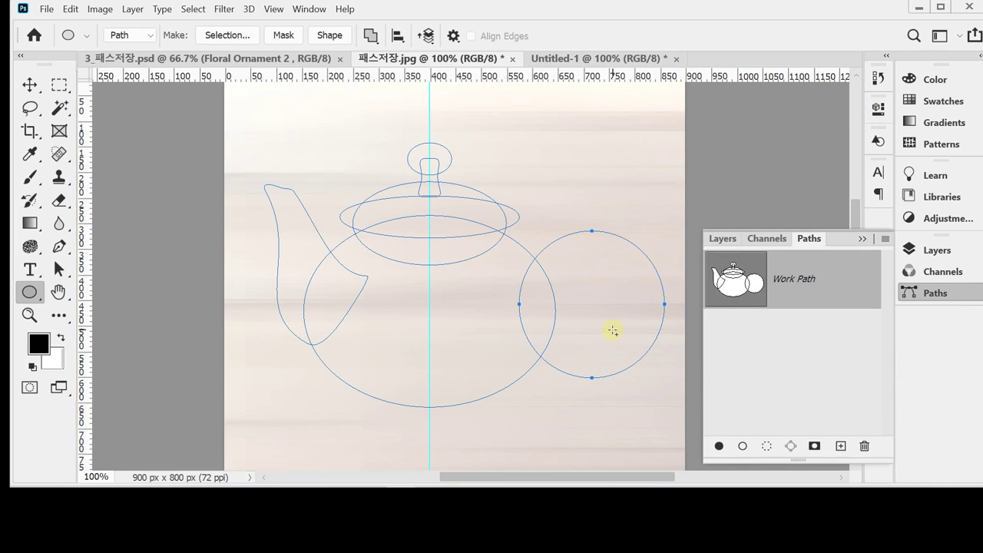
left_click_drag(605, 335, 563, 323)
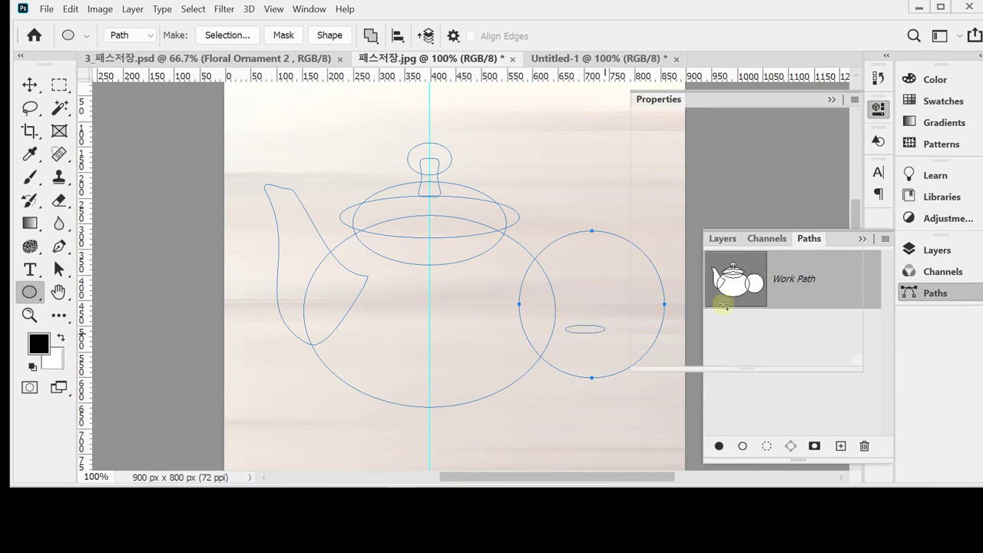
left_click(877, 109)
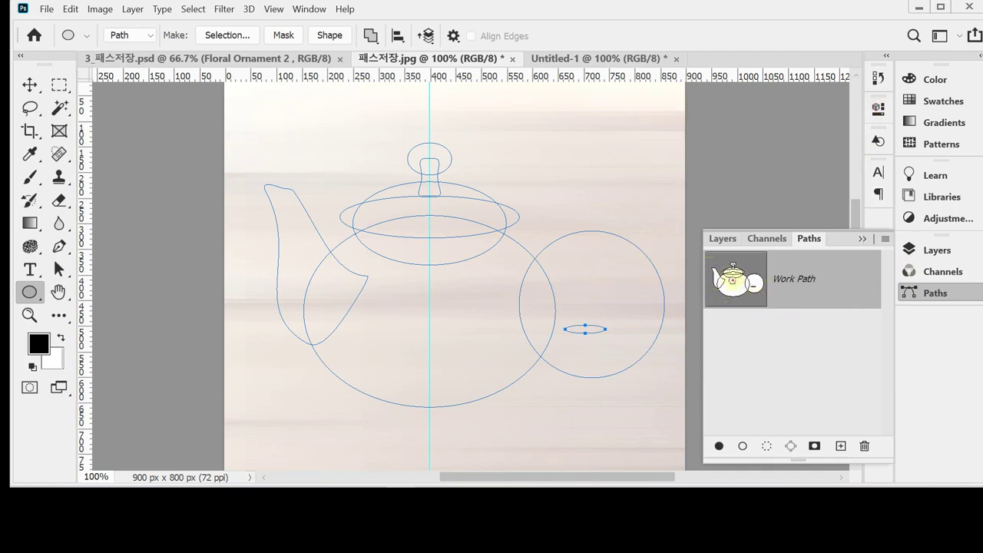
key("ctrl+z")
Step: Try the Subtract Front Shape operation on the handle's outer ellipse, and undo it
left_click(371, 35)
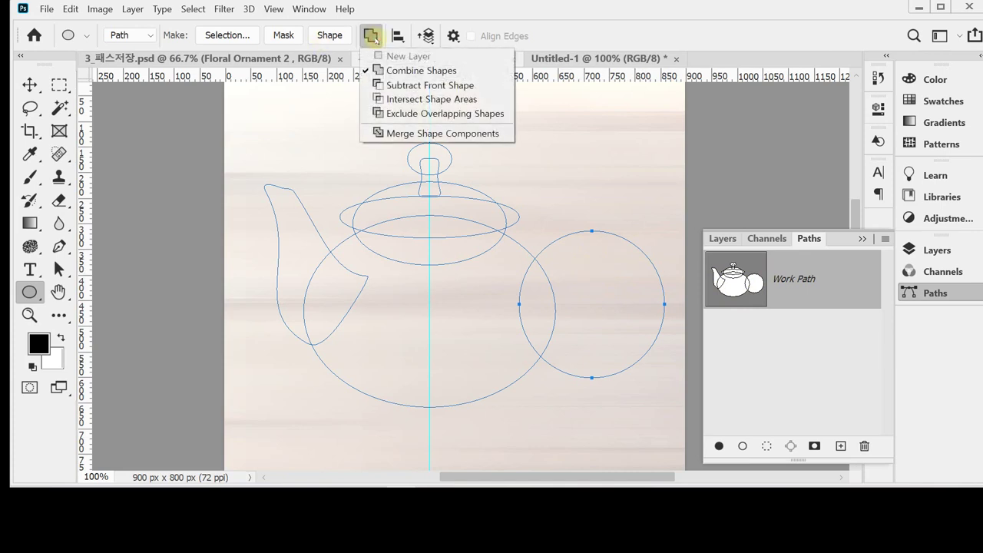
left_click(402, 86)
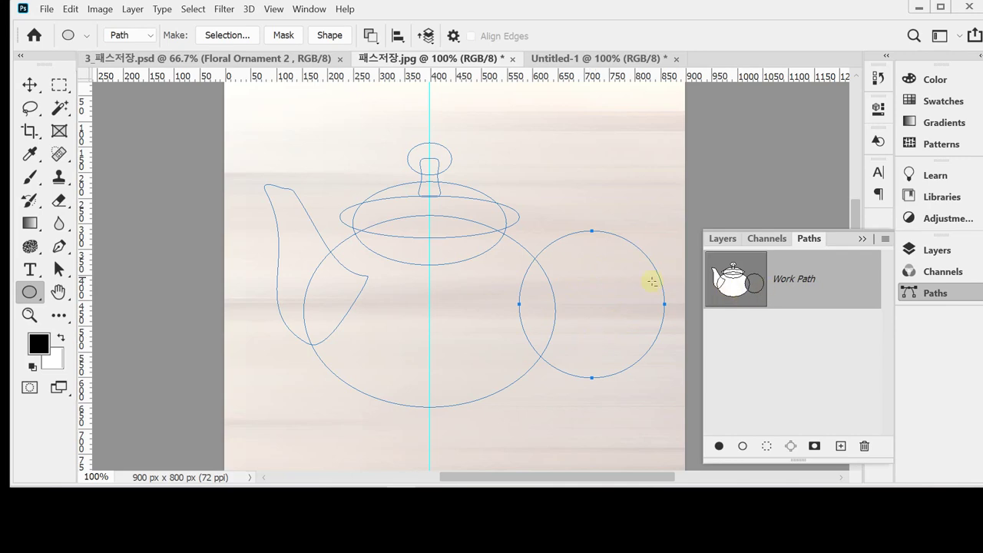
left_click(70, 8)
key("Escape")
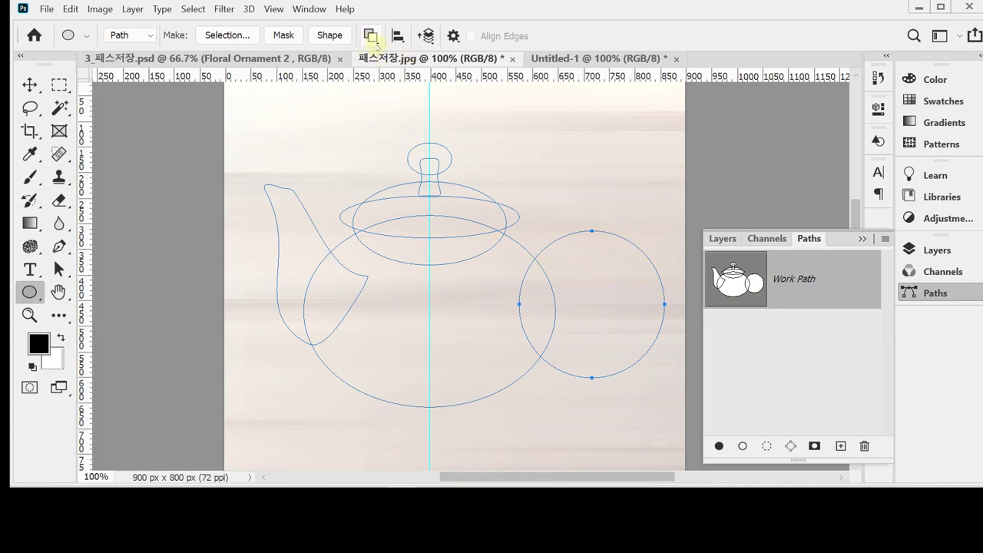
Step: With Combine Shapes active, draw a smaller ellipse of about 193 × 200 px inside the outer handle ellipse, at about X 635, Y 379 px
left_click(370, 36)
left_click(379, 70)
left_click_drag(548, 263, 650, 365)
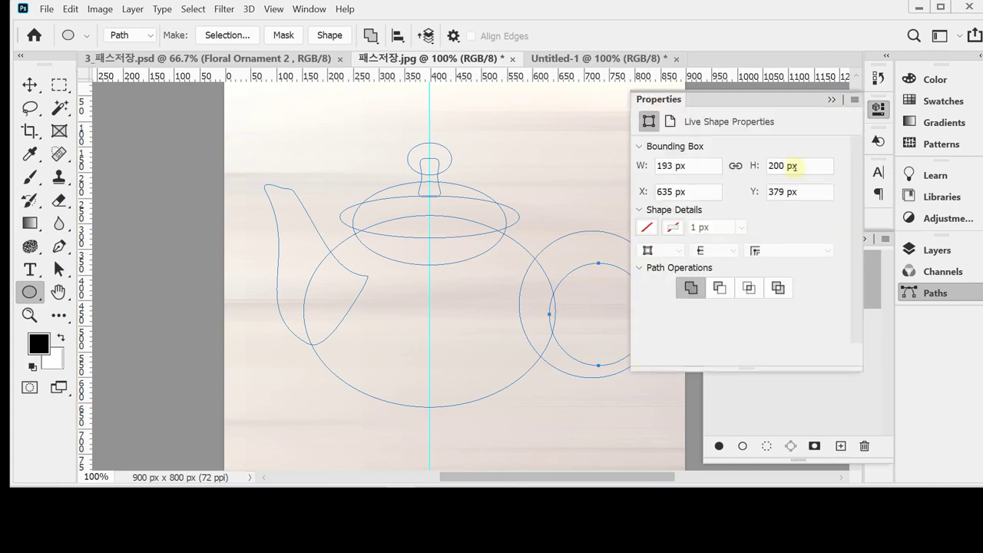
left_click(878, 108)
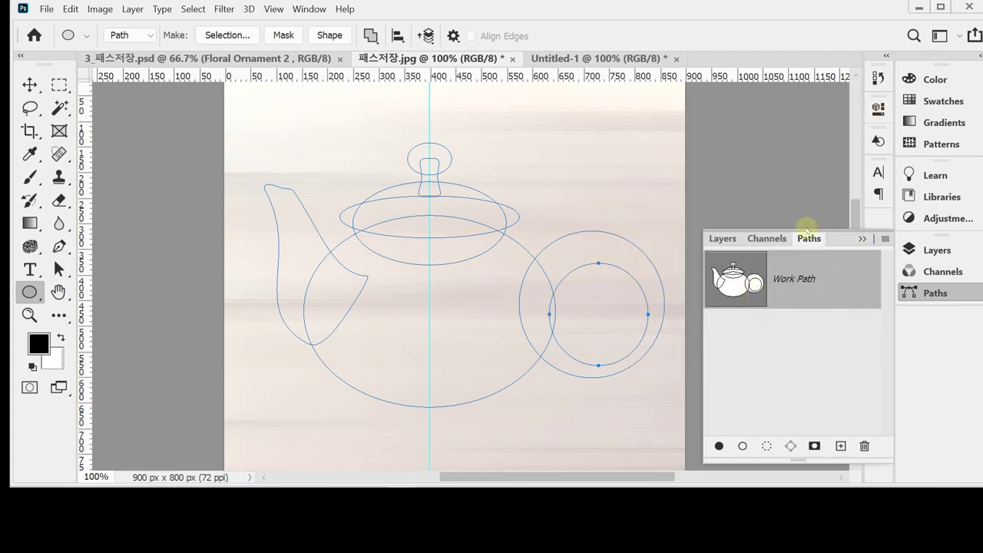
Step: Set the inner handle ellipse's path operation to Subtract Front Shape so it cuts a hole in the handle
left_click(878, 108)
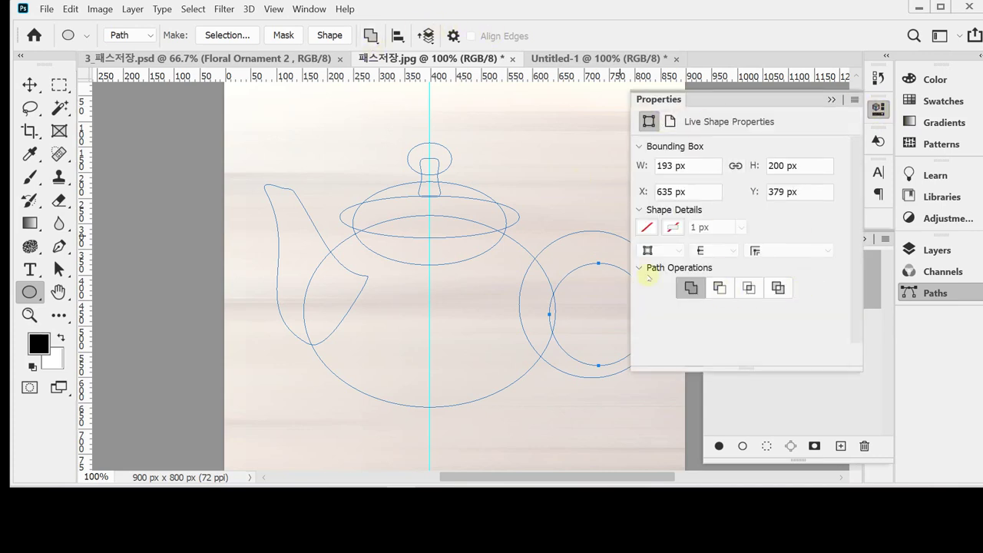
left_click(720, 288)
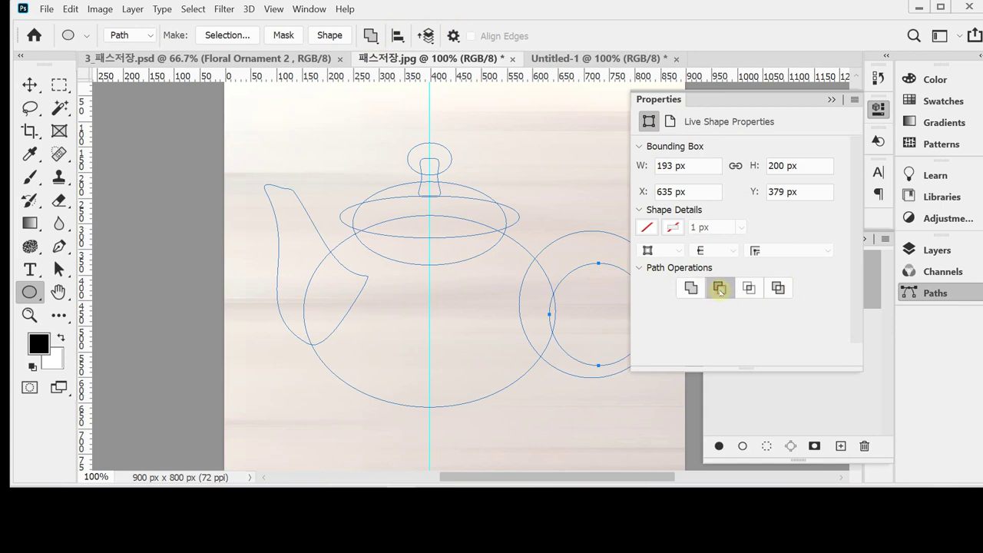
left_click(370, 35)
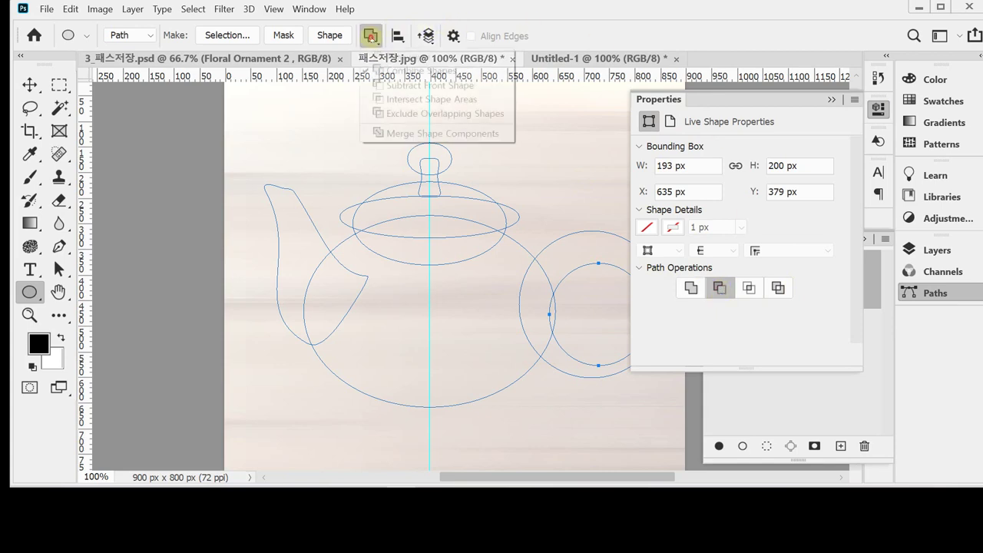
left_click(370, 36)
left_click(370, 36)
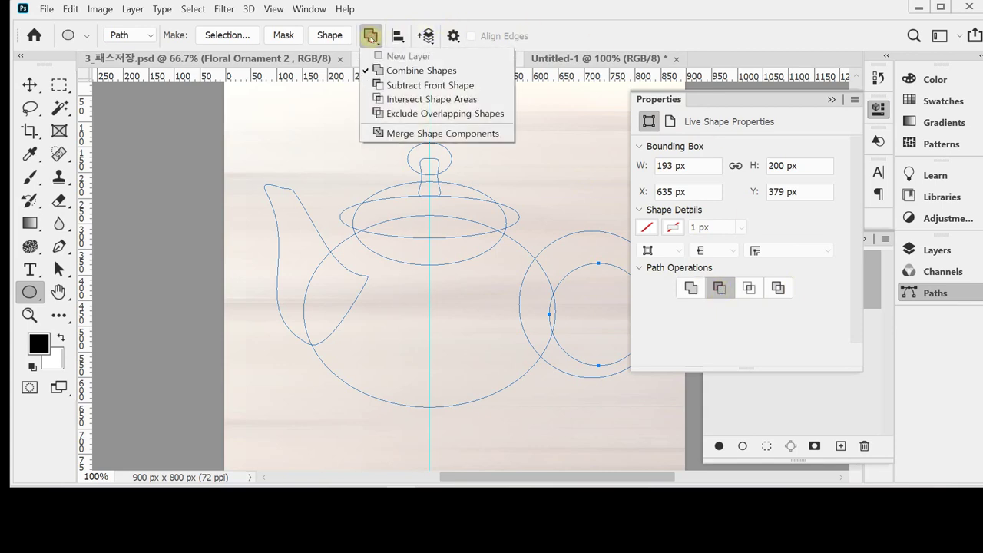
left_click(393, 85)
left_click(880, 112)
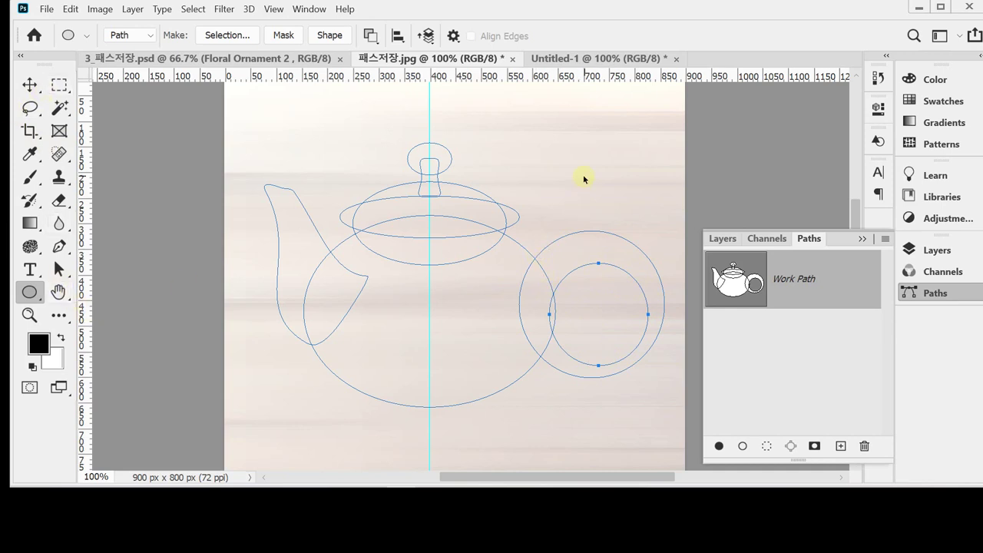
Step: Select both handle ellipses and align their horizontal and vertical centres to each other
left_click_drag(582, 176, 618, 295)
key("Escape")
left_click_drag(581, 171, 608, 291)
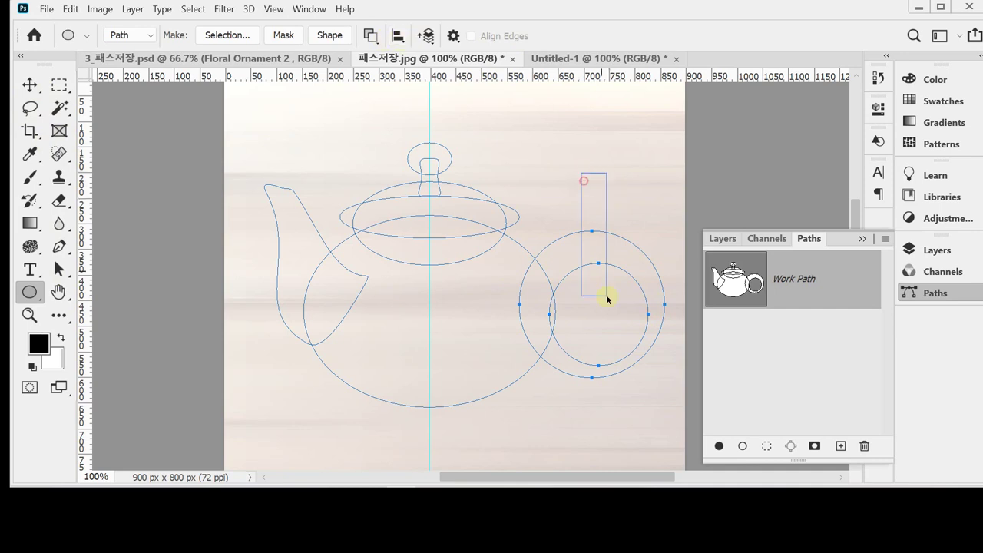
key("Escape")
left_click(397, 35)
left_click(343, 79)
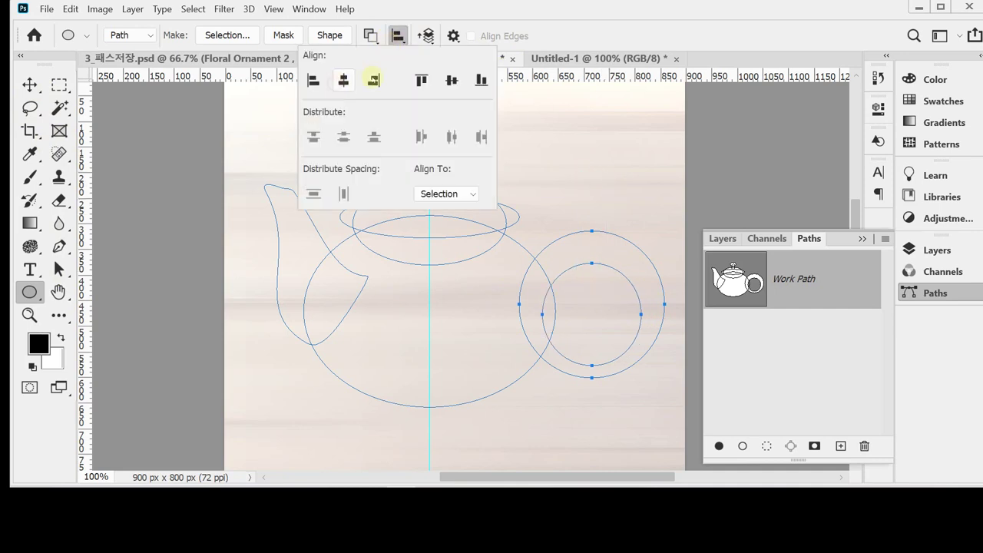
left_click(452, 79)
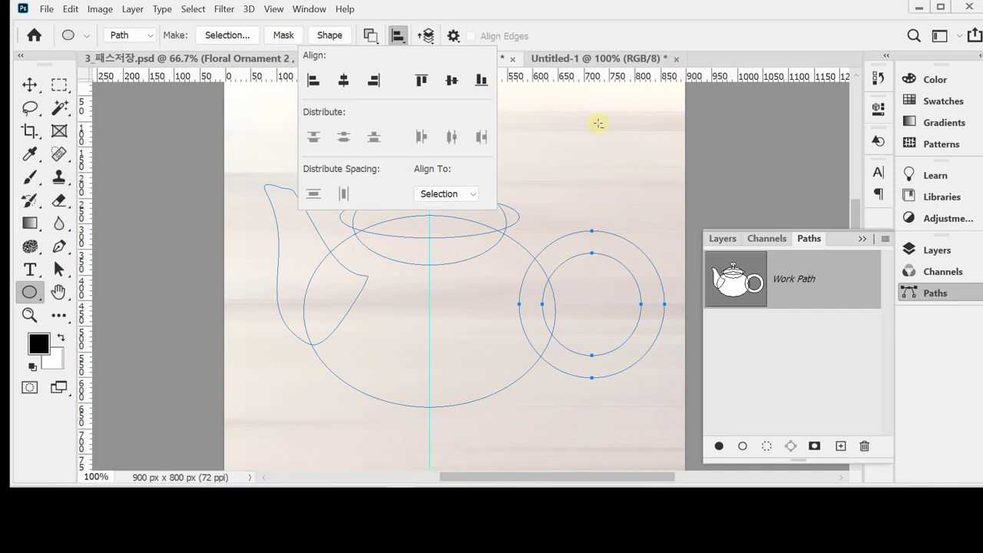
left_click(540, 21)
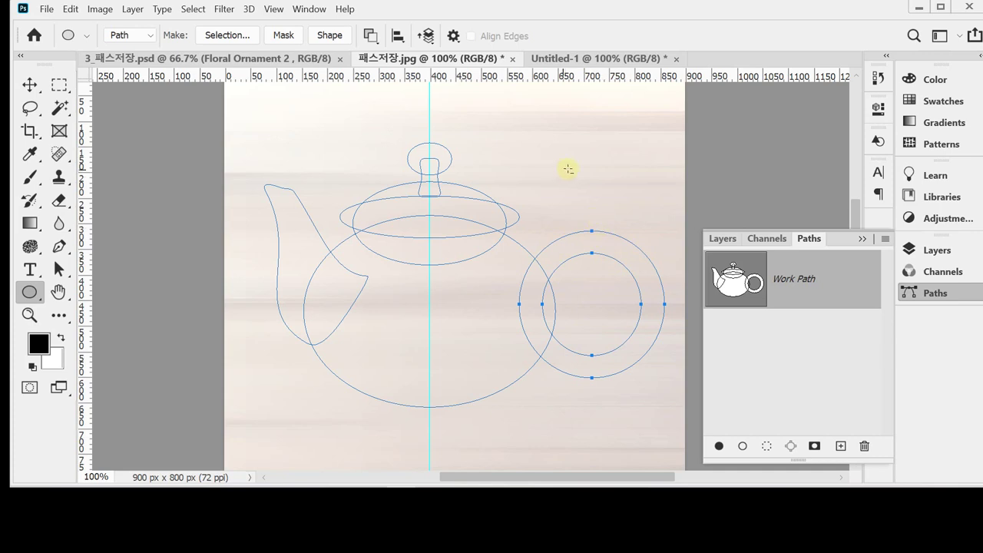
Step: Select both handle ellipses, start a free transform and rotate them about 26.25°
left_click_drag(574, 165, 609, 299)
key("ctrl+z")
left_click_drag(568, 184, 615, 321)
key("ctrl+z")
key("ctrl+t")
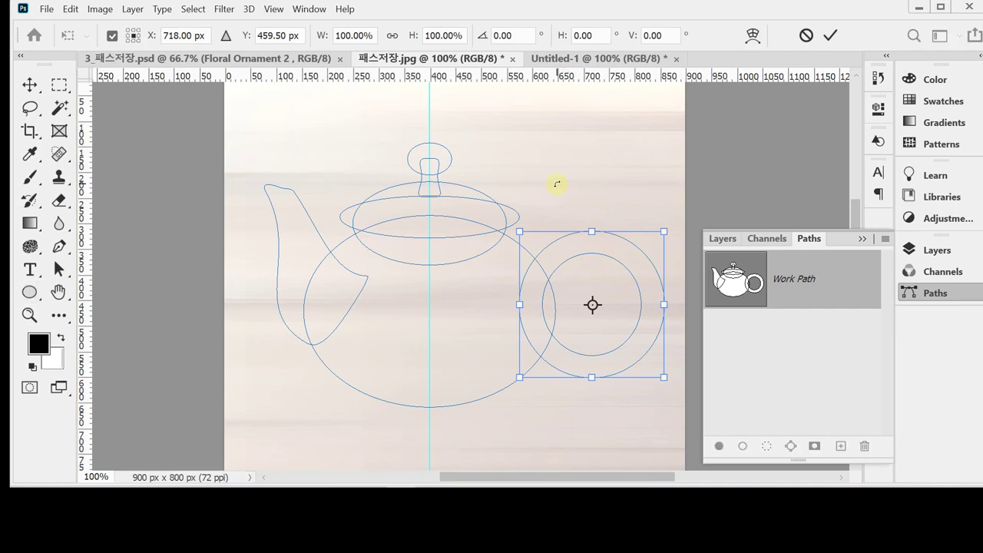
left_click_drag(557, 183, 614, 185)
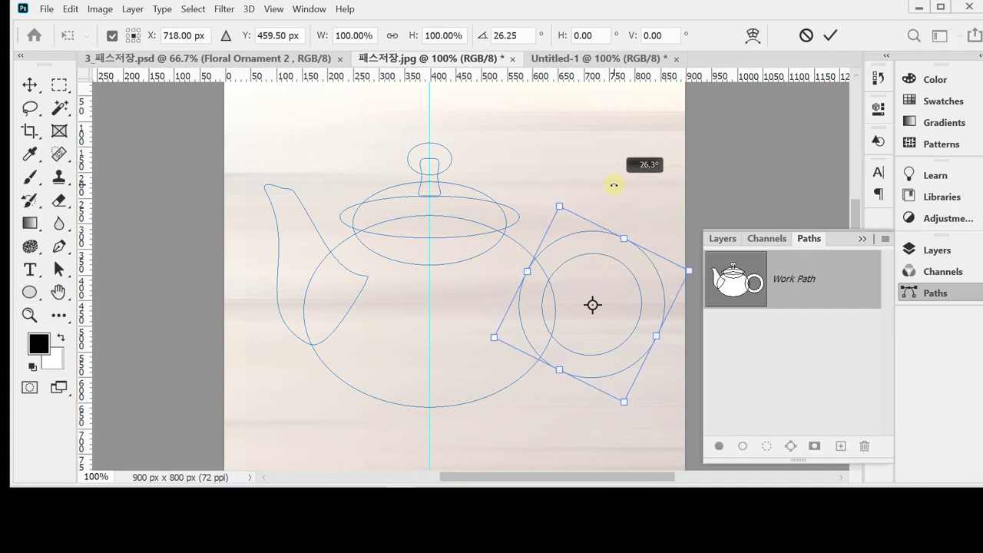
Step: Scale the rotated handle ellipses to 93.87% width and 104.35% height, and nudge them to about X 719.74, Y 472.41 px
left_click_drag(624, 237, 628, 229)
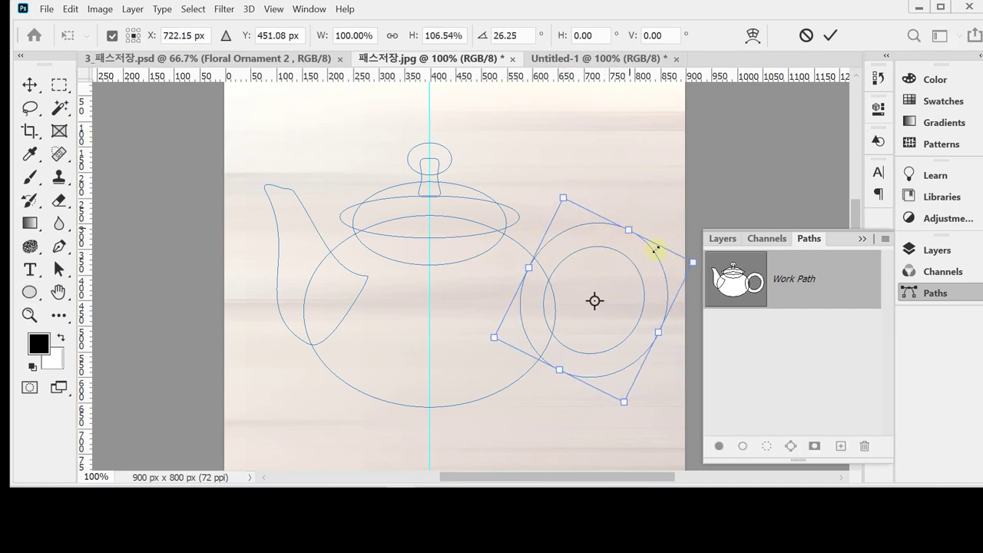
left_click_drag(654, 265, 651, 278)
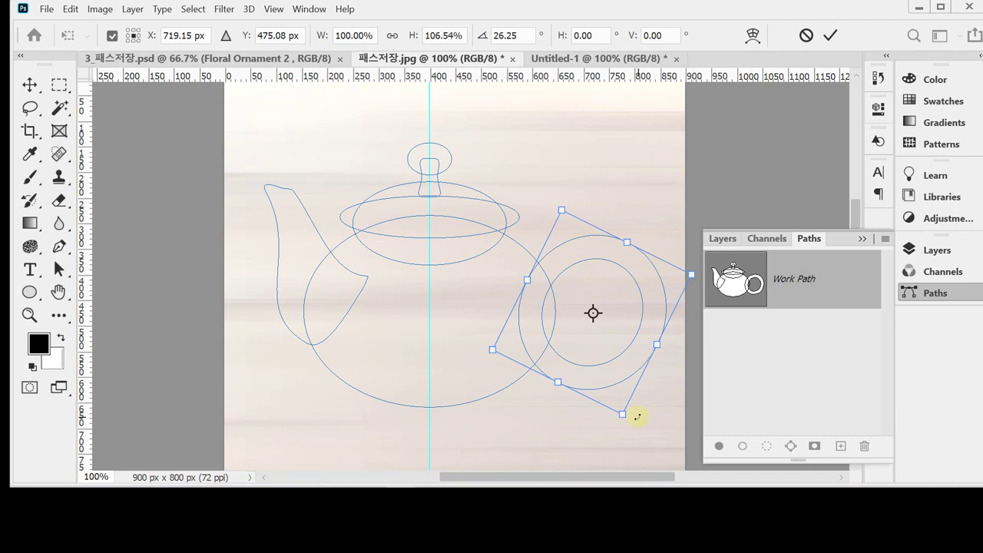
left_click_drag(624, 415, 621, 410)
key("Left")
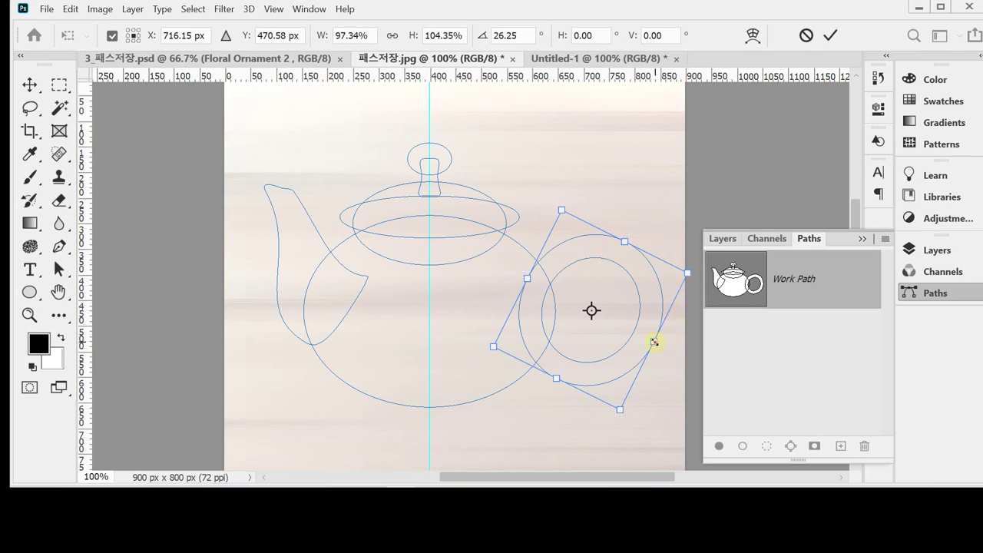
left_click_drag(653, 341, 649, 338)
key("Right")
key("Right")
key("Right")
key("Down")
key("Down")
key("Down")
key("Right")
key("Right")
key("Right")
key("Right")
key("Right")
key("Down")
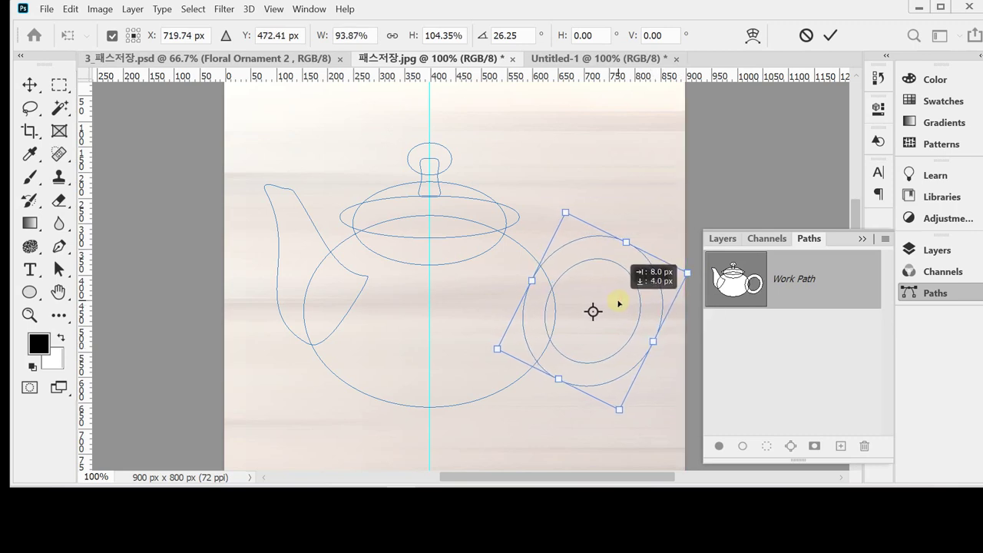
Step: Warp the lower edge of the handle ellipses toward the teapot body, and apply the transform, converting the live shapes to regular paths
right_click(612, 283)
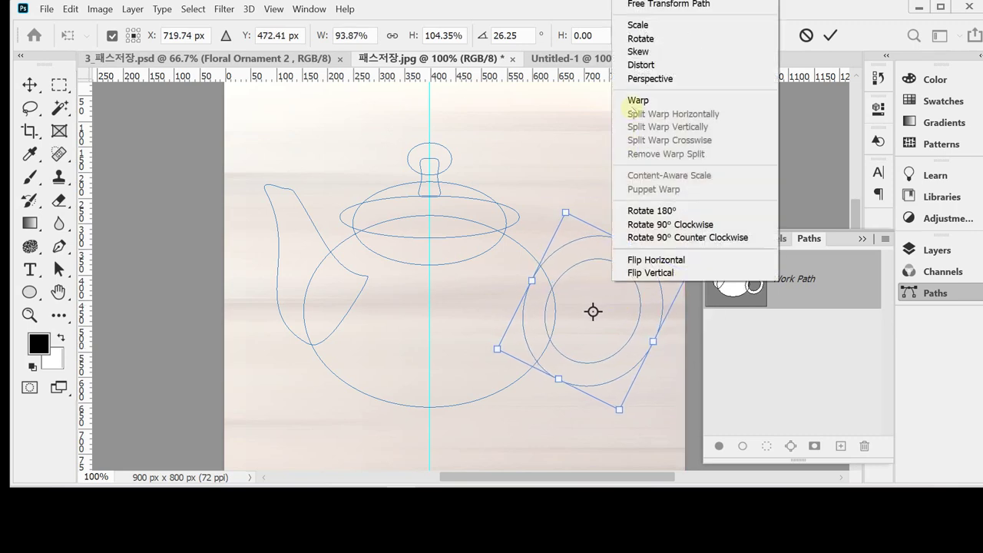
left_click(633, 99)
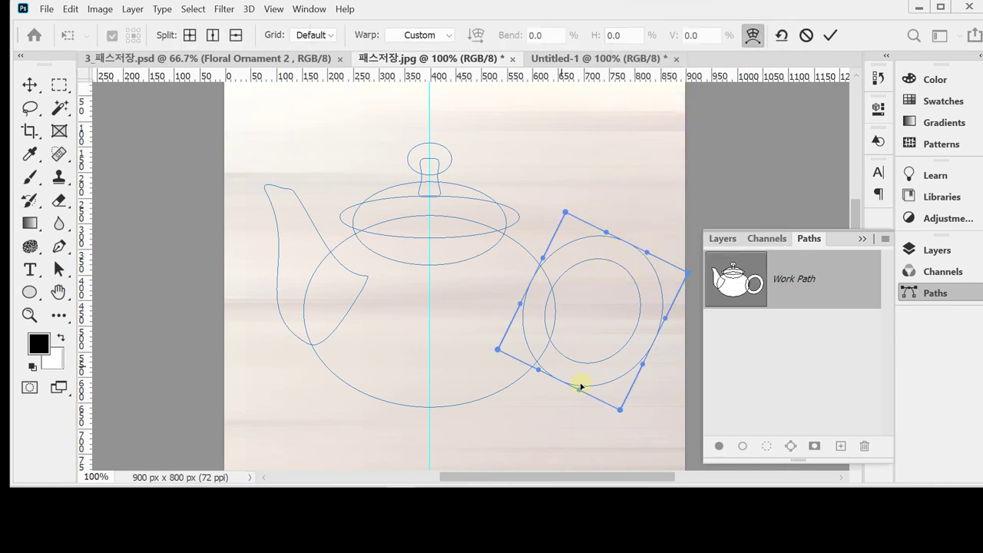
left_click_drag(575, 390, 536, 377)
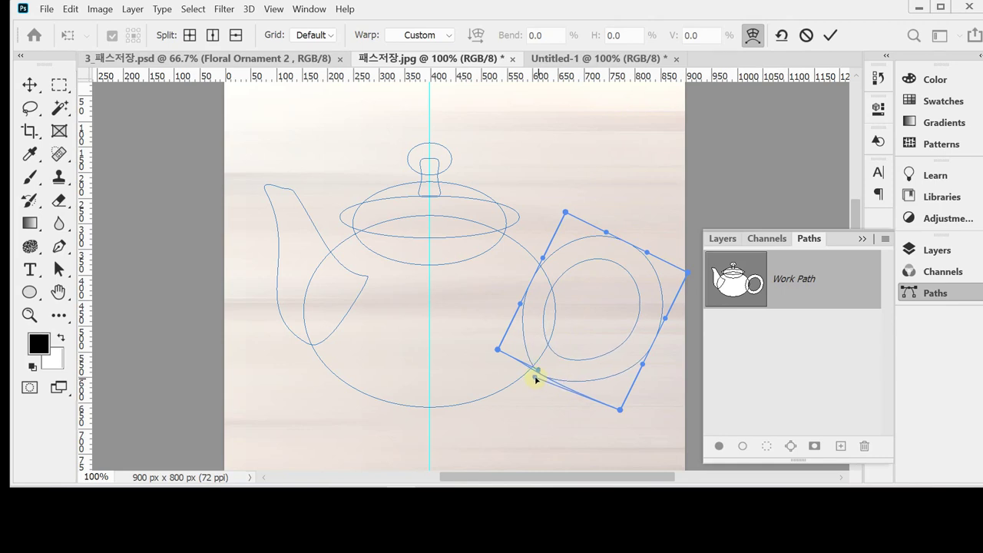
left_click_drag(536, 377, 530, 375)
left_click(829, 35)
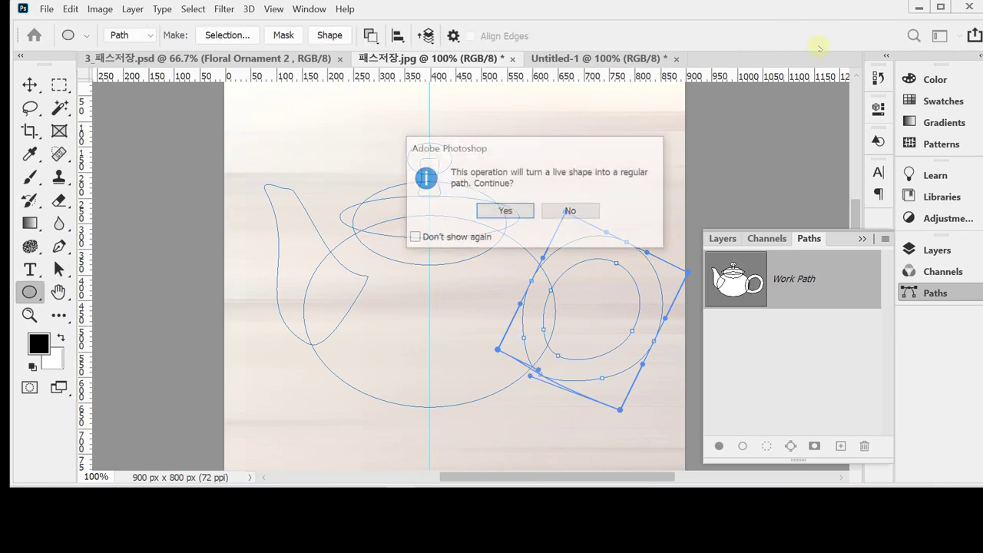
left_click(504, 211)
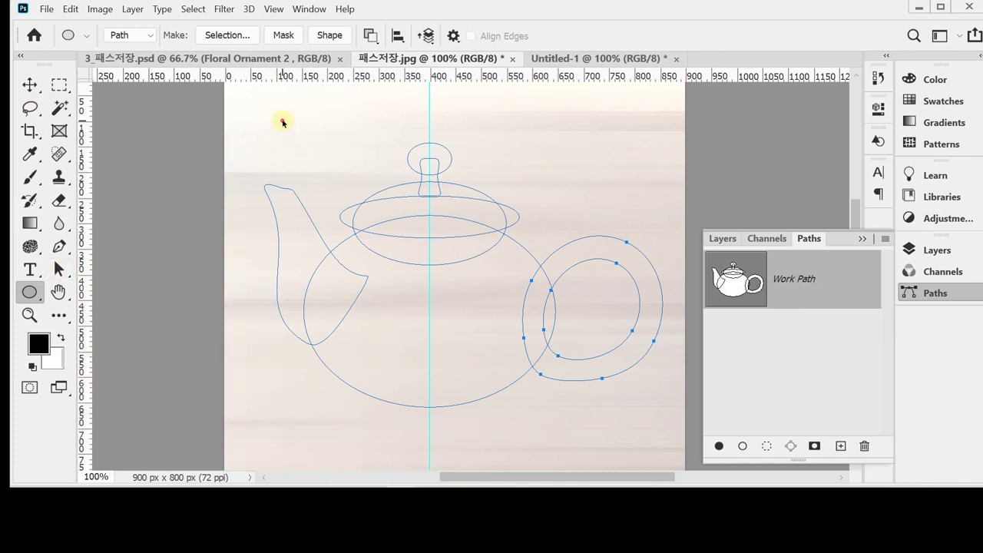
Step: Try Merge Shape Components on all teapot shapes with the handle ellipses still separate, and undo it
left_click_drag(281, 119, 612, 384)
left_click_drag(285, 131, 605, 413)
left_click(370, 36)
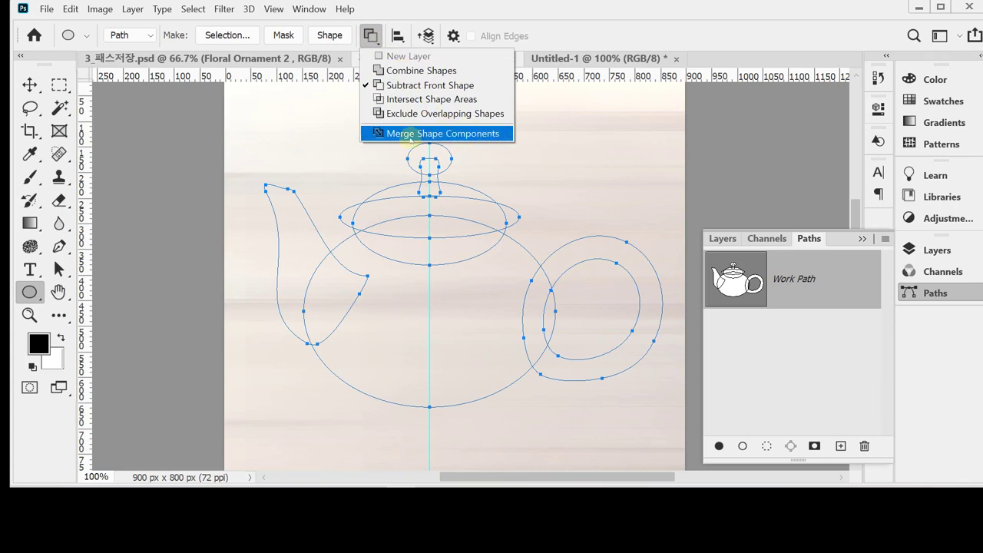
left_click(463, 133)
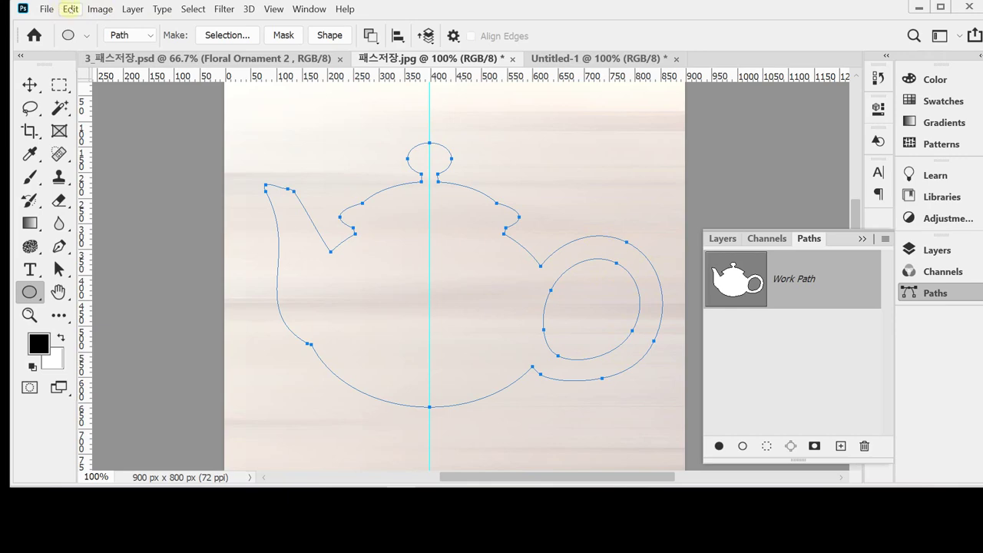
left_click(70, 9)
left_click(138, 2)
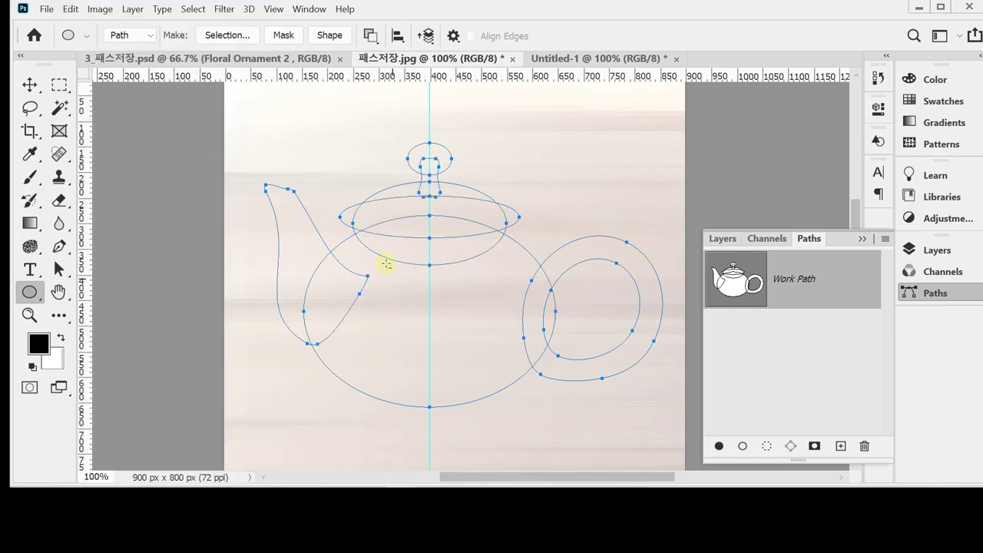
Step: Select only the two handle shapes and merge their shape components into a single ring
left_click_drag(582, 164, 632, 285)
left_click_drag(593, 180, 634, 310)
left_click(371, 37)
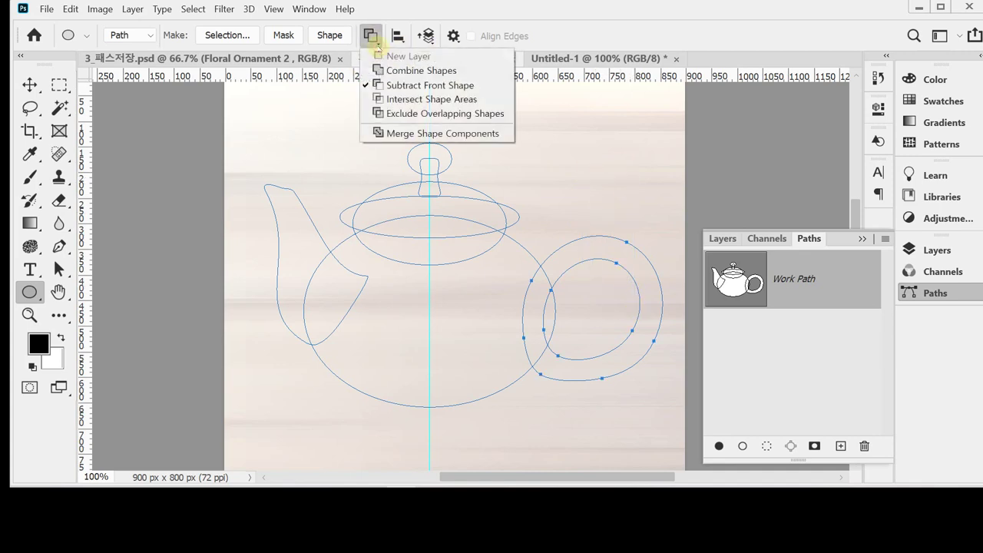
left_click(403, 135)
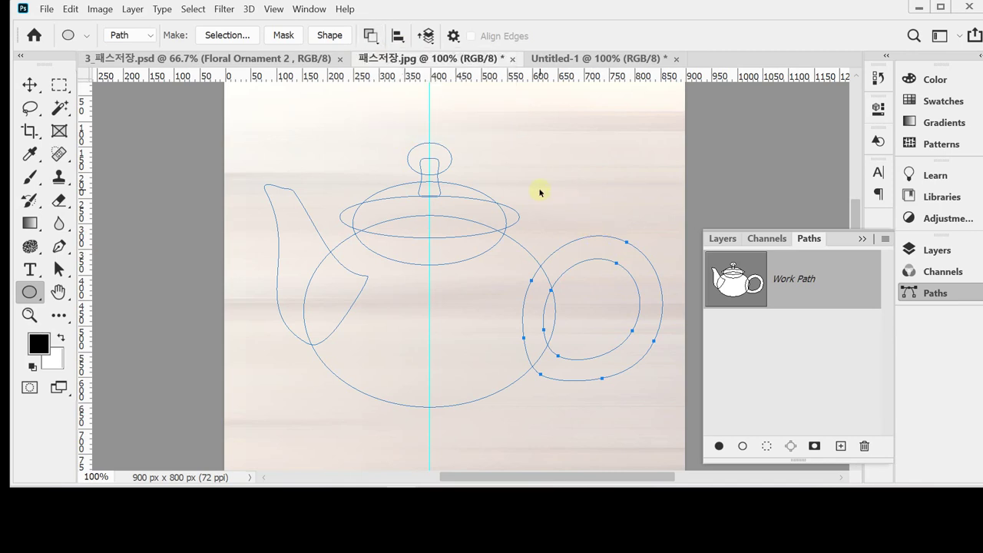
key("Return")
Step: Try merging the handle ring with all the other teapot shapes, and undo the merge
left_click_drag(263, 125, 593, 402)
left_click(370, 35)
left_click(408, 133)
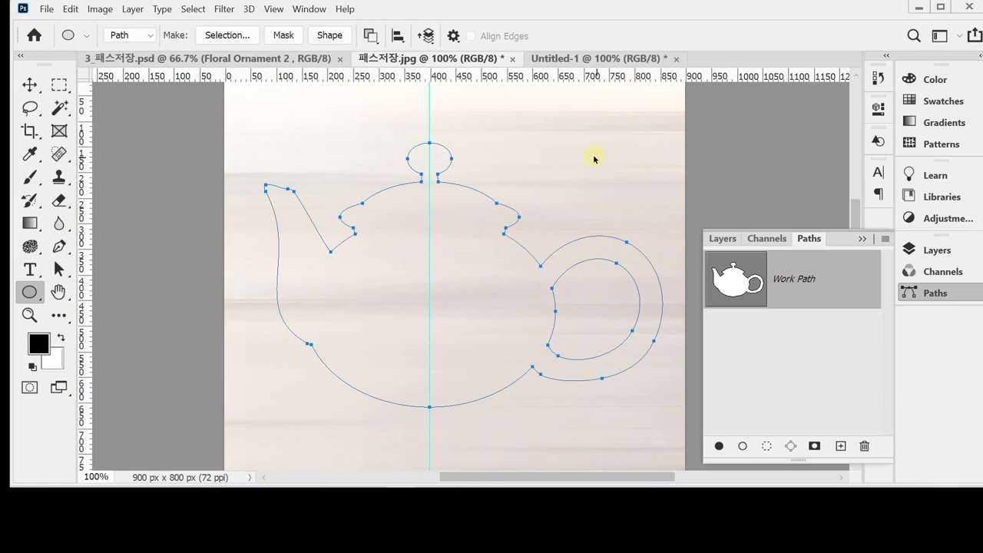
key("ctrl+z")
Step: Move the handle ring slightly up and toward the body, and merge all teapot shapes into one outline
left_click_drag(573, 156, 629, 307)
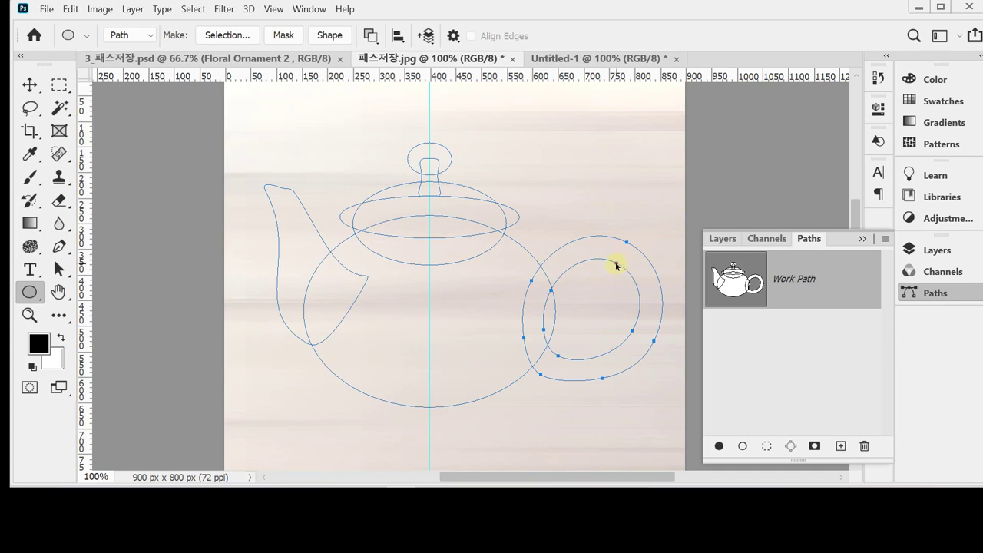
left_click_drag(617, 266, 611, 265)
left_click_drag(279, 123, 604, 383)
left_click(371, 35)
left_click(419, 133)
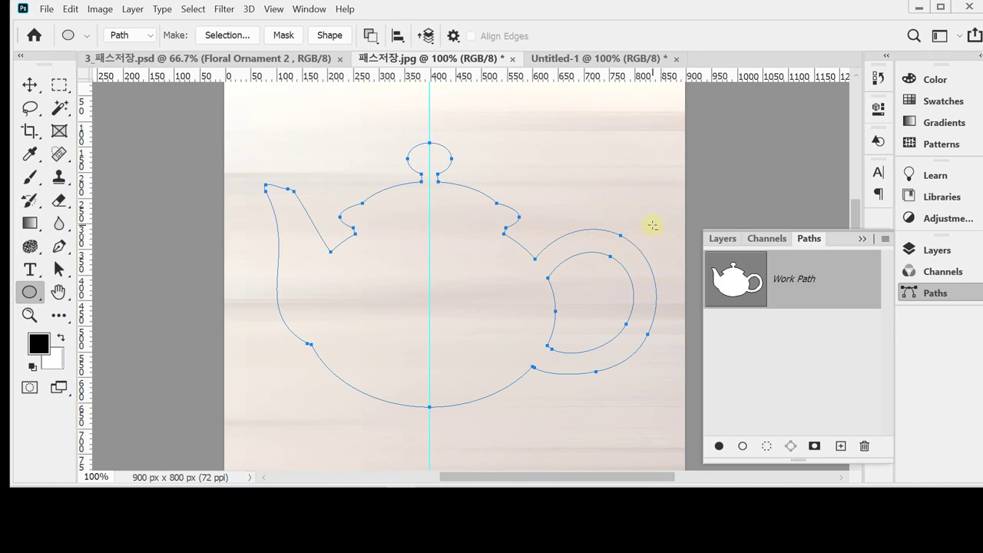
Step: Save the merged teapot work path under the name 티포트
left_click(757, 354)
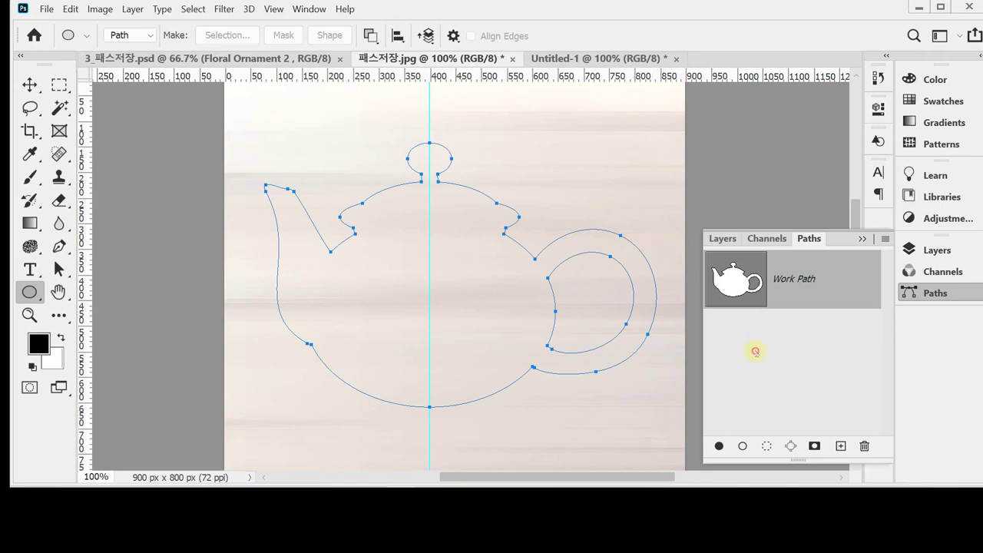
left_click(785, 280)
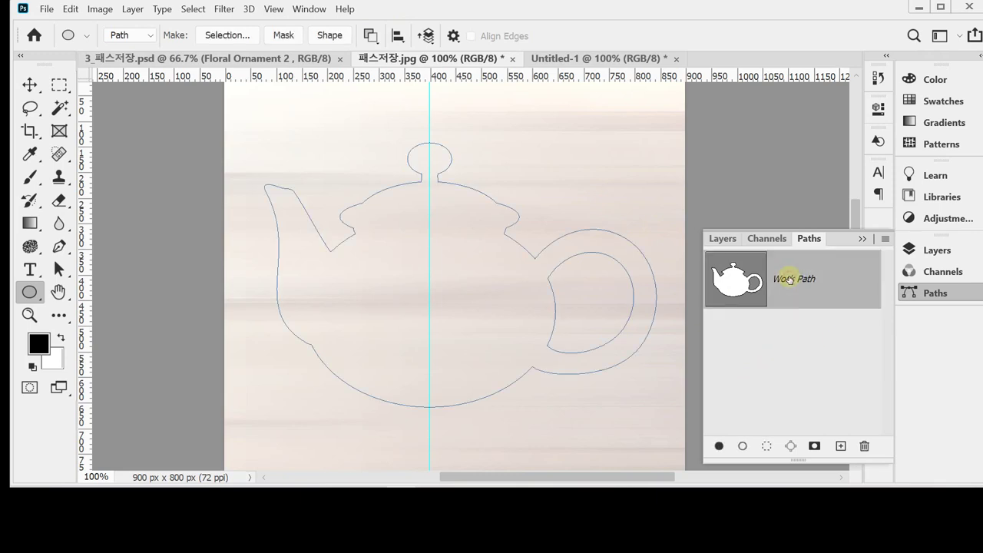
left_click(796, 353)
left_click(795, 282)
double_click(791, 281)
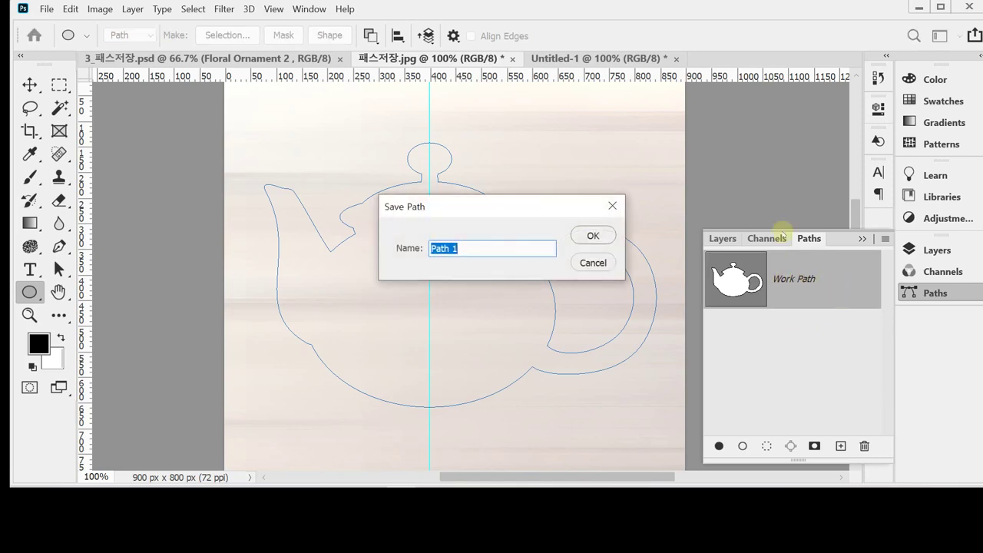
type("티포트")
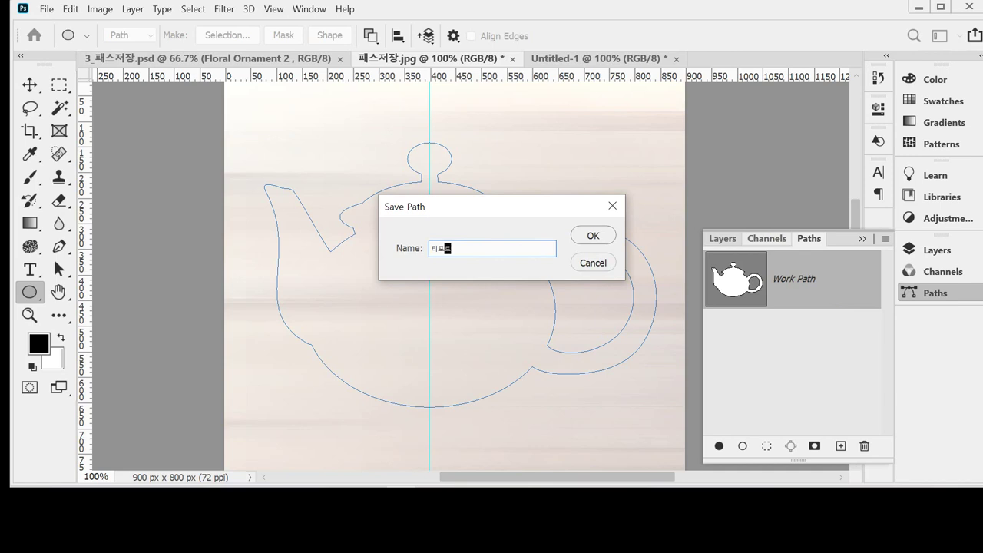
key("Return")
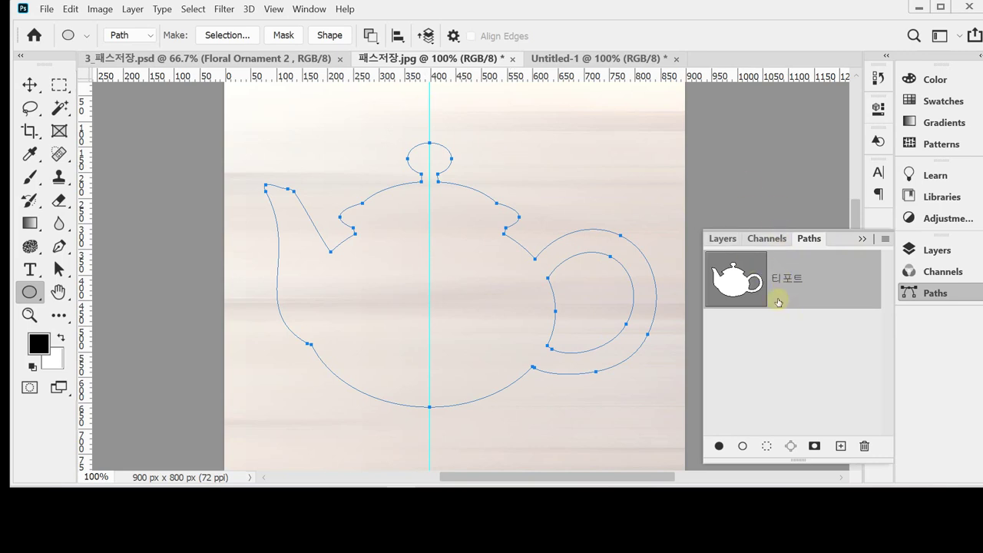
Step: Create a new empty layer above the Background layer
left_click(929, 292)
left_click(922, 250)
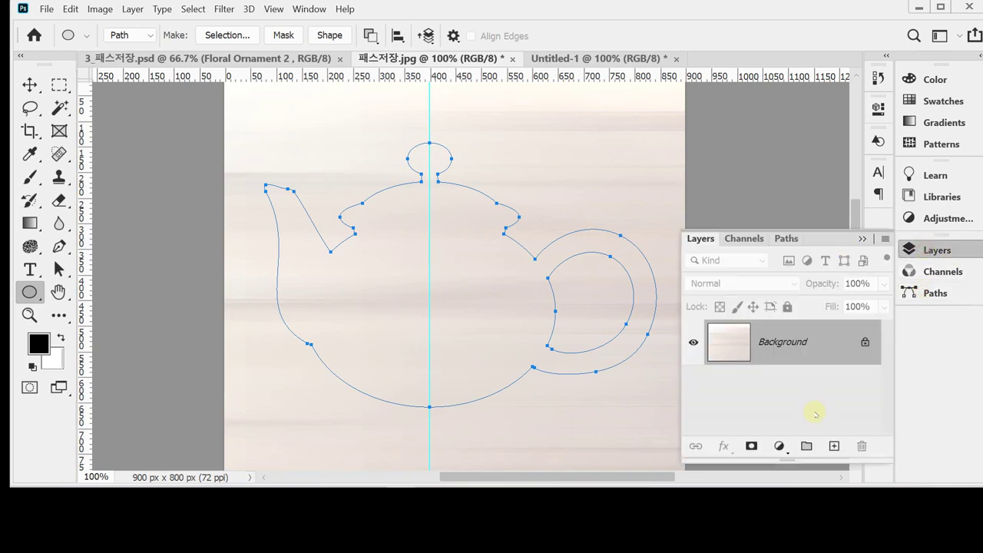
left_click(834, 445)
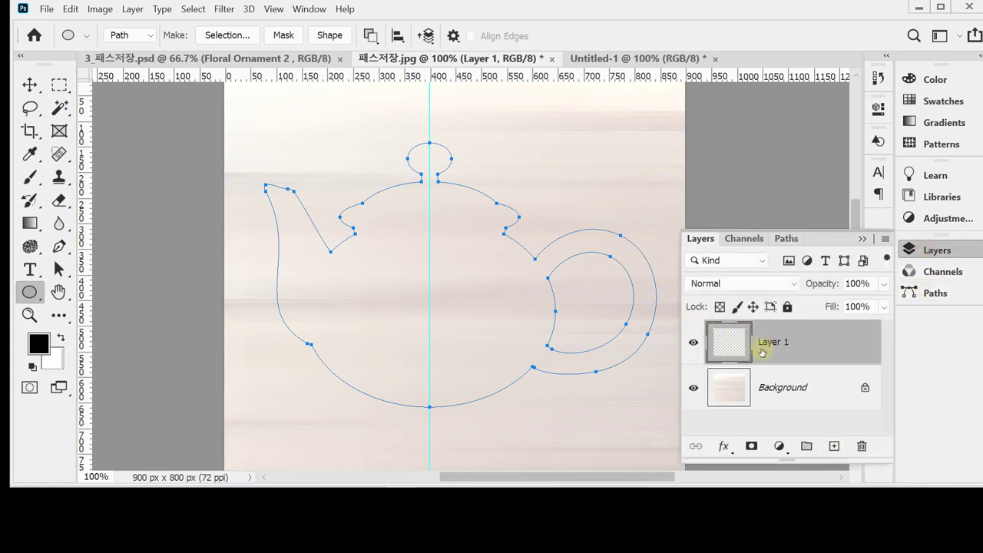
Step: Make white the foreground colour, fill the 티포트 path with it on the new layer, and deselect the path
left_click(936, 292)
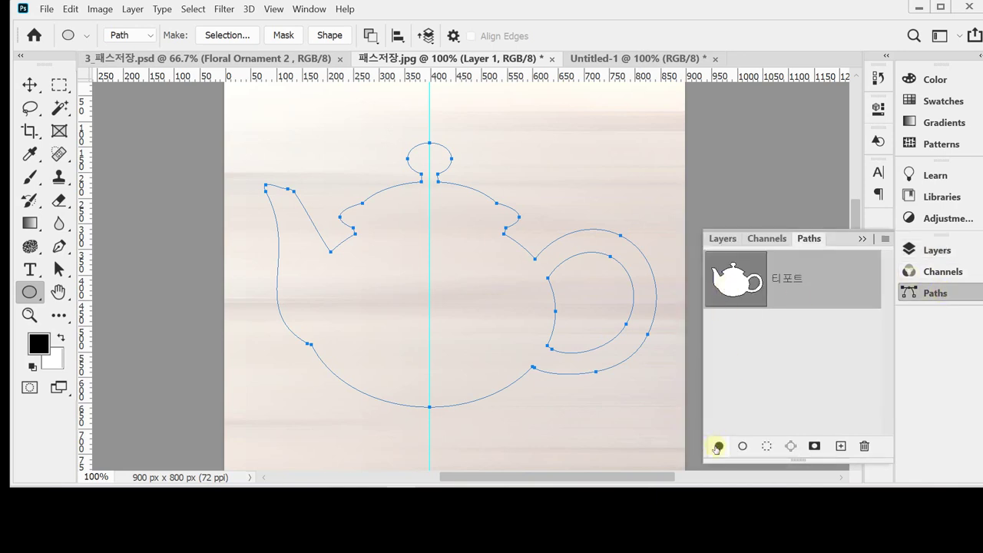
left_click(61, 338)
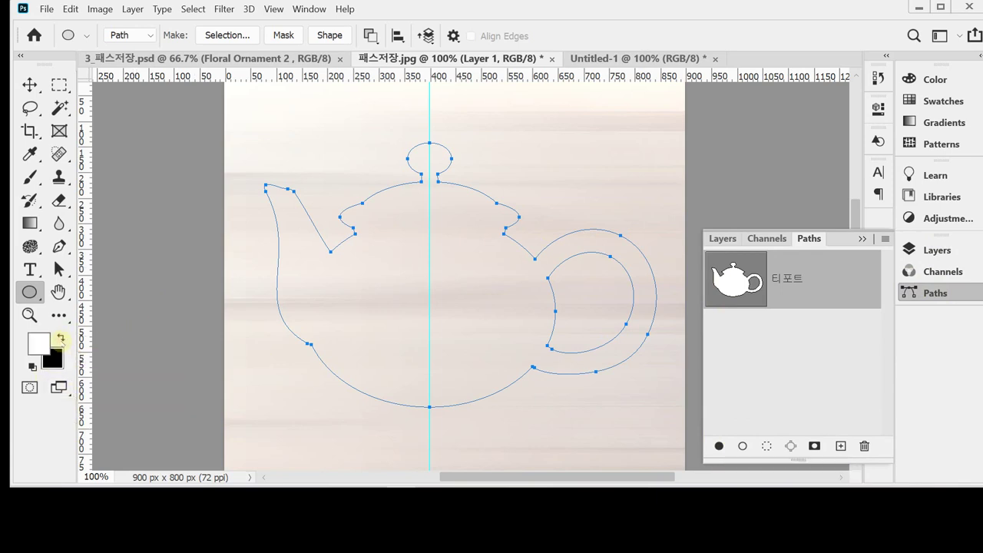
left_click(60, 338)
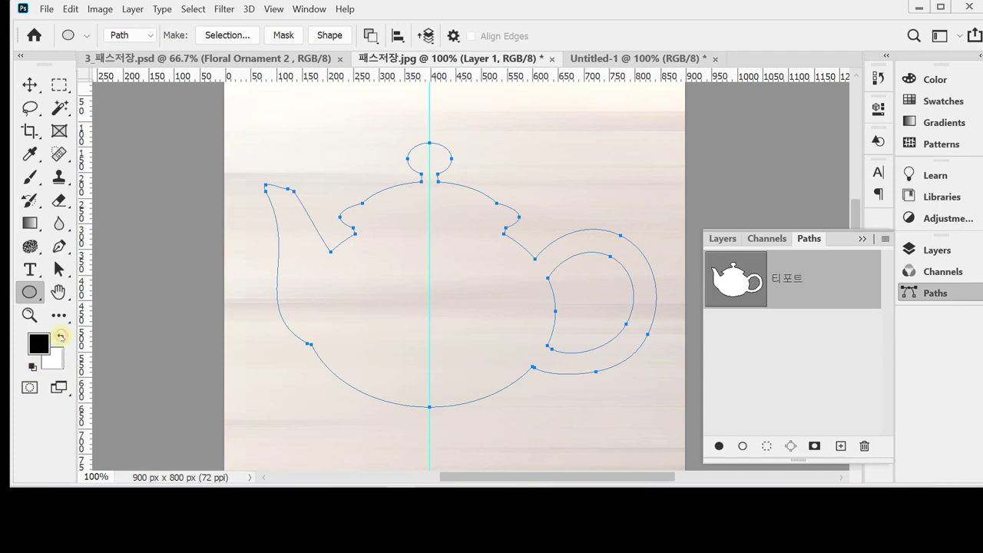
left_click(60, 338)
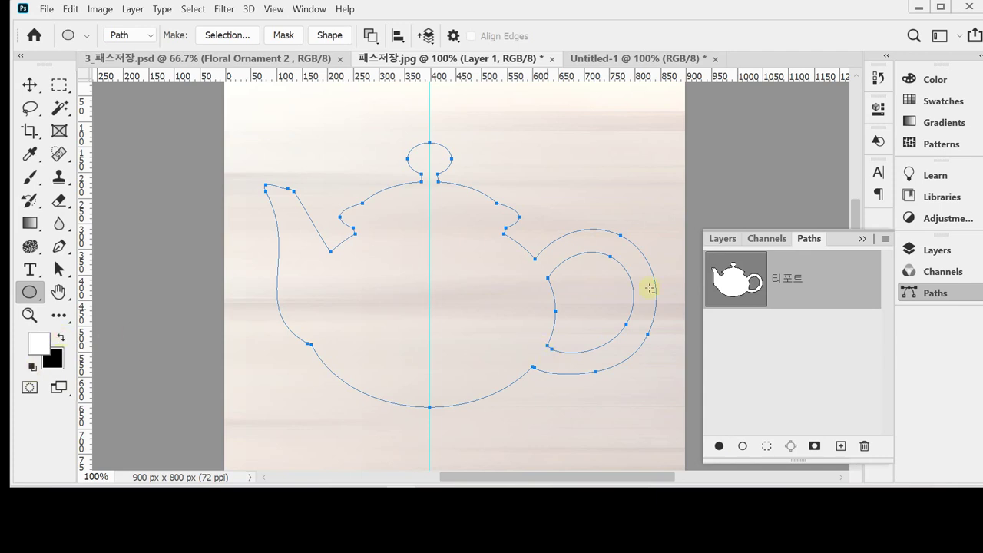
left_click(719, 446)
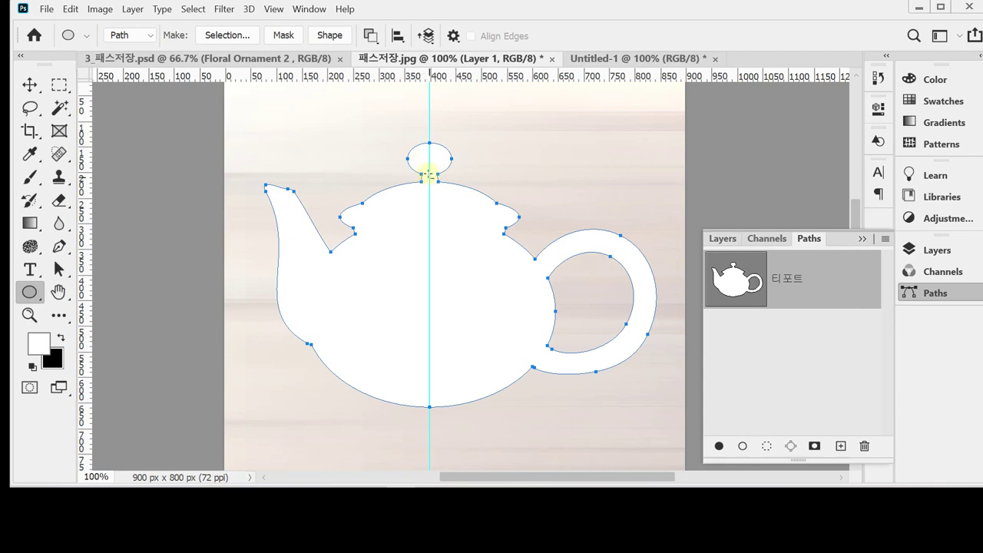
left_click(765, 356)
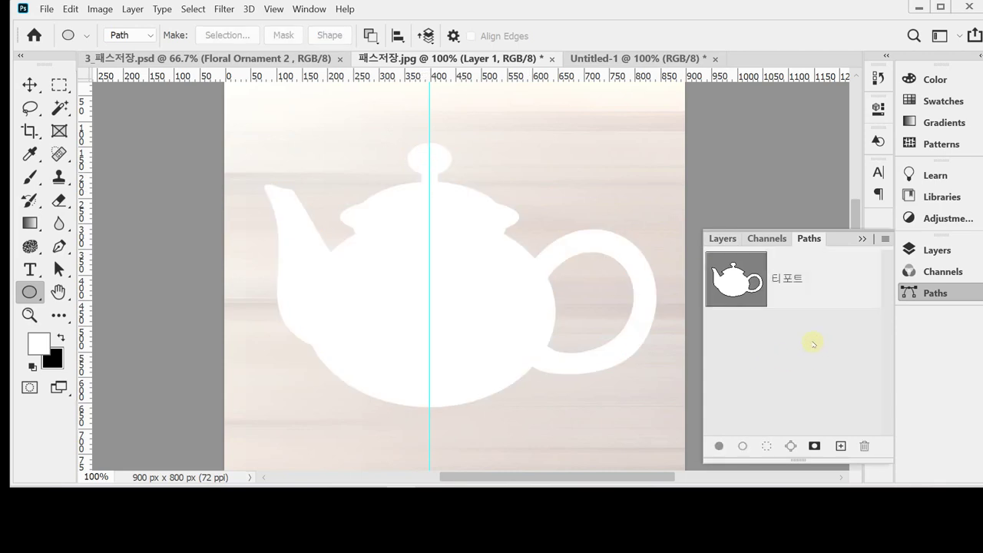
left_click(803, 278)
left_click(795, 347)
Step: Add a Stroke layer style with a Gradient fill type to the white teapot layer
left_click(909, 293)
left_click(937, 250)
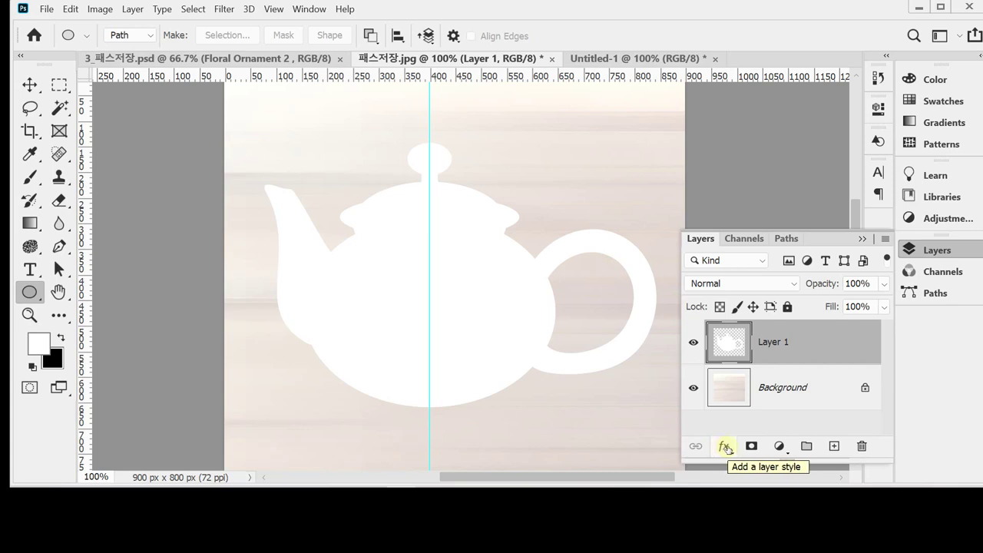
left_click(726, 448)
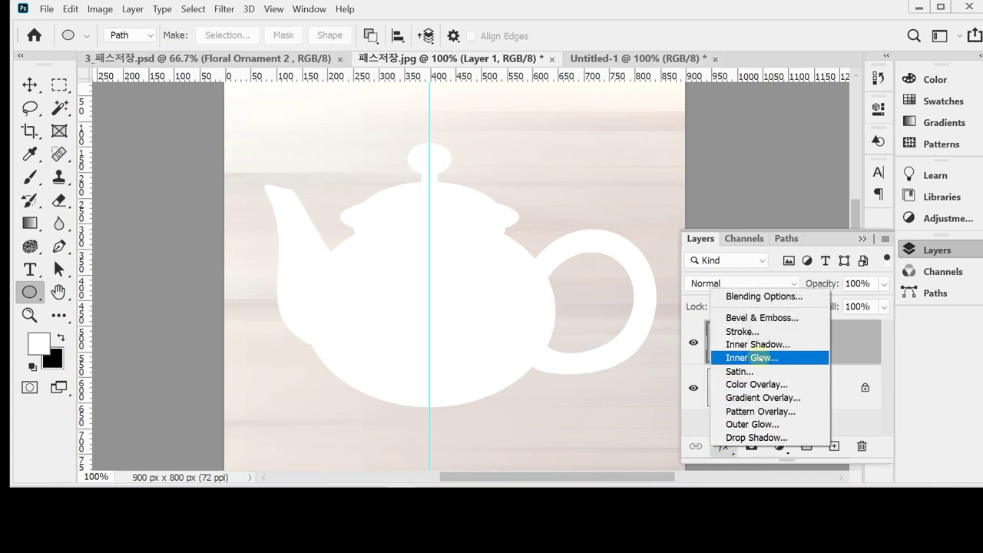
left_click(759, 332)
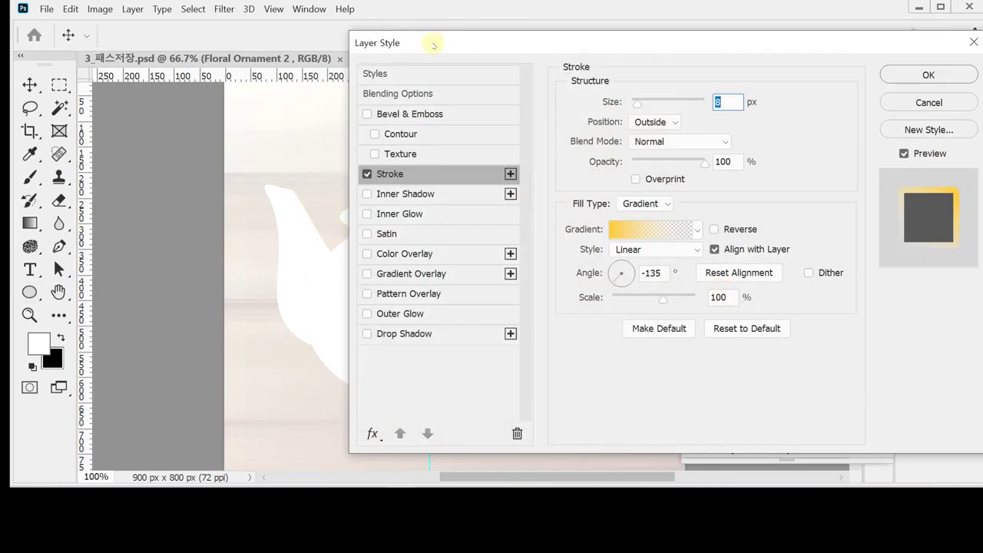
mouse_move(433, 39)
left_mouse_down()
mouse_move(550, 51)
mouse_move(526, 51)
left_mouse_up()
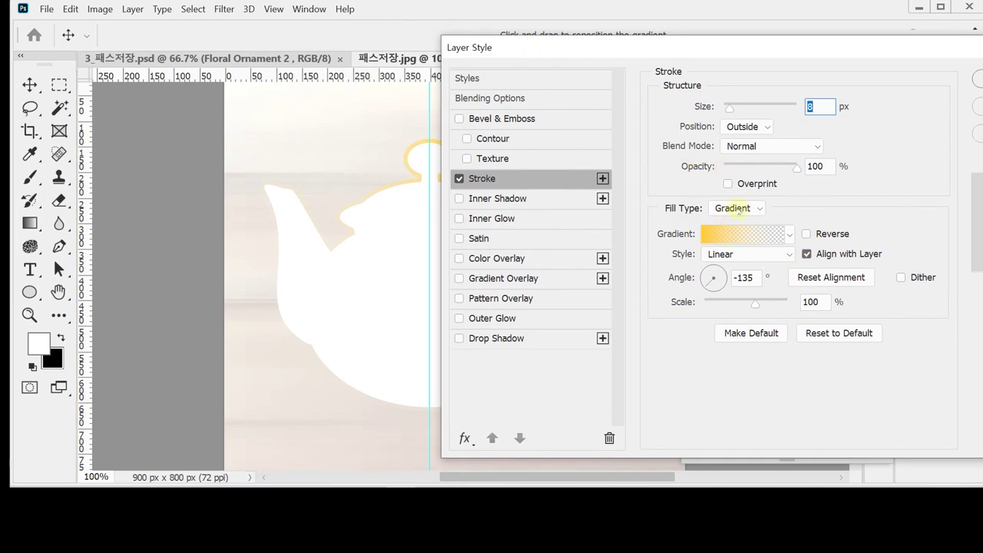
left_click(737, 208)
left_click(738, 208)
Step: Apply the Foreground to Background preset from the Basics group to the stroke's gradient
left_click(739, 233)
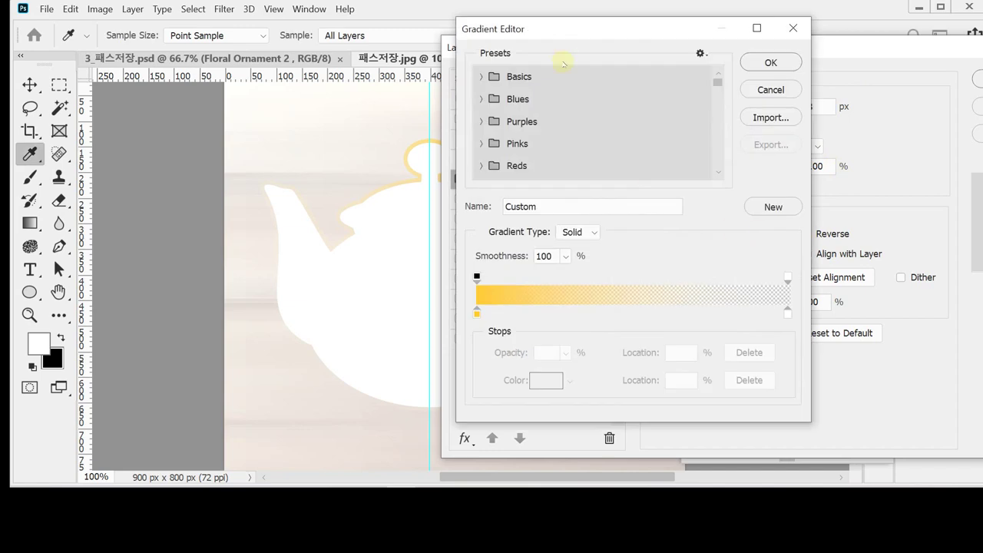
left_click_drag(568, 29, 653, 24)
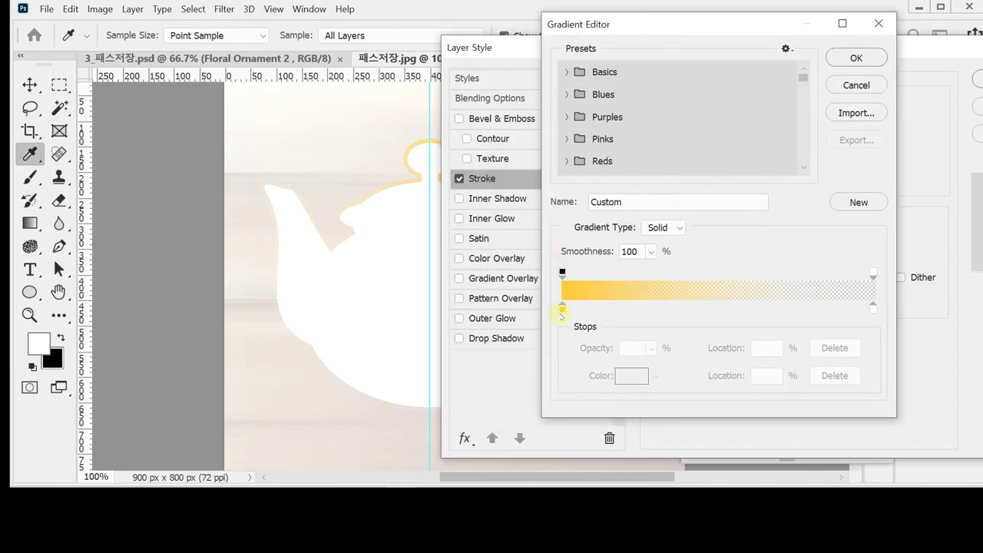
left_click(567, 72)
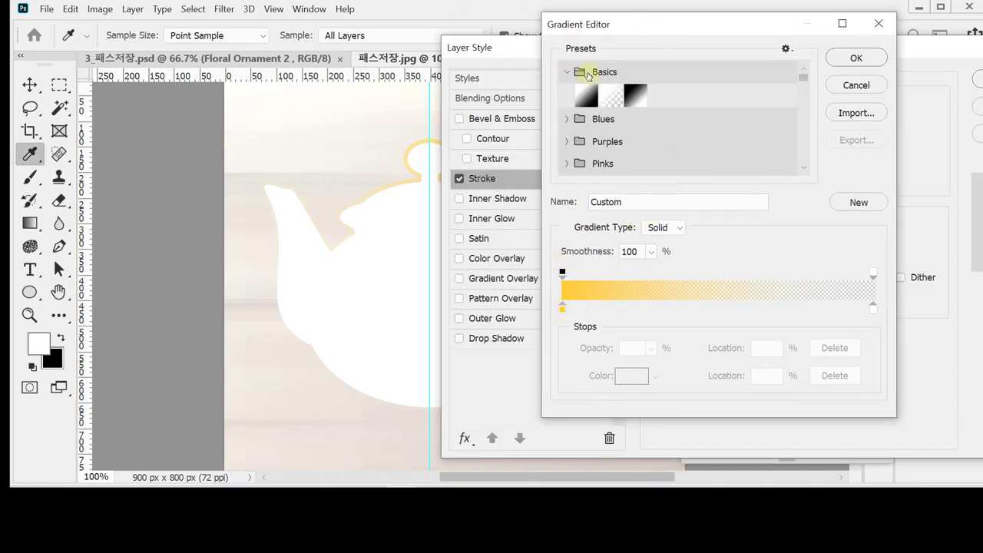
left_click(586, 95)
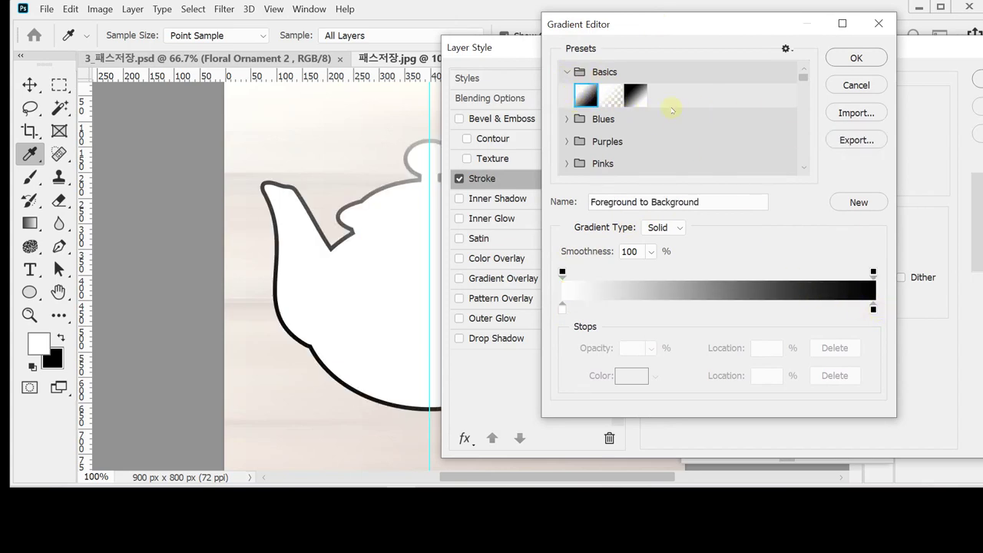
left_click(567, 71)
Step: Set the starting colour stop of the stroke gradient to #06c
left_click(563, 307)
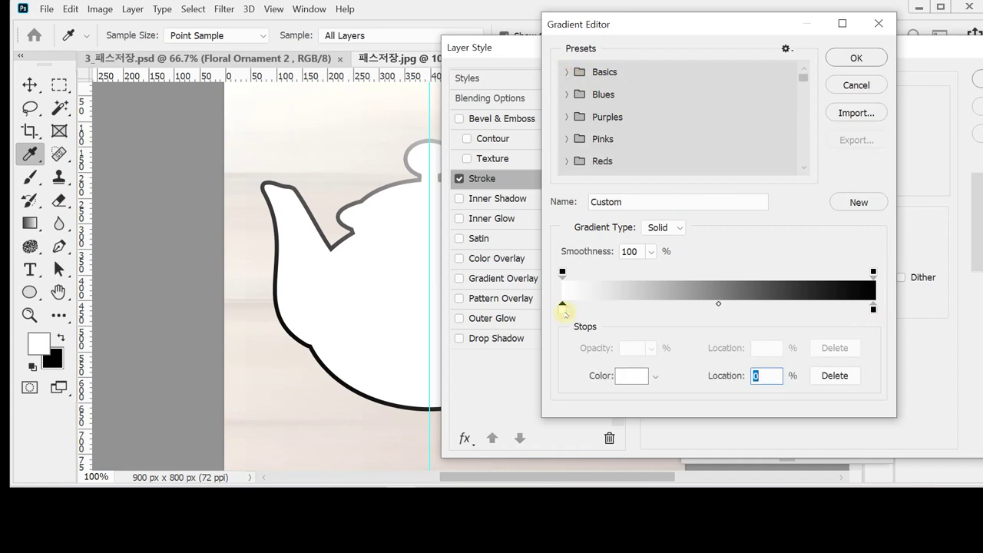
double_click(564, 312)
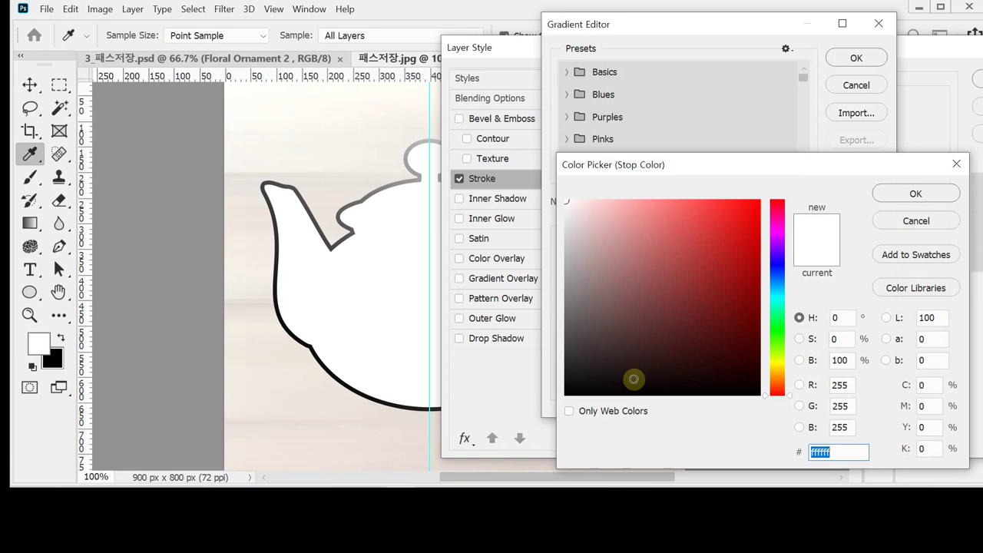
type("06ㅊ")
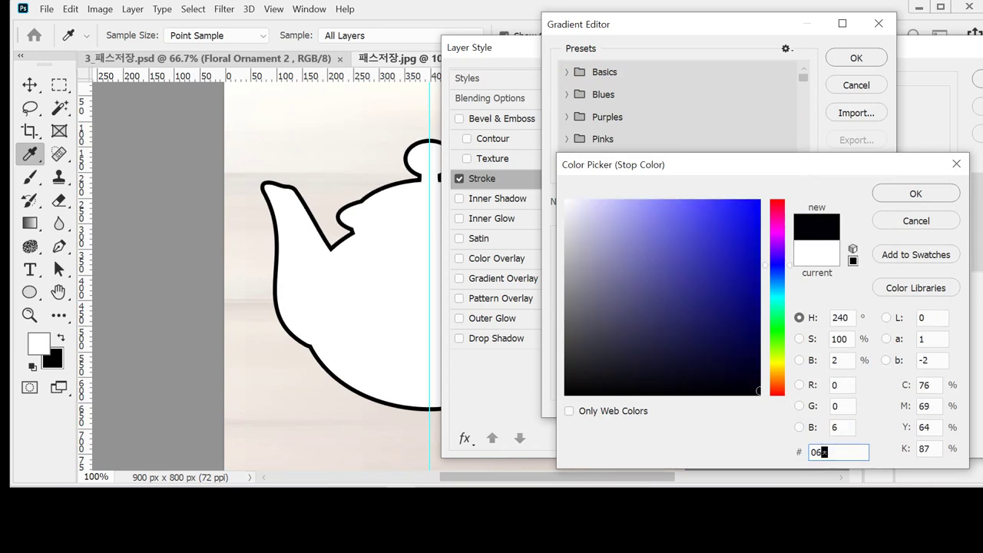
key("BackSpace")
type("c")
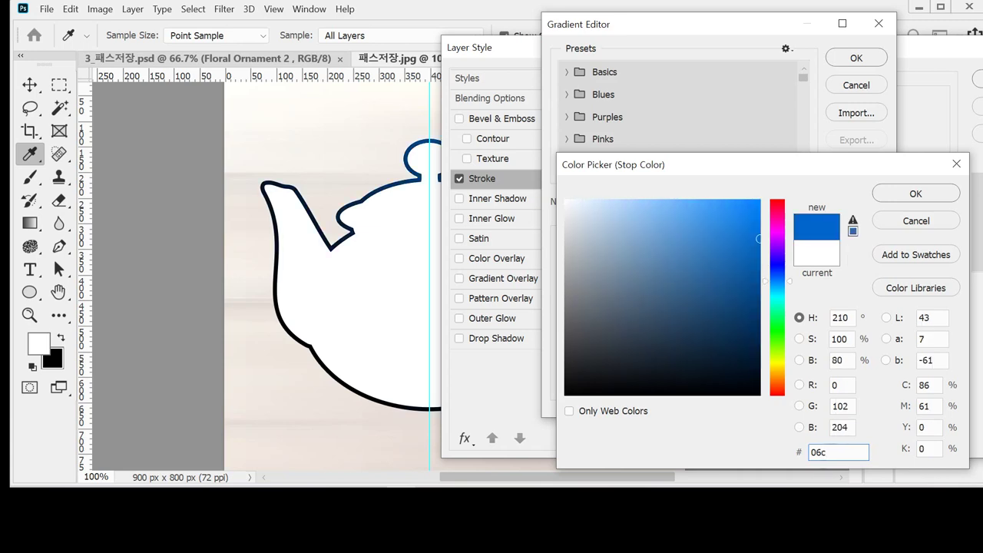
key("Return")
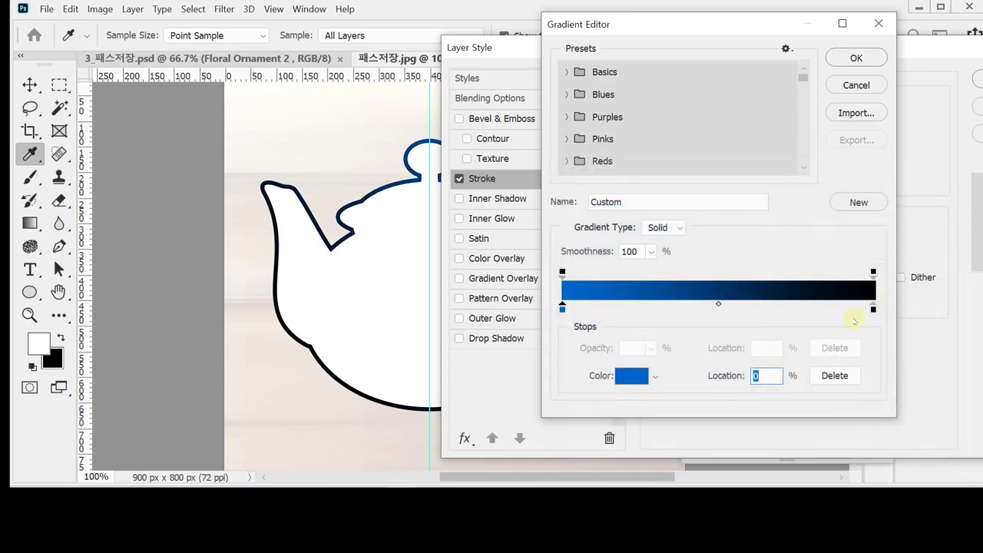
Step: Set the gradient's ending colour stop to #9fc, accept the gradient, and set the stroke's gradient angle to -100°
double_click(873, 308)
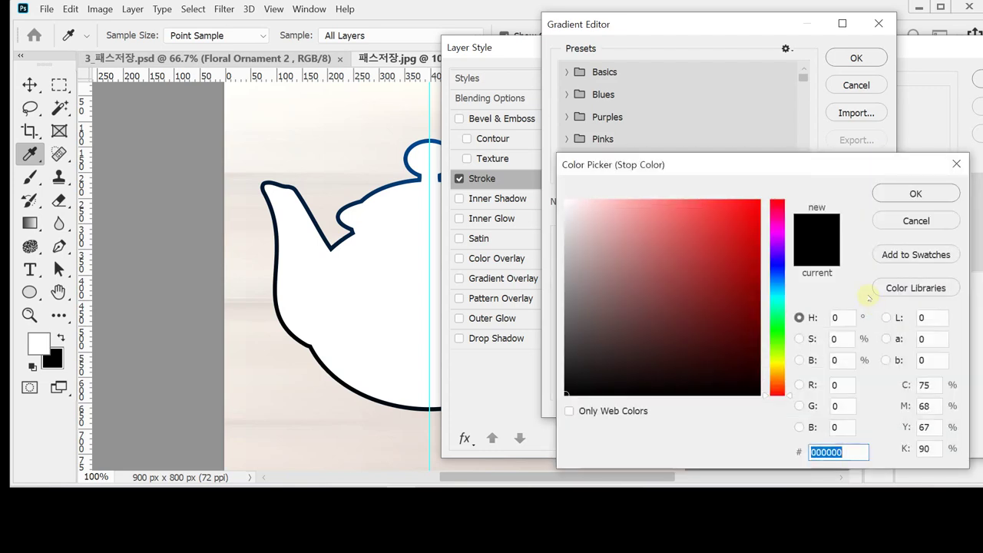
type("9")
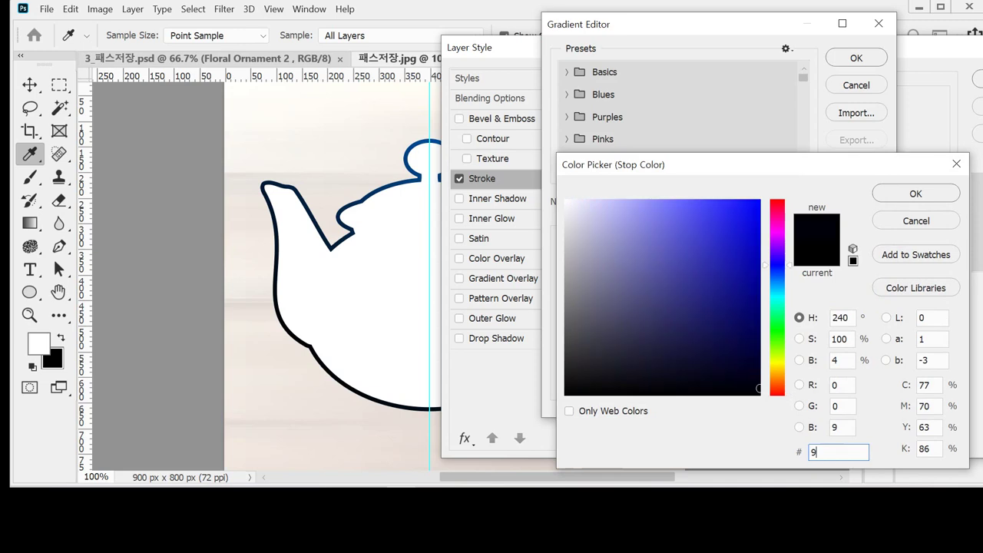
type("fc")
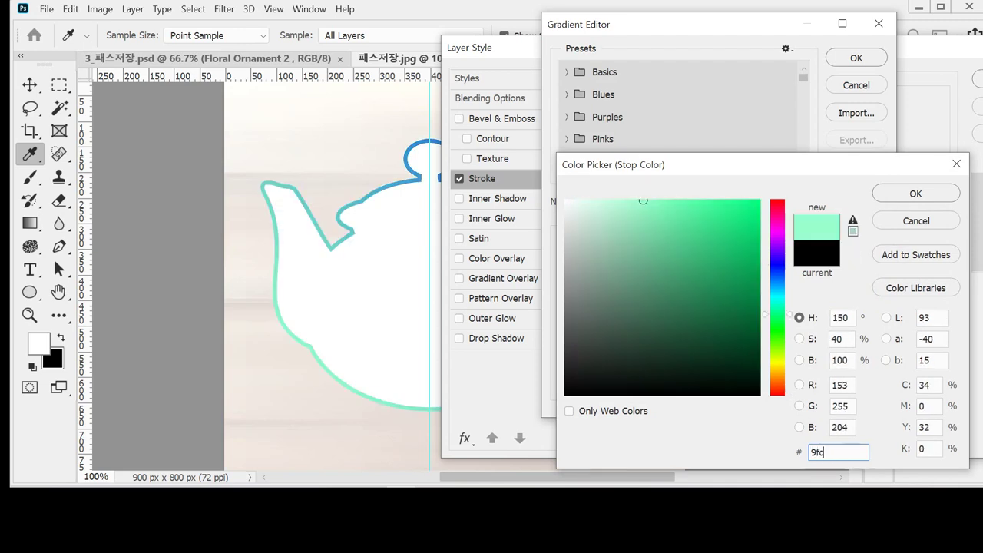
key("Return")
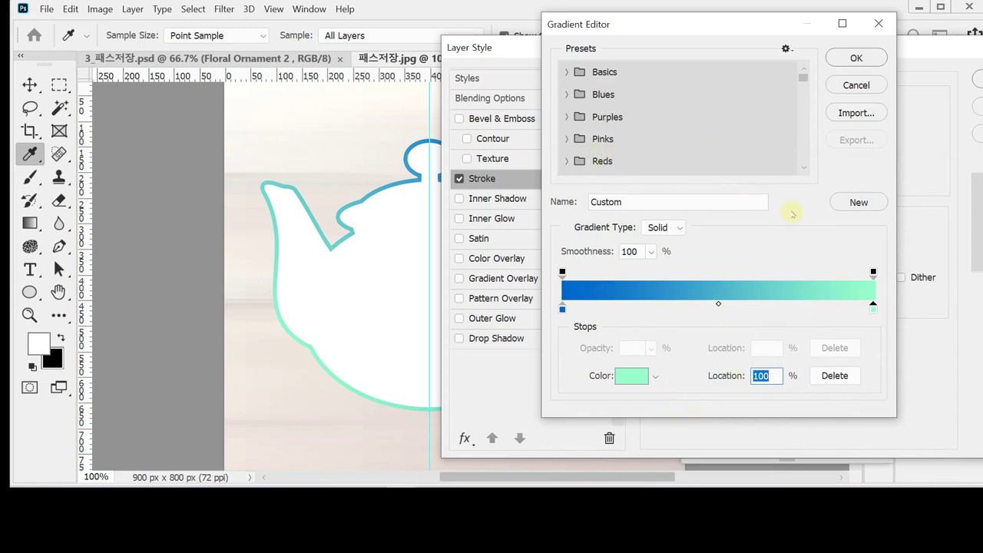
left_click(856, 59)
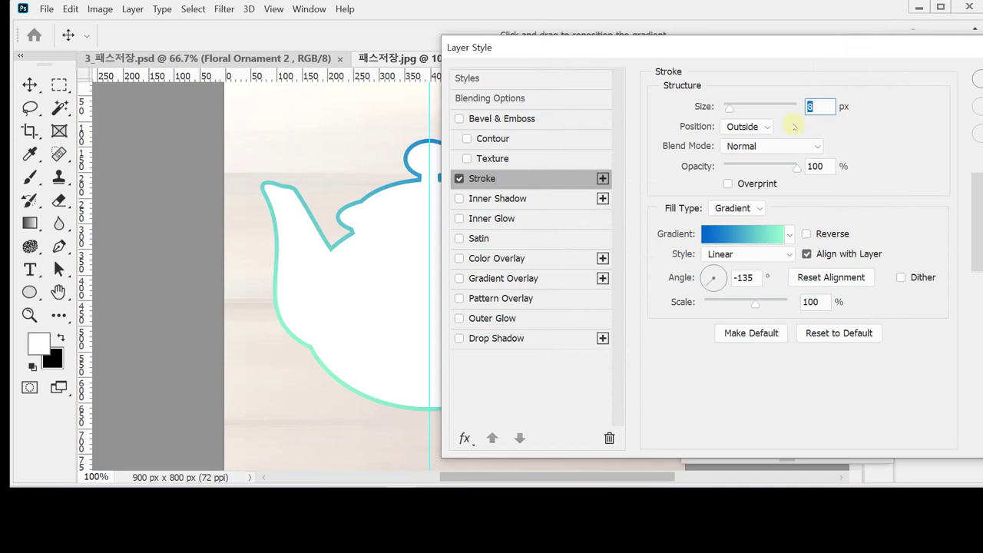
left_click(713, 285)
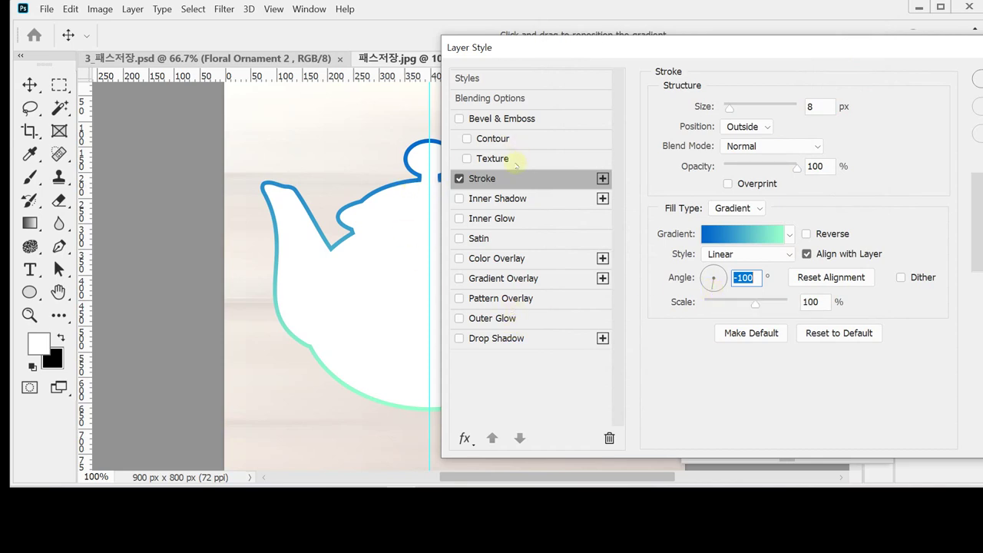
Step: Add an Inner Shadow to the teapot with a distance of 10 px and a size of 5 px, and apply the layer styles
left_click(518, 202)
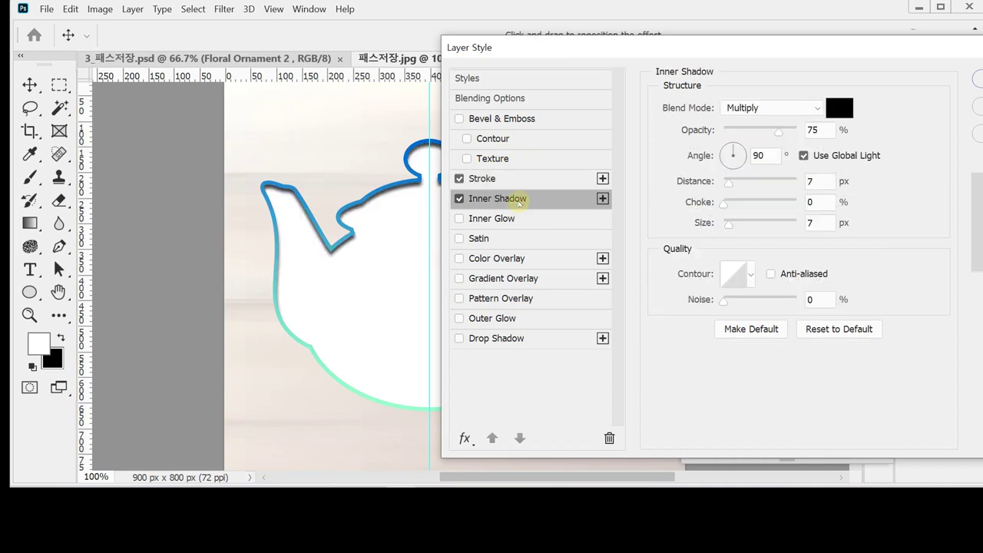
double_click(817, 182)
type("10")
key("Tab")
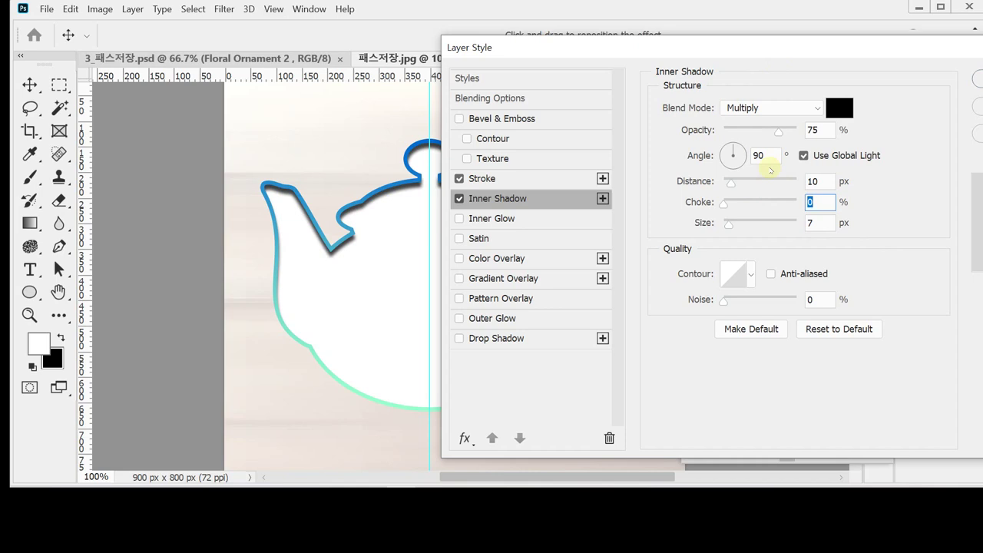
key("Tab")
type("5")
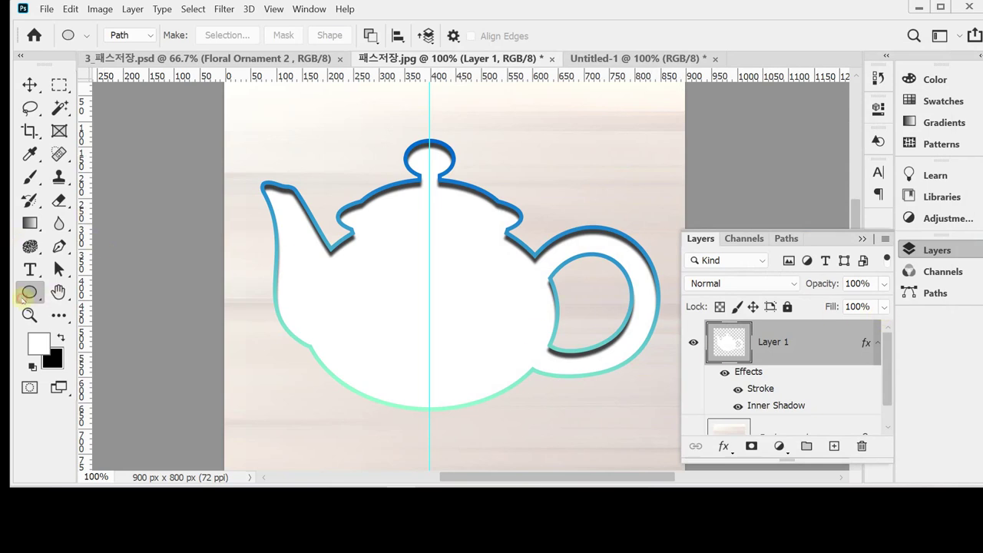
Step: Choose the Floral Ornament 2 shape for the Custom Shape tool
left_click_drag(29, 291, 105, 379)
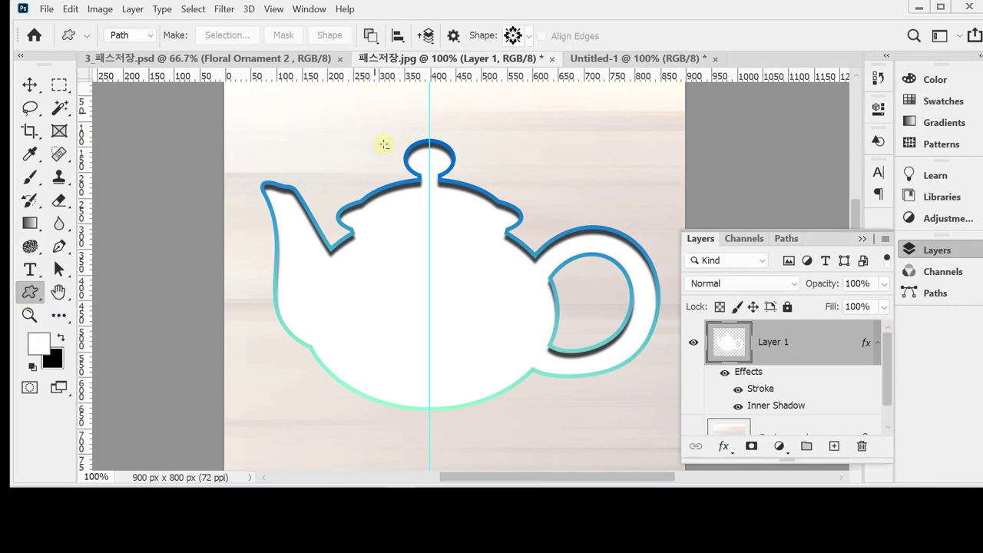
left_click(529, 38)
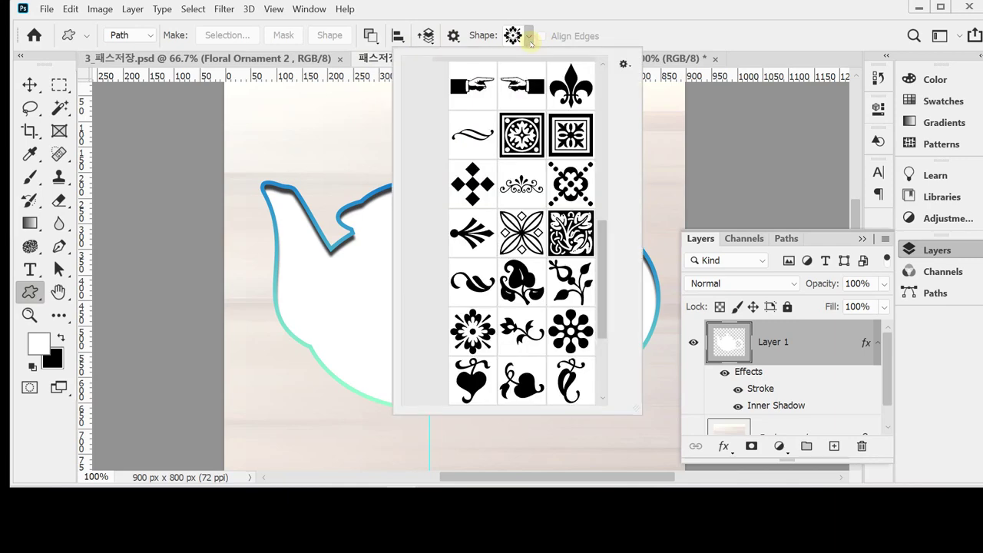
mouse_move(604, 277)
left_mouse_down()
mouse_move(610, 156)
mouse_move(603, 301)
mouse_move(606, 278)
left_mouse_up()
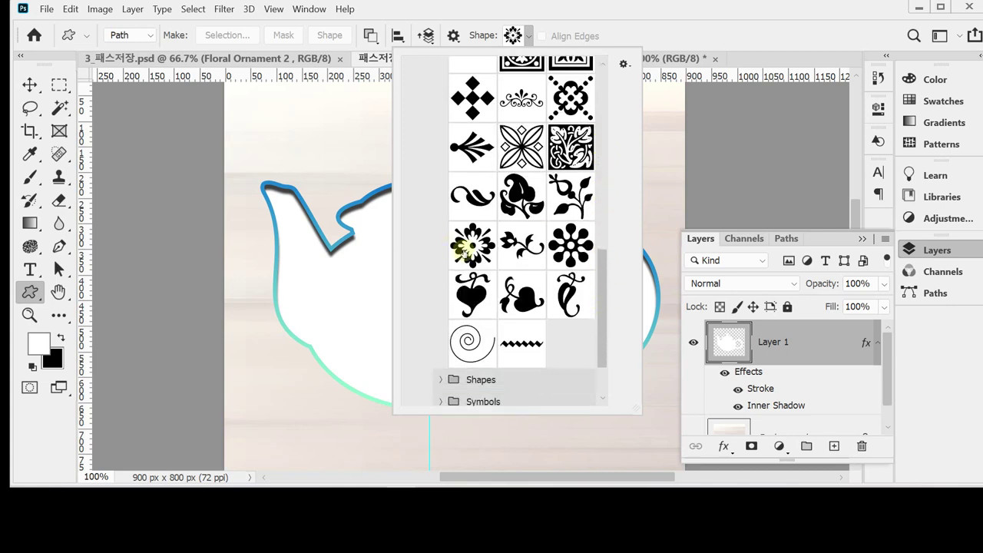
left_click(461, 247)
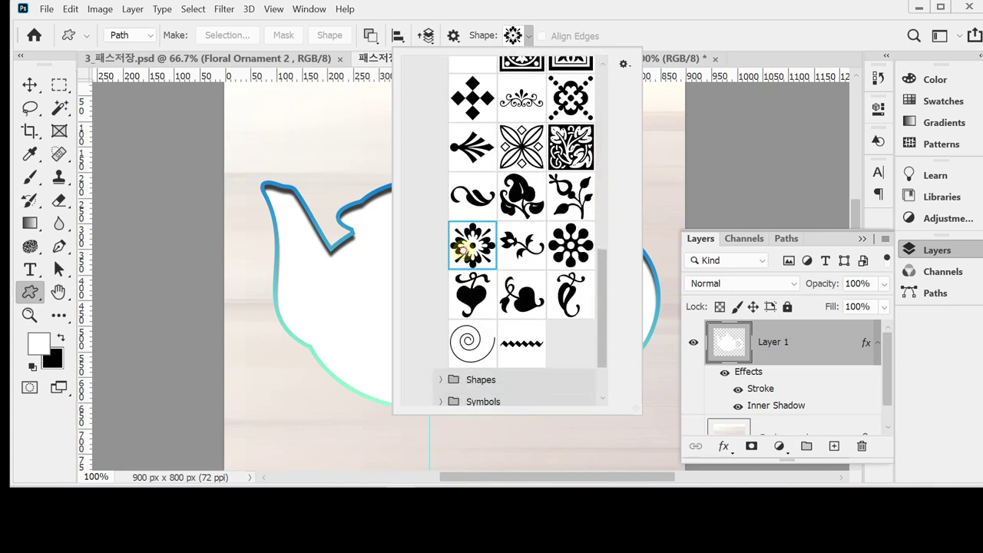
left_click(643, 27)
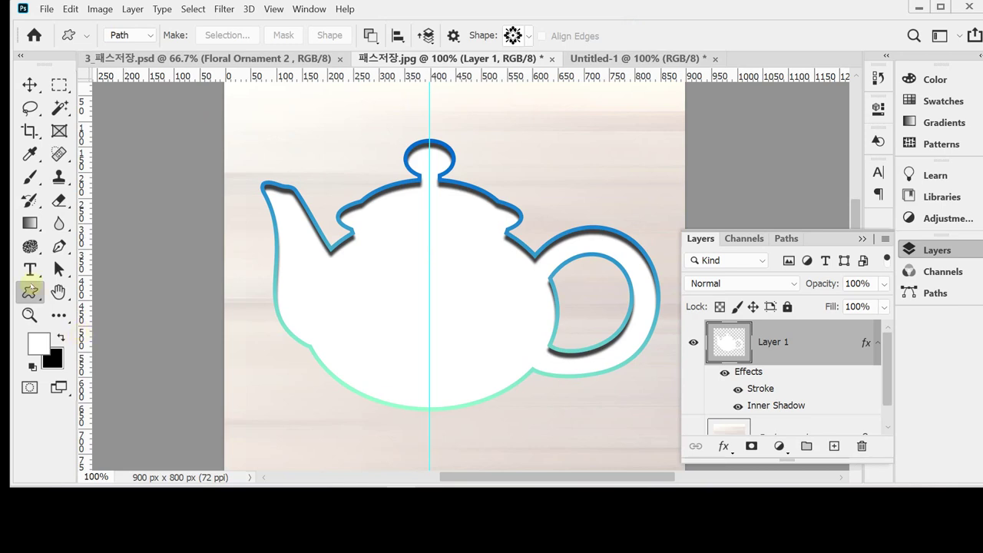
Step: In Shape mode, draw a floral ornament about 168 px wide and high on the teapot's body, just right of the vertical guide
left_click(123, 35)
left_click(122, 36)
left_click(123, 35)
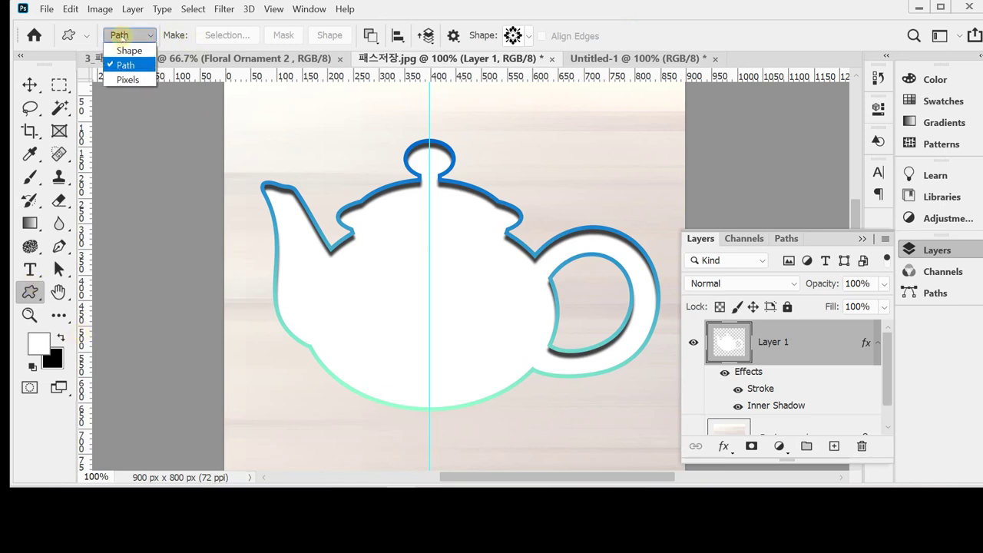
left_click(138, 50)
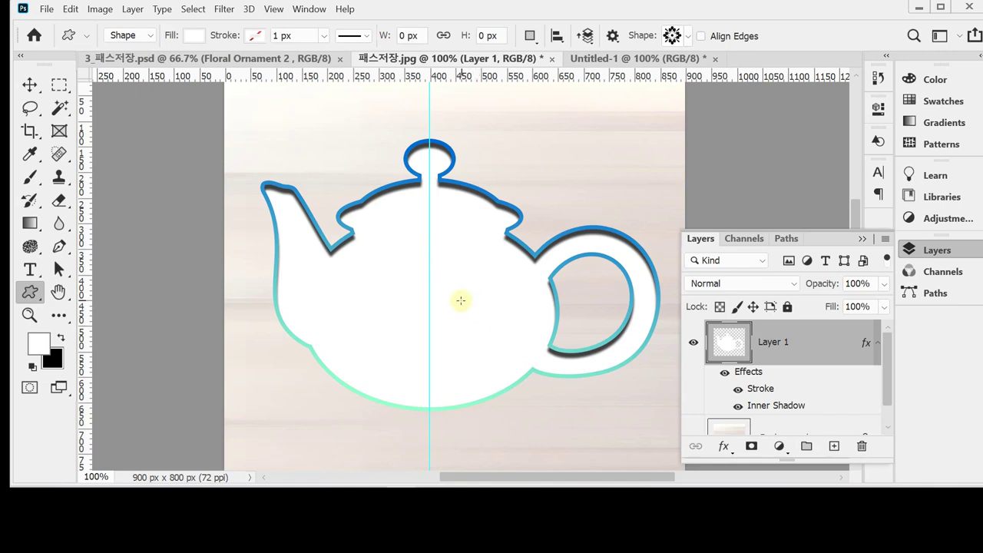
left_click_drag(449, 281, 533, 368)
left_click_drag(500, 325, 482, 326)
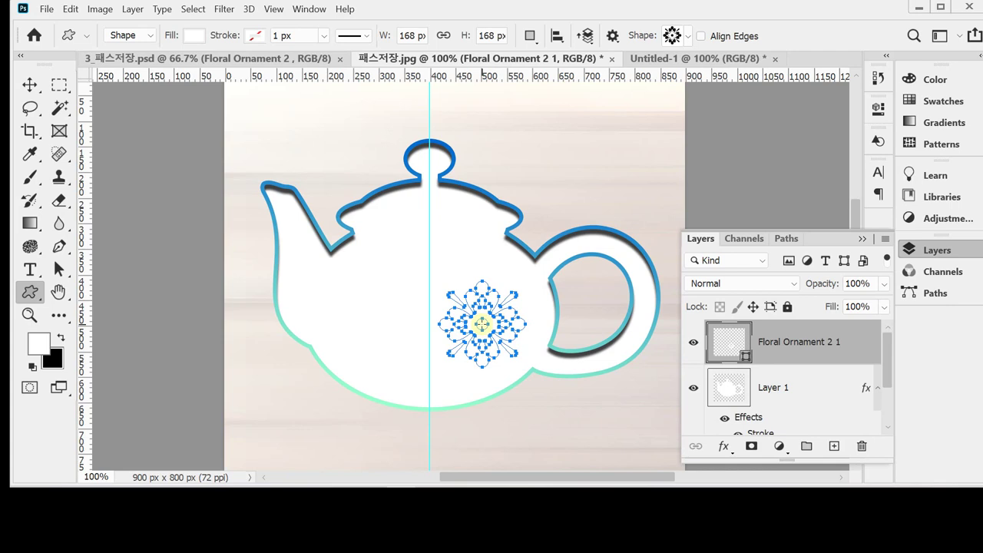
Step: Add a Bevel & Emboss style to the floral ornament layer and set its size to 7 px
left_click(723, 446)
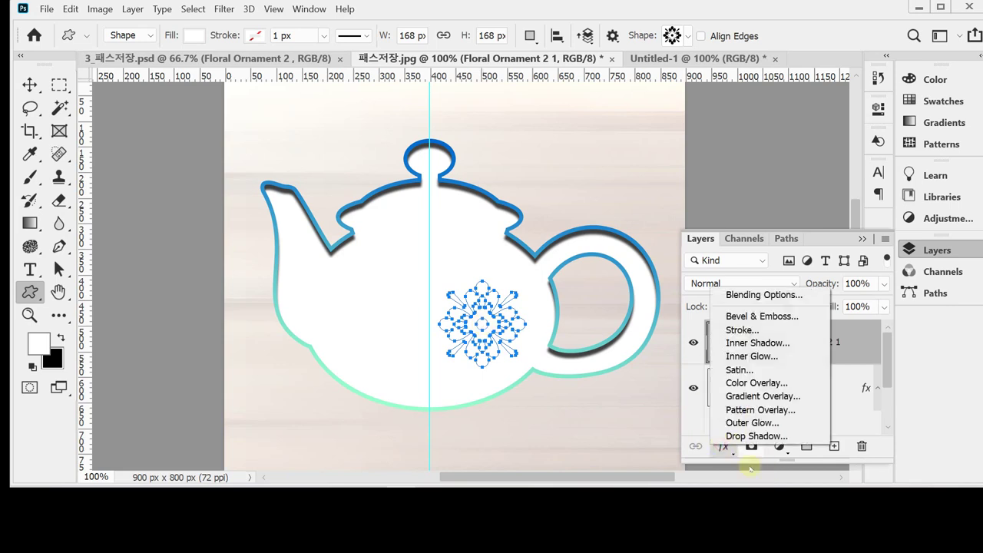
left_click(766, 315)
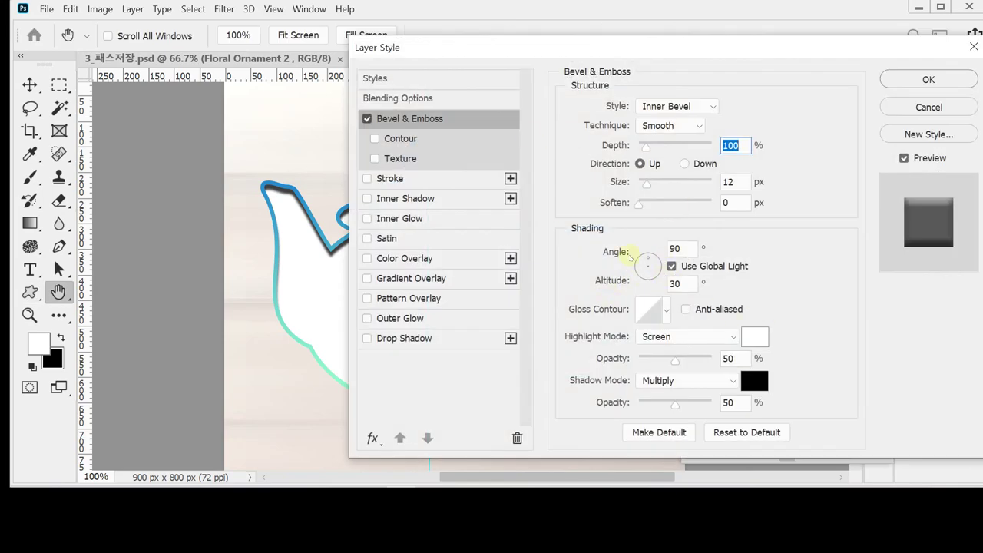
left_click(737, 182)
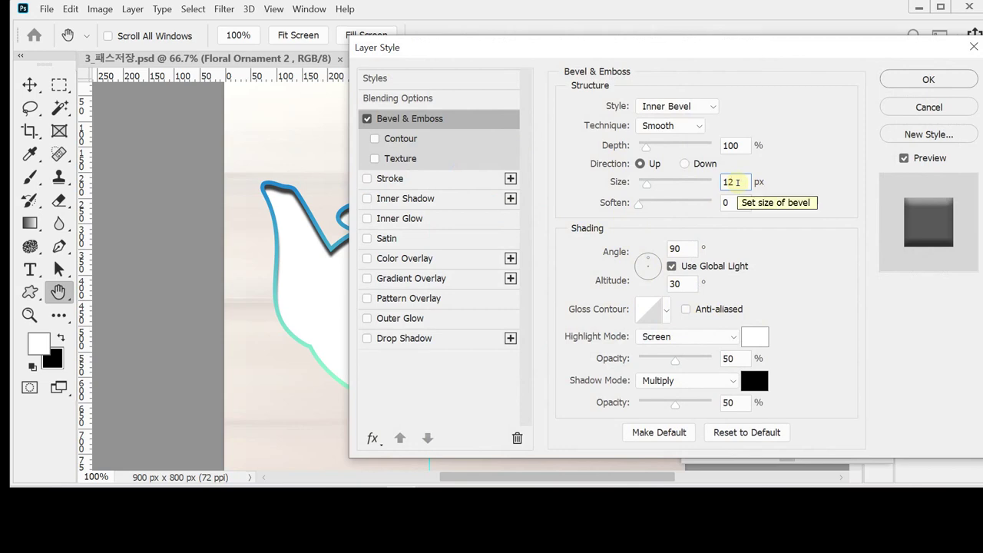
double_click(737, 182)
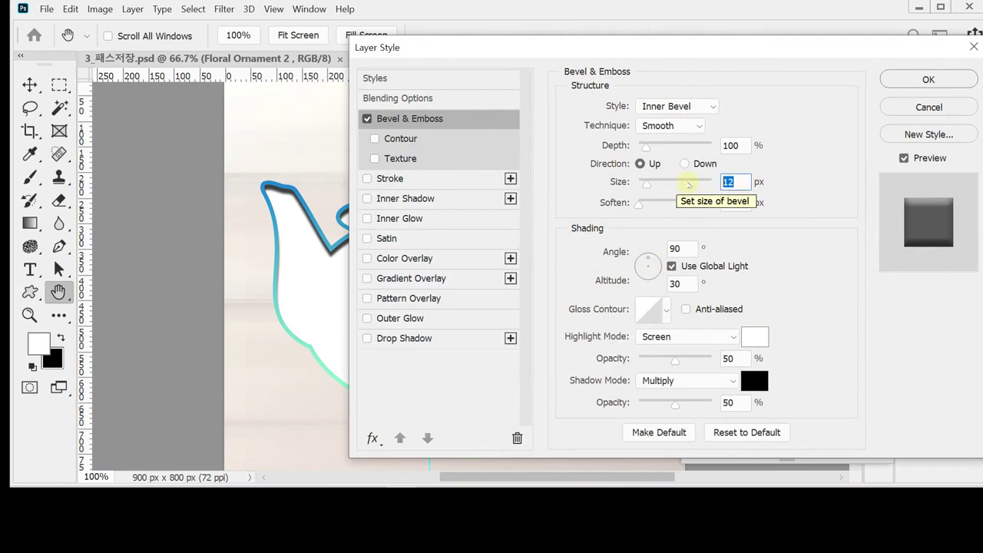
type("7")
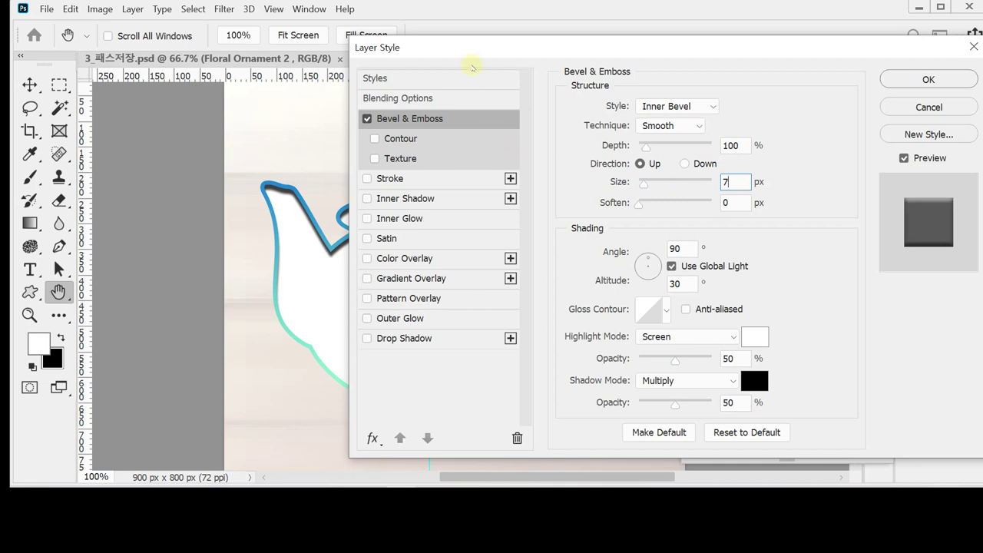
Step: Add a Gradient Overlay to the floral ornament layer and set the gradient's starting color stop to #399
mouse_move(392, 46)
left_mouse_down()
mouse_move(658, 42)
mouse_move(389, 43)
left_mouse_up()
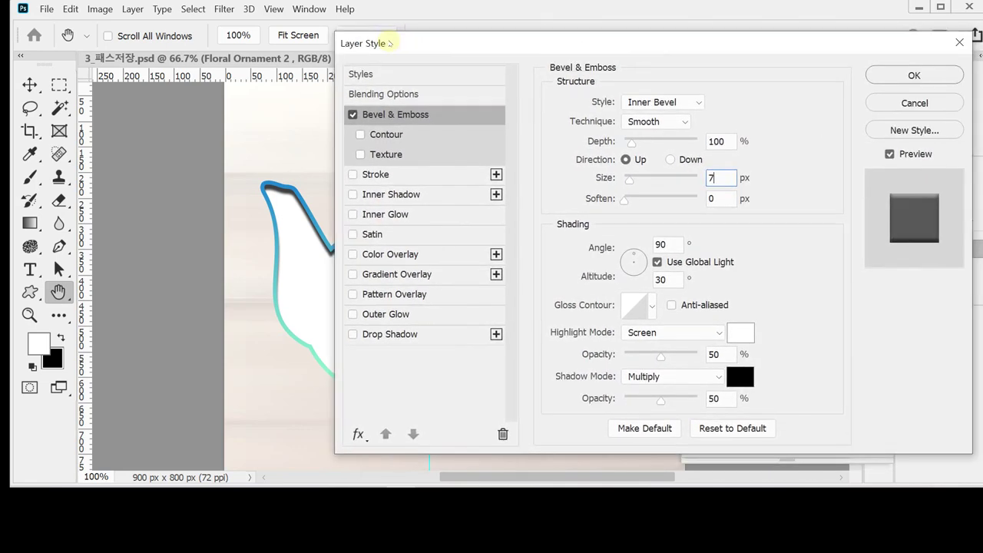
left_click(380, 255)
left_click(352, 255)
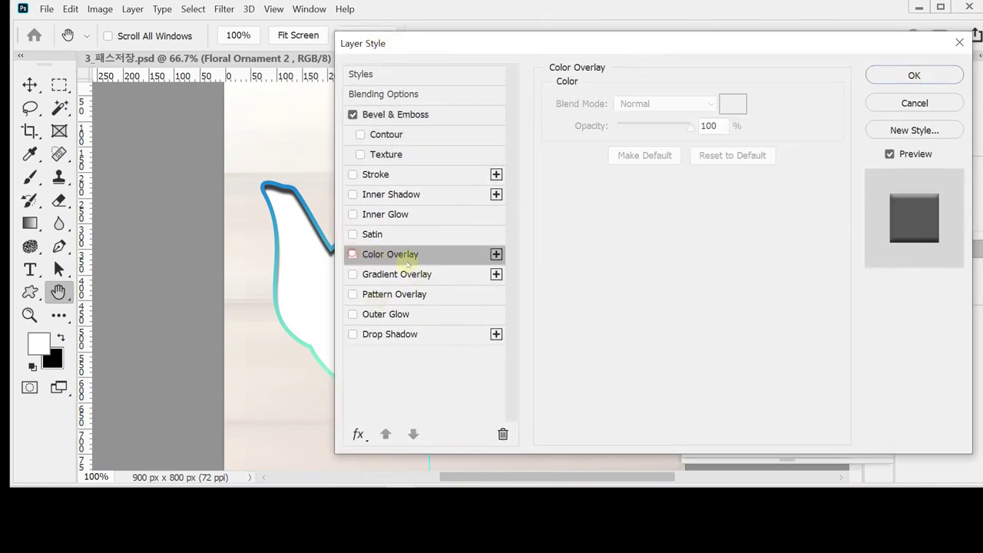
left_click(397, 274)
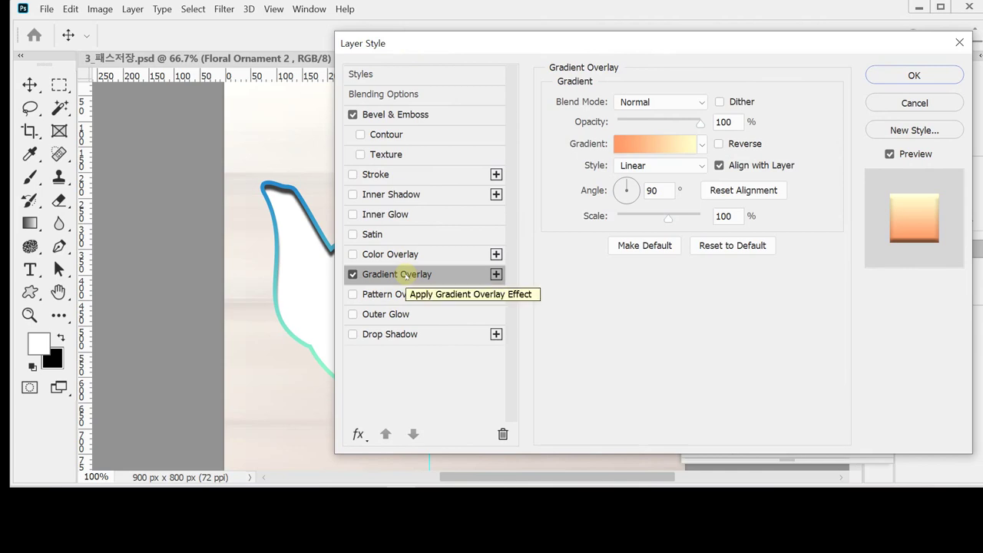
left_click(657, 145)
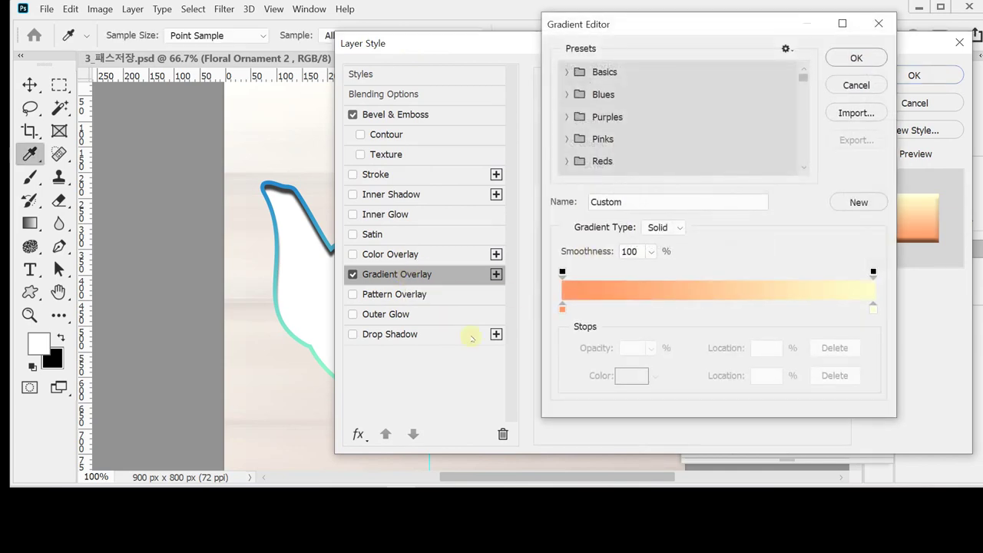
left_click(562, 308)
double_click(562, 308)
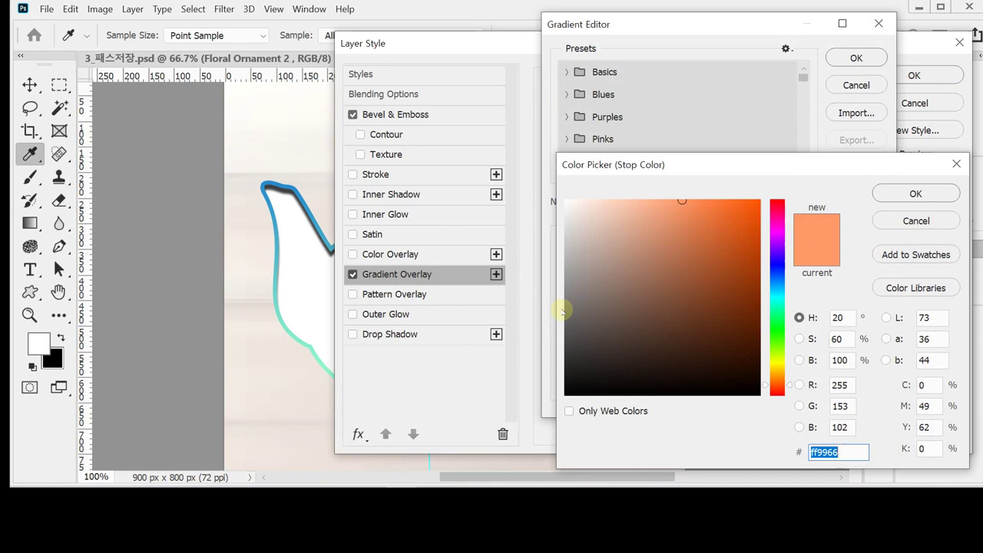
type("399")
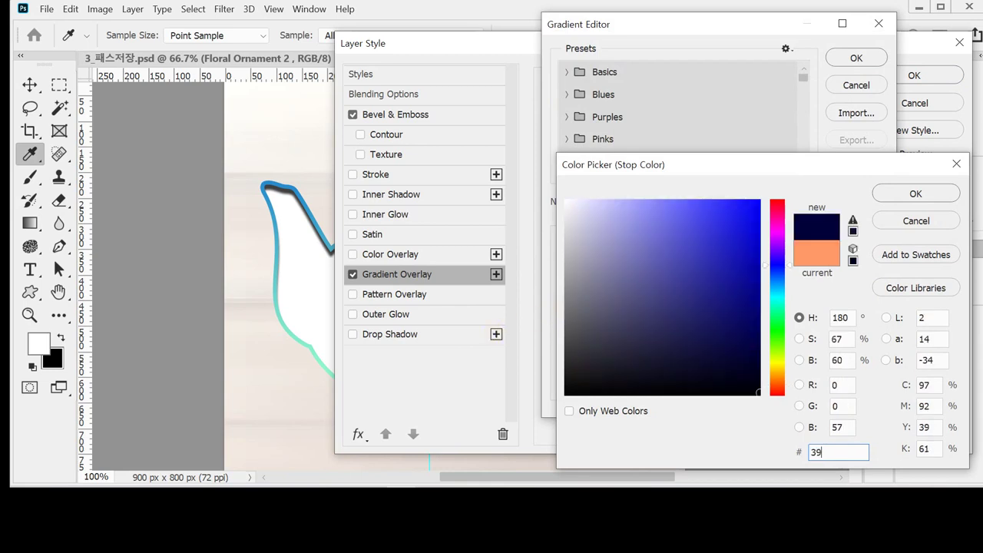
left_click(891, 192)
Step: Set the gradient's end color stop to #f99 and accept the edited gradient
double_click(873, 308)
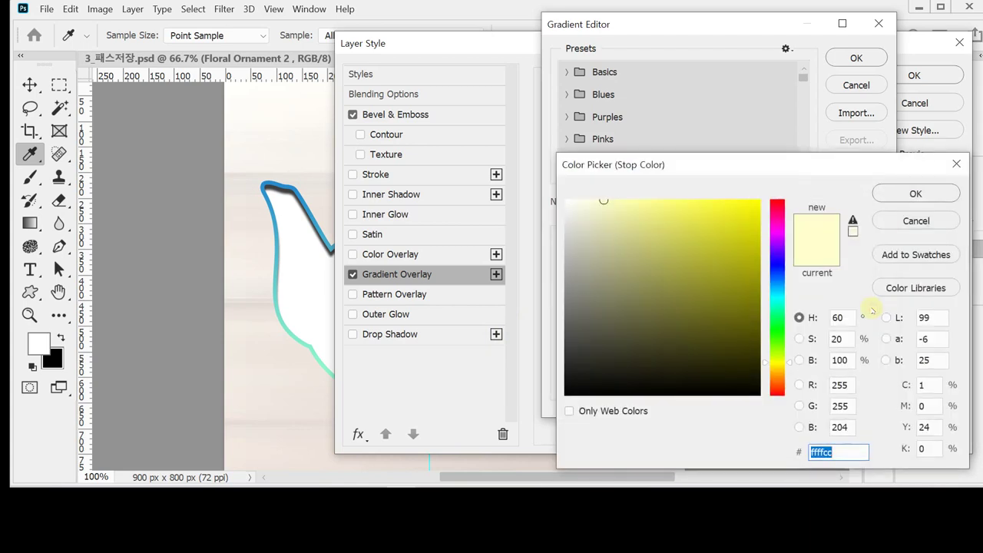
type("f99")
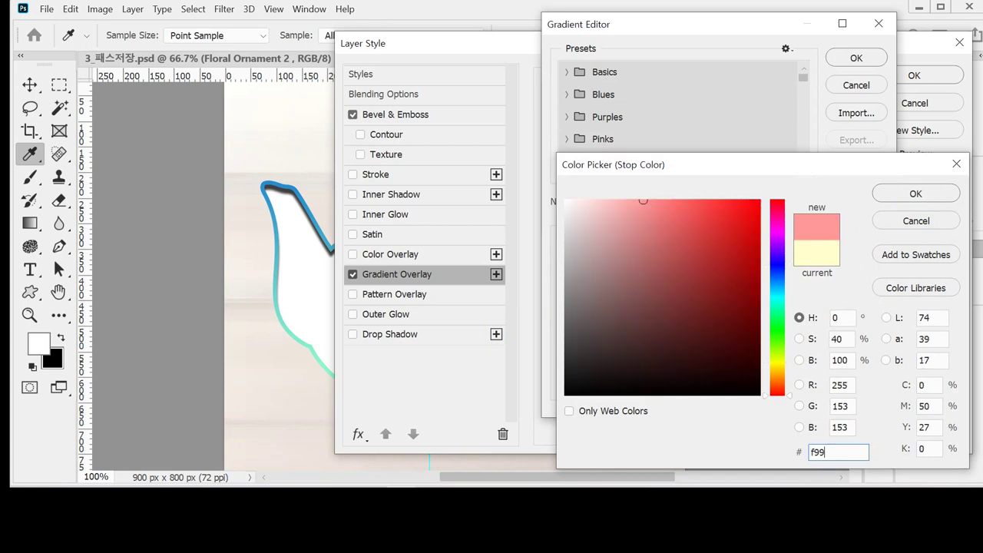
key("Return")
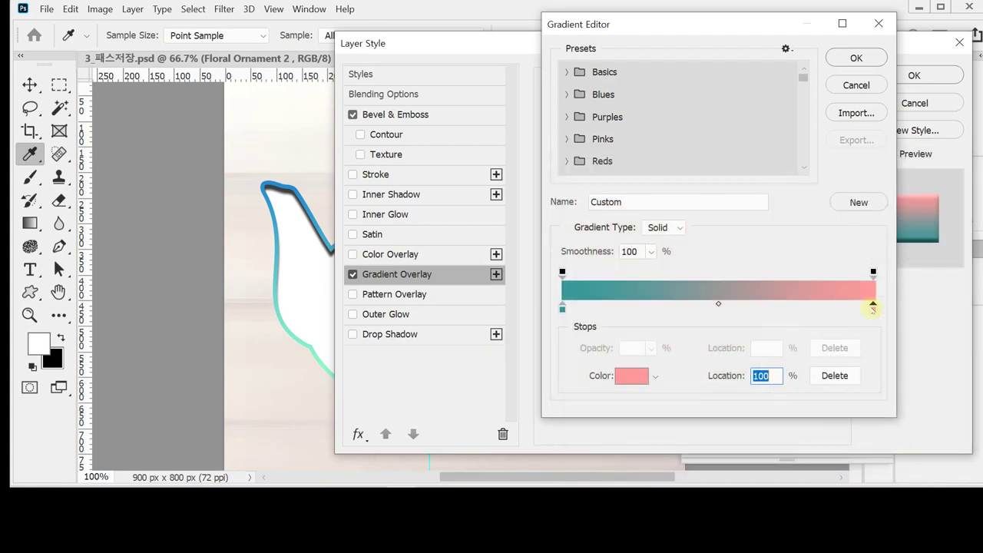
left_click(854, 58)
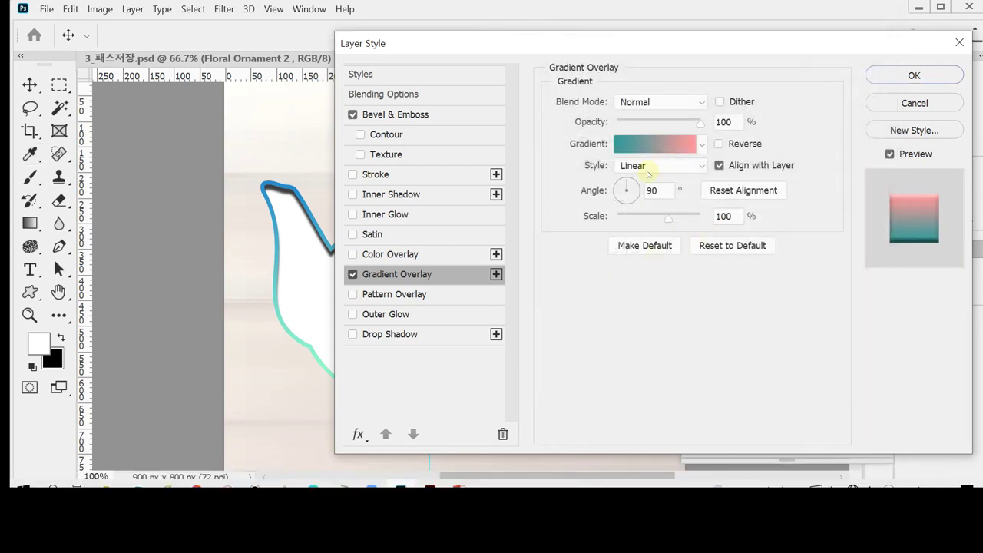
Step: Set the Gradient Overlay style to Radial, apply the layer styles and hide the ornament's path outline
left_click(649, 165)
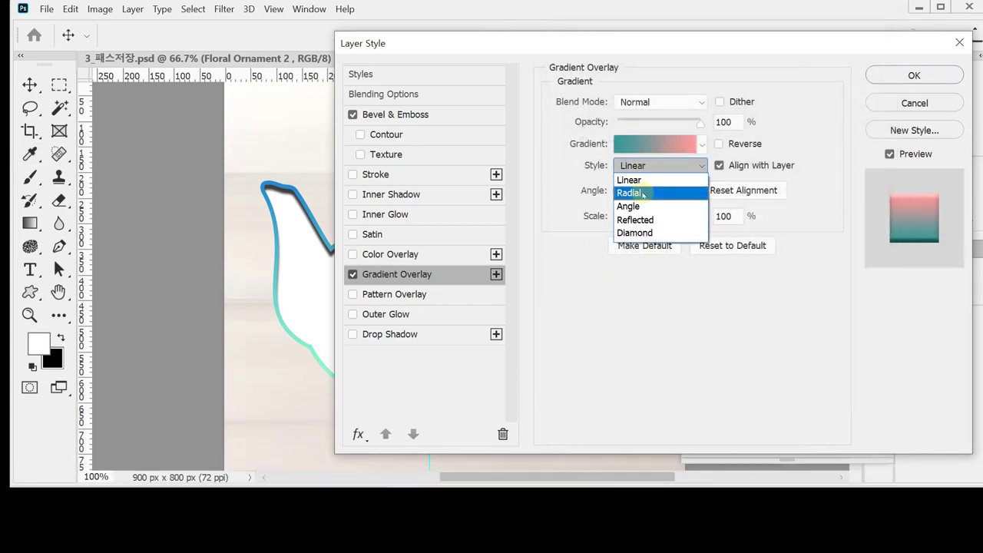
left_click(642, 195)
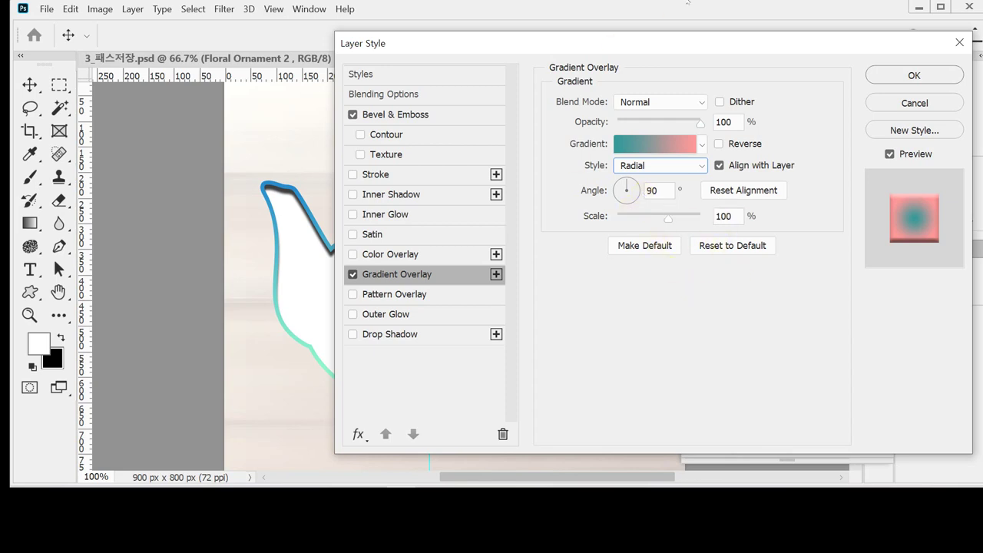
left_click(908, 74)
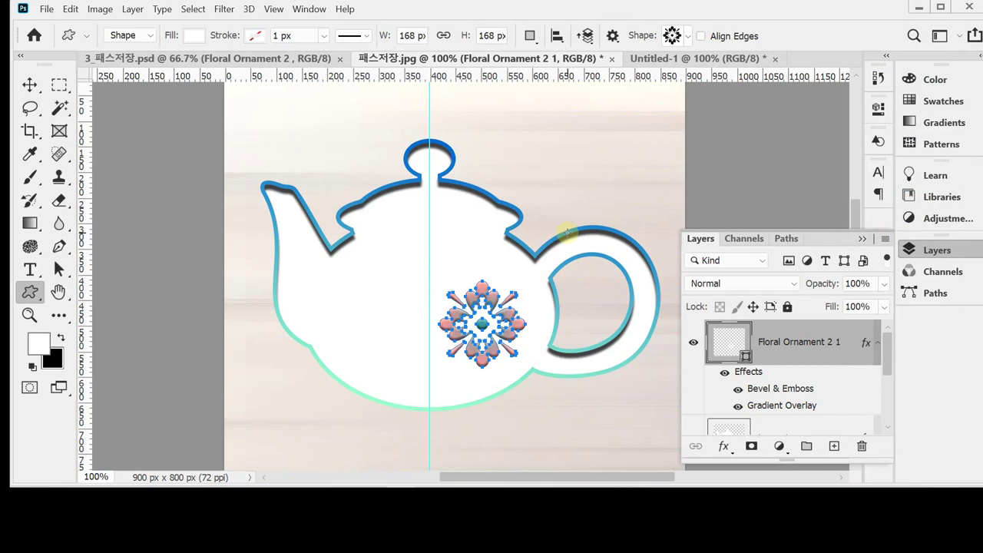
key("Return")
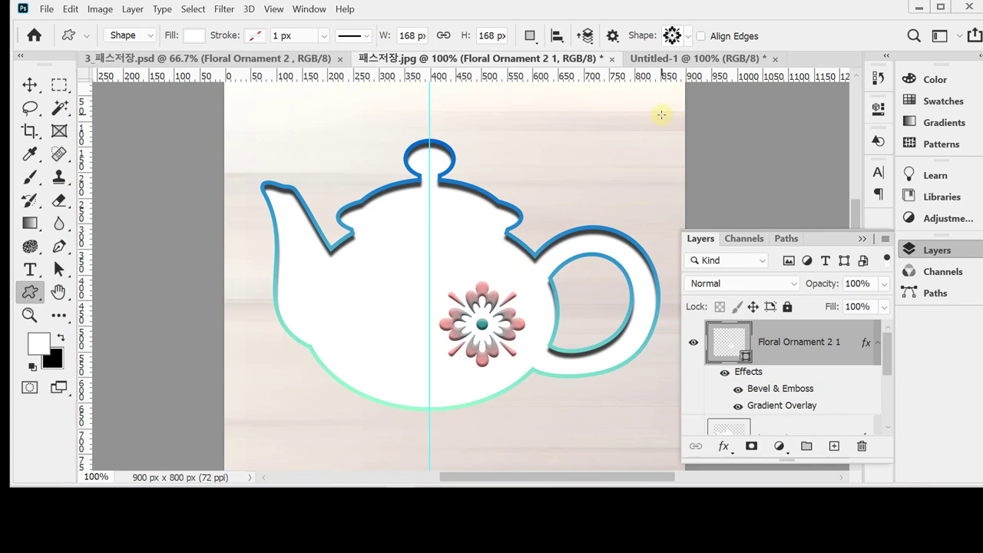
left_click(936, 251)
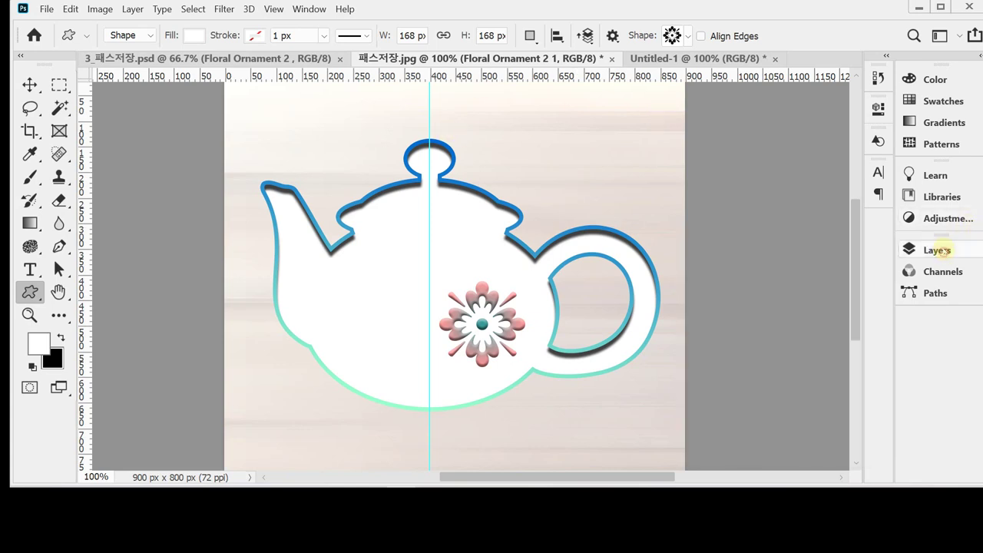
right_click(29, 292)
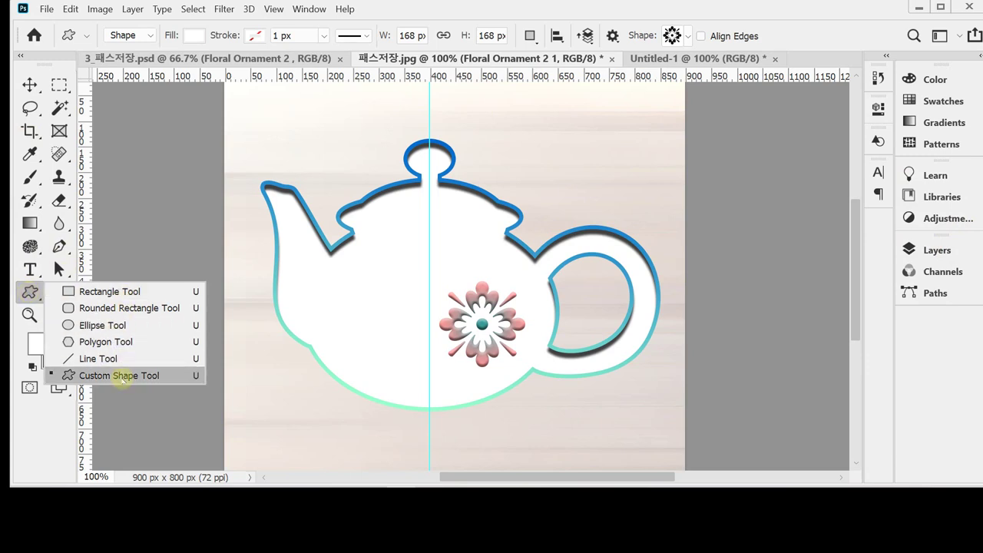
left_click(148, 36)
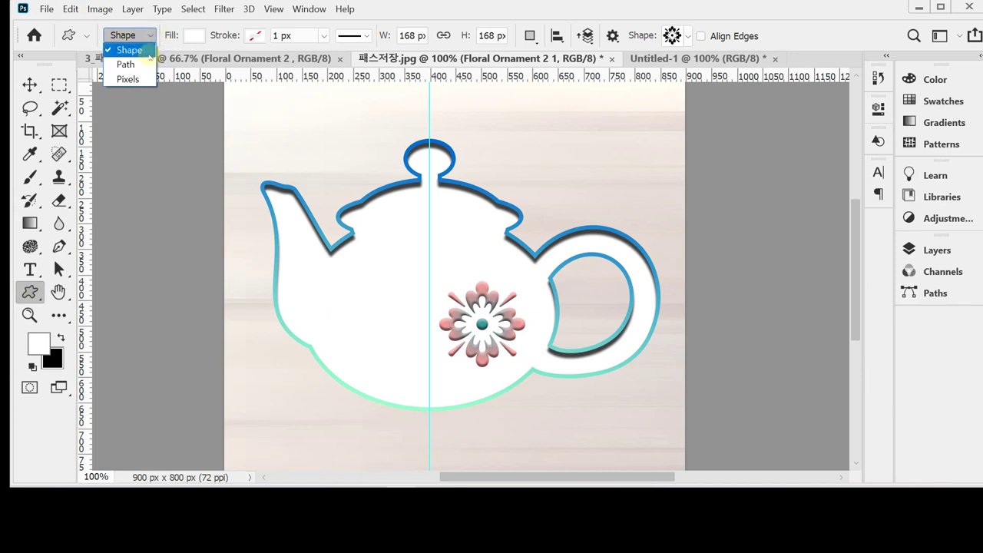
left_click(391, 58)
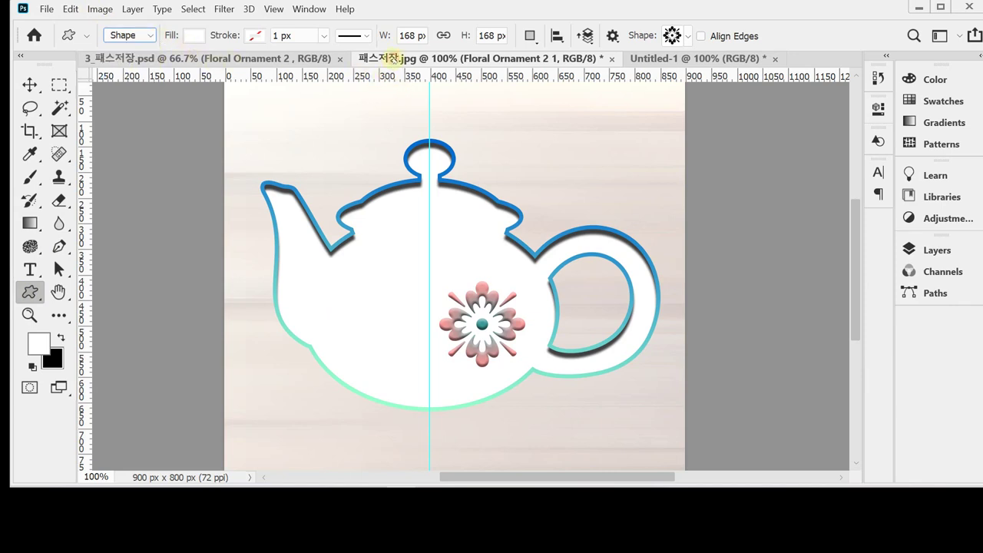
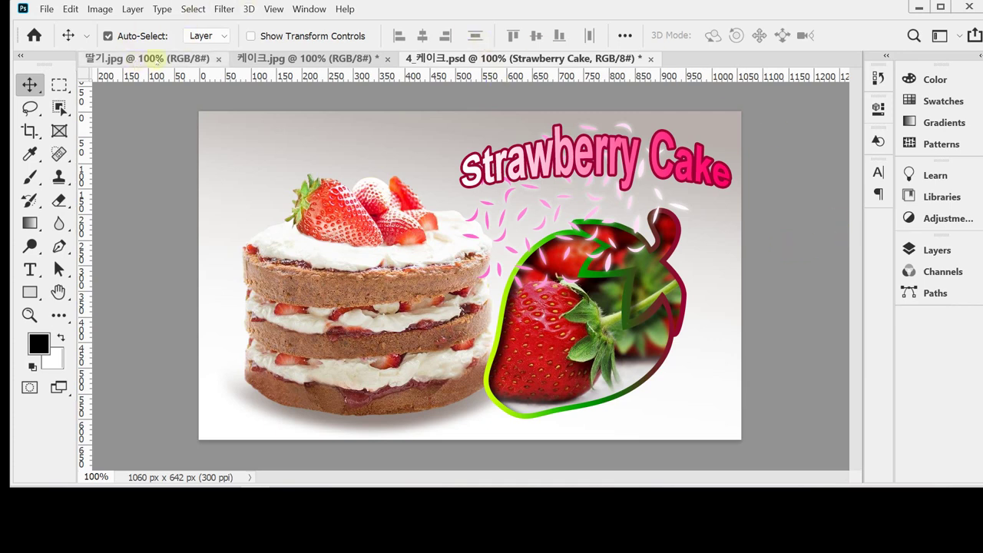
Step: Compare the 케이크.jpg working image with the finished Strawberry Cake composition in 4_케이크.psd
left_click(278, 58)
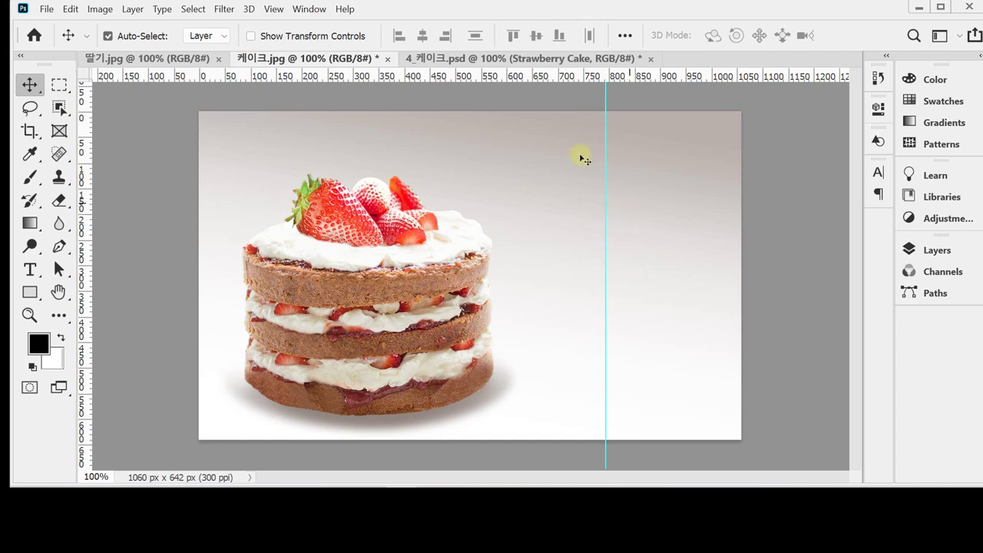
left_click(472, 59)
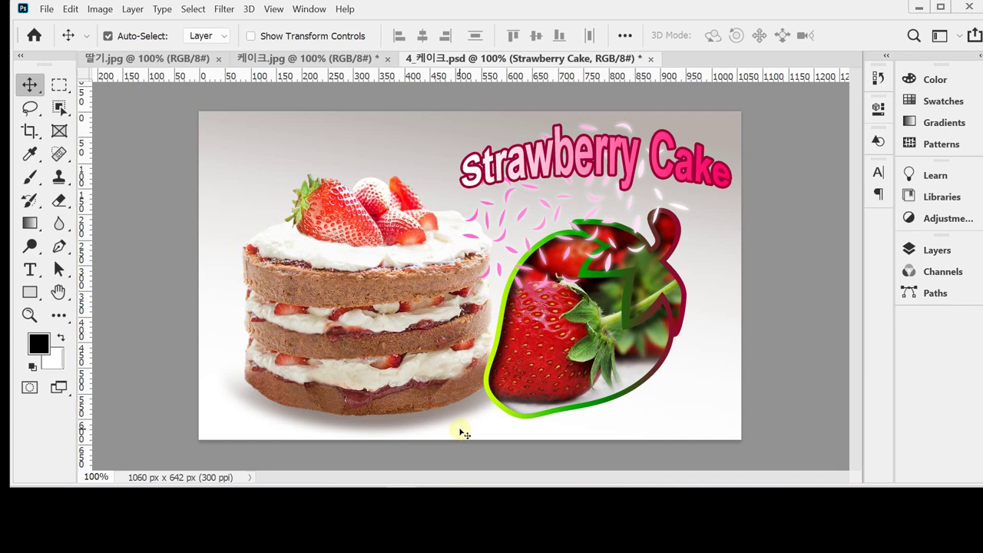
left_click(527, 393)
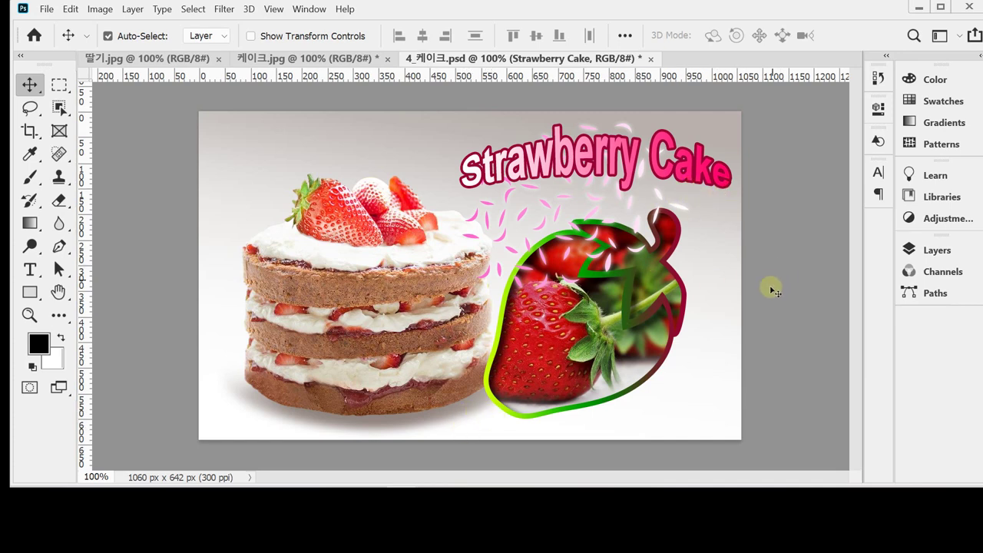
Step: Display the saved 딸기 path in 케이크.jpg and examine the strawberry outline beside the cake up close
left_click(326, 59)
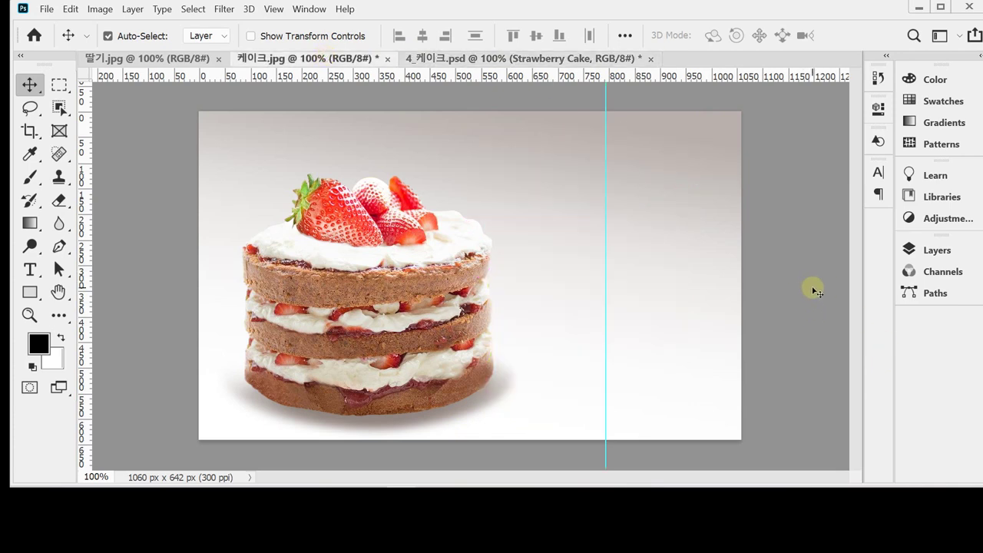
left_click(935, 293)
left_click(810, 268)
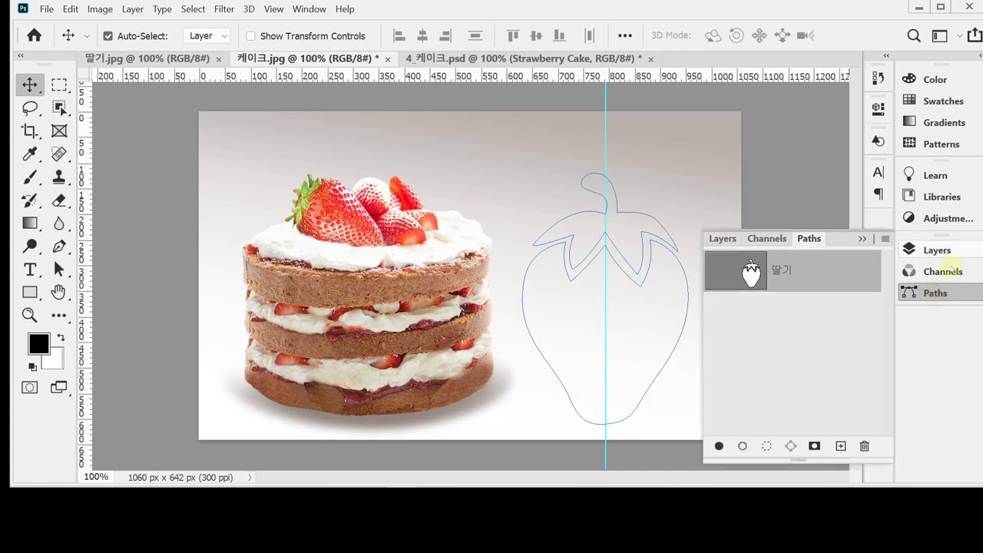
left_click(930, 293)
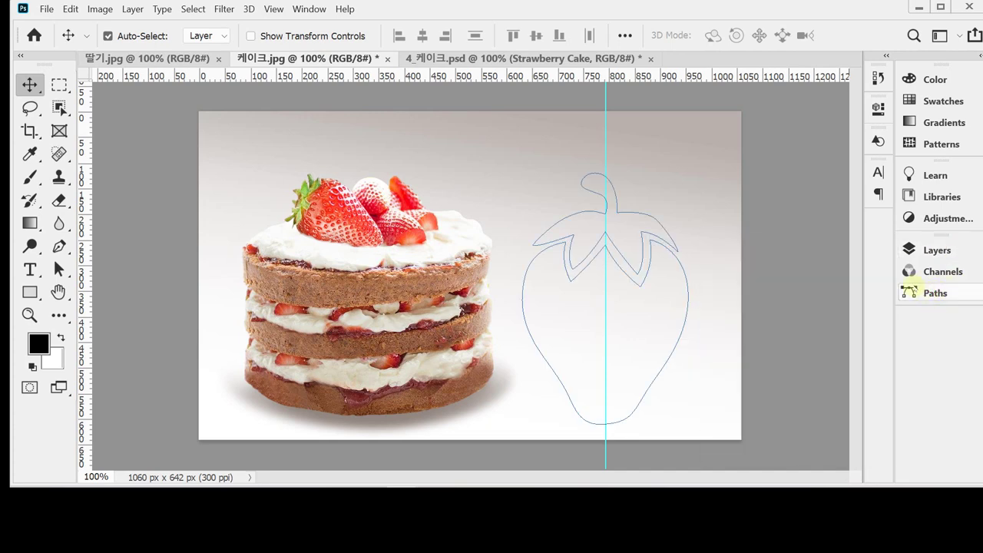
key("ctrl")
left_click(658, 295)
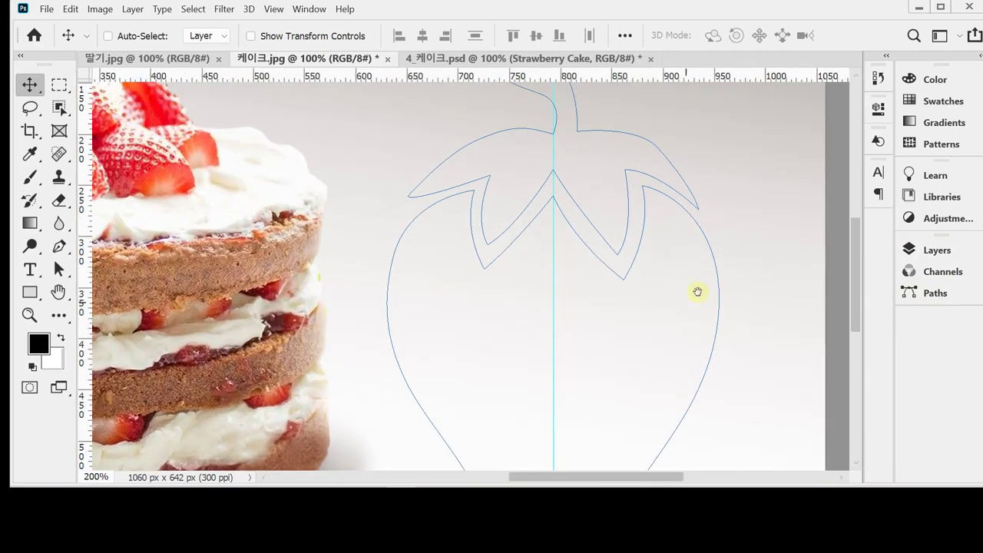
left_click(665, 261, "alt")
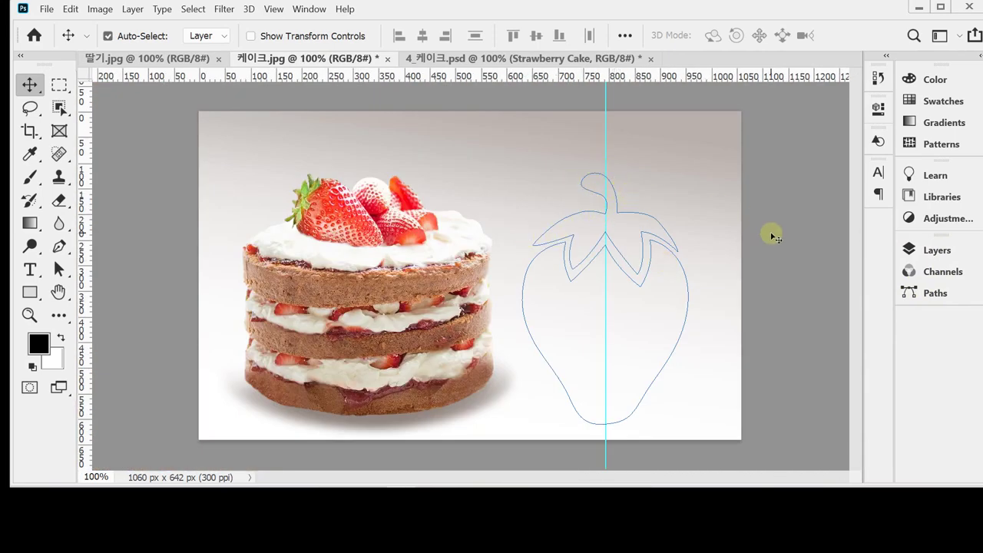
Step: Select the strawberry path and examine its anchor points and the direction handles around the leaf tips and body, then deselect it
left_click(59, 269)
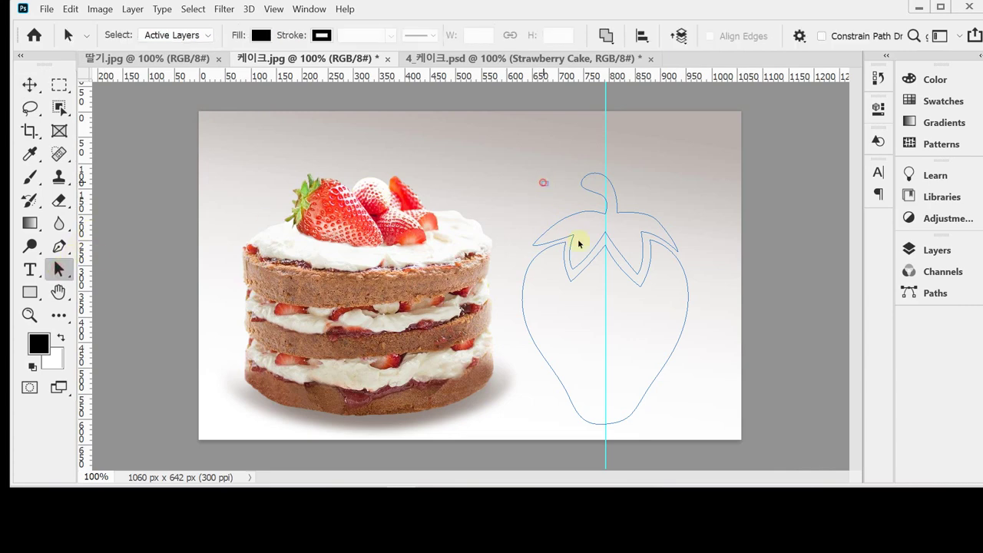
left_click_drag(541, 179, 596, 289)
scroll(650, 285, "up", 1)
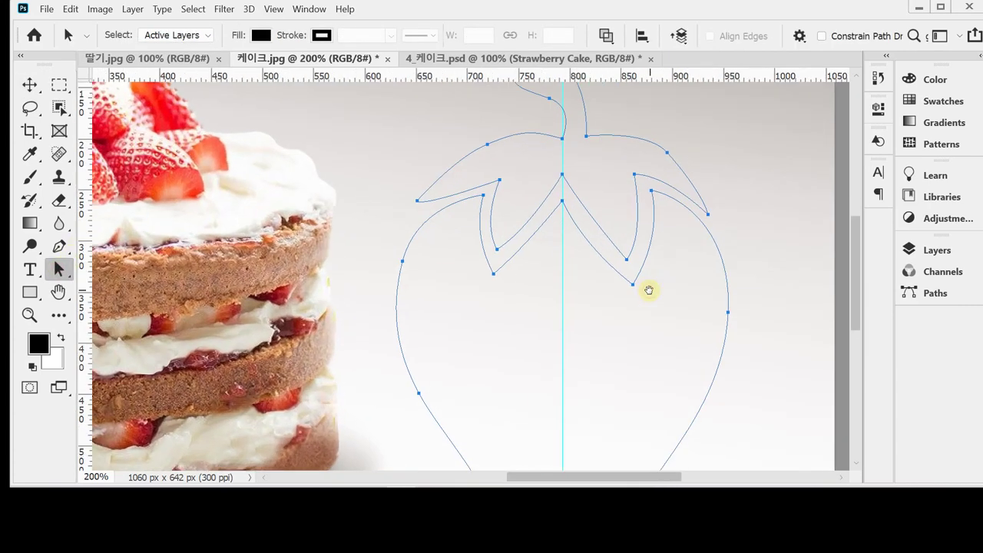
left_click_drag(650, 266, 652, 188)
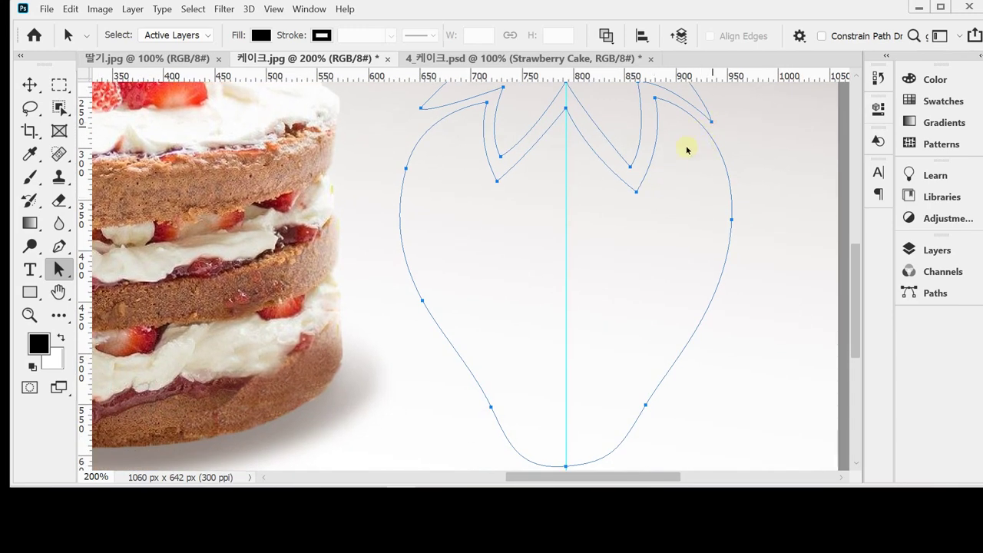
left_click(629, 166)
left_click(636, 191)
left_click_drag(553, 181, 537, 304)
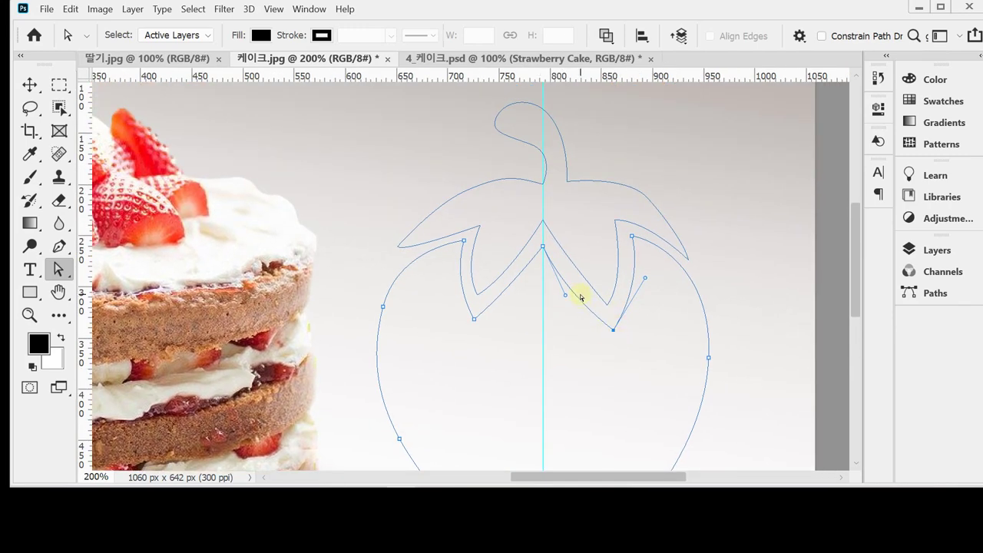
left_click(679, 244, "ctrl+alt")
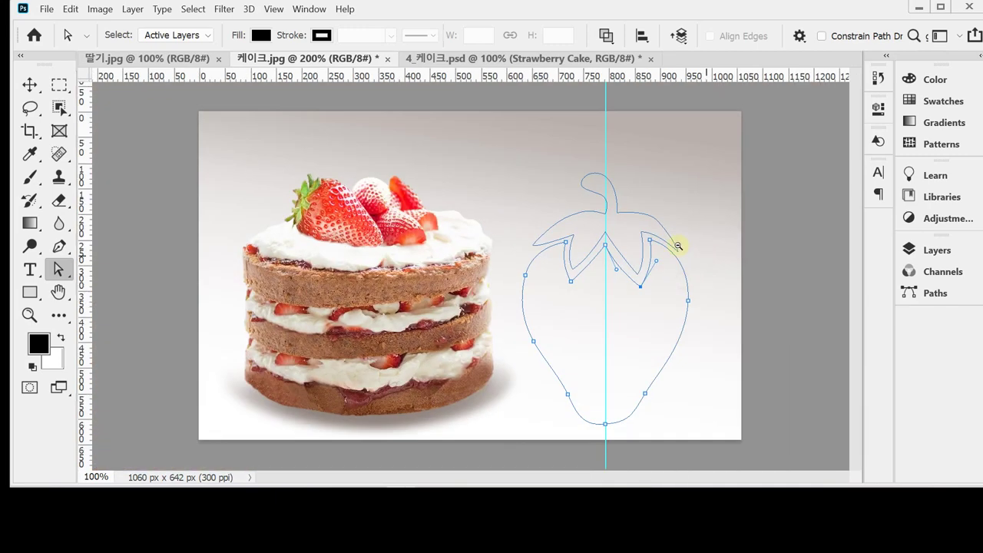
left_click(771, 296)
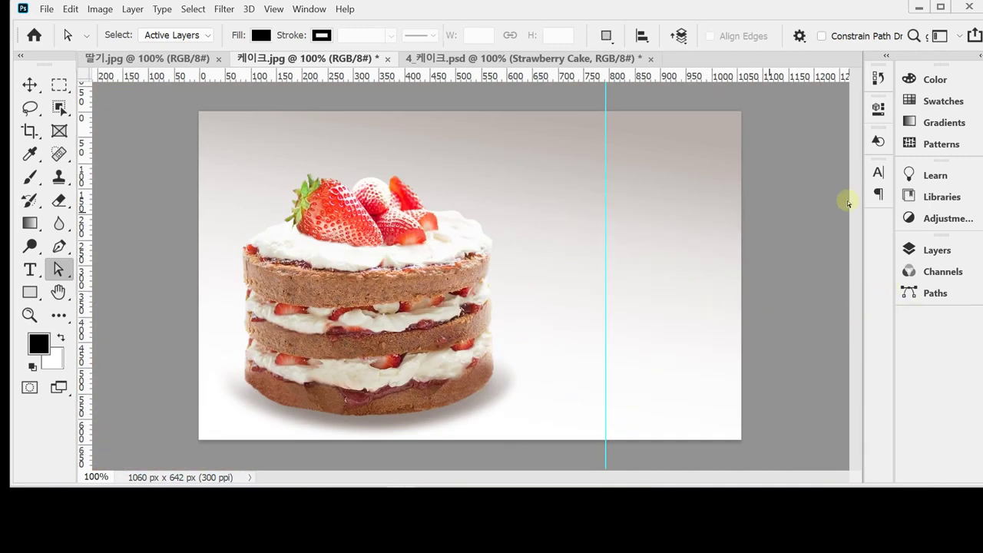
Step: Show the saved 딸기 path once more and hide it again
left_click(933, 292)
left_click(751, 270)
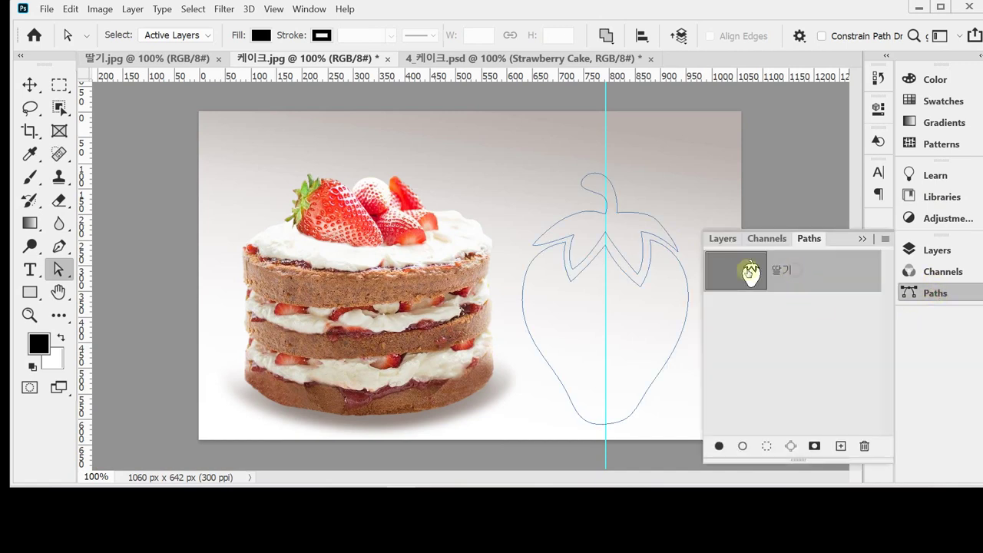
left_click(779, 335)
left_click(933, 293)
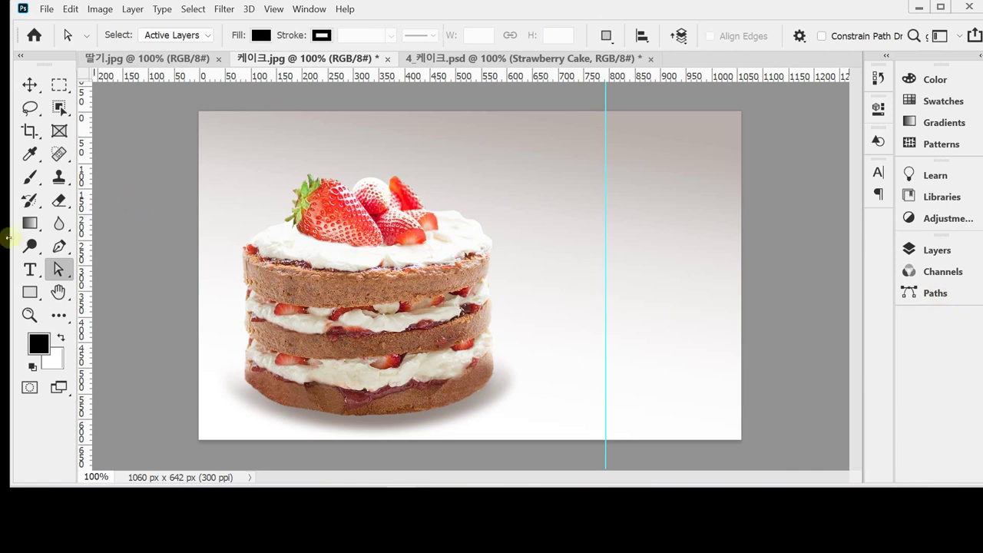
Step: Activate the Pen tool and keep its drawing mode set to Path
left_click(59, 245)
right_click(62, 244)
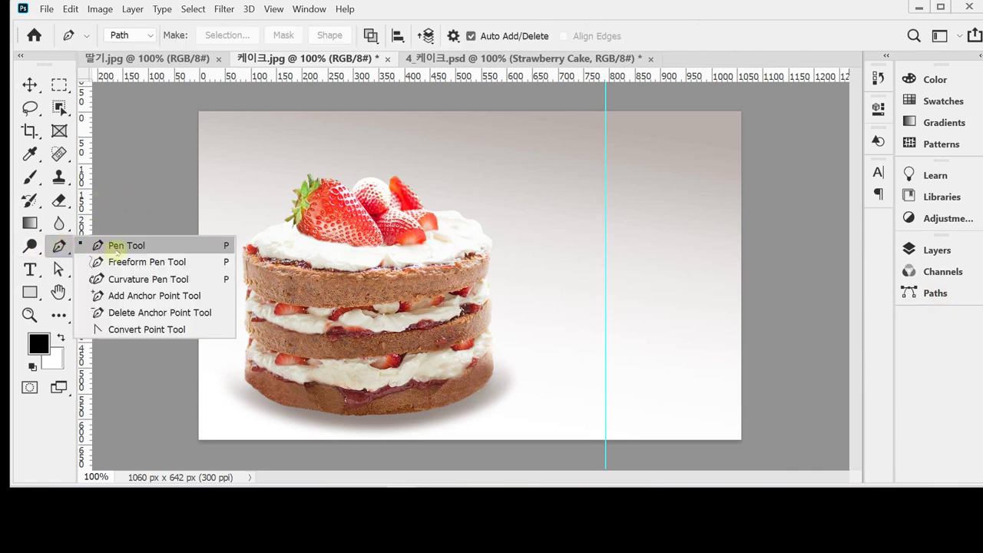
left_click(117, 246)
left_click(131, 36)
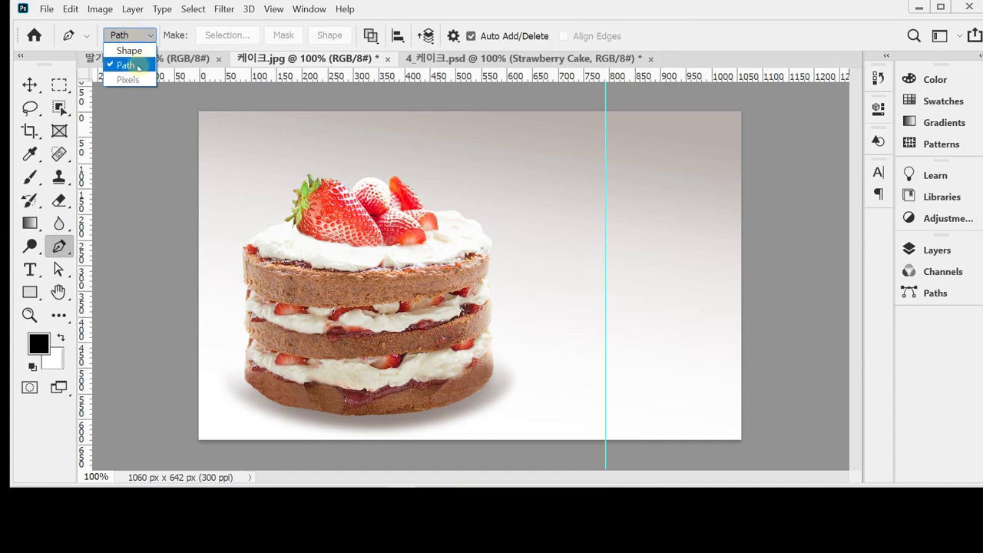
left_click(138, 67)
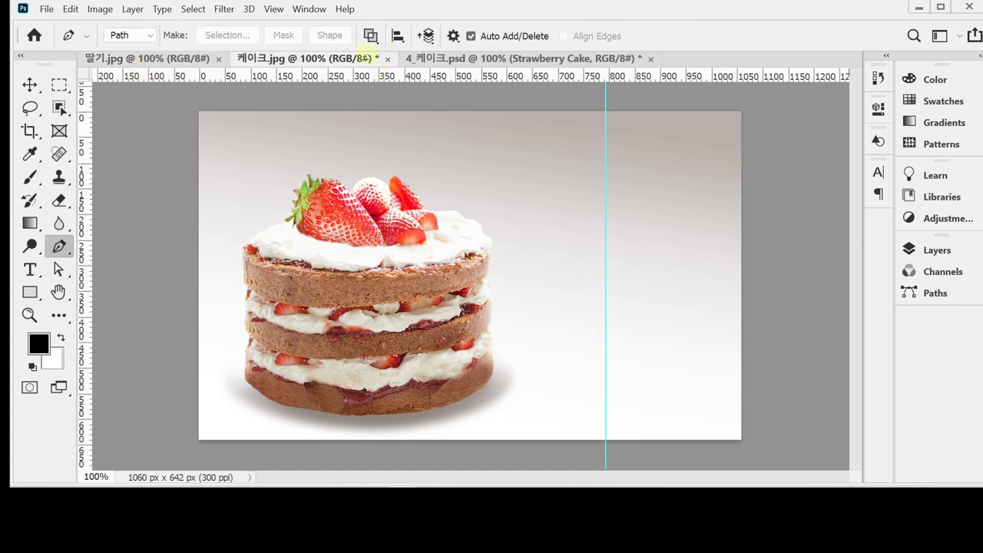
left_click(119, 34)
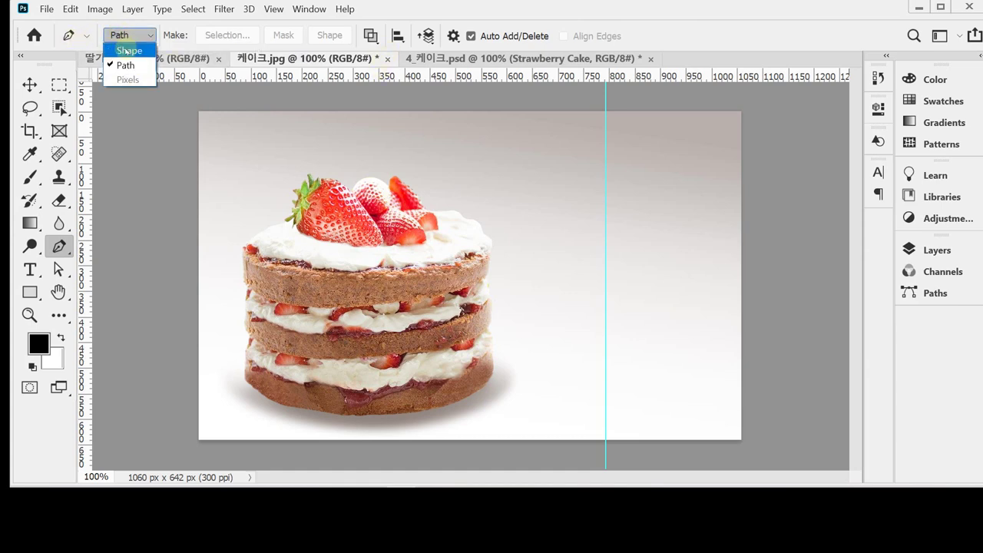
left_click(119, 34)
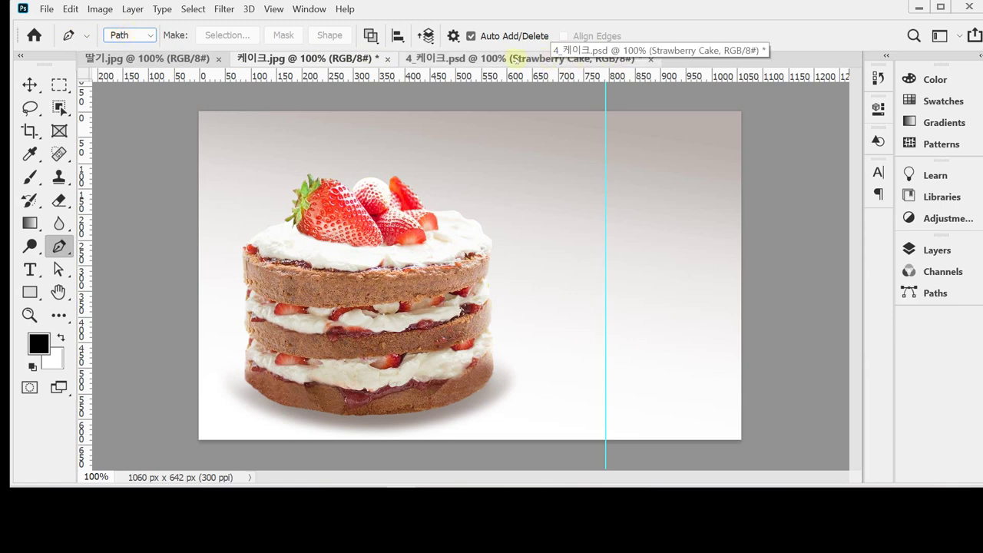
Step: Float 4_케이크.psd in its own narrowed window over the cake in 케이크.jpg, showing the finished strawberry as a drawing reference
left_click_drag(556, 59, 202, 76)
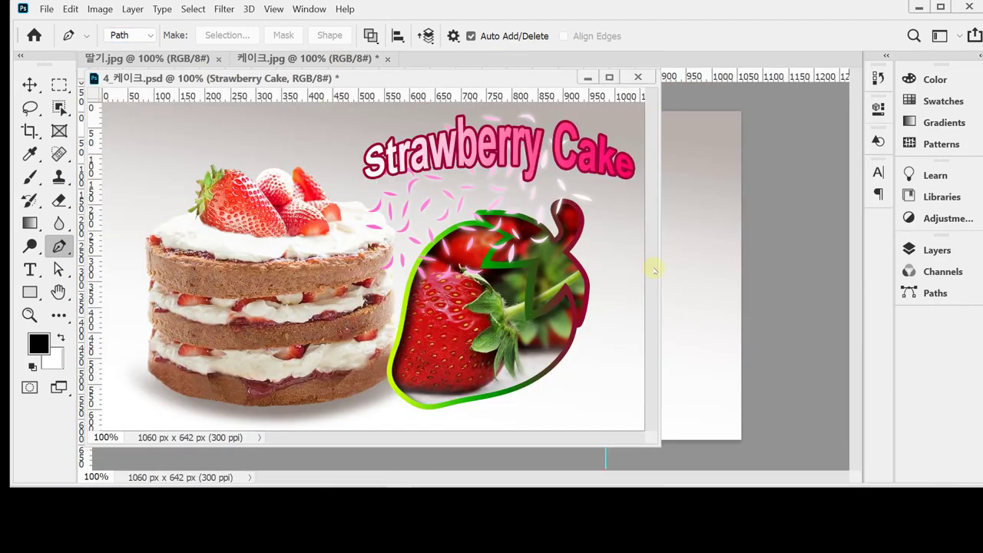
left_click_drag(654, 270, 487, 266)
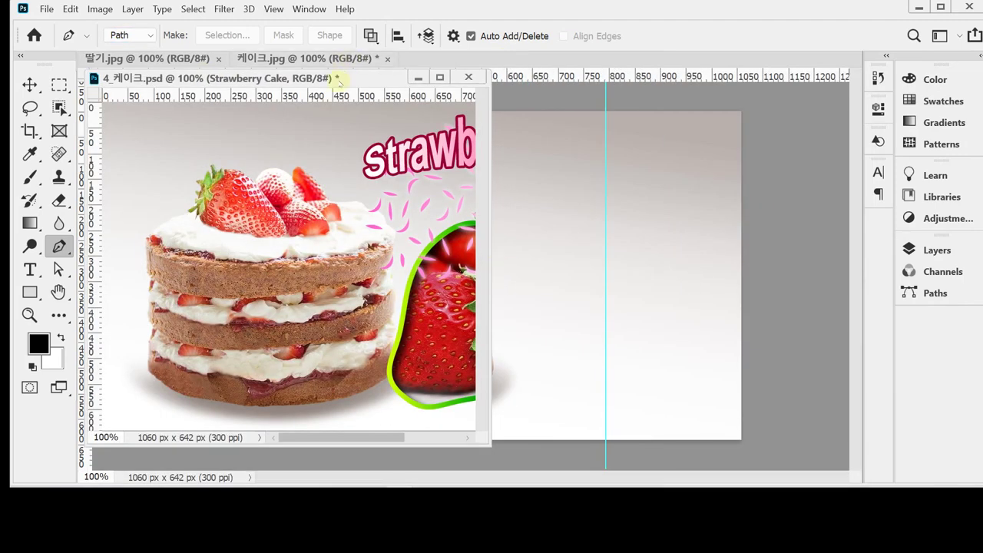
left_click_drag(340, 77, 284, 105)
scroll(284, 256, "right", 5)
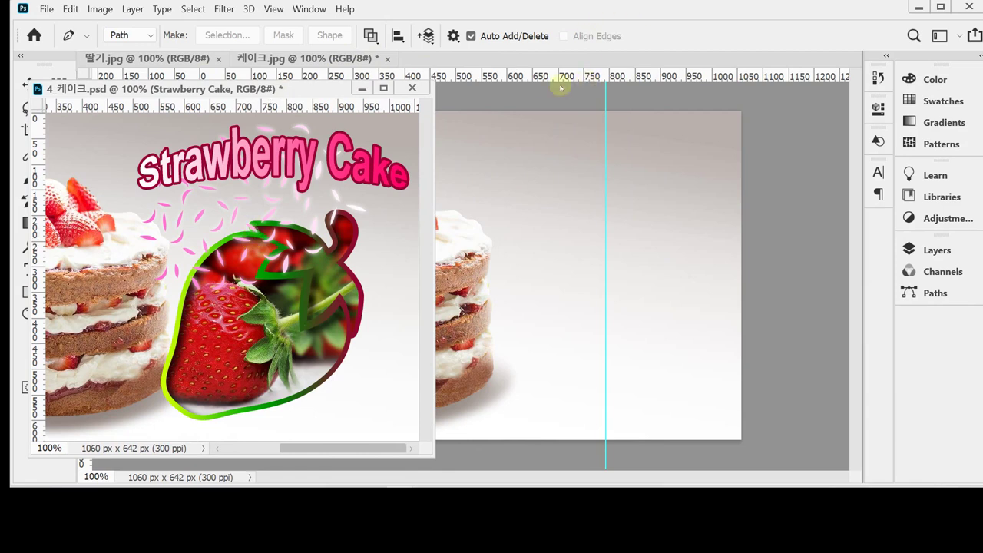
left_click(537, 99)
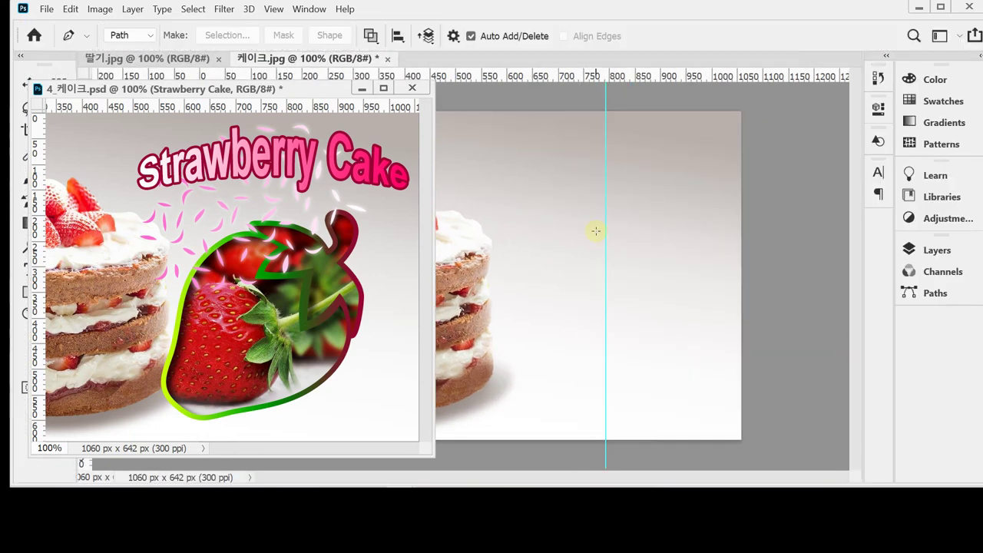
Step: Start a strawberry path at the vertical guide by drawing the curved stem with its rounded, left-bent tip
key("Caps_Lock")
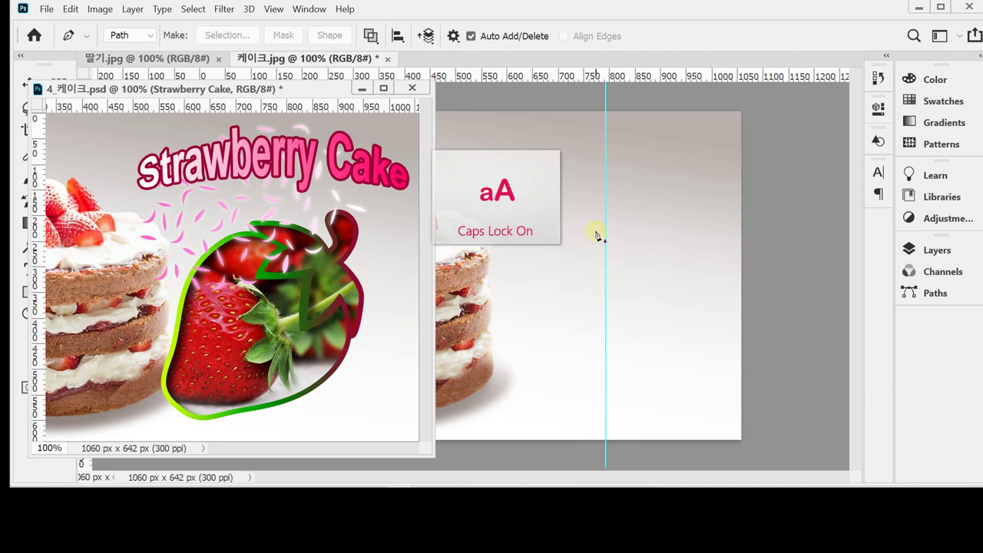
key("Caps_Lock")
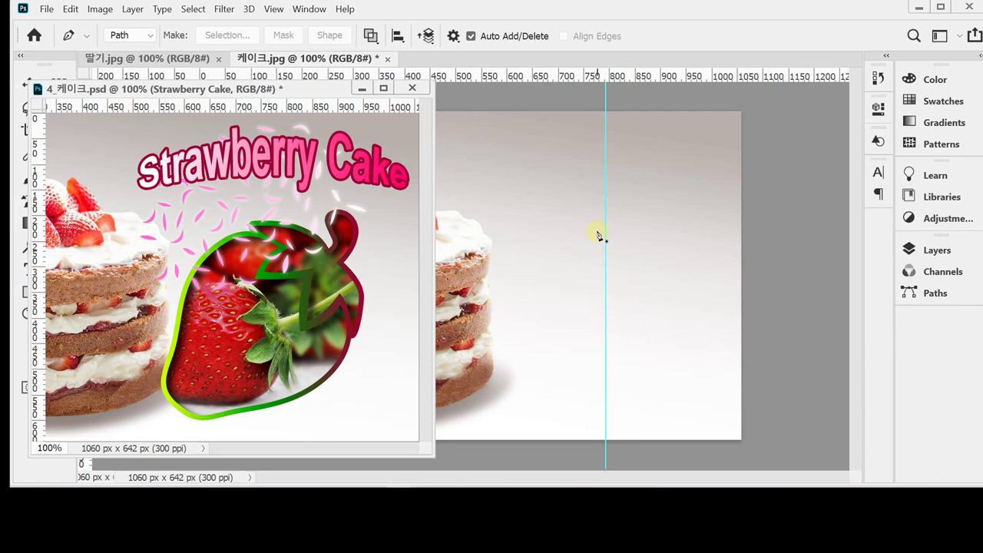
left_click(604, 225)
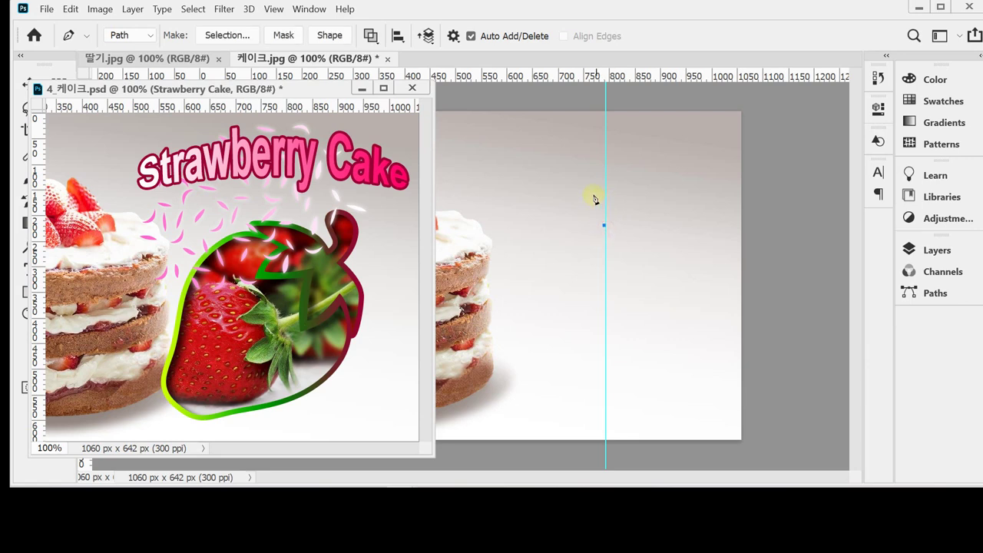
left_click_drag(592, 188, 575, 186)
left_click(575, 166)
left_click_drag(581, 161, 617, 200)
left_click(615, 222)
Step: Continue the path from the stem's base through the two pointed right-hand leaves back to the notch on the vertical guide
left_click_drag(663, 239, 677, 256)
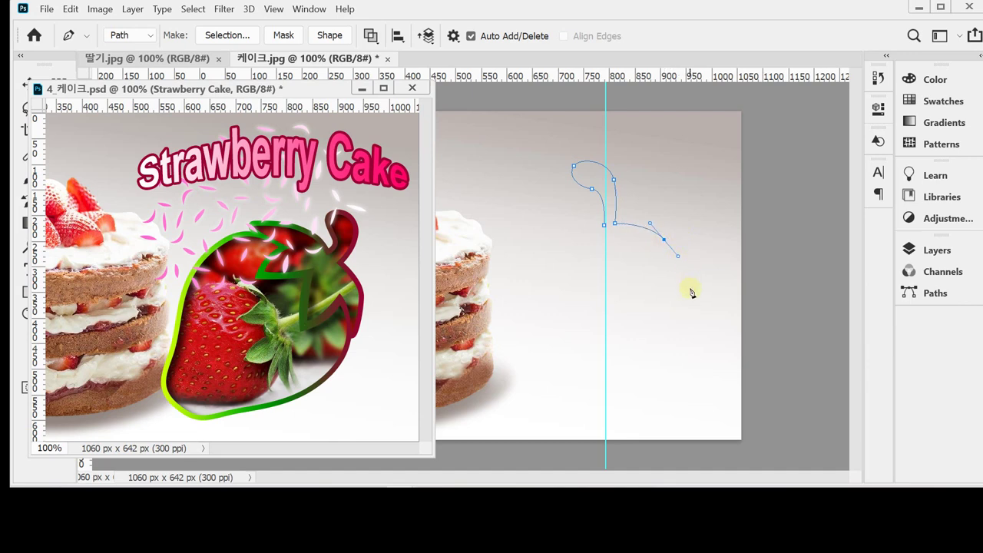
left_click(688, 285)
left_click_drag(635, 253, 619, 256)
left_click(636, 254)
left_click(636, 255)
left_click_drag(629, 298, 616, 319)
left_click(630, 297)
left_click_drag(606, 263, 599, 242)
Step: Draw the two pointed left-hand leaves with sharp corners and close the path at the stem's starting point
mouse_move(567, 283)
left_mouse_down()
mouse_move(548, 294)
mouse_move(550, 283)
left_mouse_up()
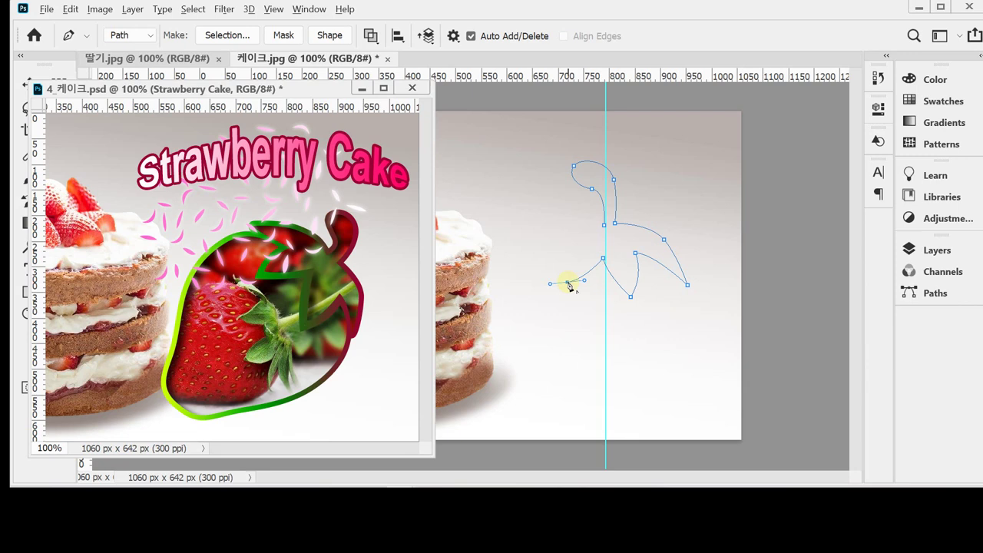
left_click(568, 283)
left_click_drag(569, 251, 581, 236)
left_click(569, 252)
key("ctrl+z")
left_click(569, 252)
left_click_drag(517, 268, 499, 269)
left_click(517, 268, "alt")
left_click_drag(556, 230, 577, 223)
left_click(605, 225)
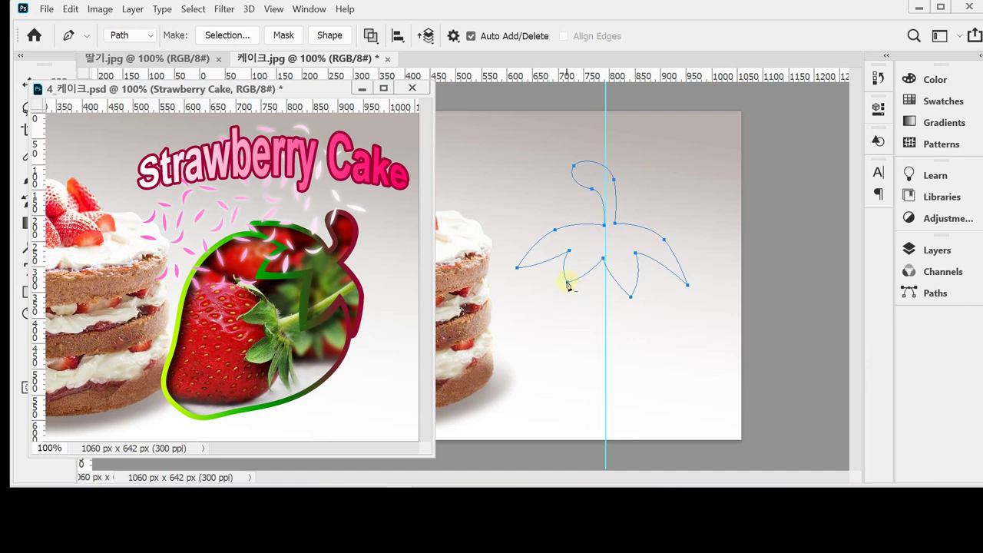
Step: Shift the stem-and-leaf path slightly upward and reshape its lower left and outer right leaf tips, then deselect it
mouse_move(567, 283)
left_mouse_down()
mouse_move(568, 270)
mouse_move(564, 281)
mouse_move(576, 283)
left_mouse_up()
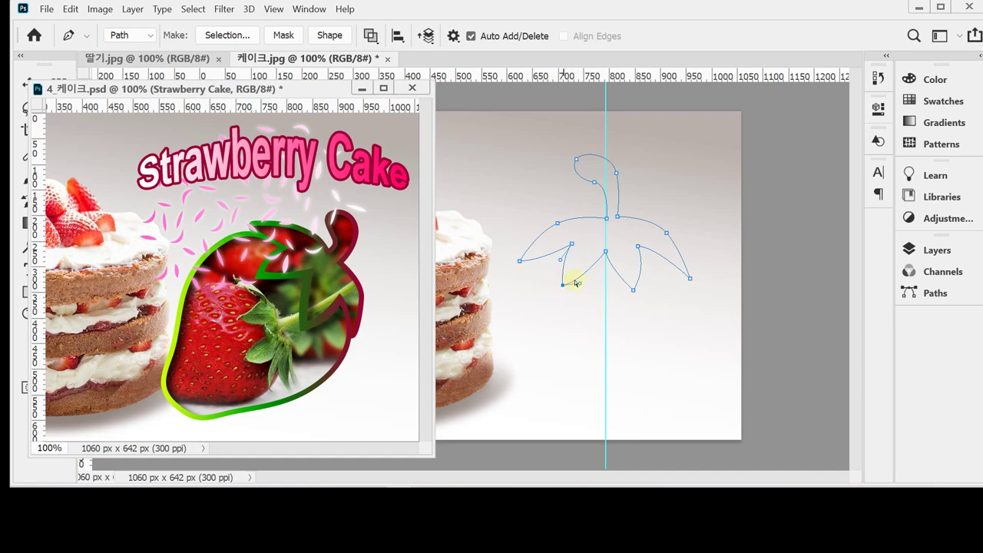
left_click(691, 282)
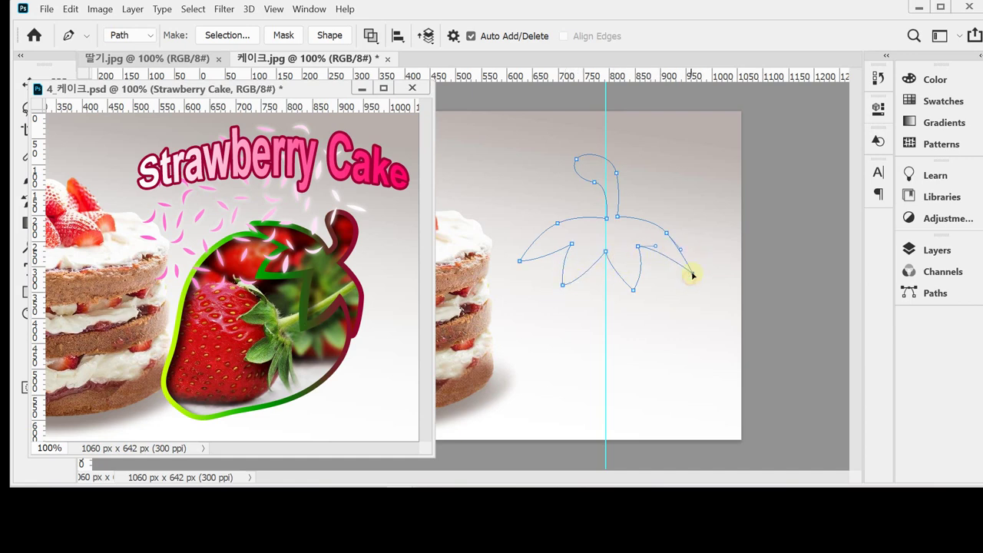
left_click_drag(645, 258, 694, 265)
left_click(639, 246)
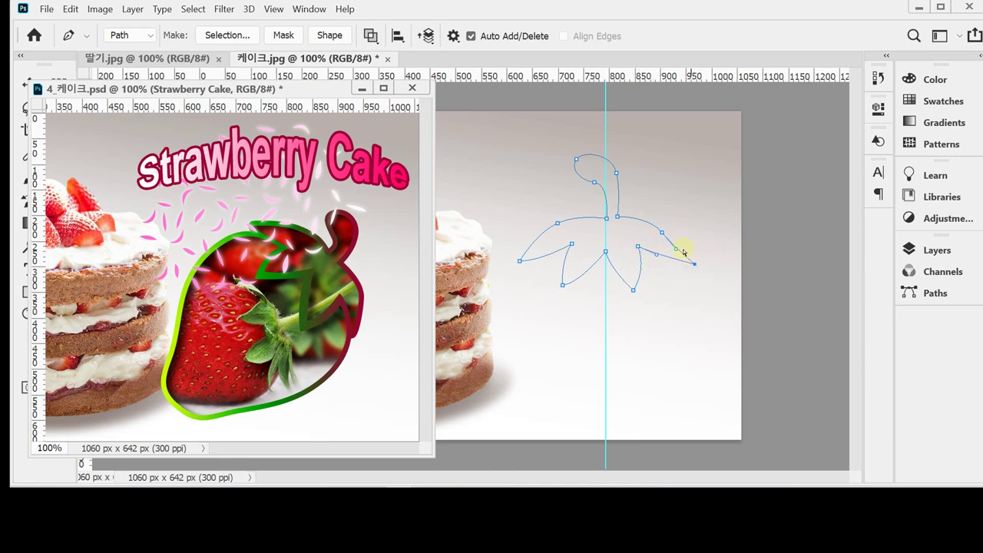
left_click(677, 243)
left_click(695, 265)
left_click_drag(695, 265, 657, 261)
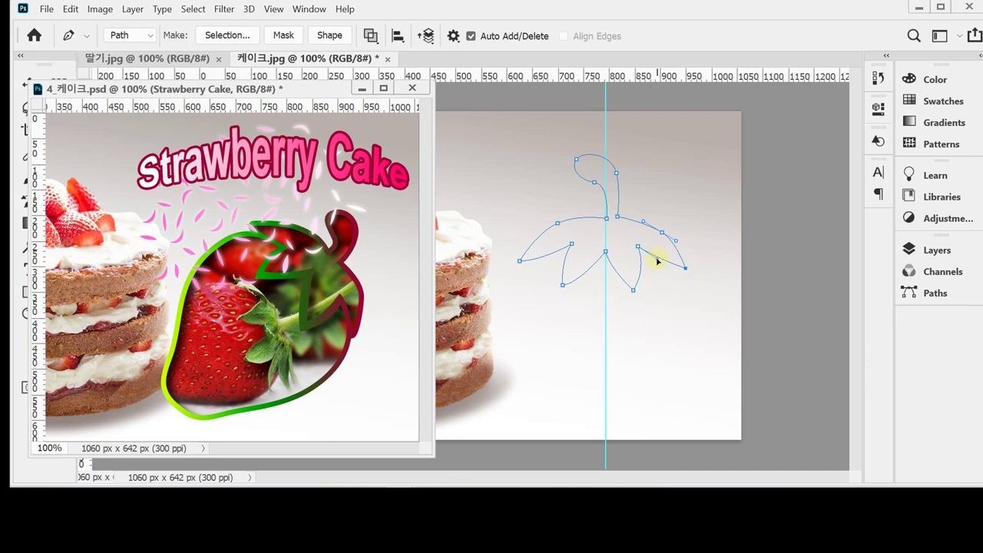
left_click_drag(664, 234, 661, 230)
left_click(687, 268)
left_click(694, 290)
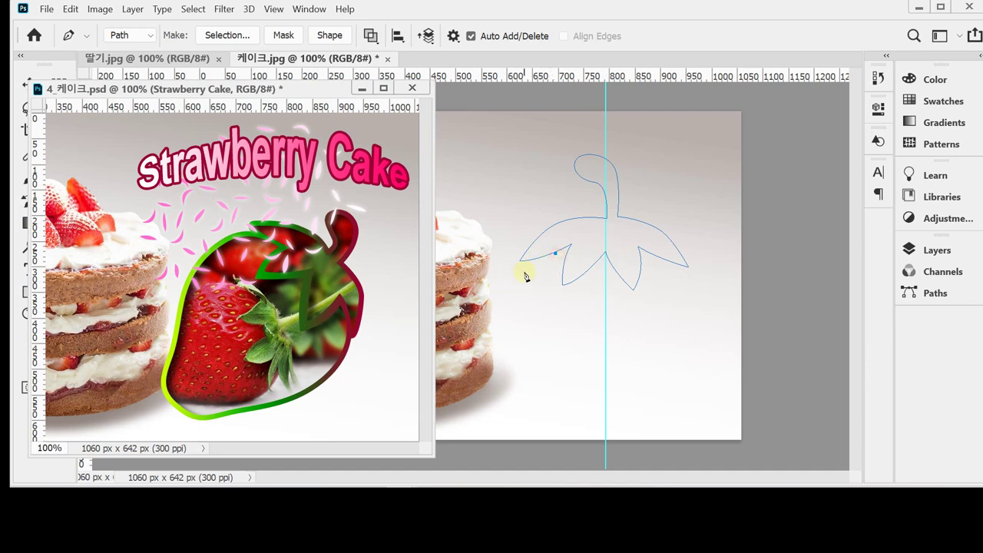
Step: Draw the strawberry body outline from under the outer left leaf around the rounded bottom and up the right side
left_click(559, 255)
left_click_drag(529, 268, 513, 279)
left_click_drag(530, 338, 543, 356)
left_click(550, 358)
left_click_drag(573, 397, 626, 427)
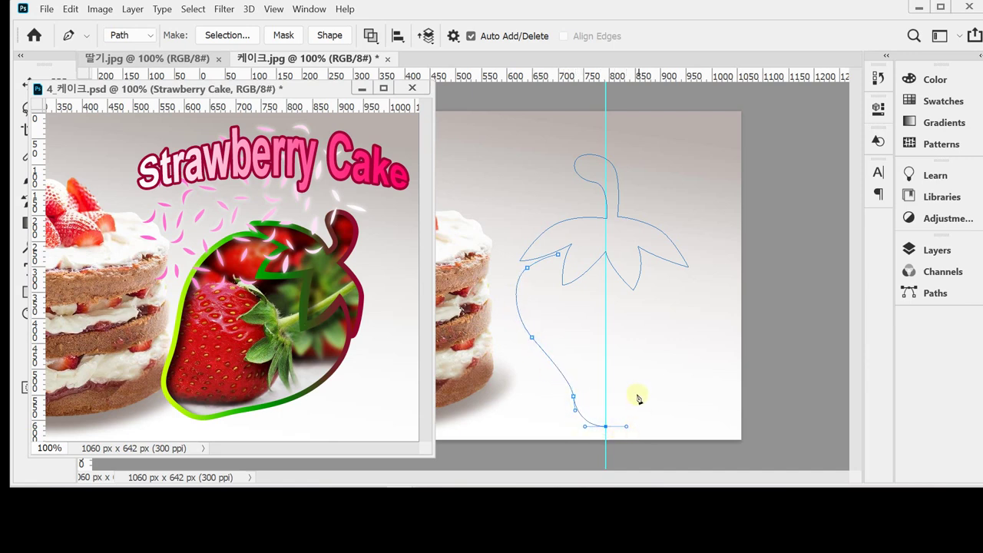
left_click_drag(641, 386, 645, 378)
left_click_drag(688, 305, 688, 282)
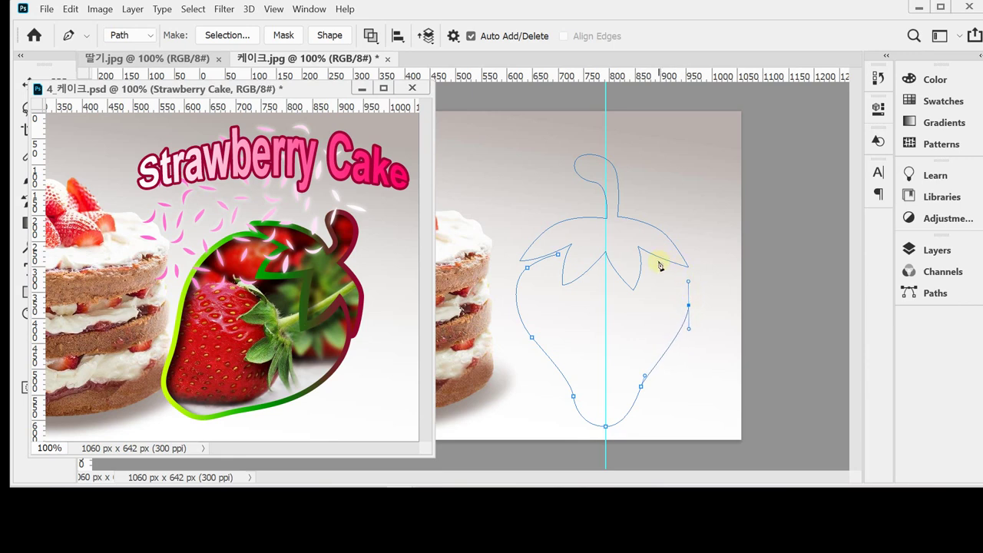
Step: Complete the body path with a zigzag upper edge that follows just below the leaf tips and close it
left_click_drag(645, 254, 609, 246)
left_click(607, 243)
left_click(647, 258)
left_click_drag(631, 301, 612, 312)
left_click(632, 299, "alt")
mouse_move(605, 260)
left_mouse_down()
mouse_move(599, 253)
mouse_move(606, 264)
left_mouse_up()
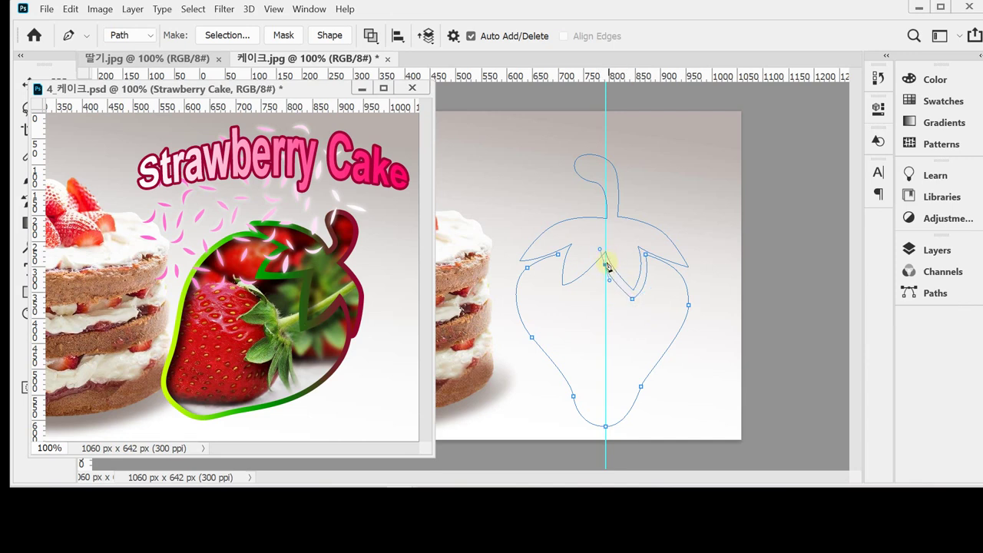
left_click(605, 264, "alt")
left_click_drag(560, 293, 533, 301)
mouse_move(558, 255)
left_mouse_down()
mouse_move(572, 243)
mouse_move(564, 256)
left_mouse_up()
Step: Refine the body path by adjusting its upper corner anchors, the lower side anchors and the lower left direction handle
left_click(515, 270, "ctrl")
left_click(560, 259, "ctrl")
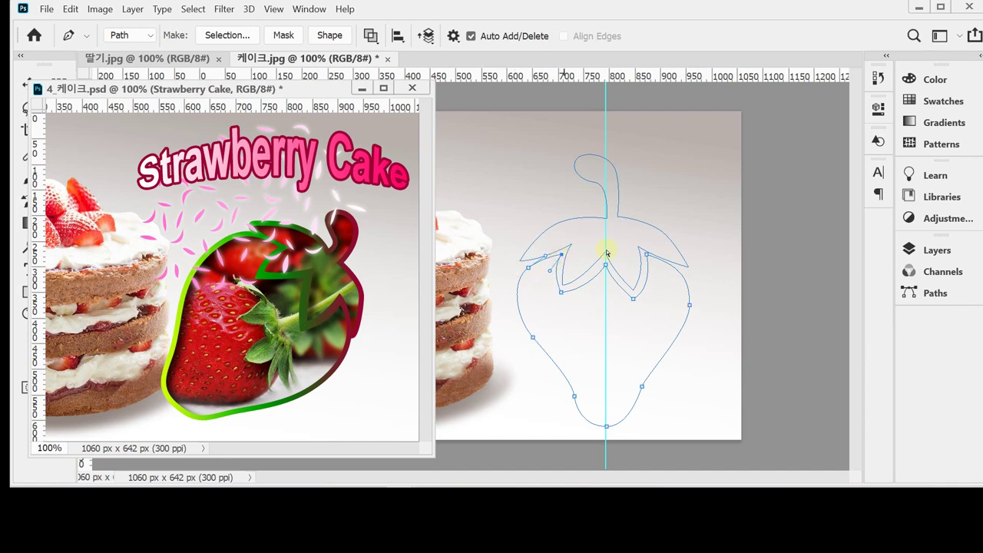
left_click_drag(647, 254, 685, 273)
left_click(643, 390)
left_click(567, 399)
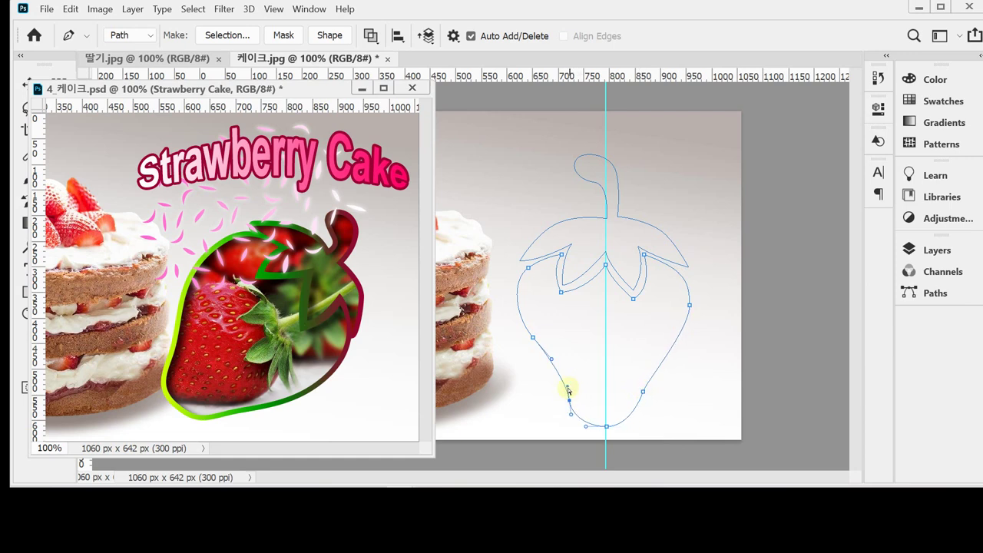
left_click_drag(567, 388, 561, 388)
Step: Minimize the 4_케이크.psd reference window and select the stem-and-leaf and body paths together
left_click(360, 88)
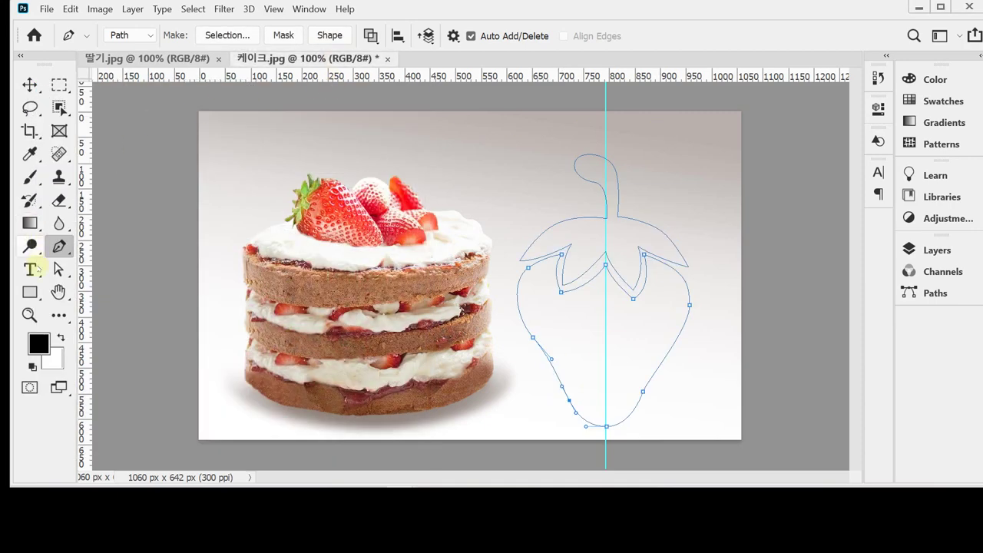
left_click_drag(59, 269, 121, 271)
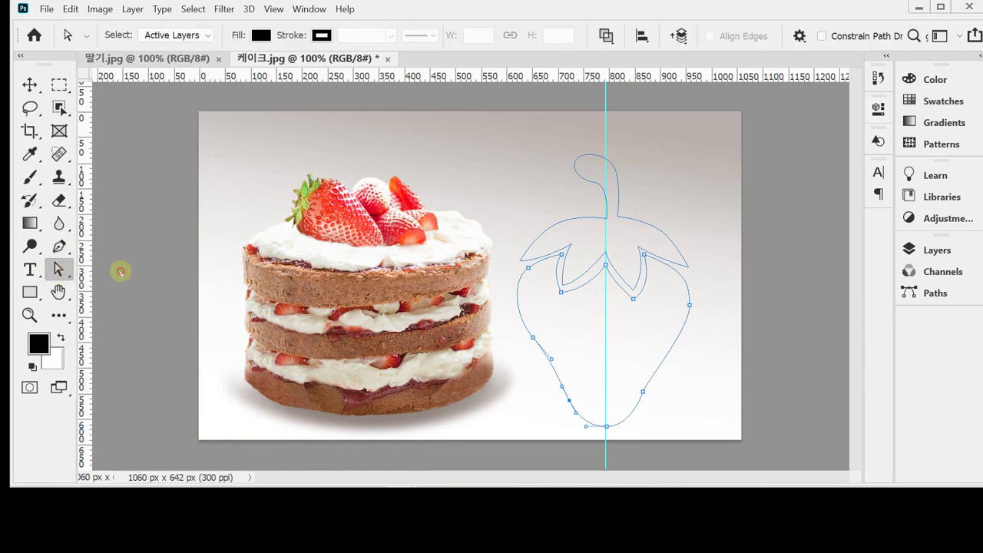
left_click_drag(558, 181, 627, 324)
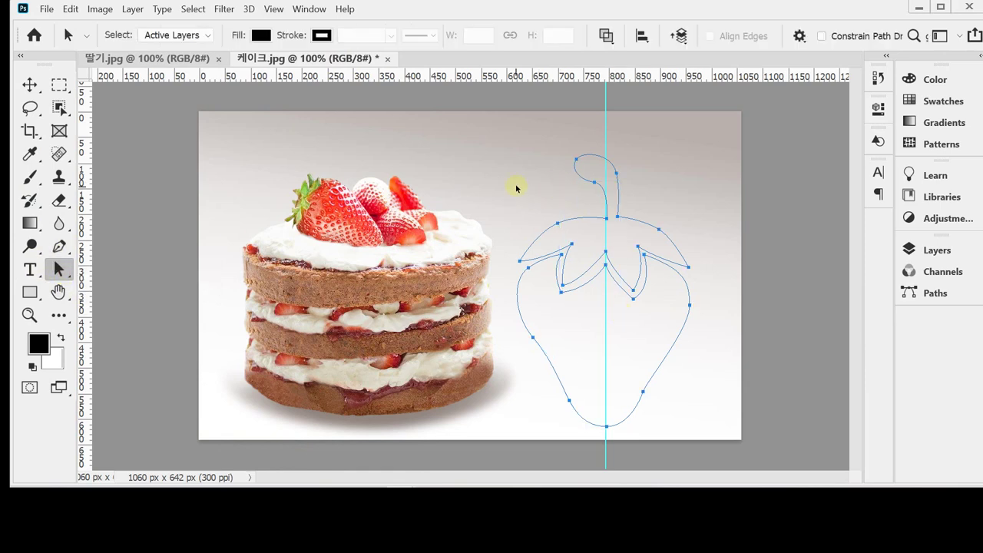
left_click_drag(524, 177, 621, 325)
left_click_drag(539, 184, 607, 300)
Step: Free-transform the strawberry paths: rotate them about 35.18°, scale them to about 96.35% and place them just beside the cake
key("ctrl+t")
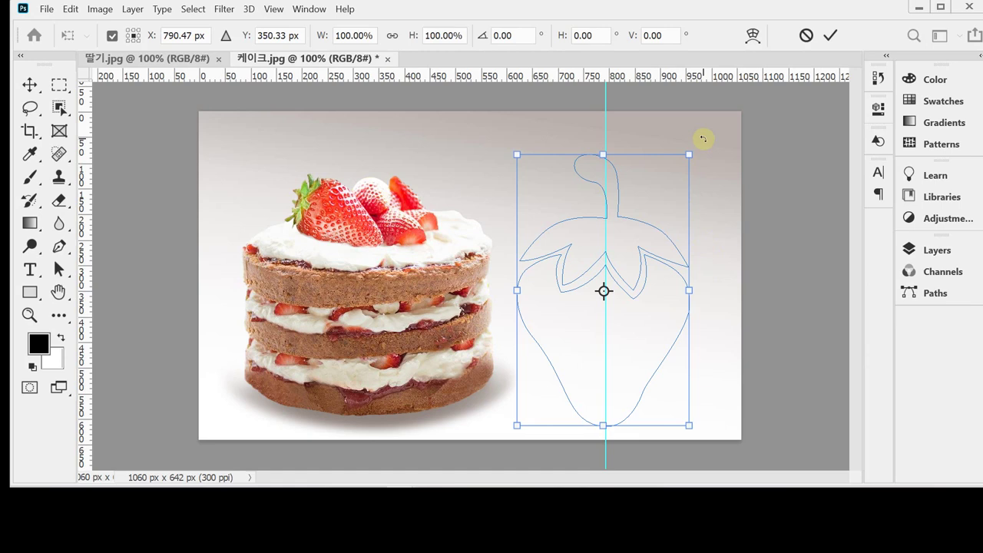
left_click_drag(703, 139, 739, 206)
left_click_drag(628, 254, 616, 240)
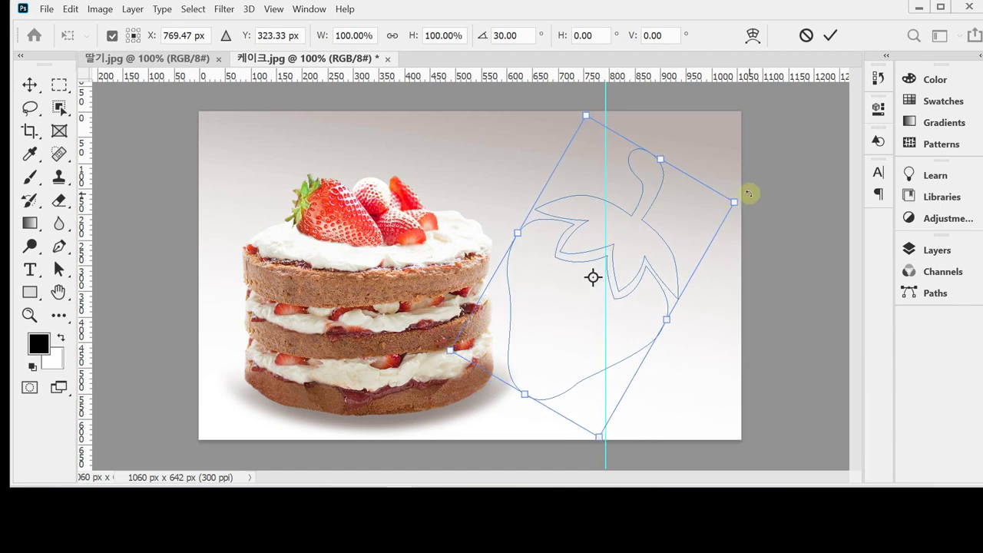
left_click_drag(680, 263, 668, 270)
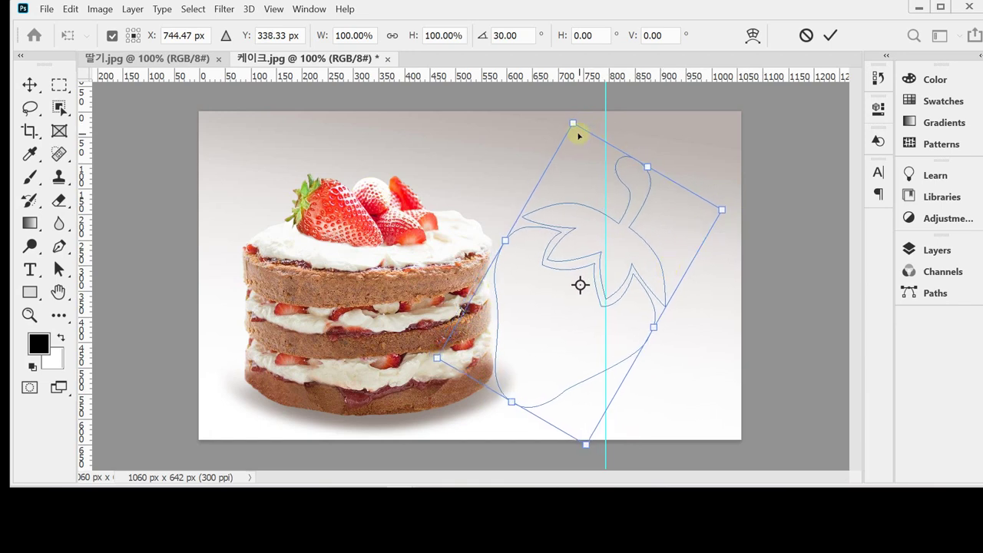
left_click_drag(574, 125, 574, 136)
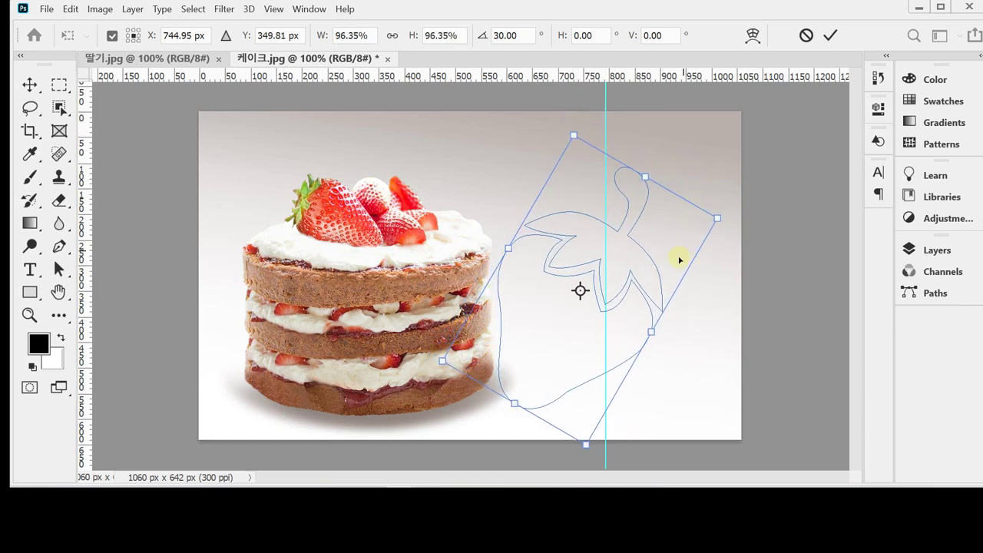
left_click_drag(740, 214, 737, 220)
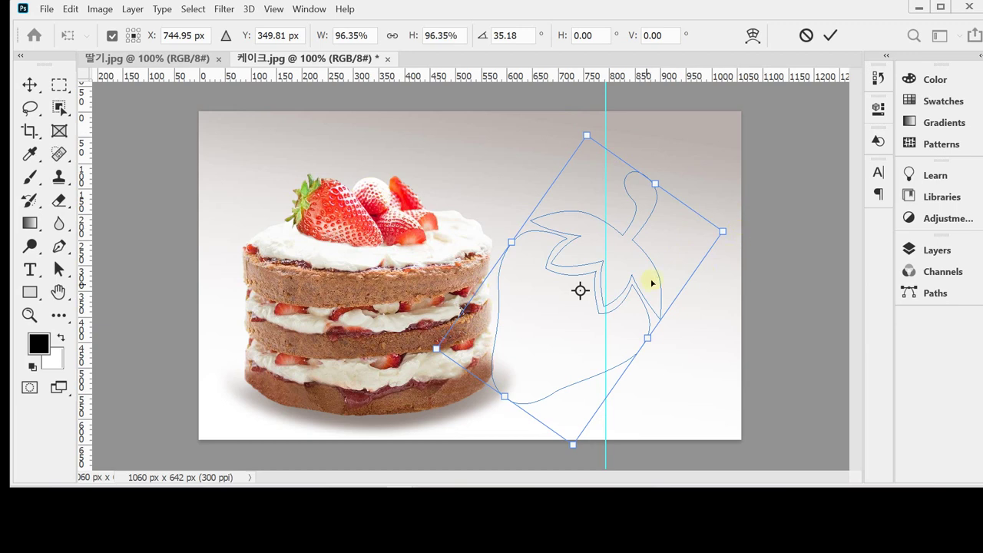
left_click_drag(652, 279, 657, 281)
key("Return")
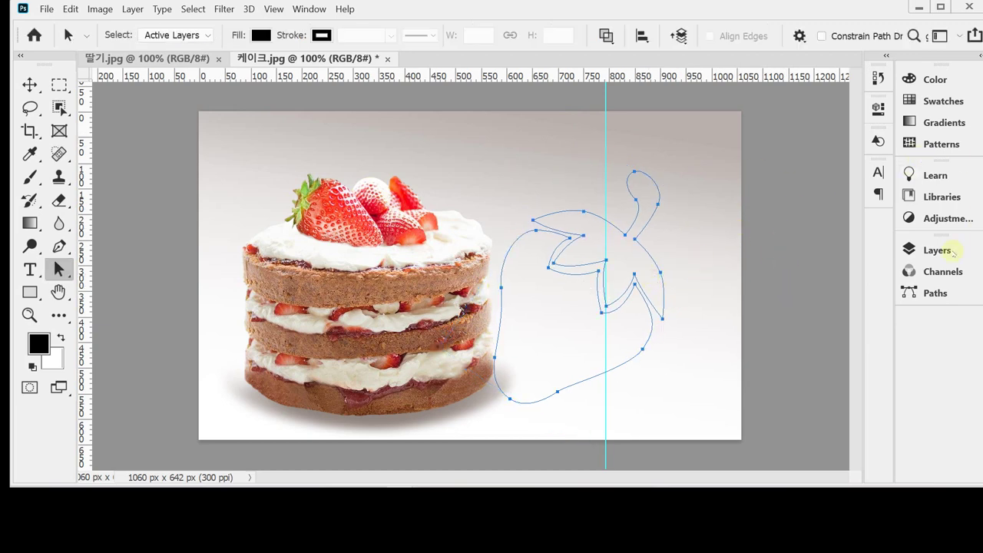
Step: Save the tilted strawberry work path under the name 딸기 and deselect it
left_click(935, 295)
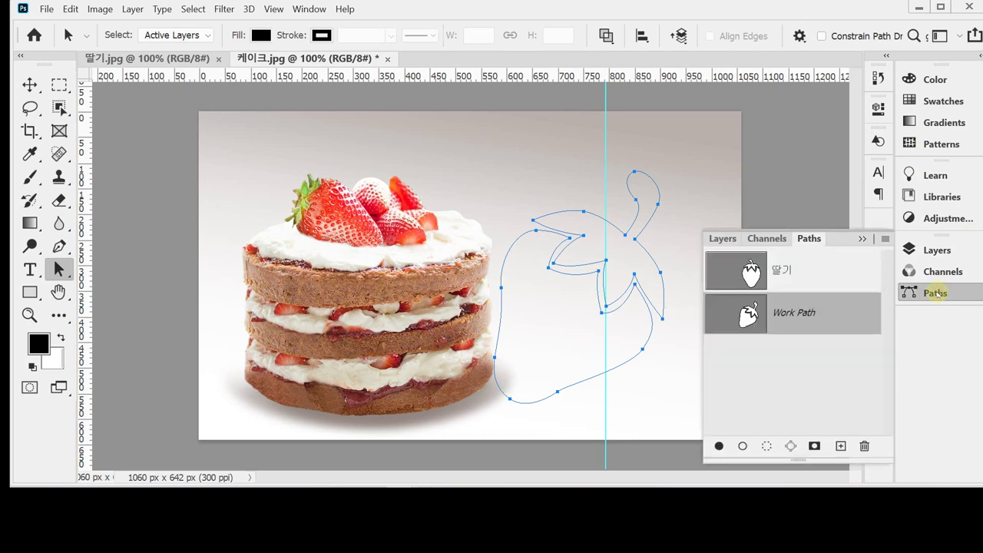
double_click(807, 313)
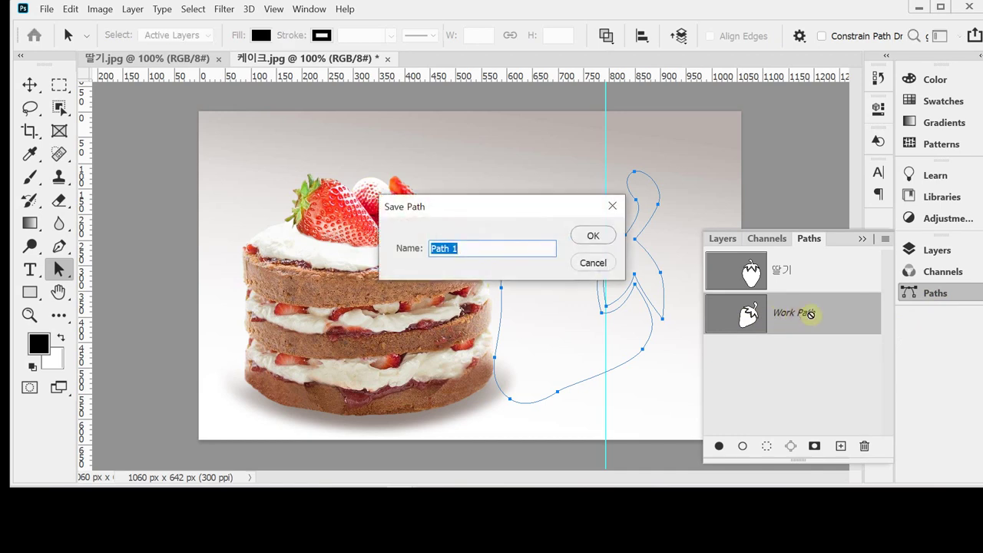
type("ㅌ")
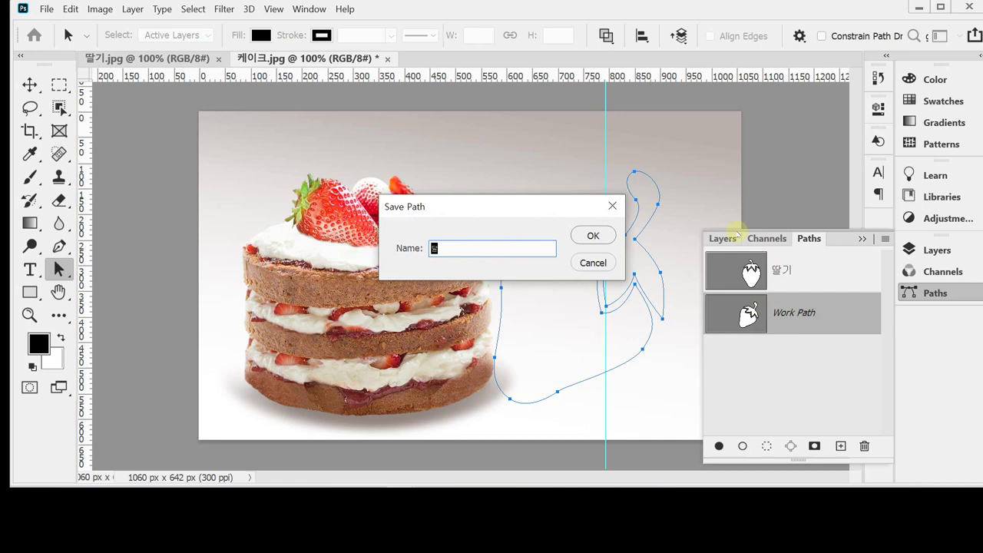
key("BackSpace")
type("ㅌㅏㄹ기")
key("Return")
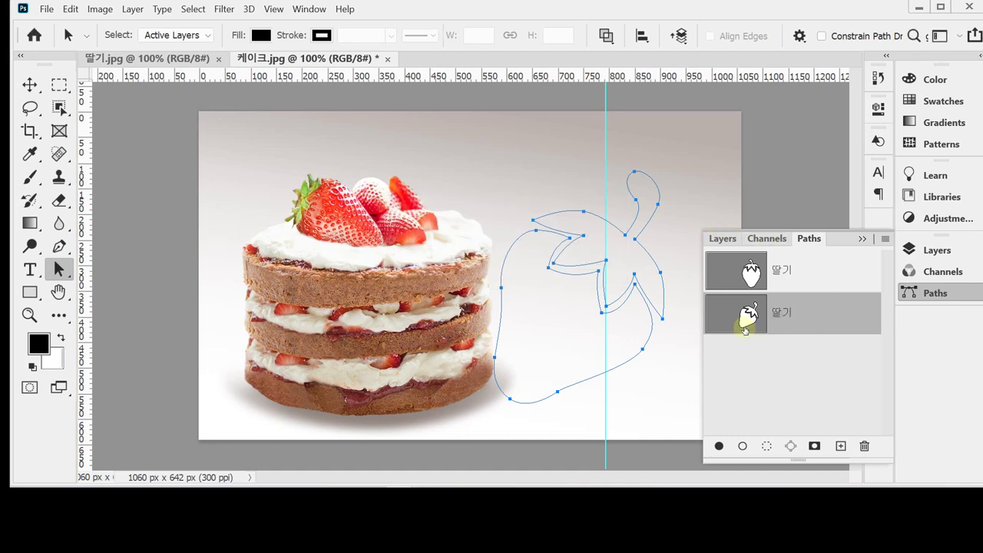
left_click(814, 377)
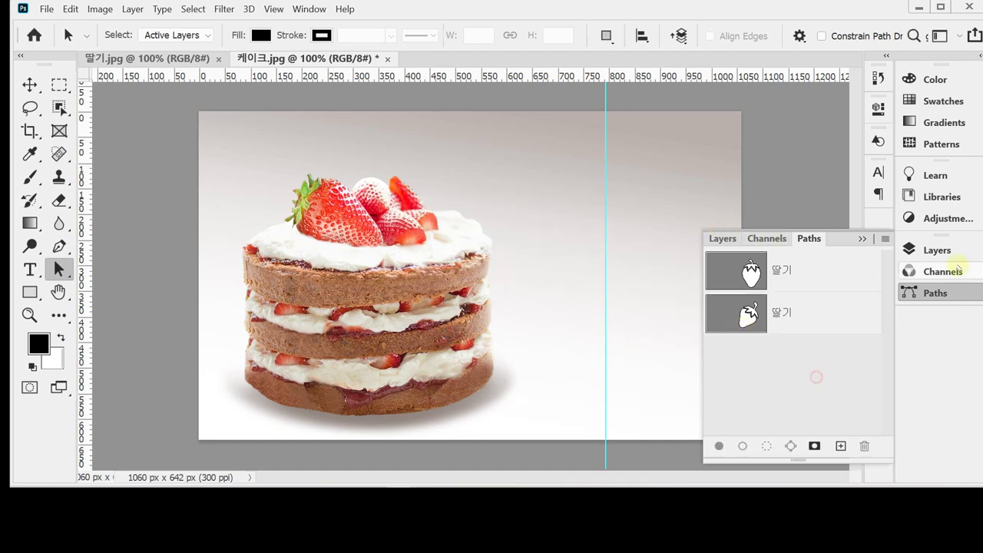
Step: Free-transform the upright saved strawberry path with a 45° rotation and move its outlines beside the cake's lower half
left_click(810, 269)
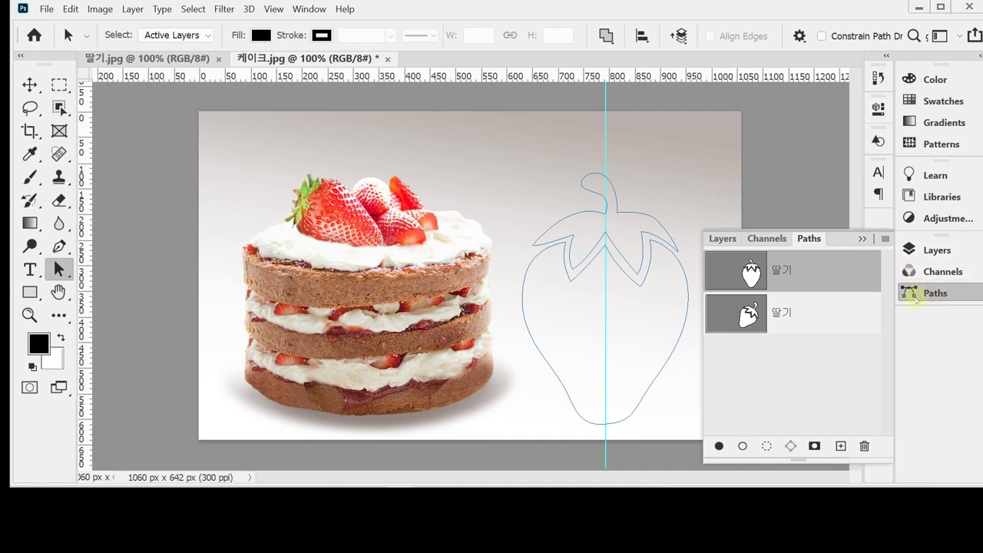
left_click(910, 293)
key("ctrl+t")
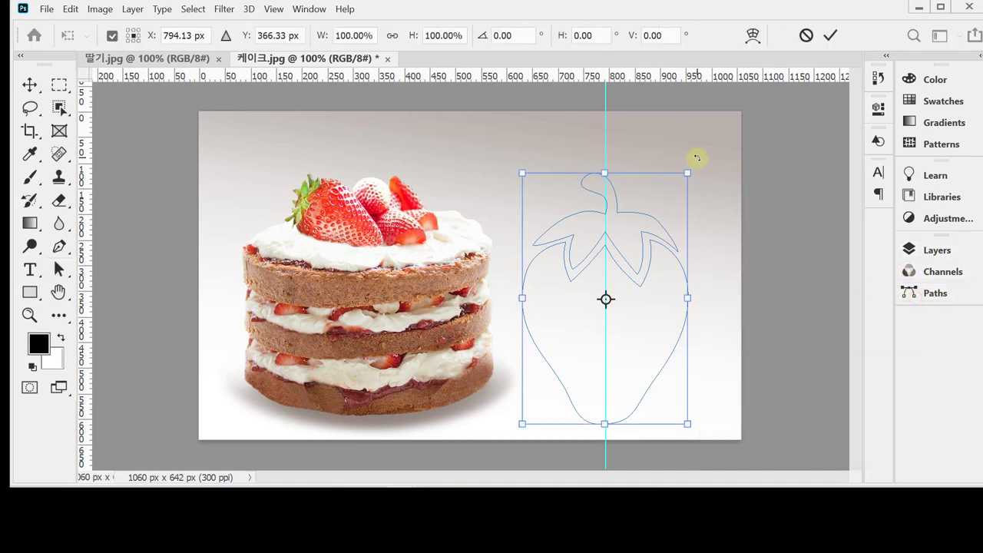
left_click_drag(693, 158, 731, 259)
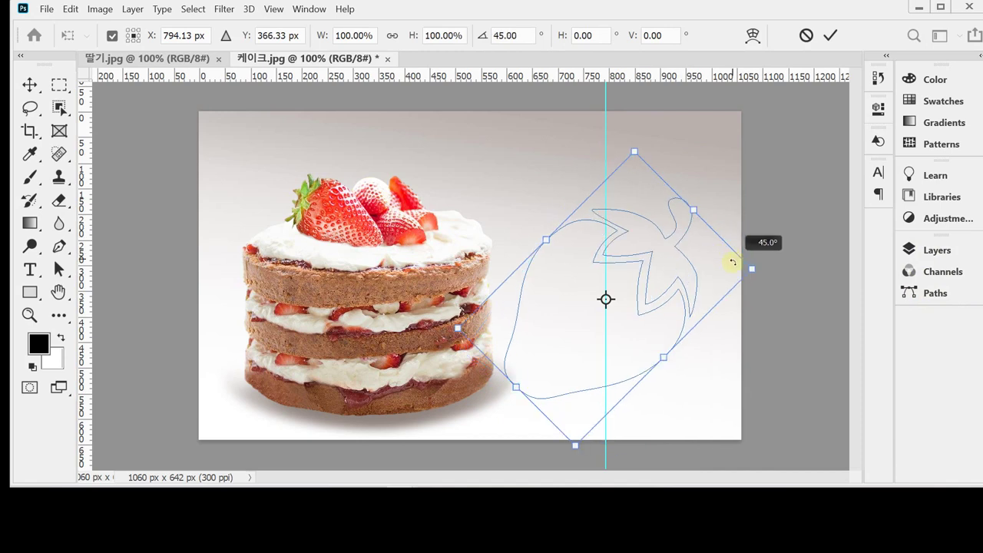
left_click_drag(651, 271, 646, 256)
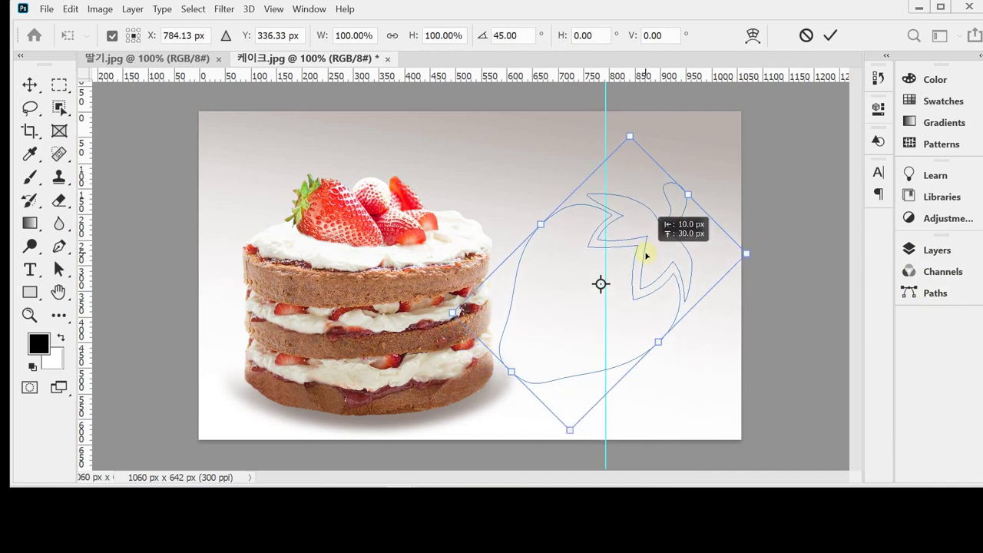
key("Return")
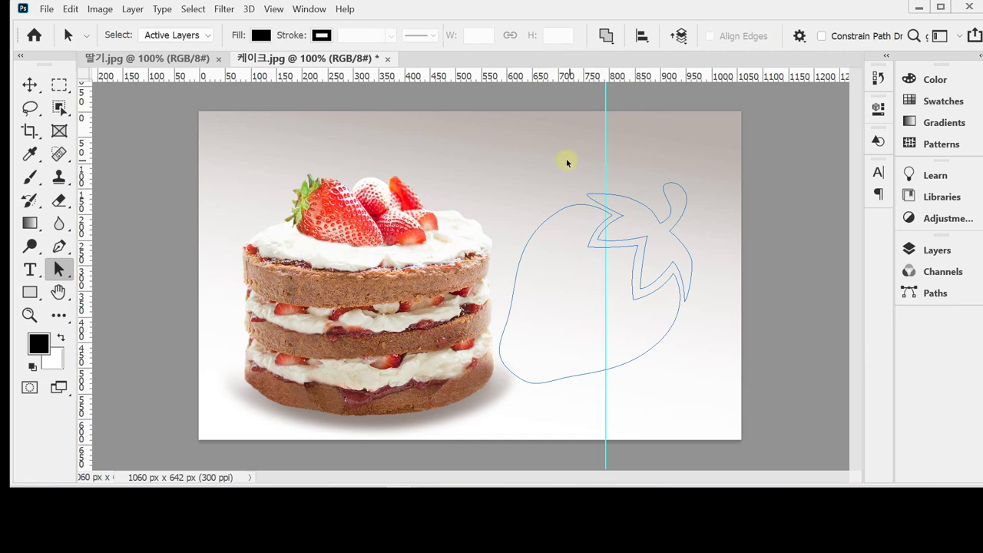
left_click_drag(565, 158, 643, 295)
left_click_drag(643, 231, 642, 265)
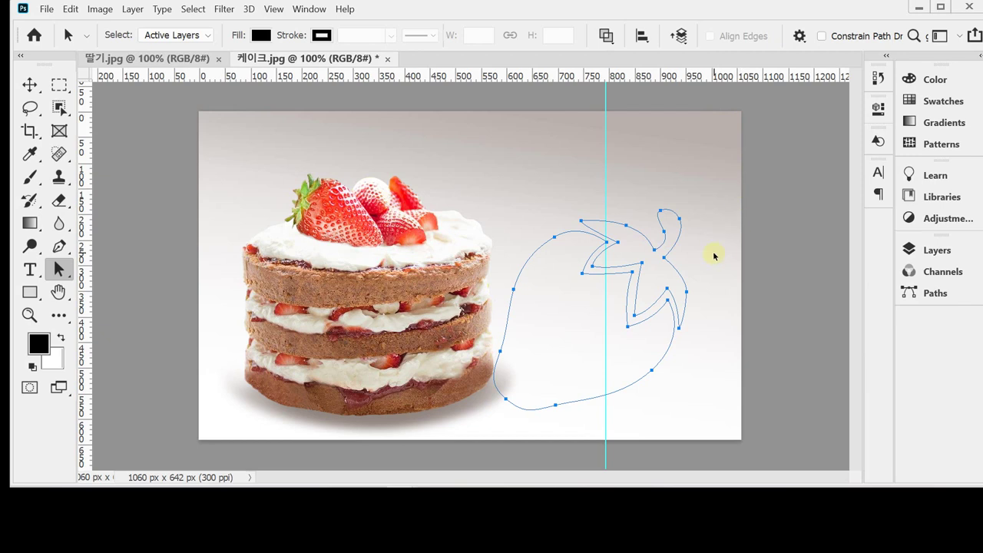
Step: Add a new layer above the Background and fill the rotated strawberry path on it with the black foreground color
left_click(935, 248)
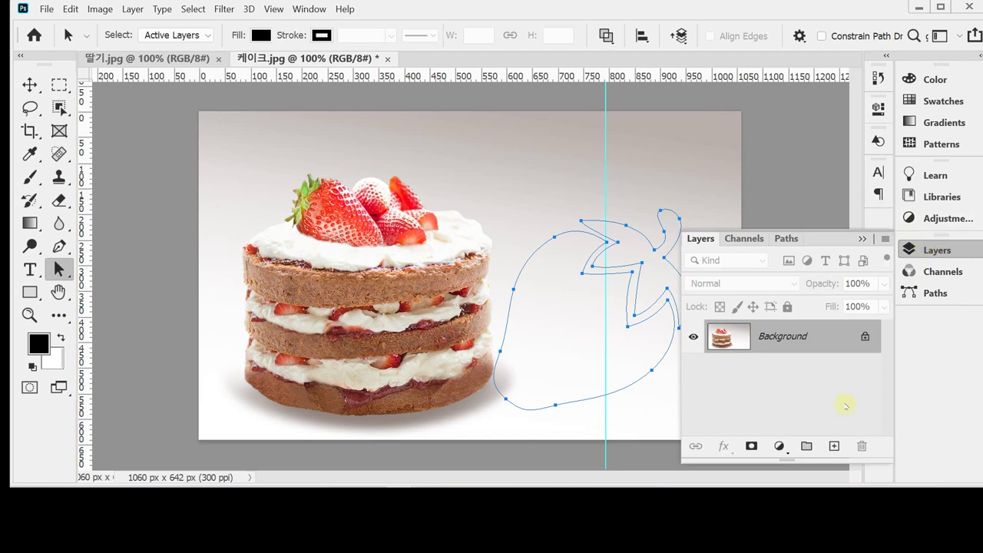
left_click(834, 446)
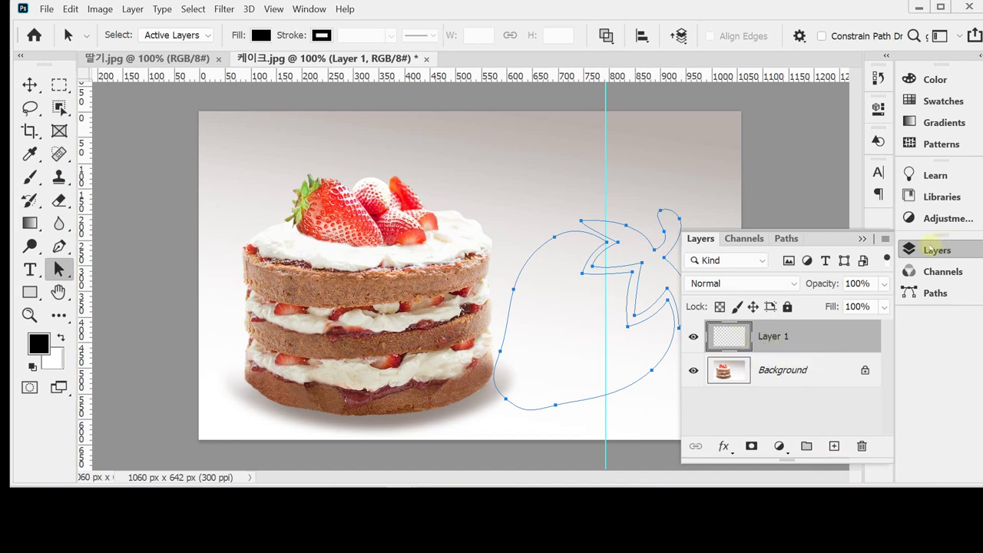
left_click(935, 292)
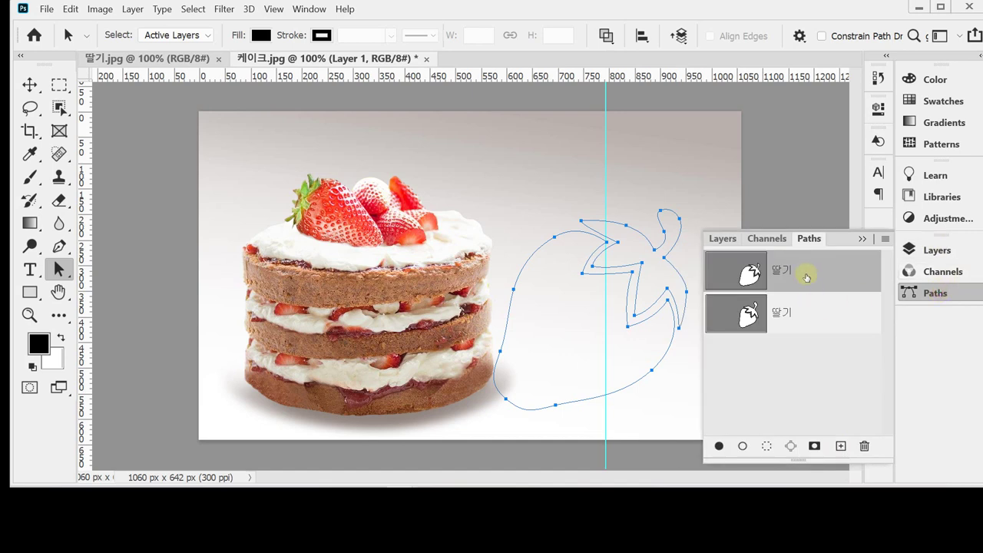
left_click(718, 446)
left_click(718, 447)
left_click(718, 447)
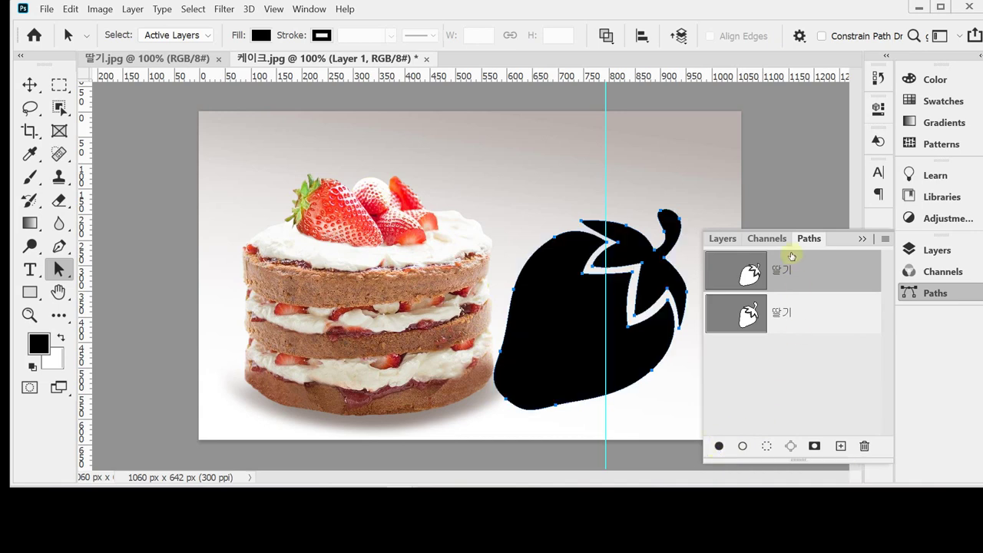
Step: Check the filled strawberry layer on its own by hiding the Background layer, and show the Background again
left_click(935, 294)
left_click(935, 249)
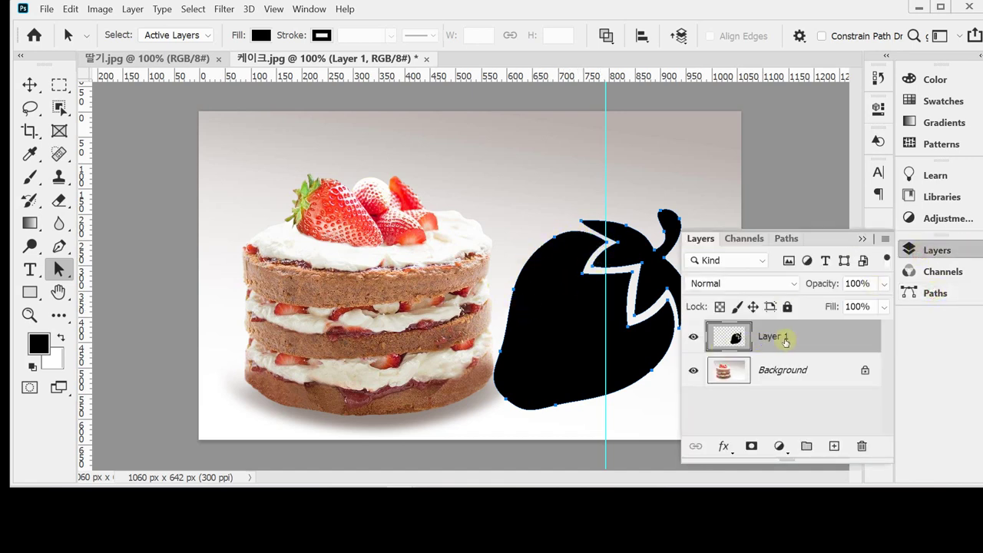
left_click(693, 370)
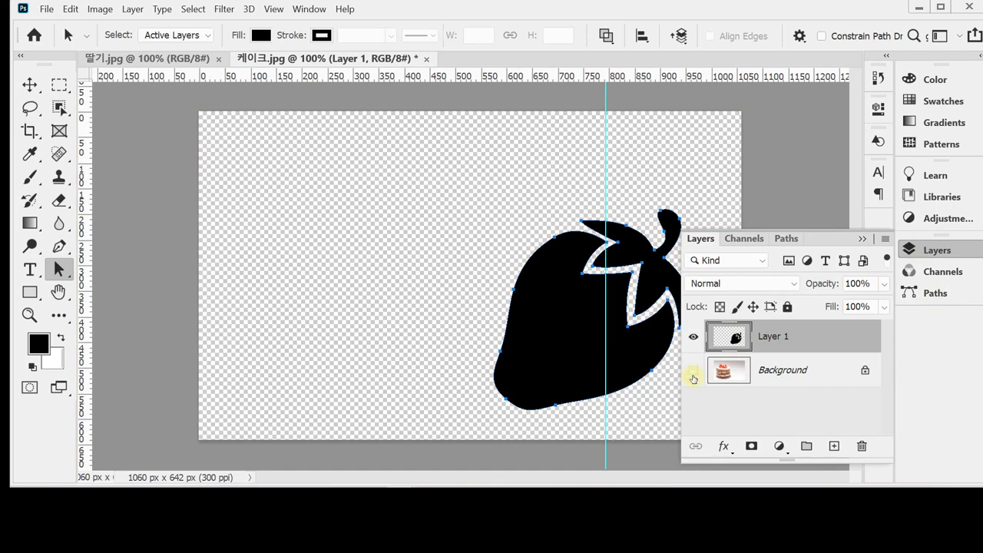
left_click(693, 370)
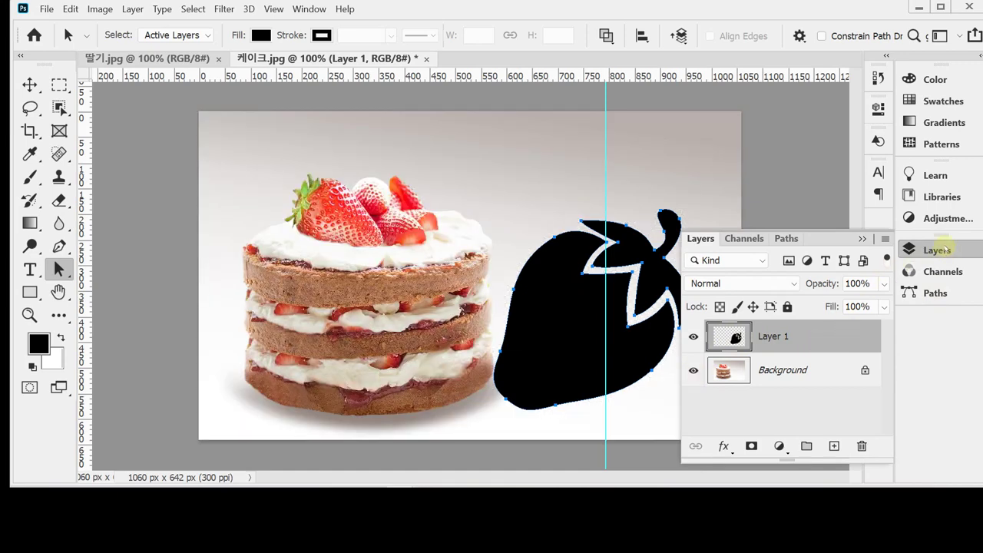
left_click(938, 250)
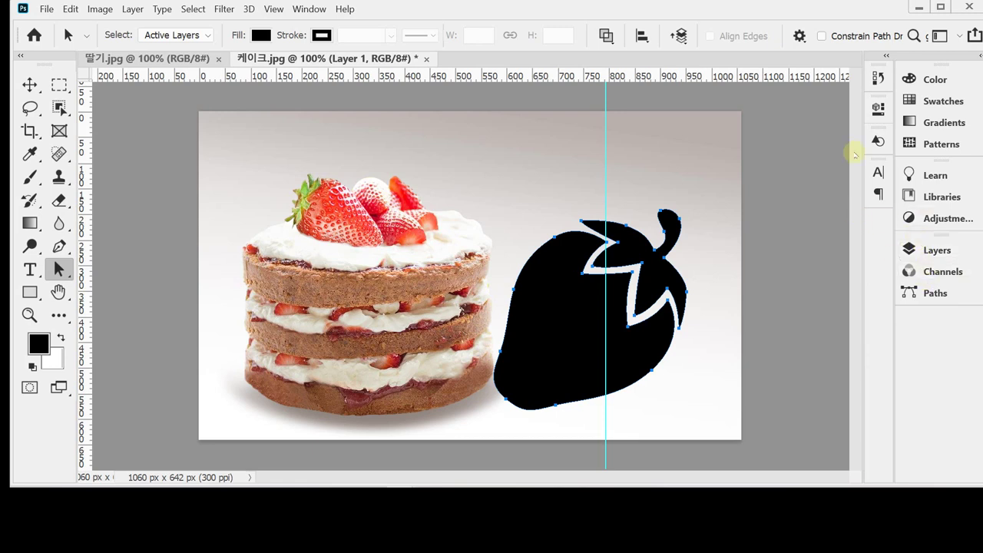
Step: Add a Stroke effect to the strawberry layer with a size of 10 px and the Gradient fill type
left_click(922, 250)
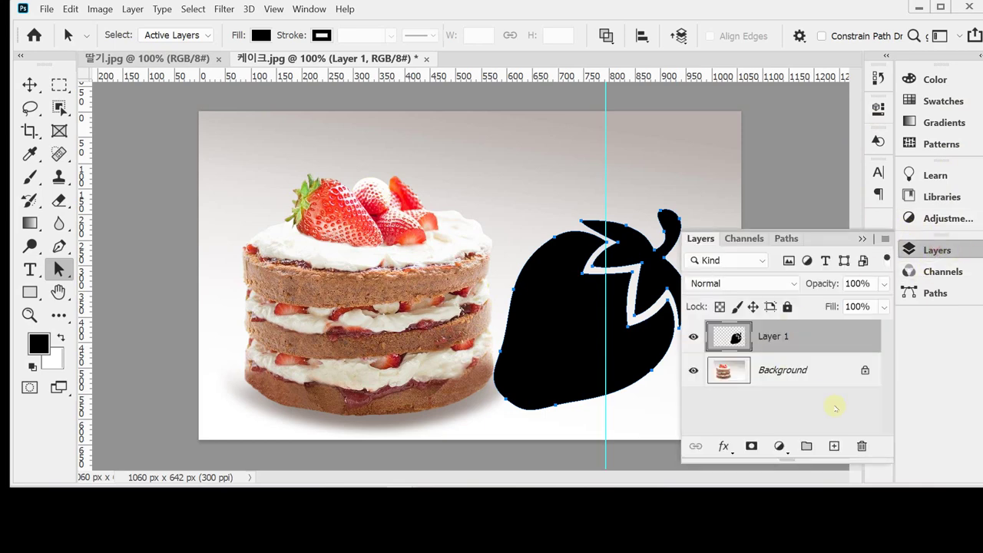
left_click(726, 448)
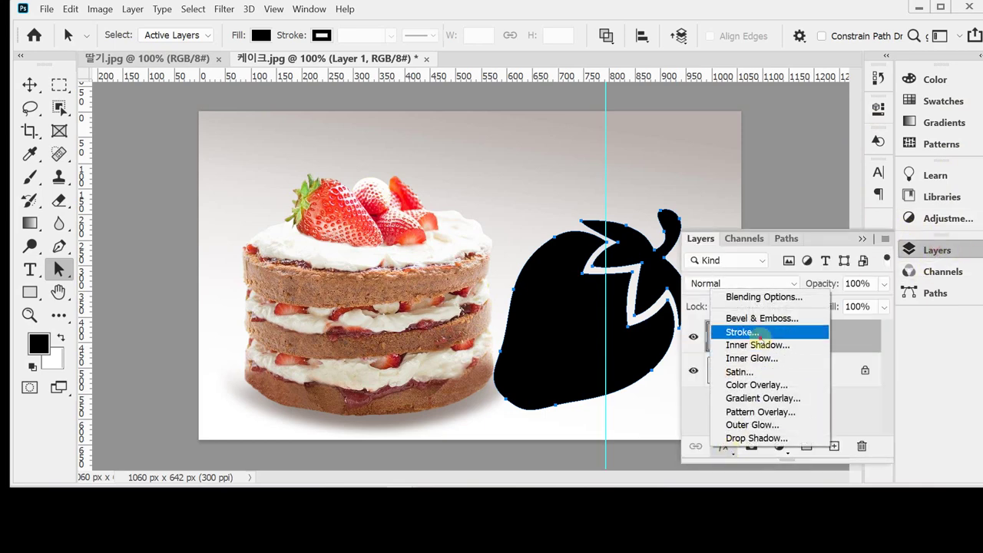
left_click(757, 335)
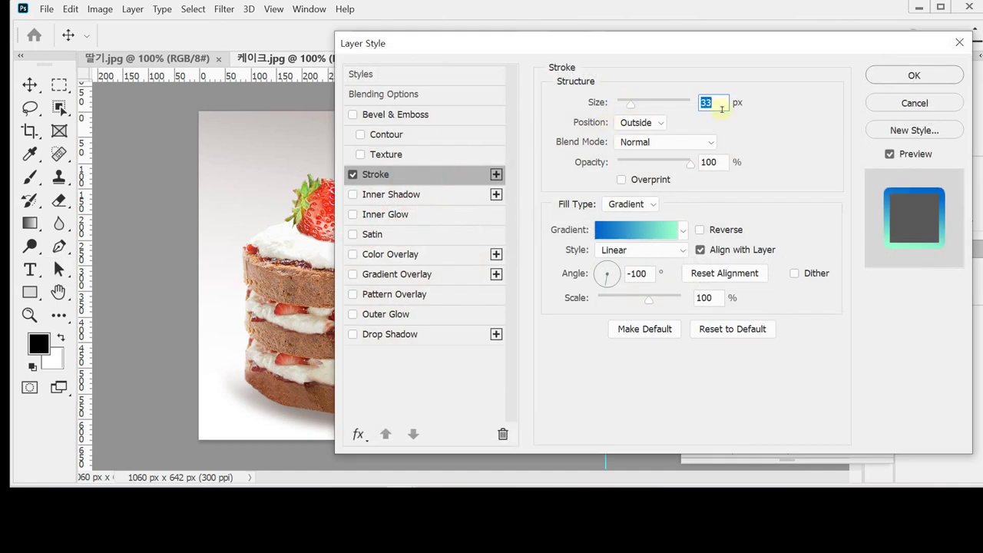
type("10")
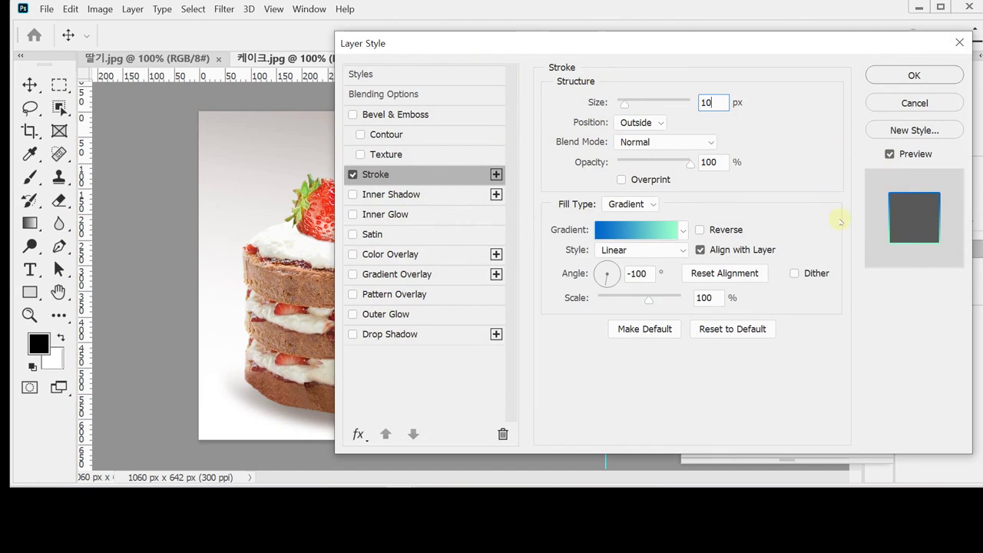
left_click(651, 203)
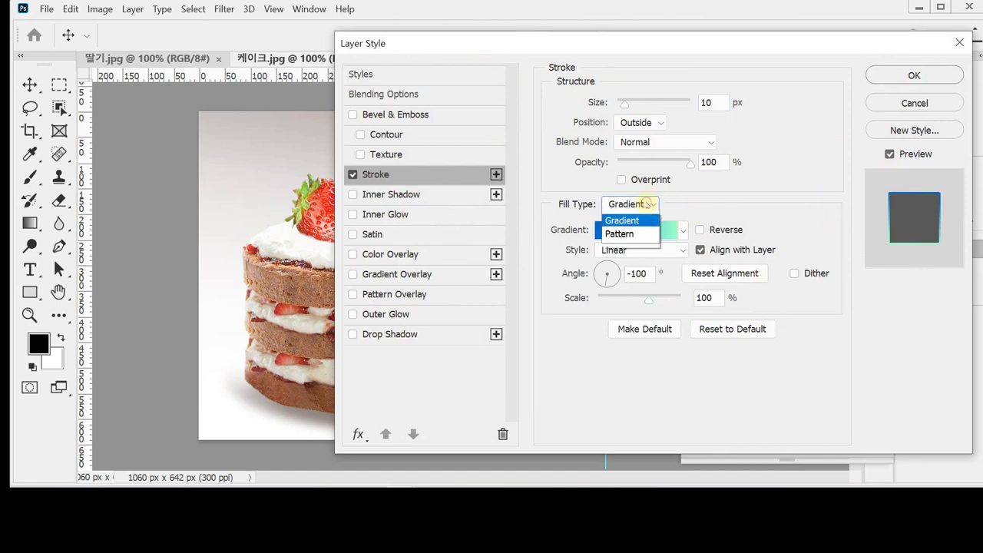
left_click(627, 212)
left_click(630, 203)
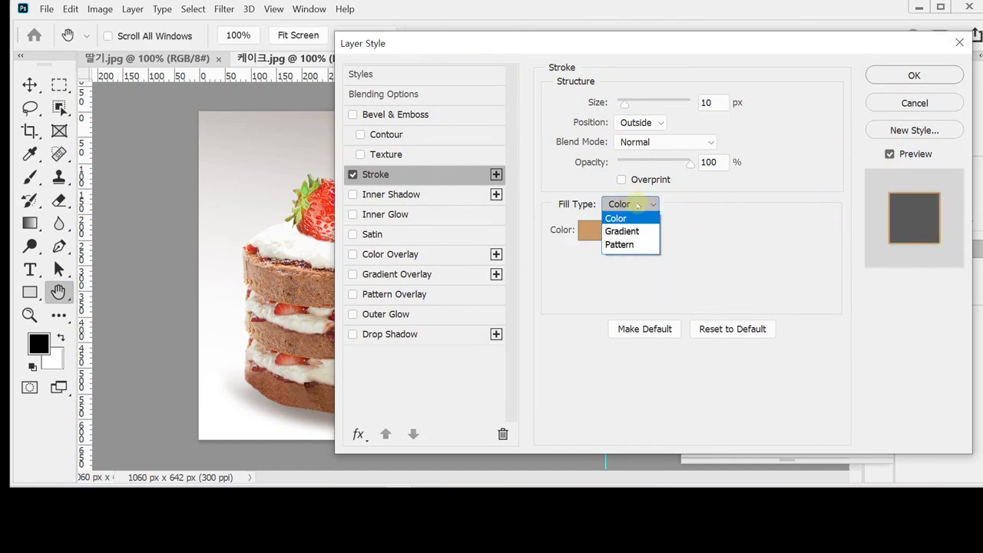
left_click(639, 227)
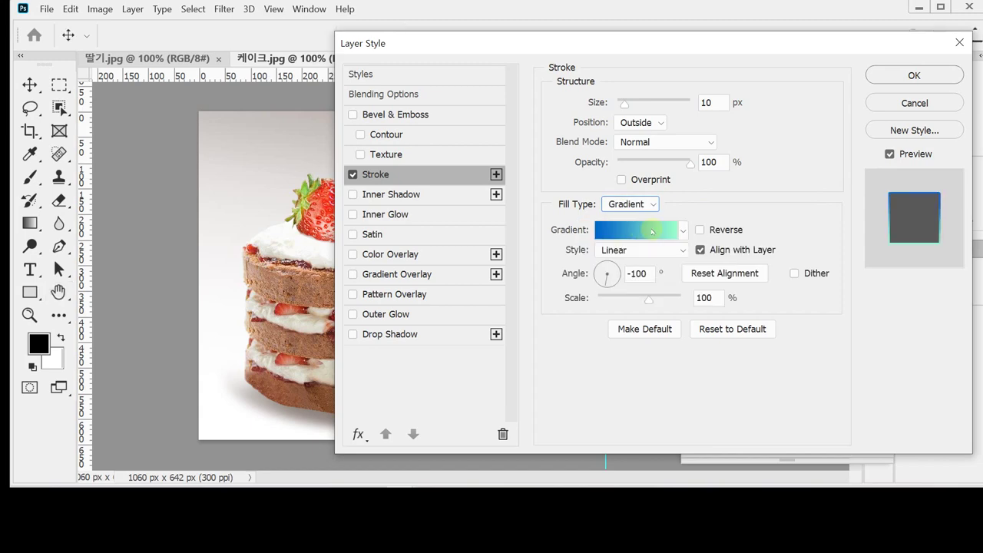
Step: Set the first color stop of the stroke gradient to #cf0
left_click(651, 231)
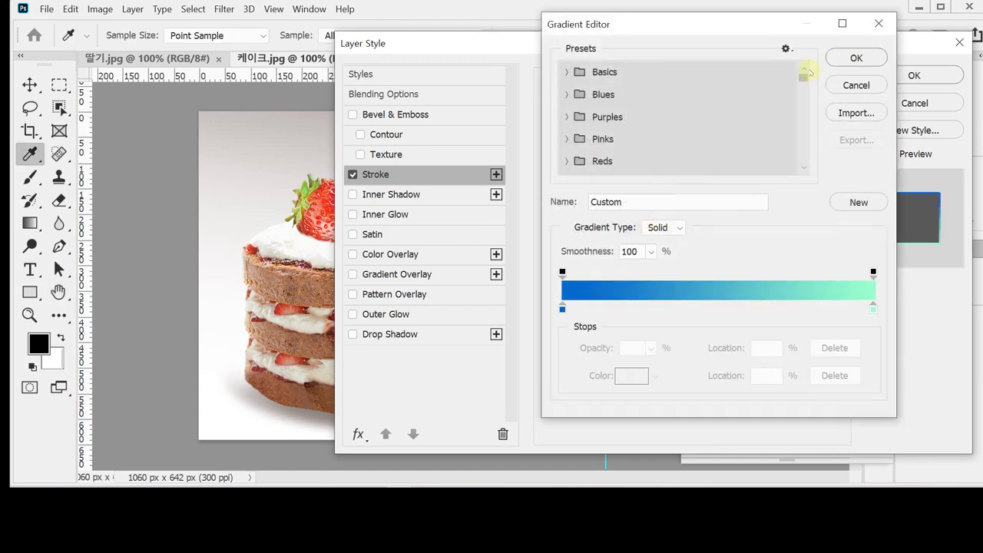
double_click(562, 308)
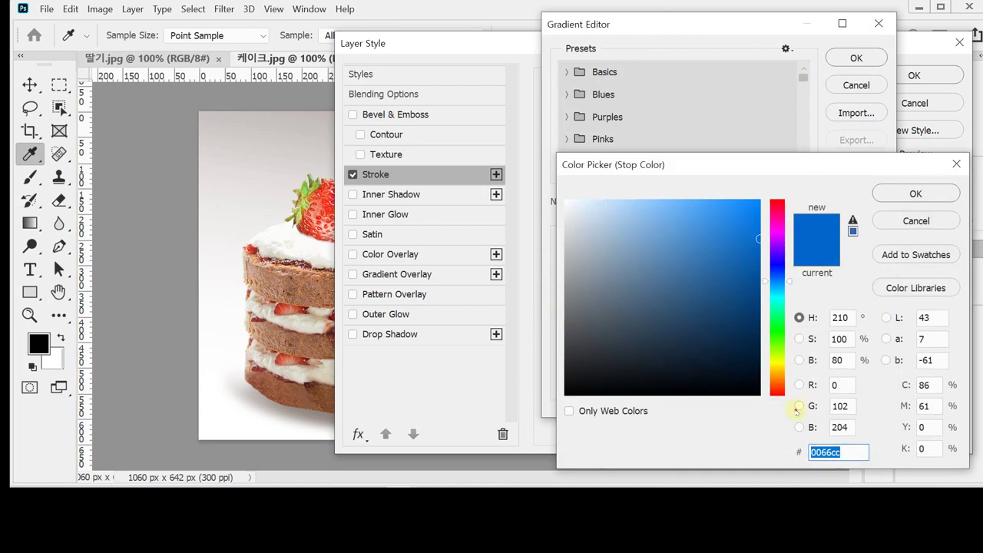
left_click(798, 406)
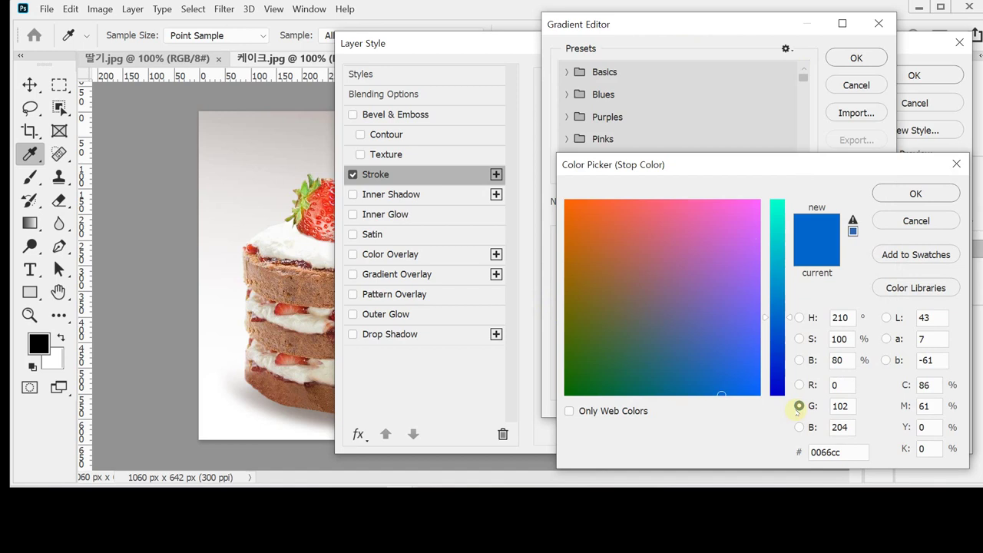
left_click(799, 318)
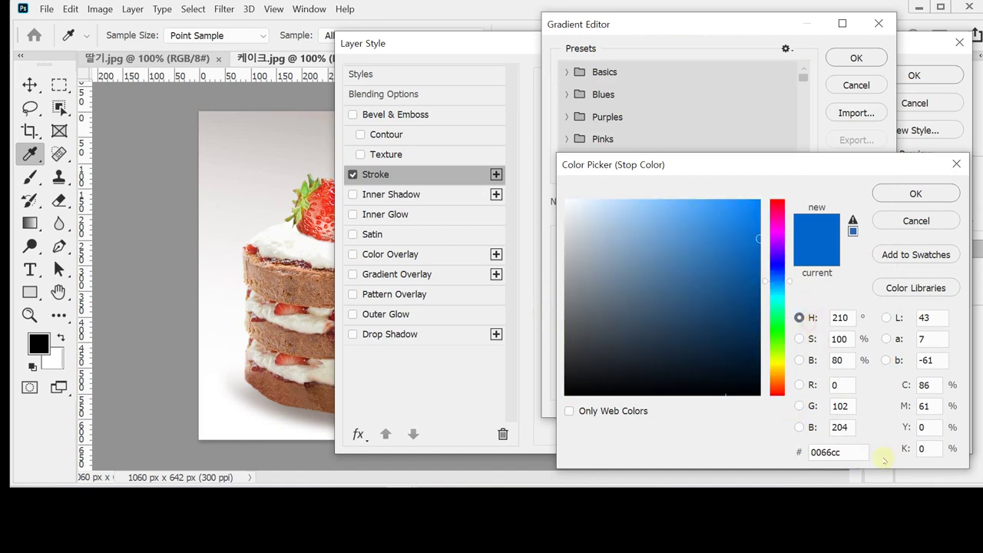
left_click(851, 449)
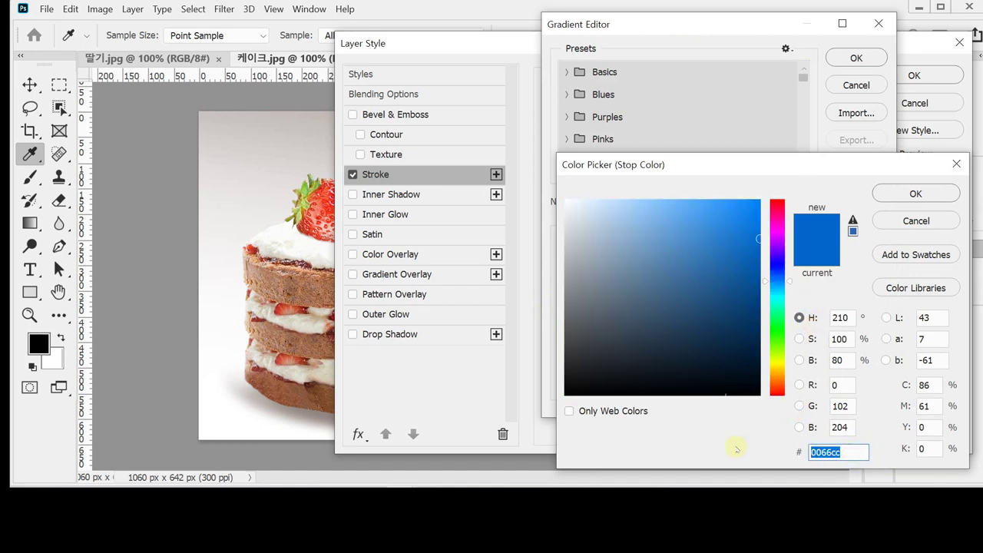
type("cf")
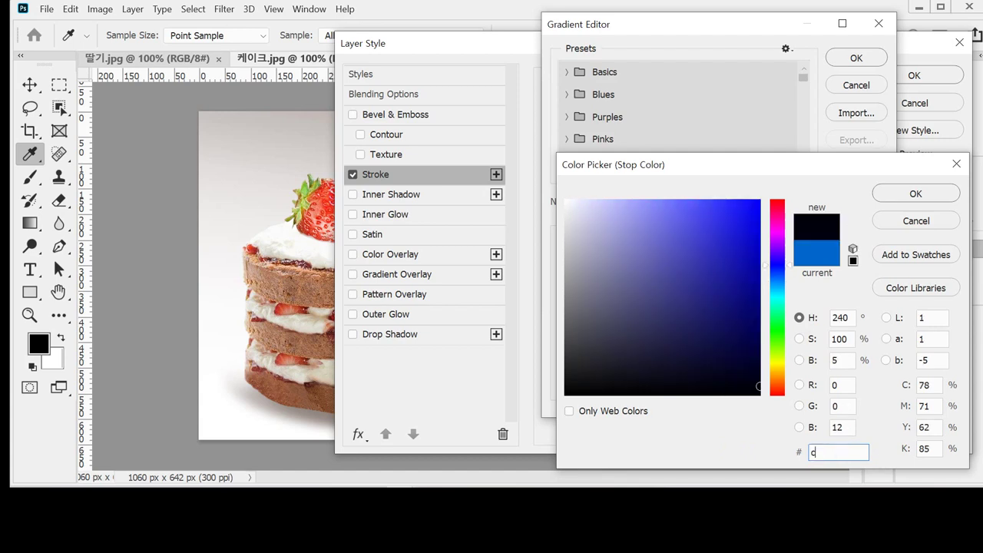
type("0")
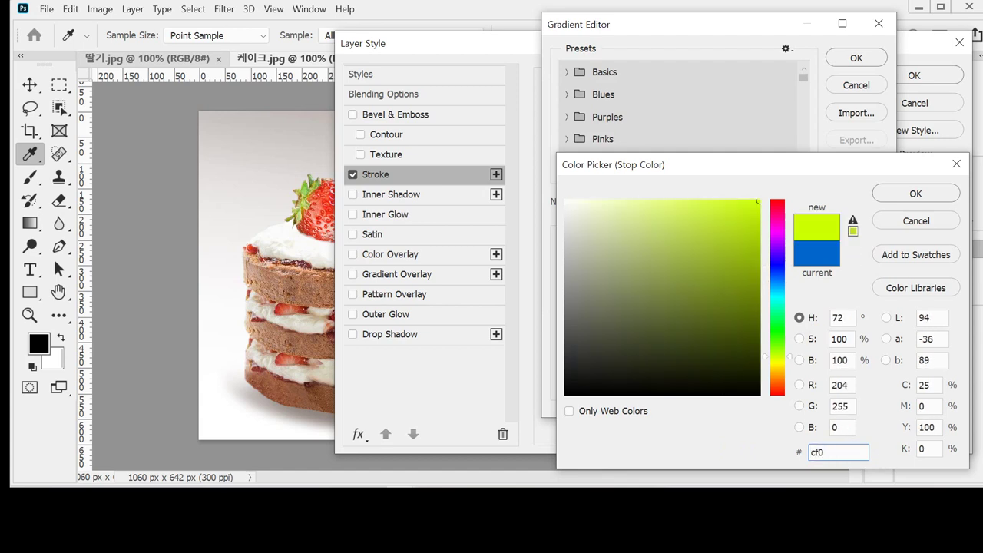
key("Return")
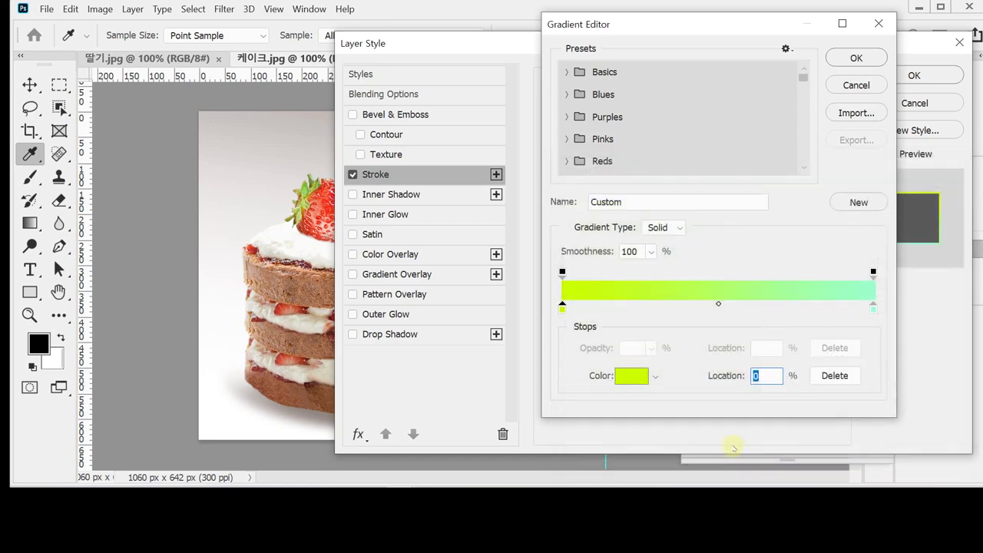
Step: Add a color stop near the middle of the stroke gradient and set its color to #090
left_click(713, 309)
double_click(713, 308)
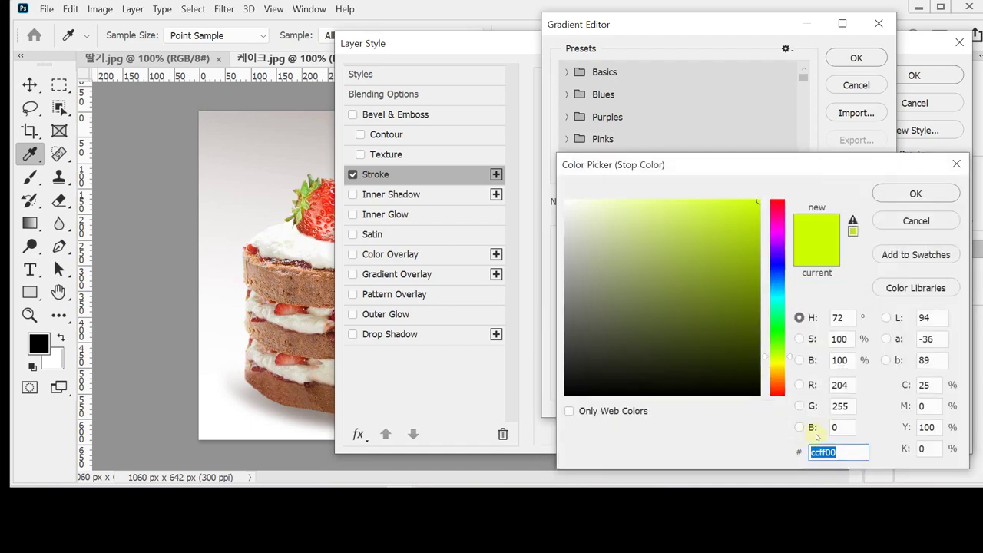
type("090")
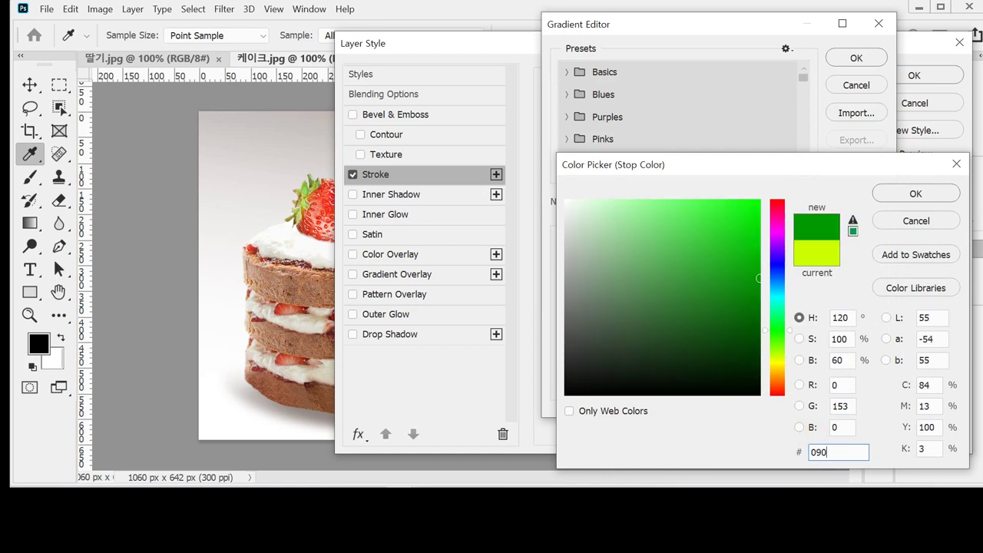
key("Return")
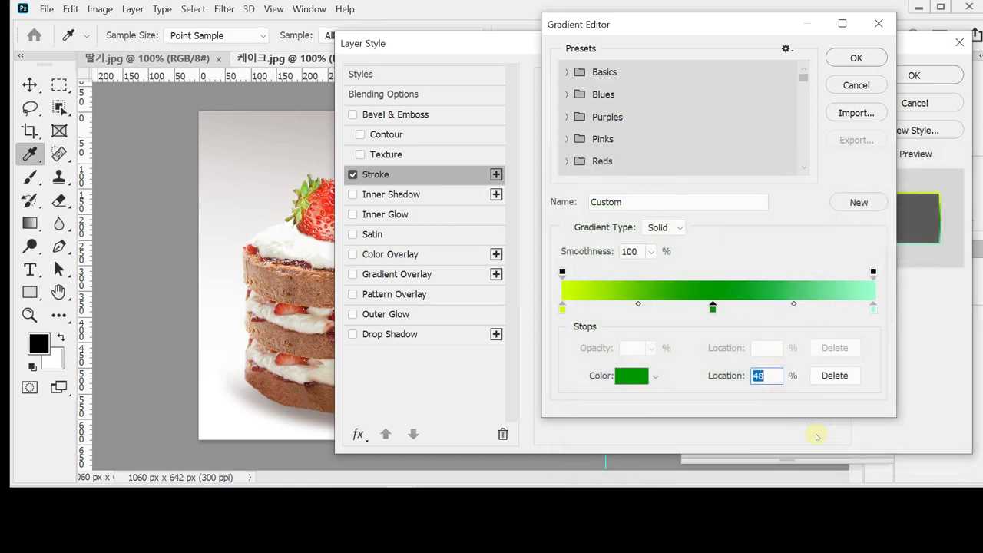
Step: Set the last color stop of the stroke gradient to #903 and accept the edited gradient
double_click(874, 307)
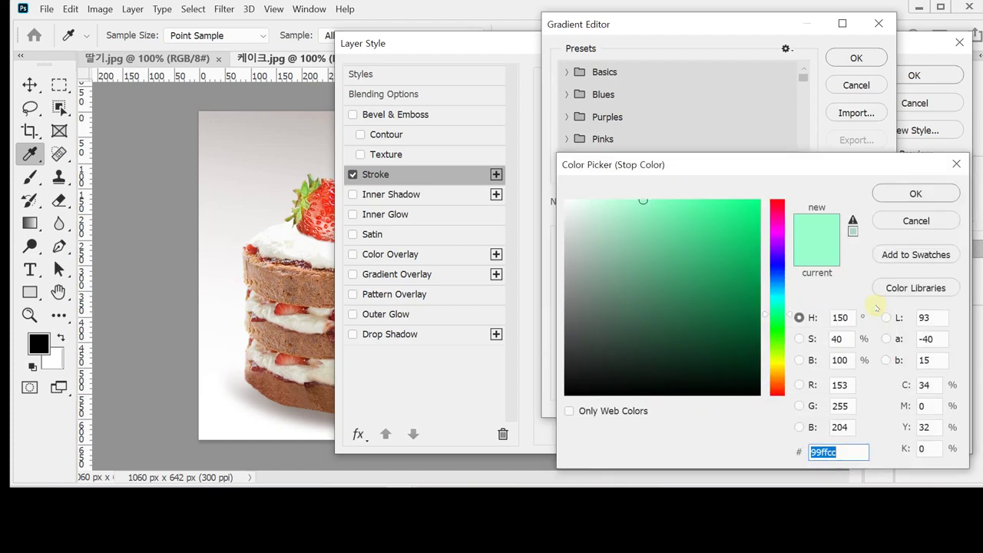
type("990033")
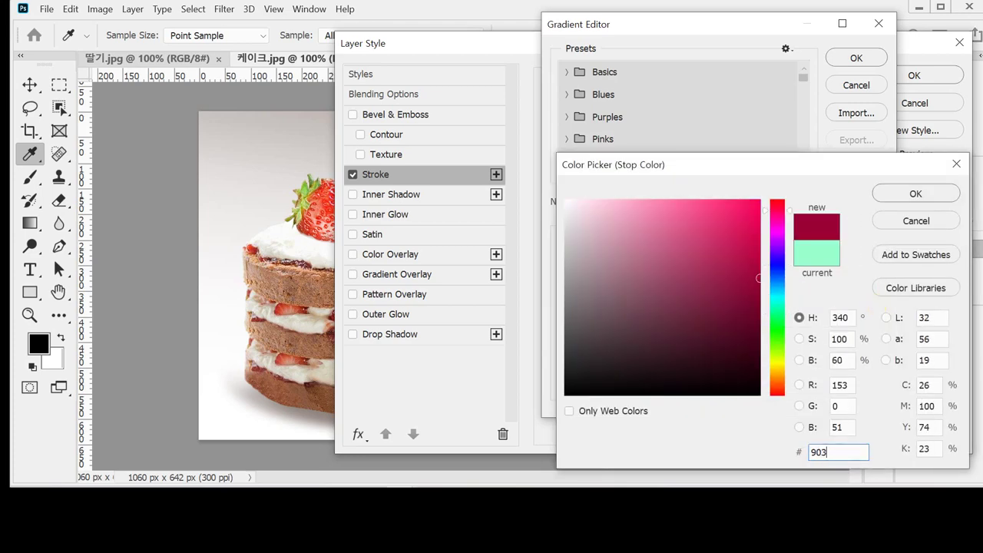
key("Return")
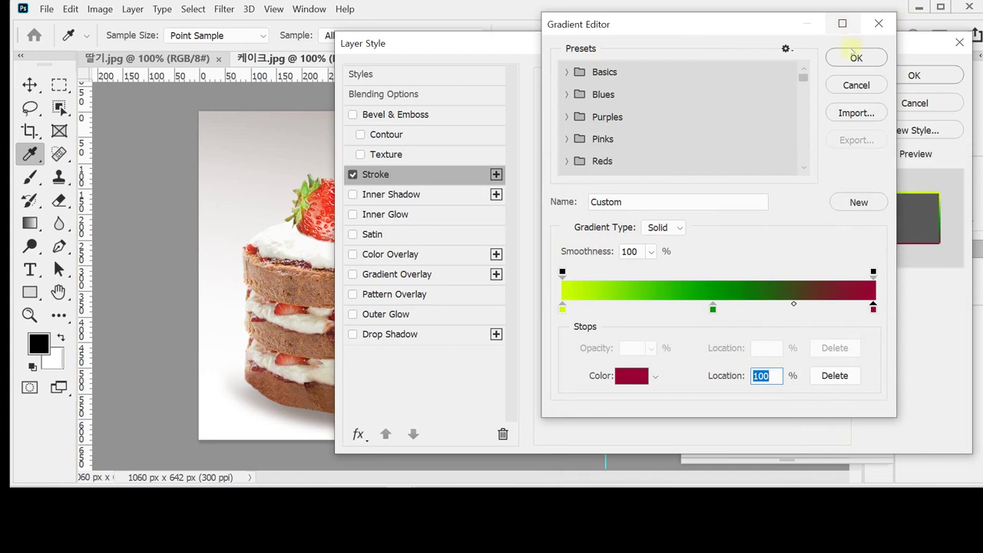
left_click(854, 58)
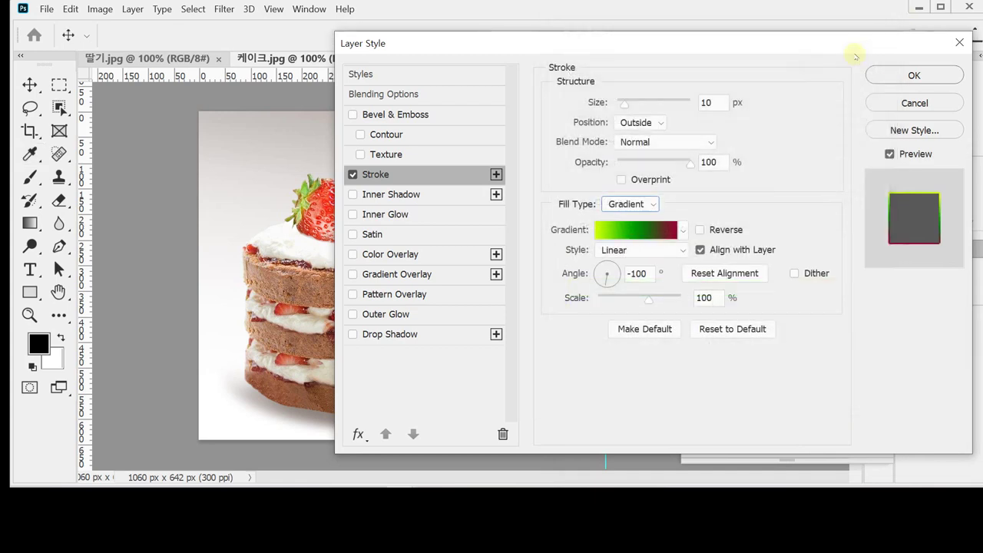
Step: Set the angle of the stroke gradient to 0°
double_click(640, 273)
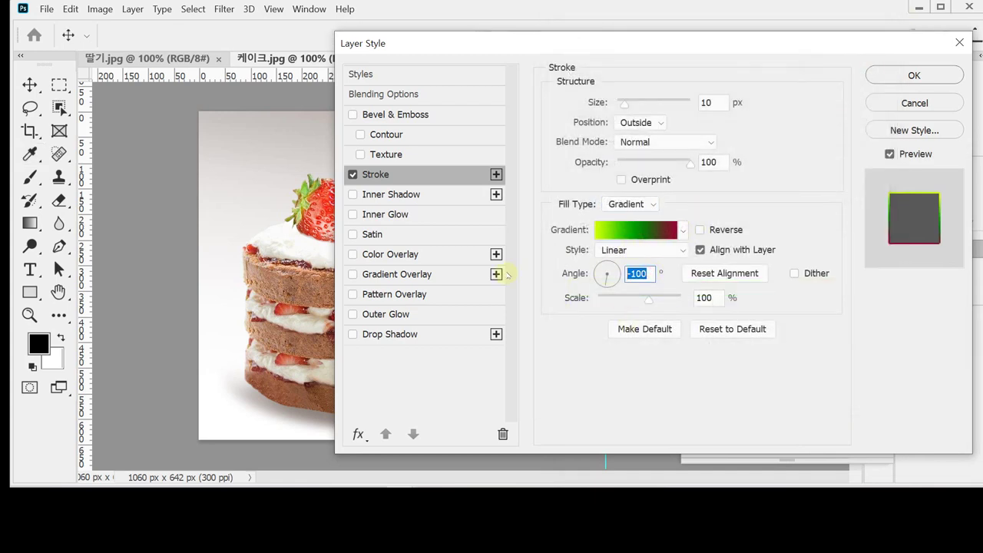
type("0")
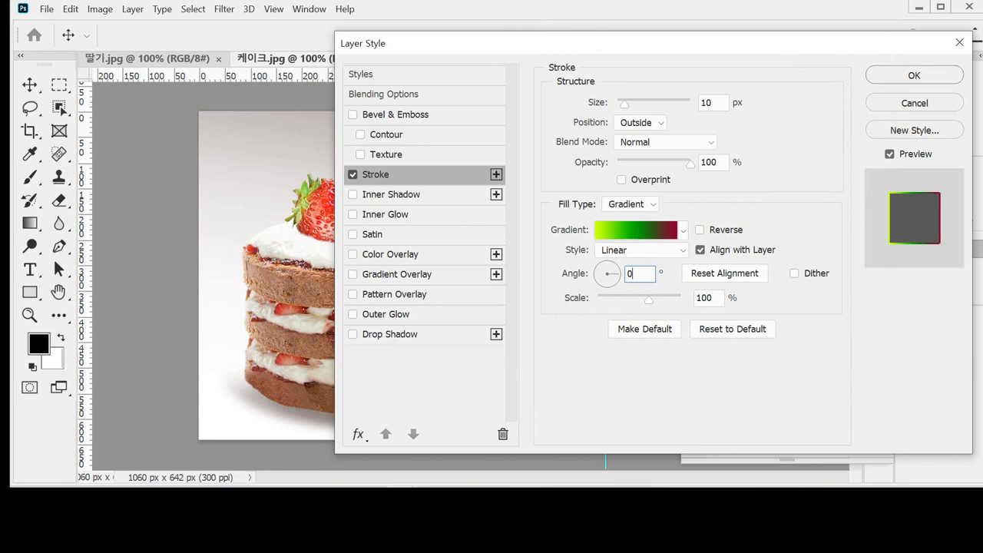
left_click_drag(449, 44, 508, 44)
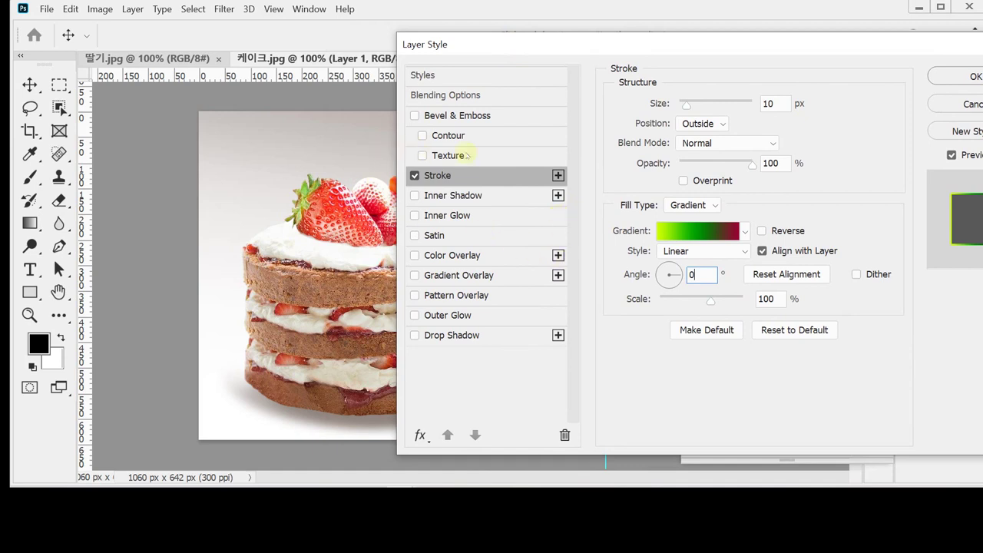
Step: Add an Inner Shadow with a distance of 15 px and a size of 15 px, and apply the layer style to the strawberry layer
left_click(469, 198)
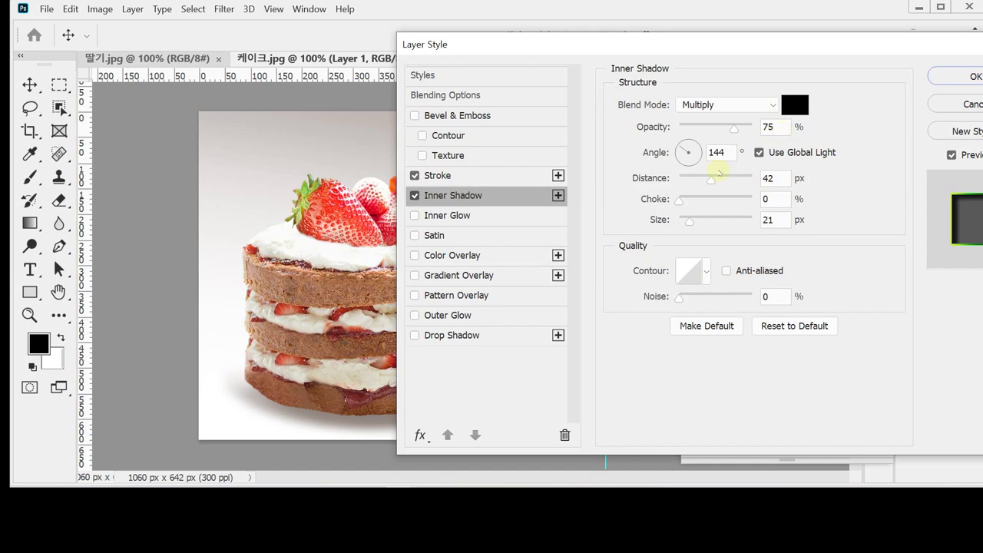
left_click_drag(731, 152, 700, 154)
left_click(771, 177)
type("15")
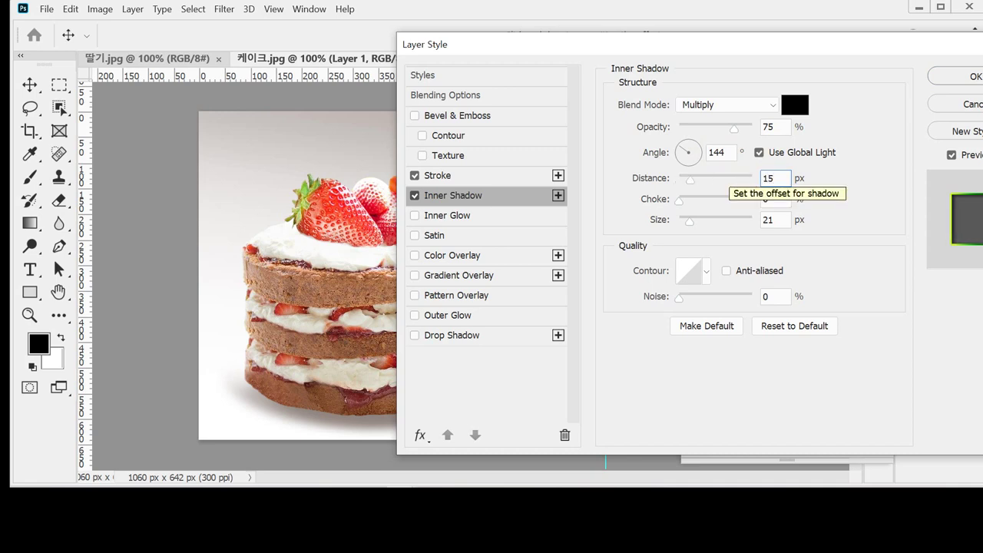
key("Tab")
key("Tab")
type("15")
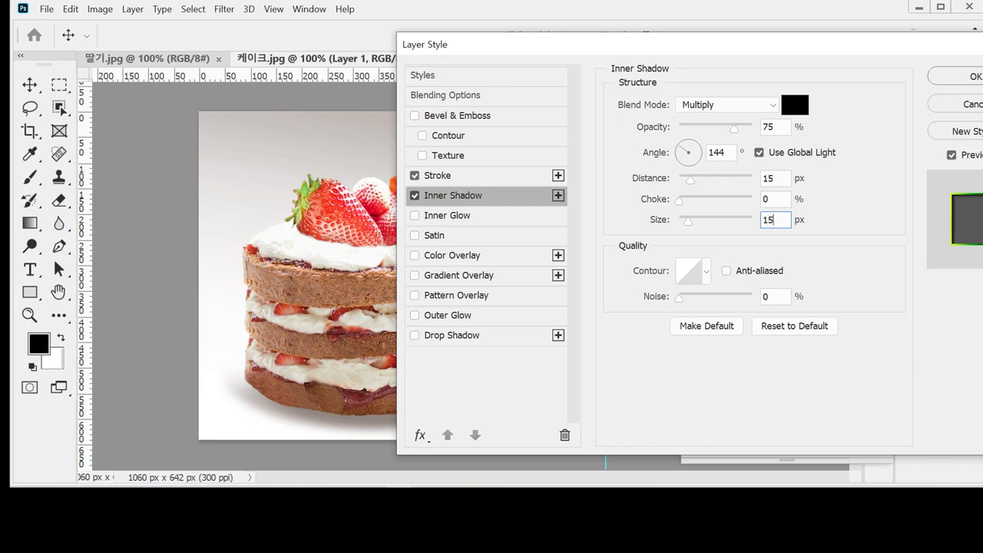
key("Return")
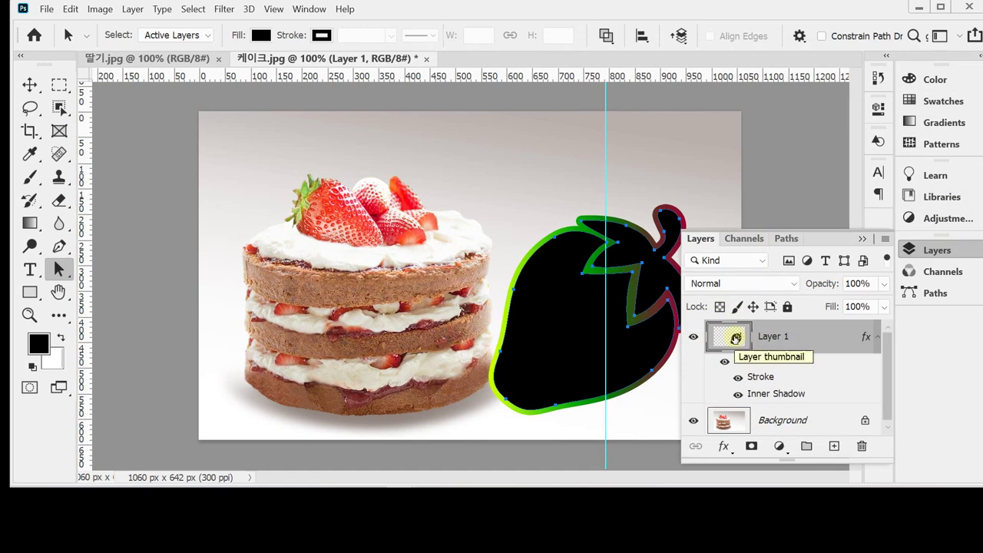
left_click(909, 249)
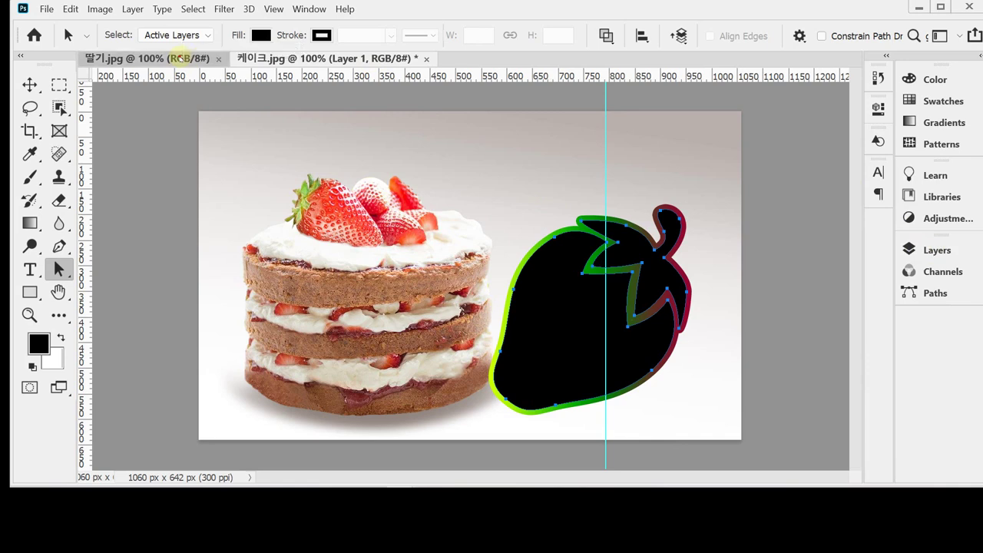
Step: Copy the entire 딸기.jpg photo into 케이크.jpg and move it over the black strawberry shape
left_click(183, 58)
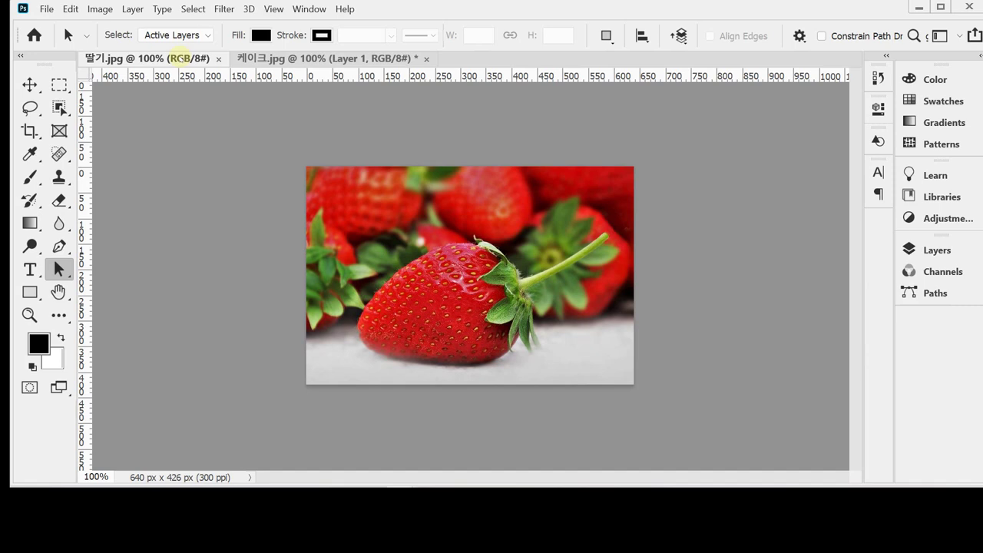
key("ctrl+a")
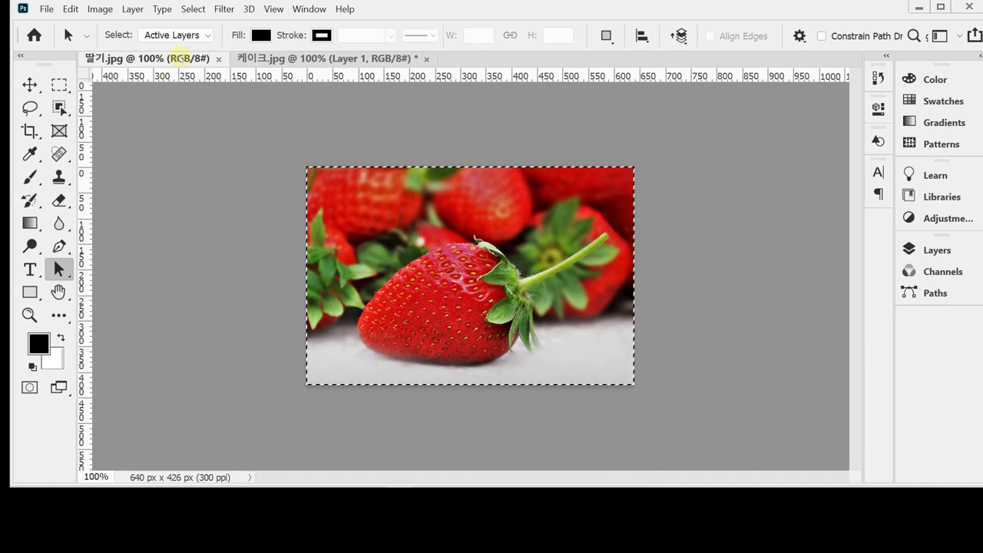
left_click(249, 58)
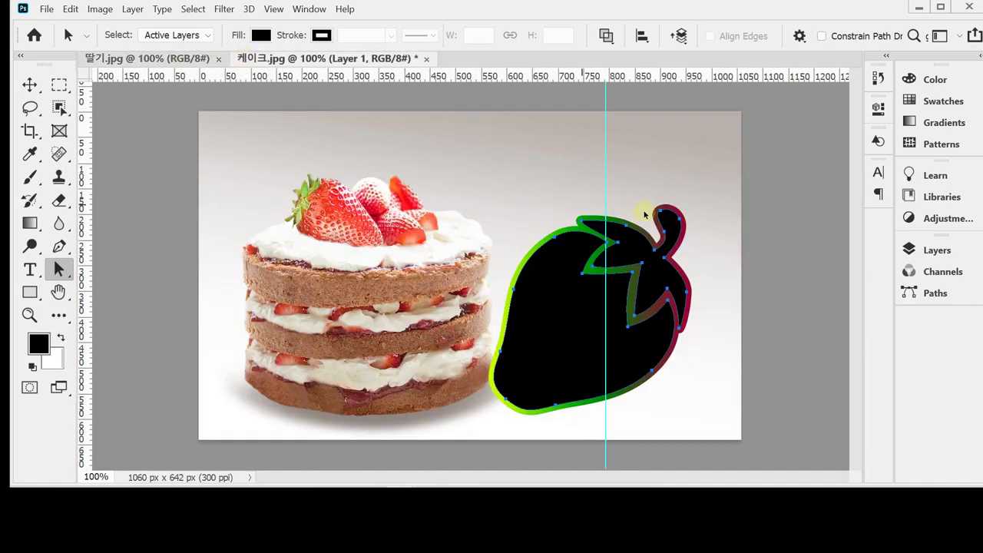
left_click(719, 253)
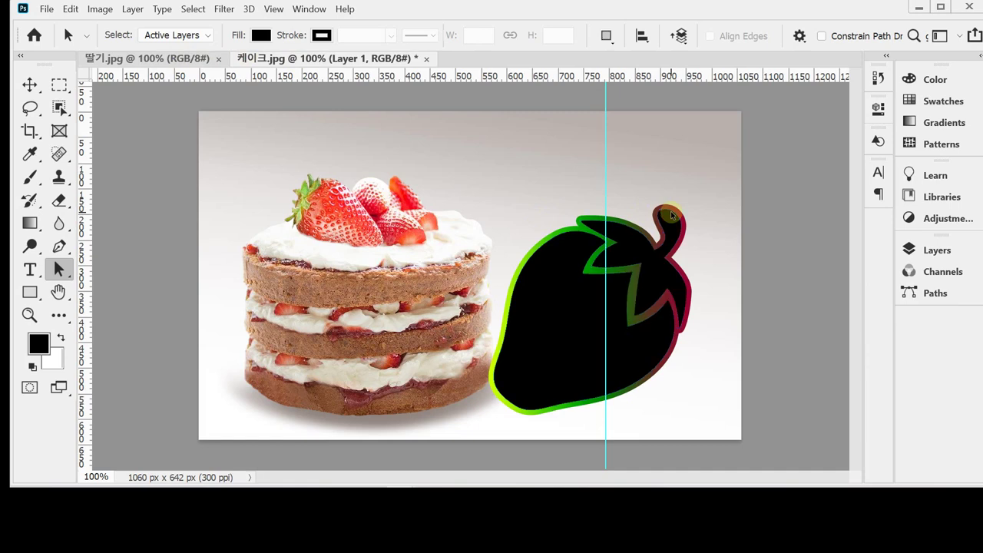
key("ctrl")
key("ctrl+v")
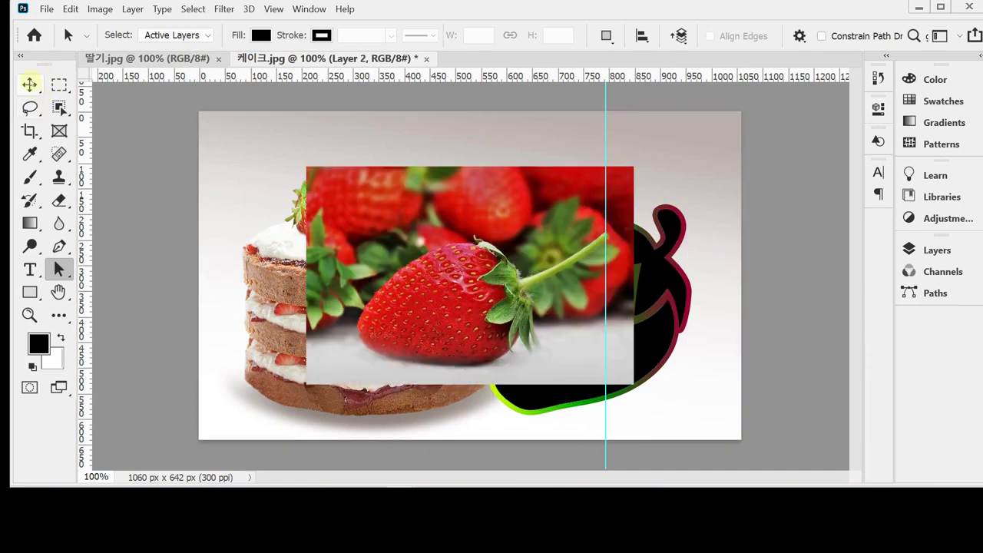
left_click(29, 84)
left_click_drag(529, 248, 624, 271)
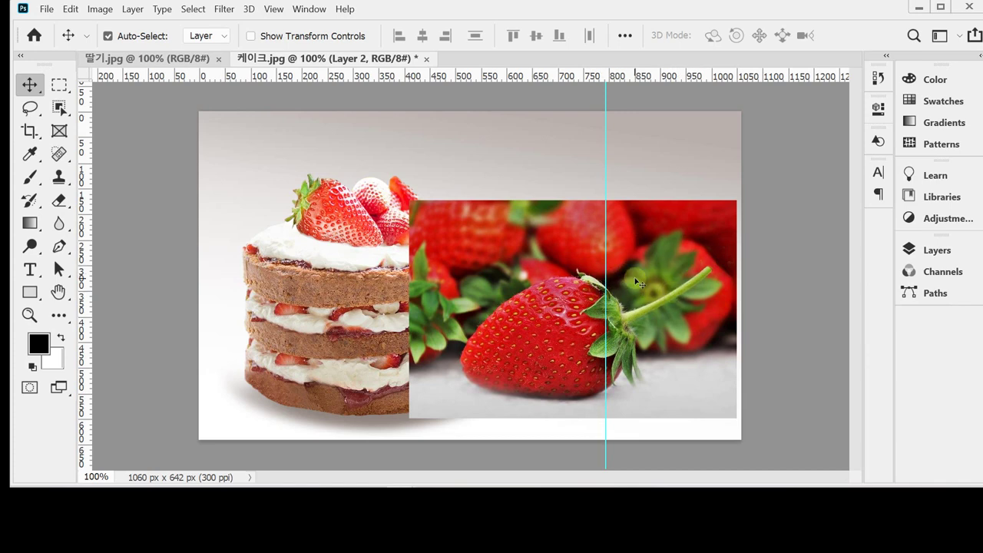
Step: Clip the strawberry photo layer to the strawberry shape layer and shift the photo slightly up and to the left inside it
left_click(935, 250)
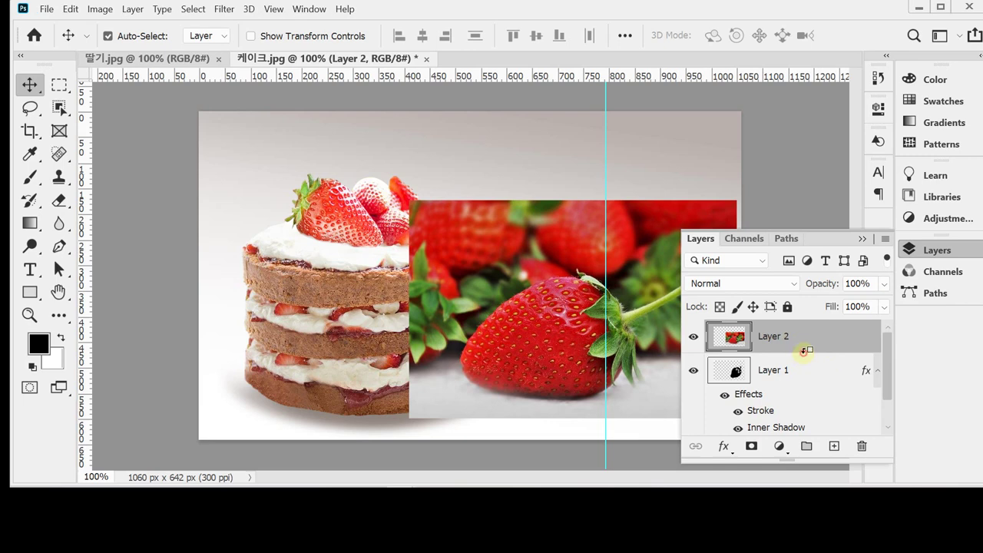
left_click(804, 350, "alt")
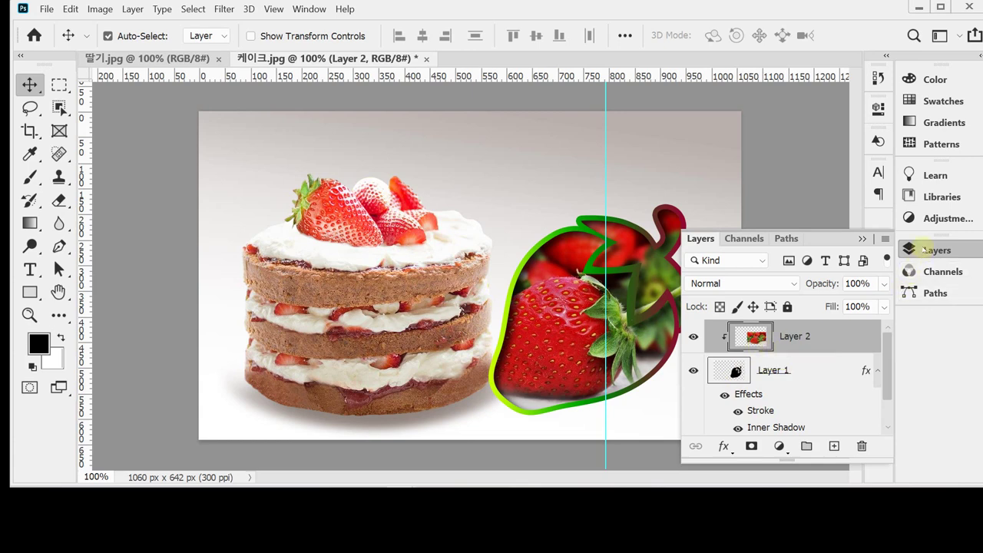
left_click(924, 250)
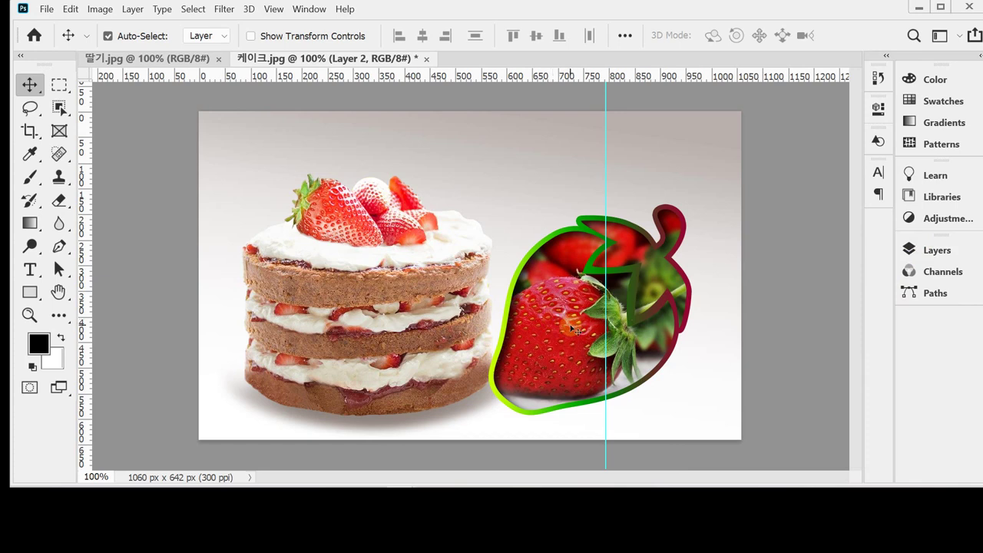
left_click_drag(575, 329, 566, 327)
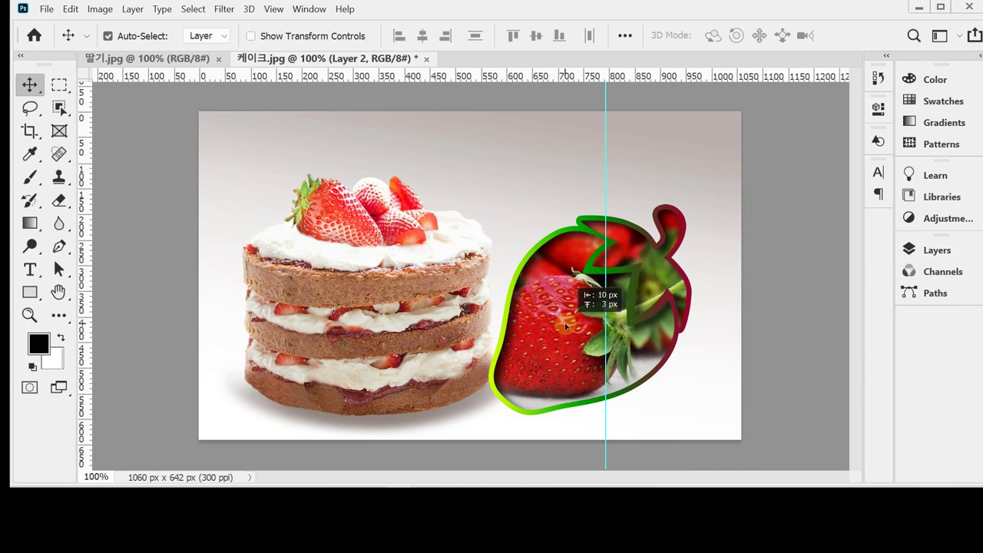
left_click_drag(566, 327, 567, 328)
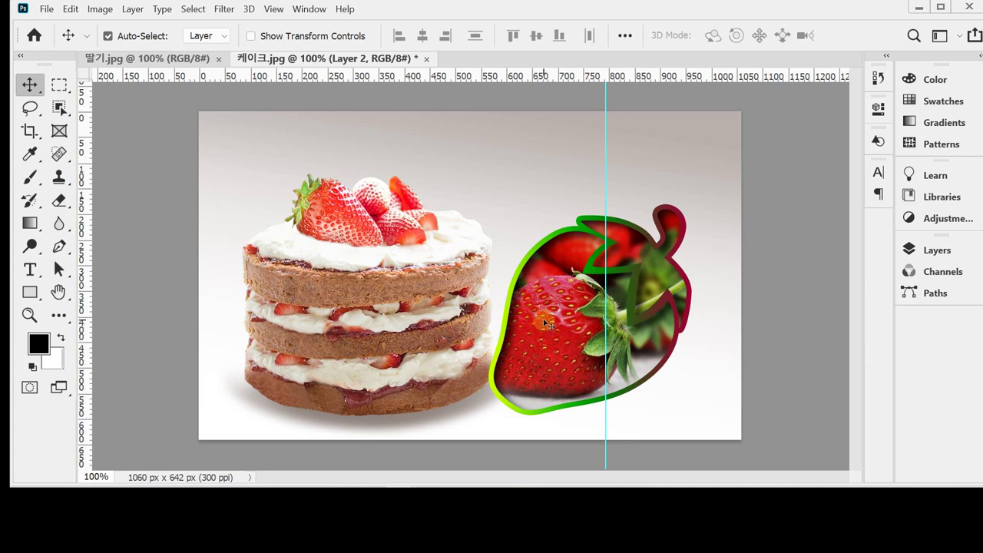
Step: Choose the scattered Grass 1 shape from the Nature set of All Legacy Default Shapes for the Custom Shape tool
left_click(31, 291)
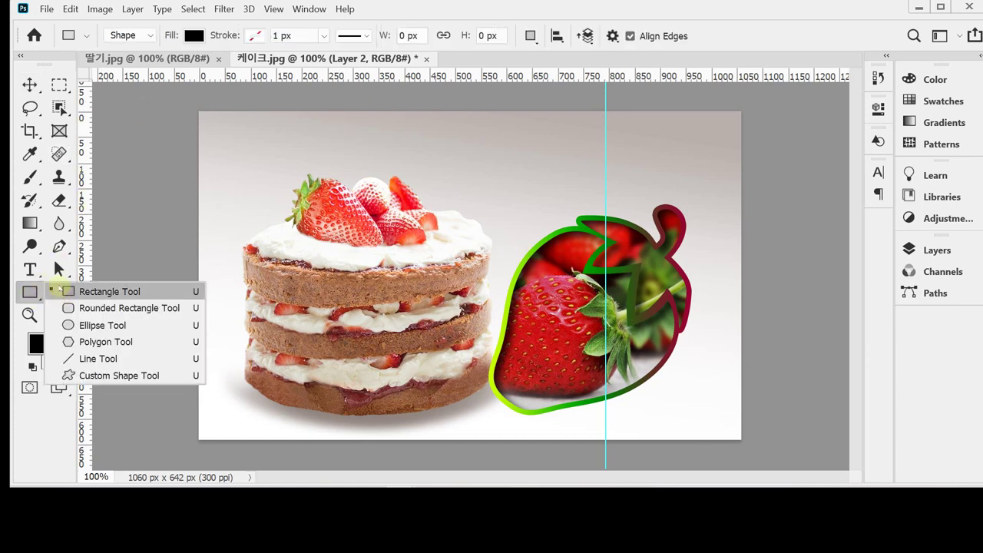
left_click(119, 376)
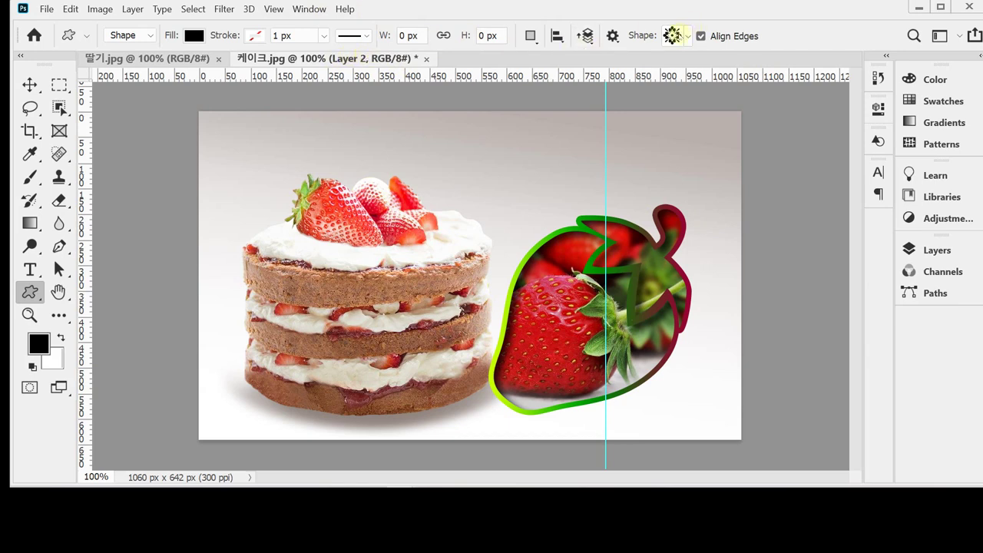
left_click(688, 37)
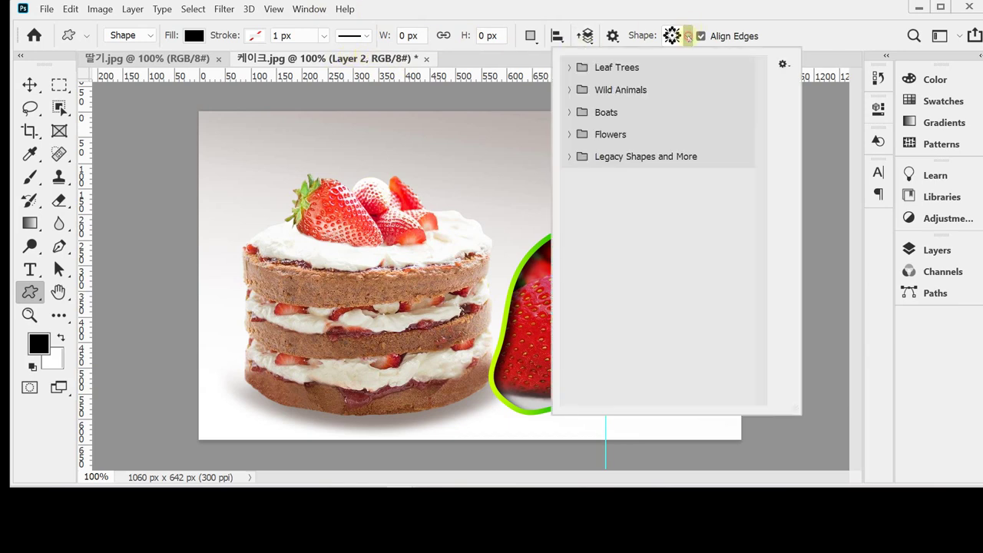
left_click(567, 158)
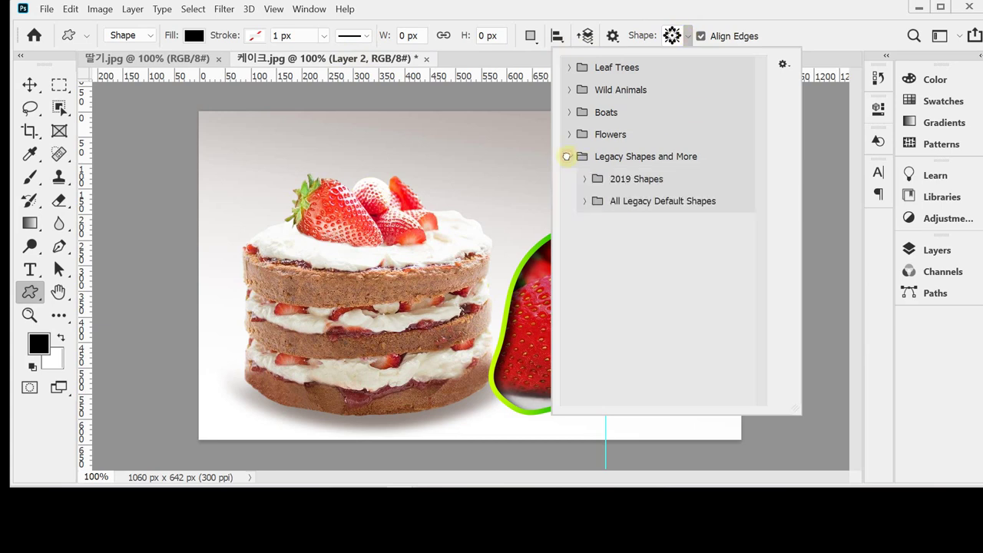
left_click(585, 201)
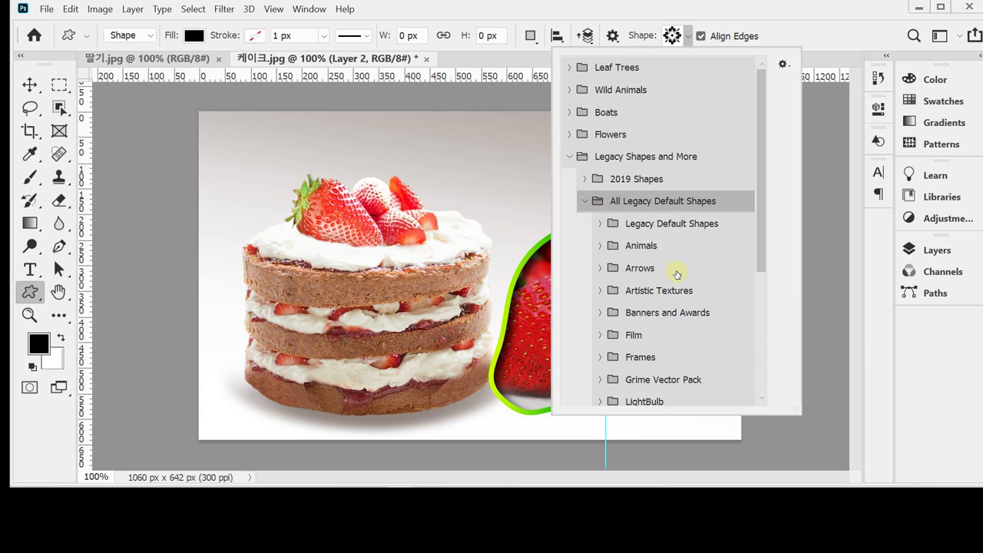
scroll(677, 274, "down", 5)
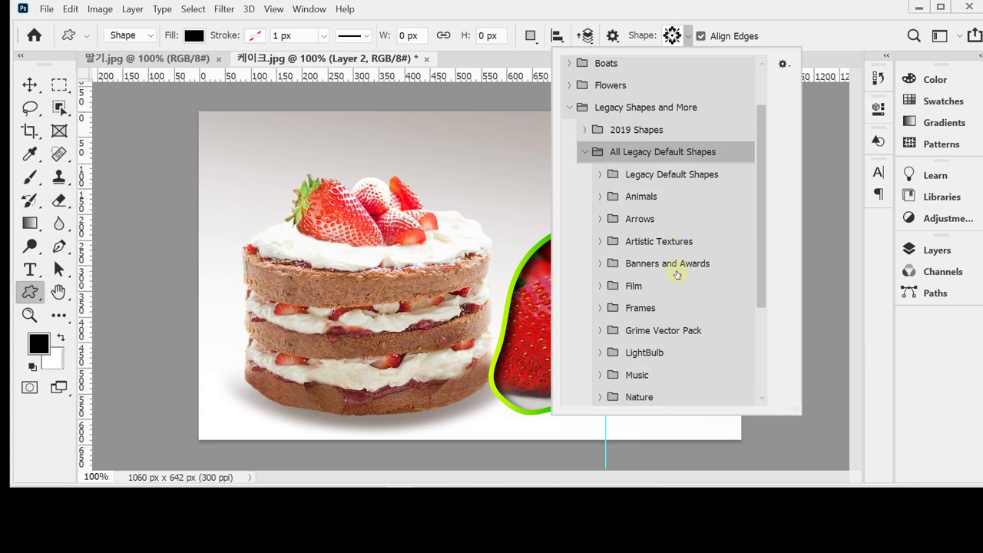
scroll(676, 274, "down", 2)
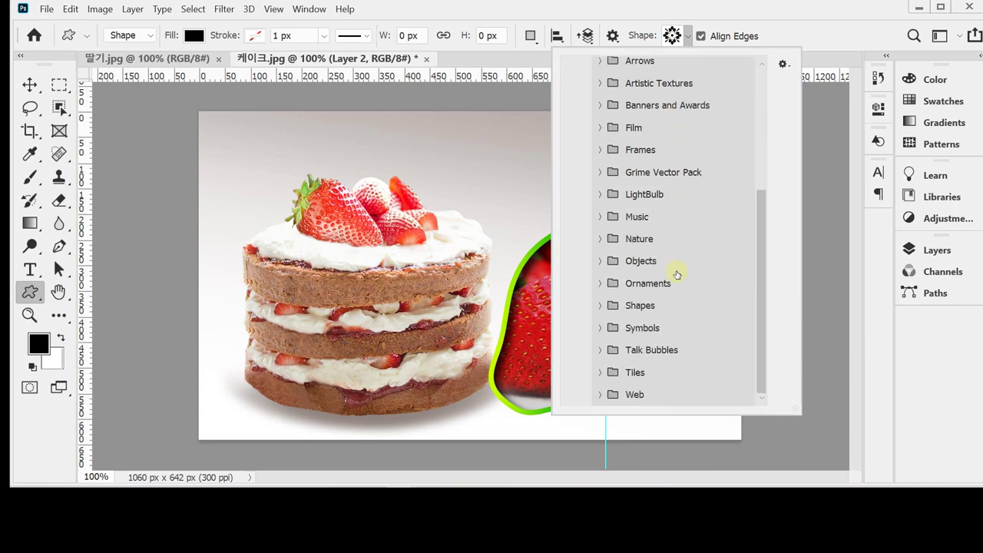
left_click(599, 239)
scroll(660, 308, "down", 10)
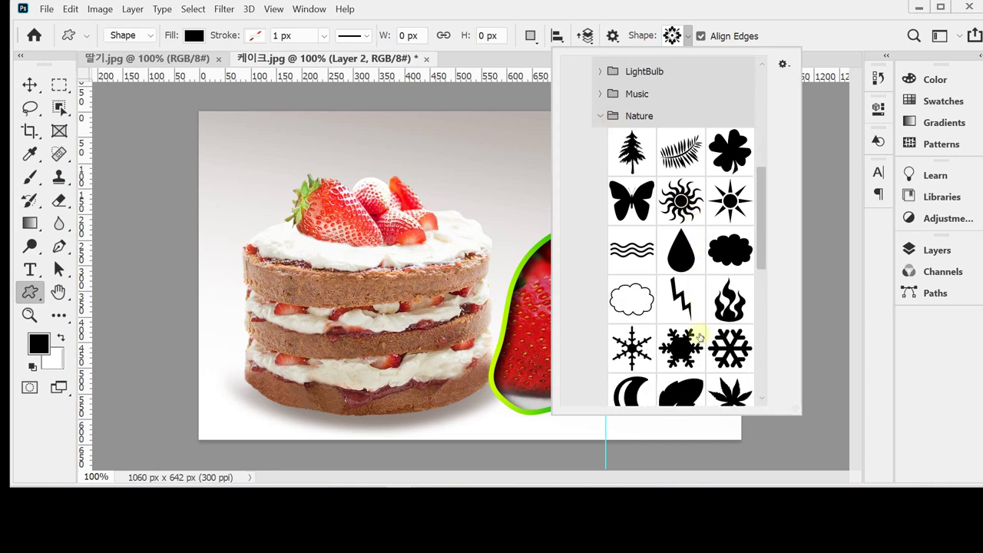
scroll(698, 335, "down", 6)
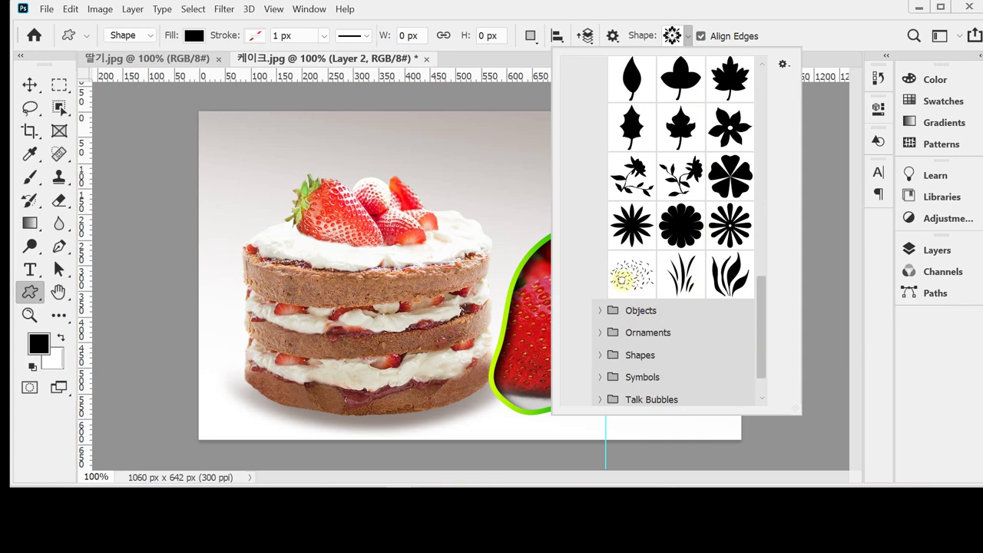
left_click(620, 282)
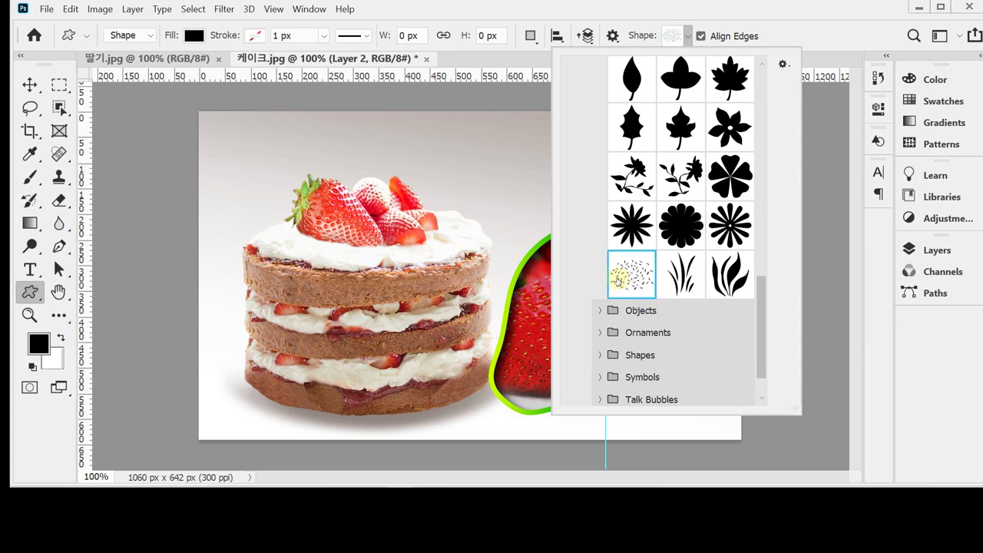
left_click(527, 8)
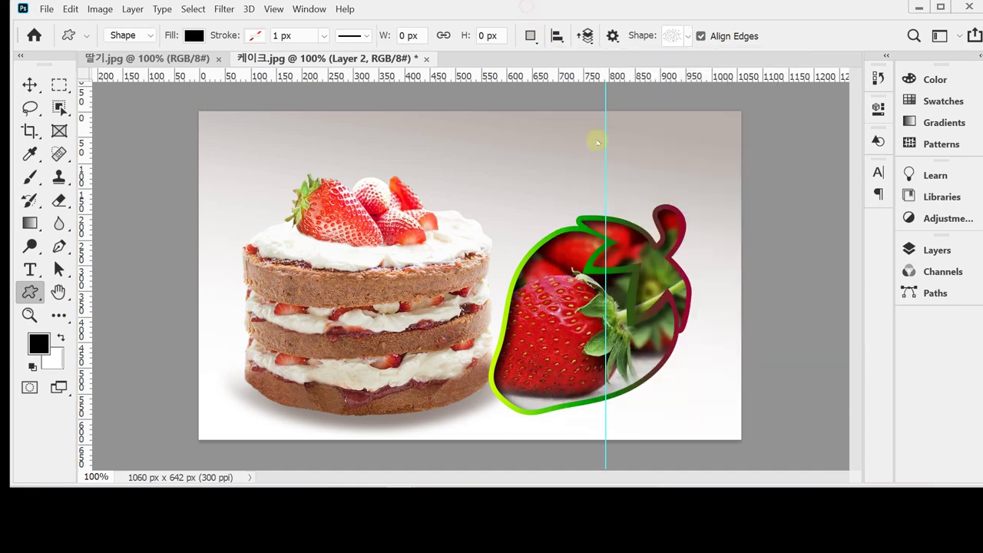
Step: Draw the scattered grass shape about 472 px wide and 283 px high across the cake's upper edge and the strawberry's top
left_click(469, 145)
left_click(542, 165)
left_click_drag(441, 131, 683, 274)
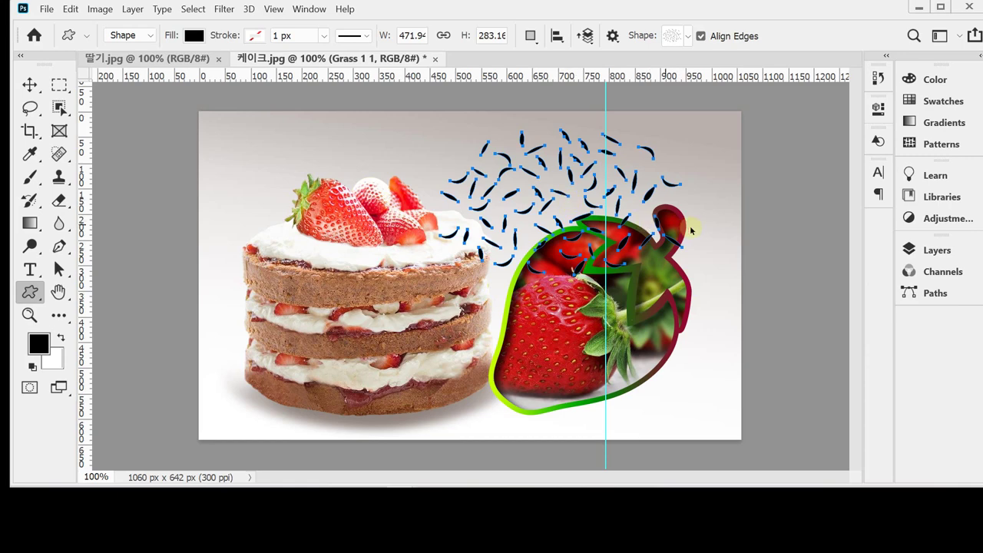
Step: Rotate the grass shape about -16°, scale it to about 93% width and 91% height, and reposition it between cake and strawberry
key("ctrl+t")
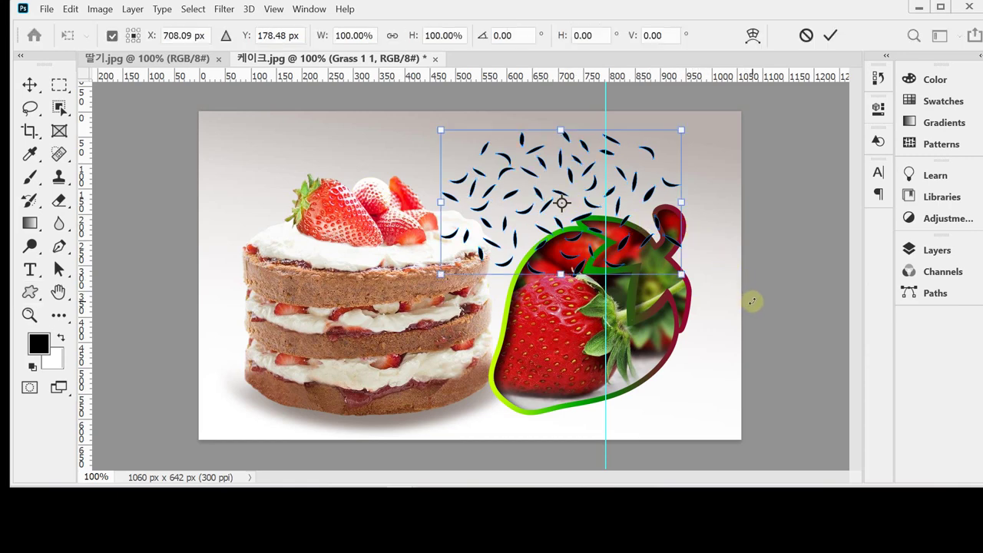
left_click_drag(752, 300, 760, 244)
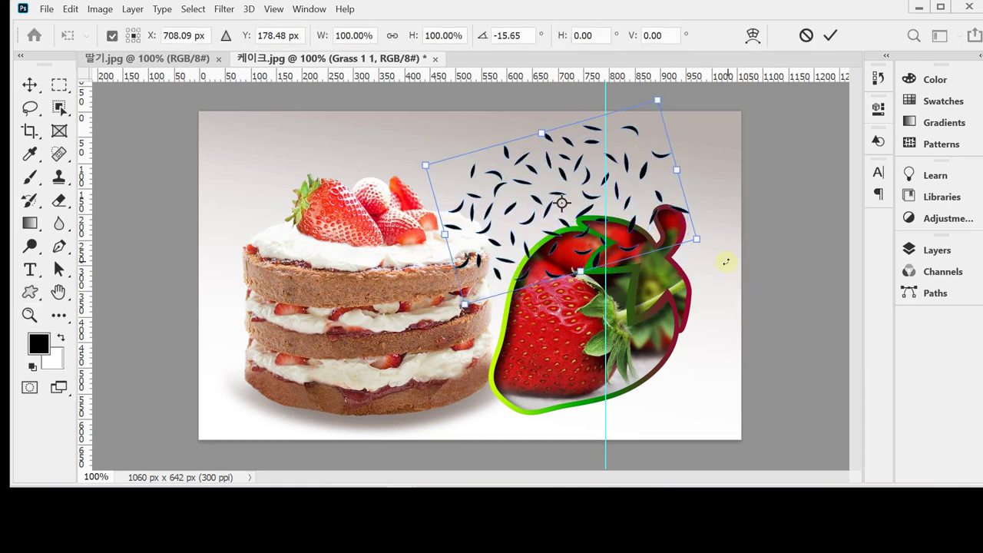
left_click_drag(640, 202, 632, 219)
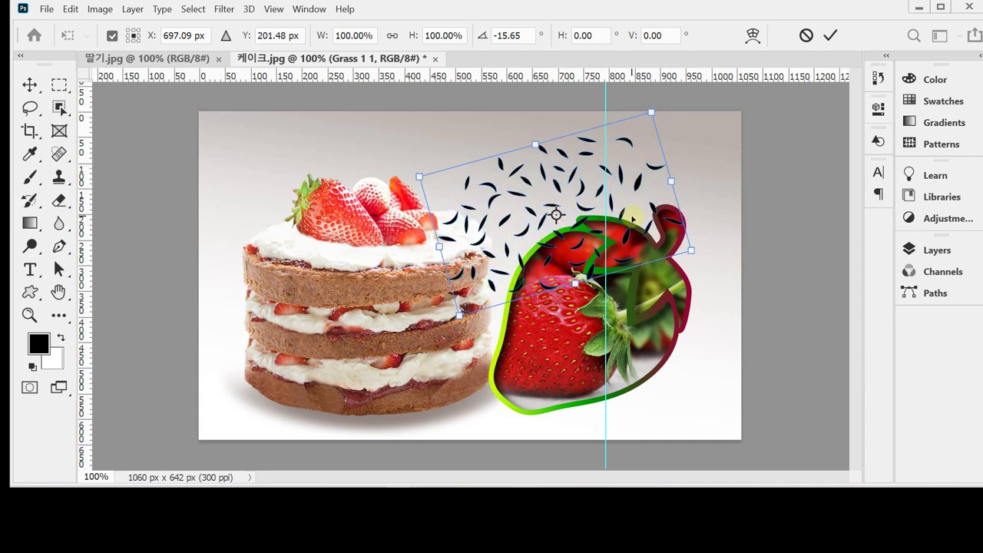
left_click_drag(651, 111, 637, 127)
left_click_drag(569, 199, 579, 200)
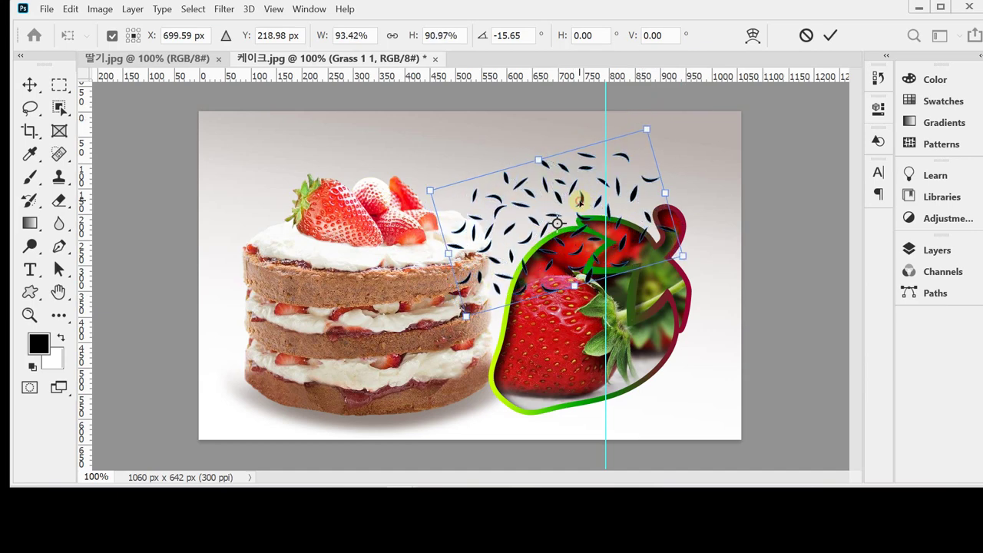
key("Return")
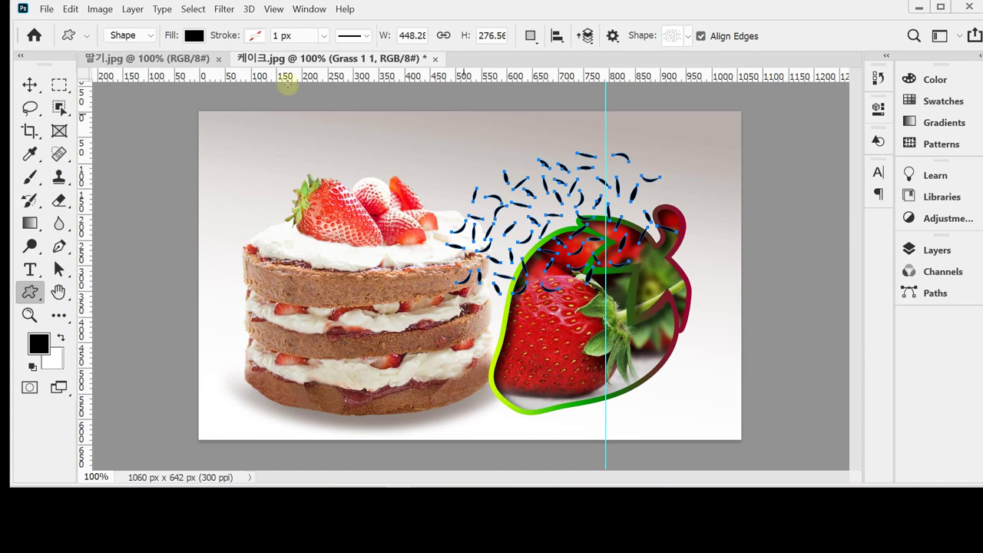
Step: Add a Gradient Overlay to the grass shape layer and set the gradient's start colour to pink #f6c
left_click(937, 250)
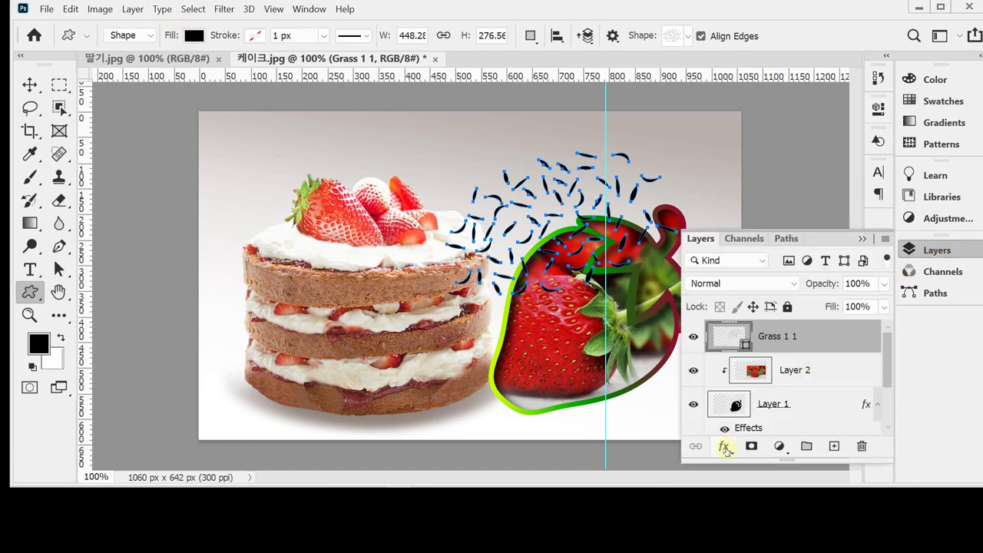
left_click(725, 449)
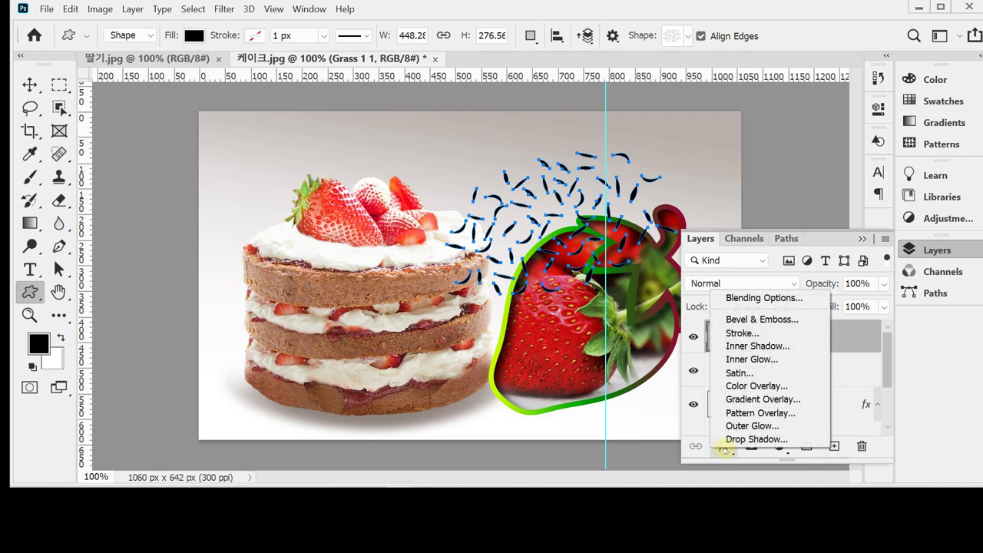
left_click(806, 398)
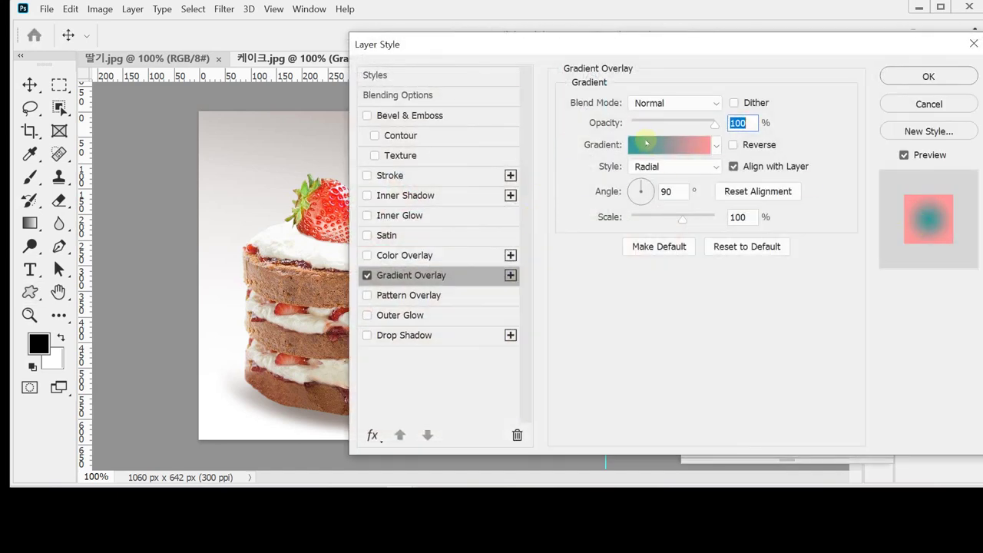
left_click(647, 146)
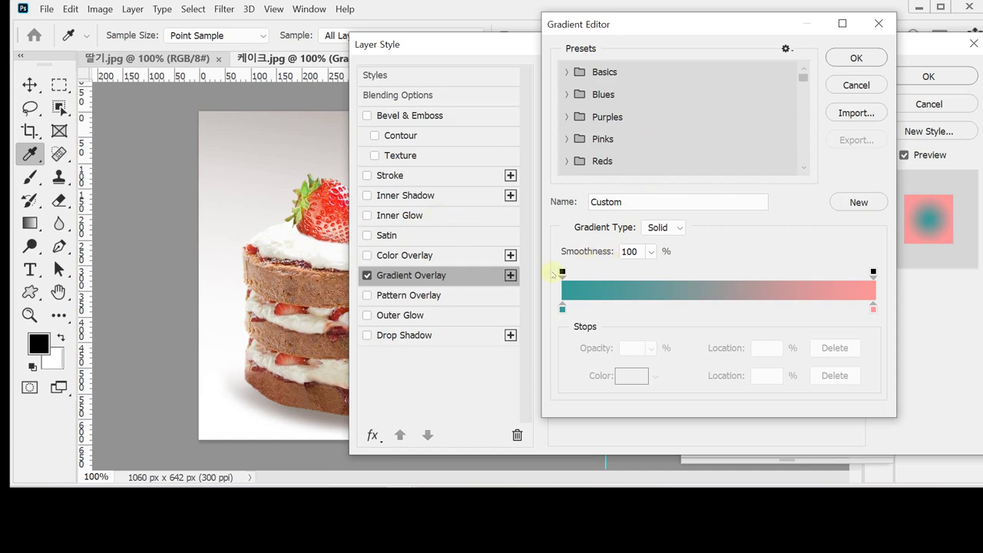
double_click(562, 308)
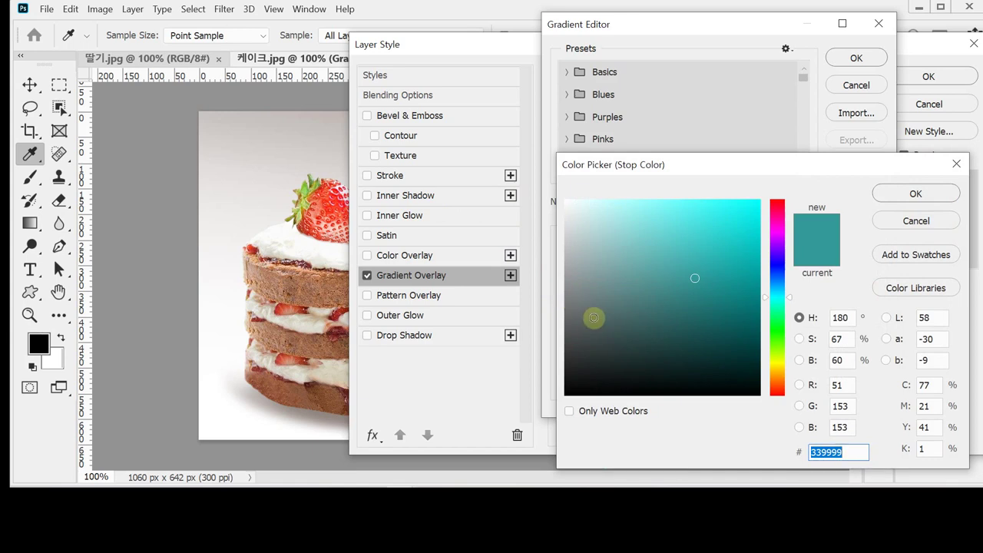
type("f6")
type("c")
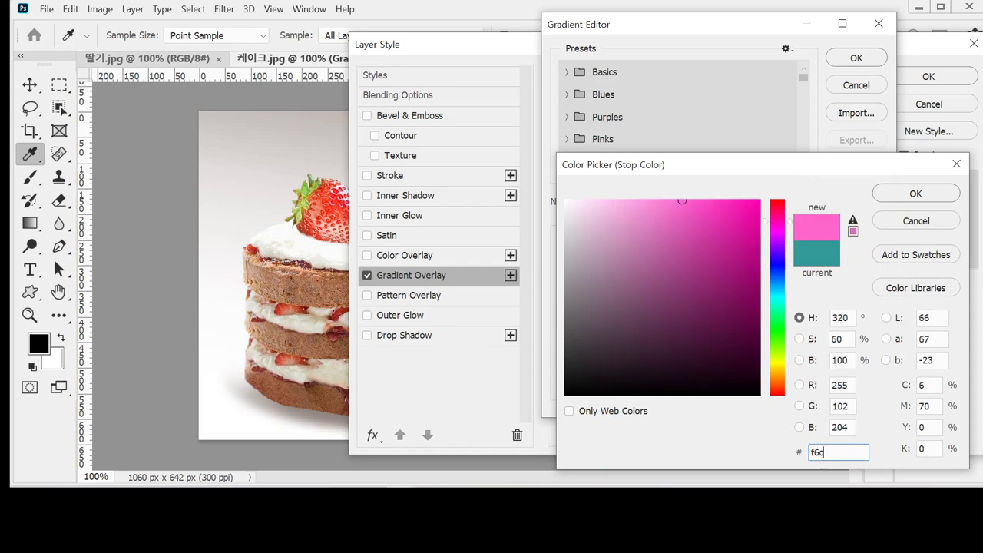
left_click(915, 193)
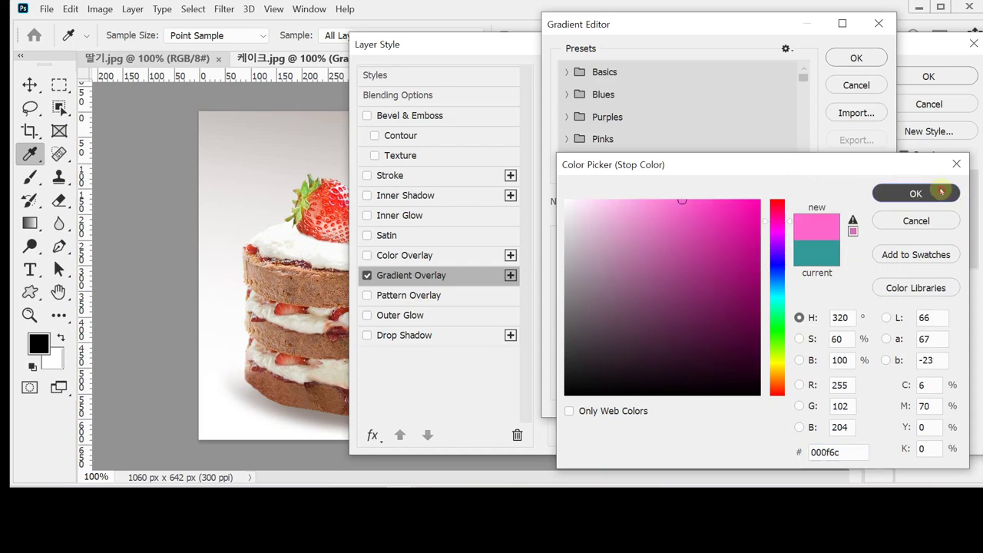
Step: Set the end colour of the overlay gradient to white #ffffff and accept the gradient
left_click(873, 310)
double_click(873, 309)
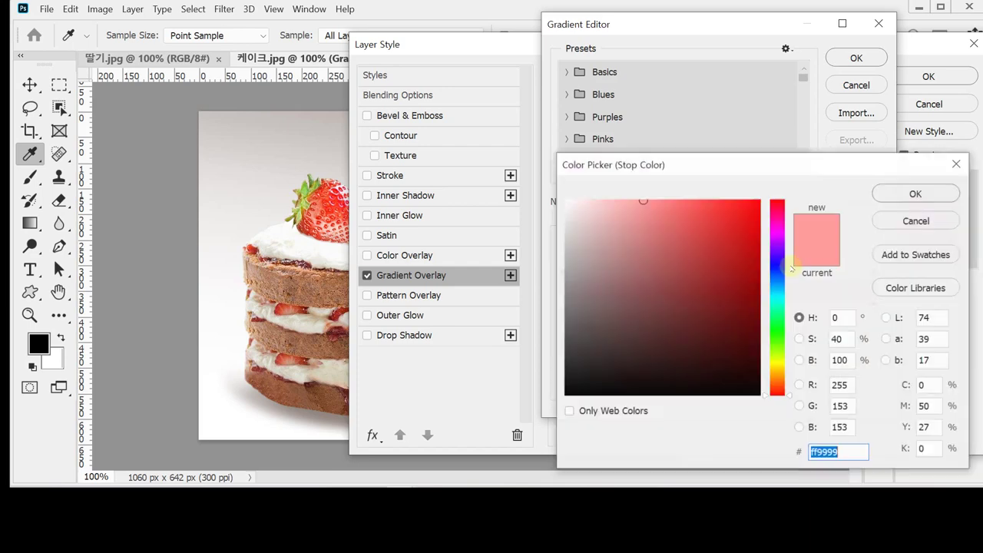
mouse_move(624, 222)
left_mouse_down()
mouse_move(555, 199)
mouse_move(584, 179)
left_mouse_up()
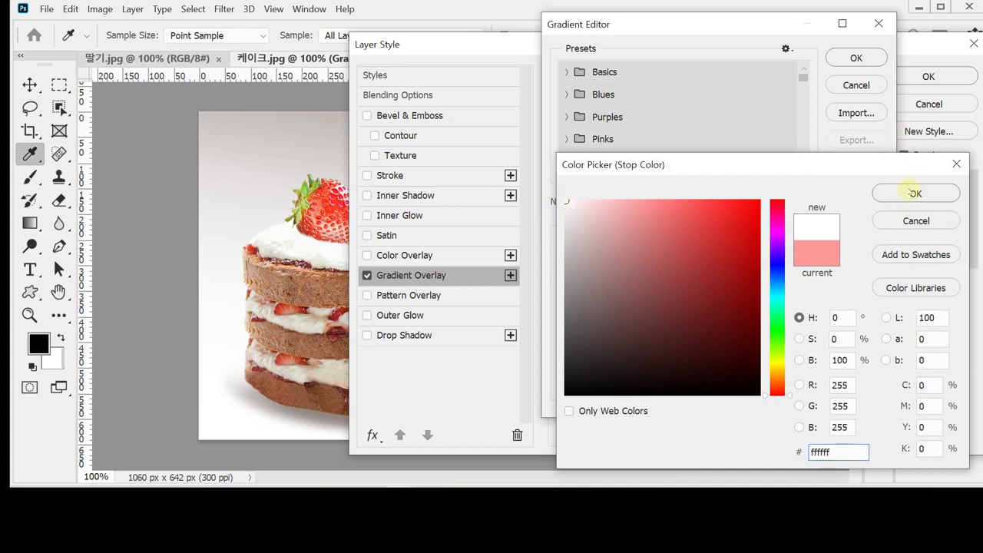
left_click(916, 194)
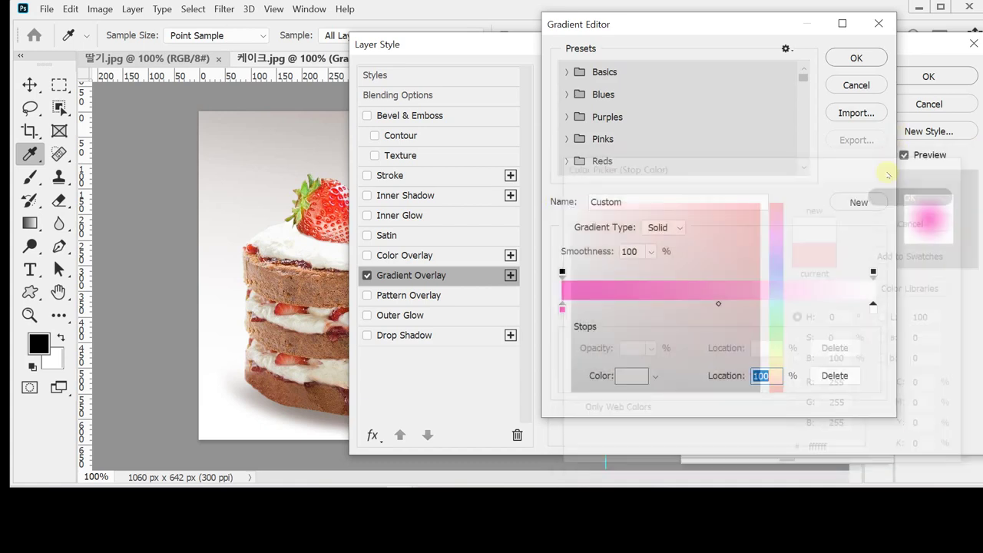
left_click(857, 60)
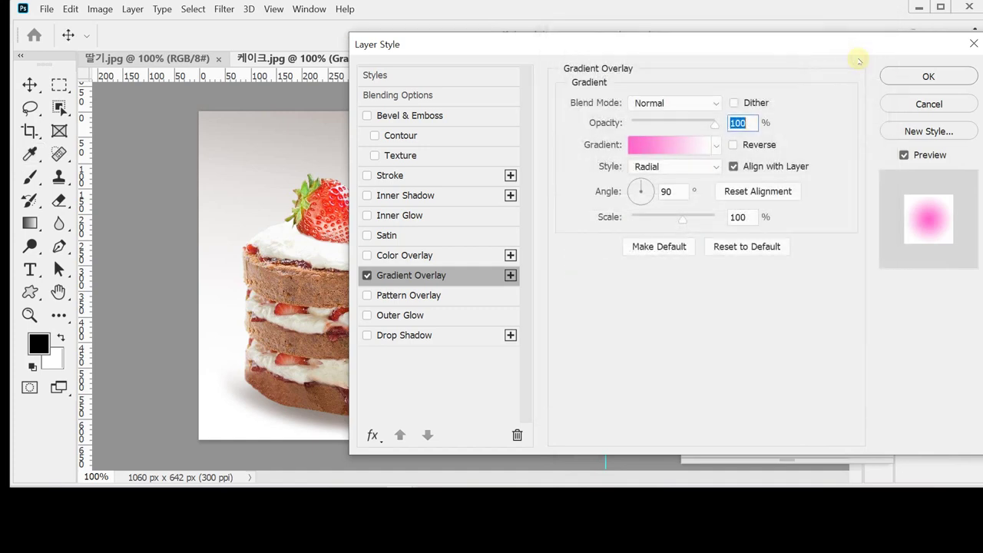
Step: Make the gradient overlay Linear with an angle of 0°
left_click_drag(621, 50, 722, 46)
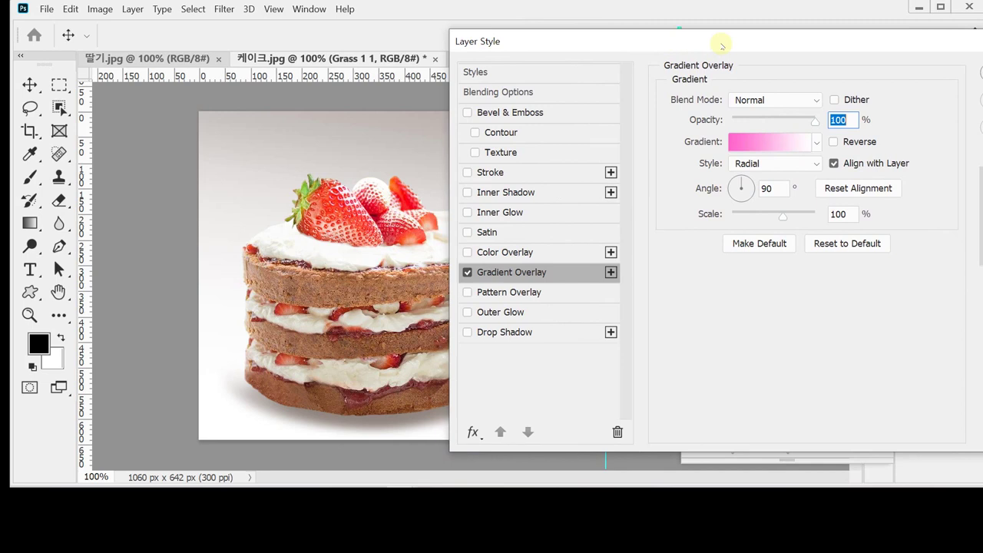
left_click(772, 163)
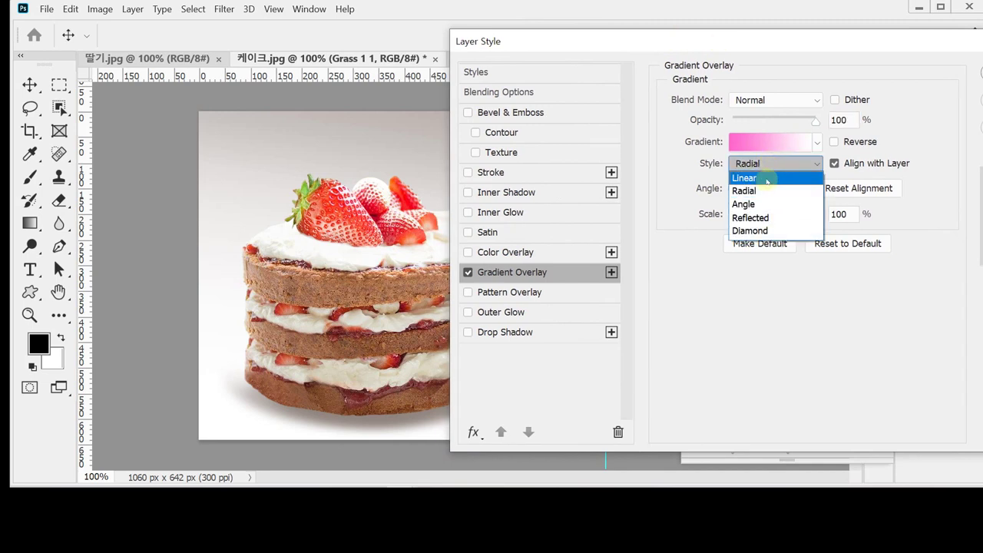
left_click(766, 178)
left_click(742, 185)
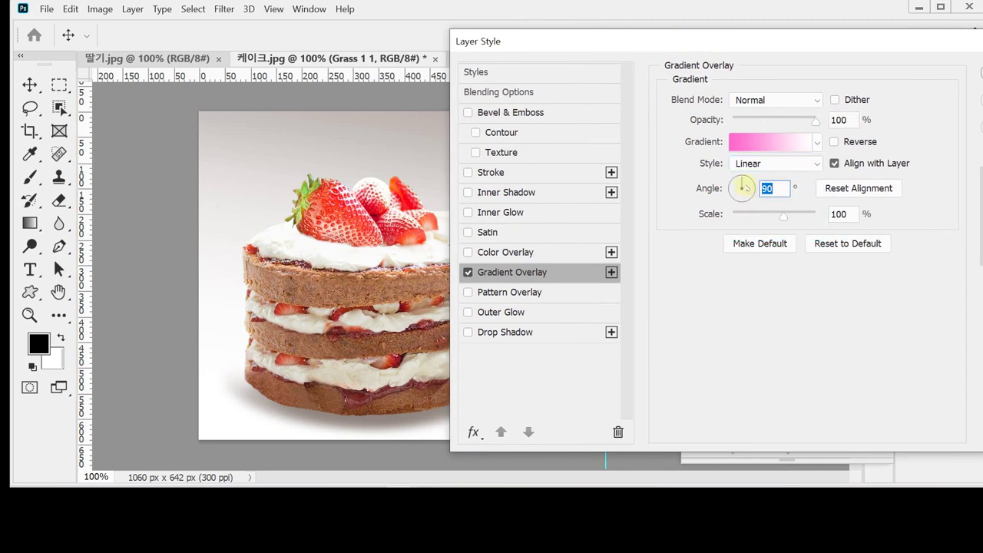
type("0")
Step: Add an Outer Glow with 35% opacity, 20% spread and 10 px size, and apply the layer style to the grass shape
left_click(527, 312)
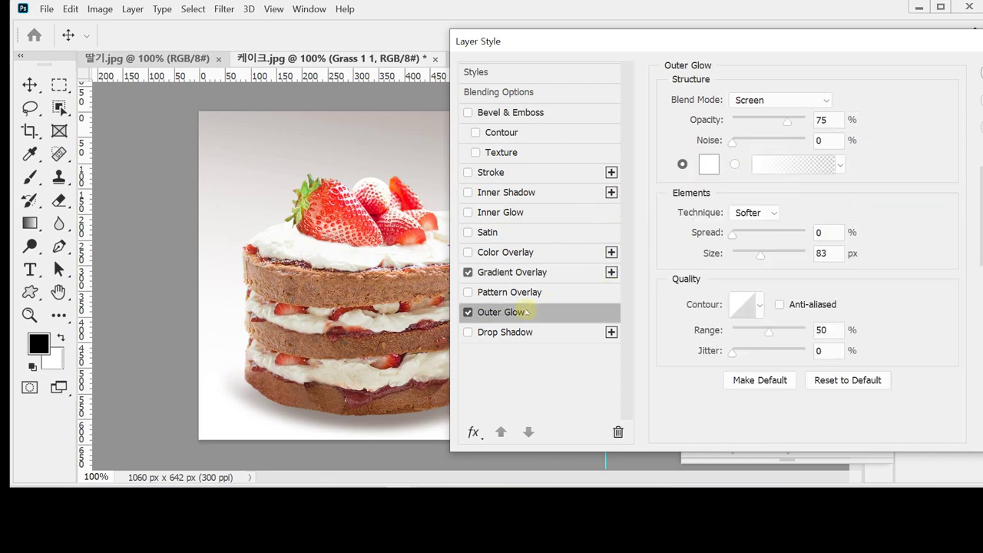
key("h")
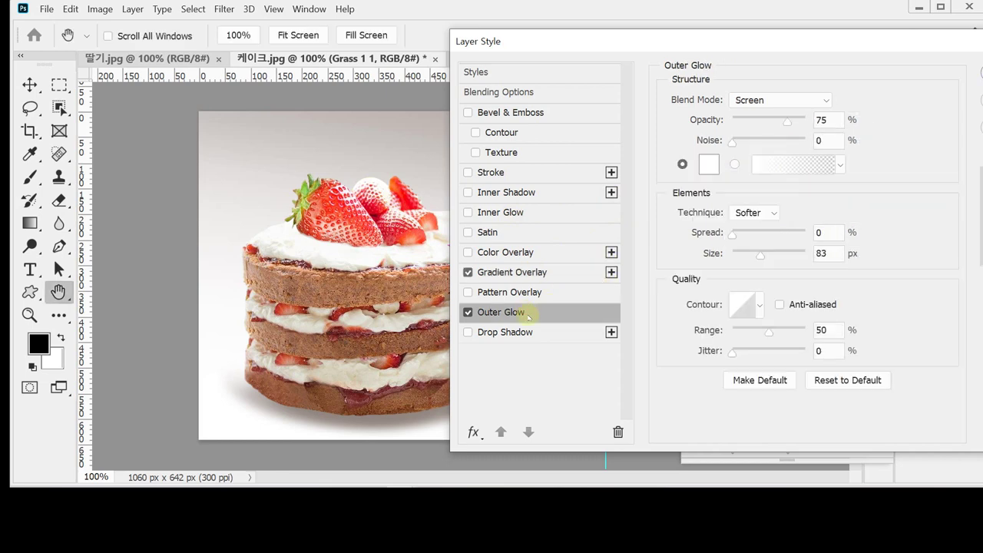
left_click(834, 116)
type("35")
left_click(824, 232)
type("20")
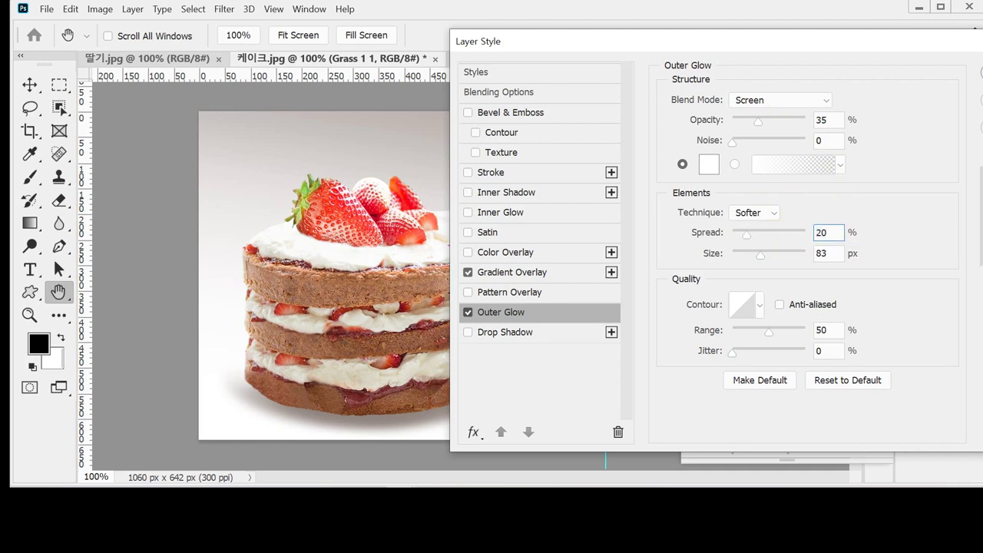
key("Tab")
type("10")
key("Return")
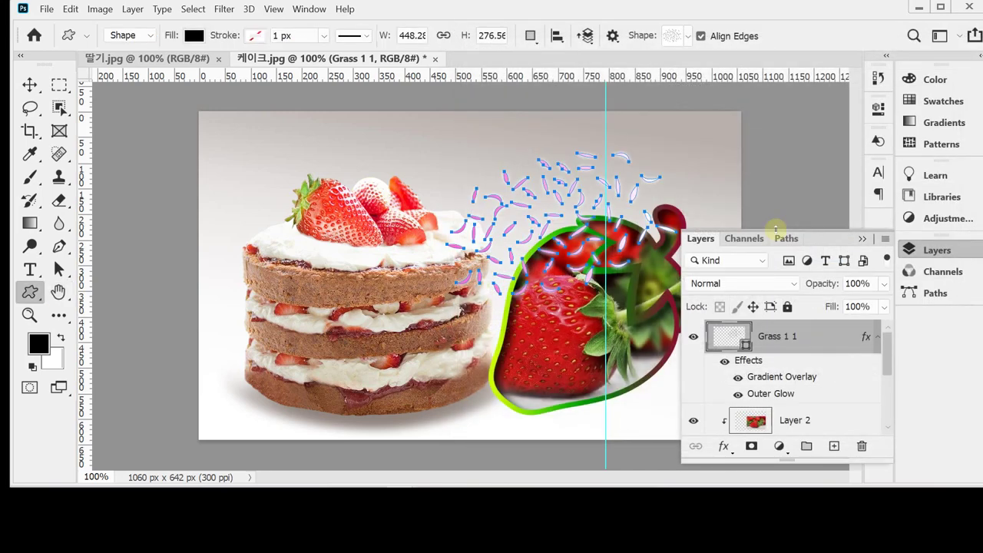
Step: Hide the path outlines around the grass shape and activate the Horizontal Type tool
key("ctrl+h")
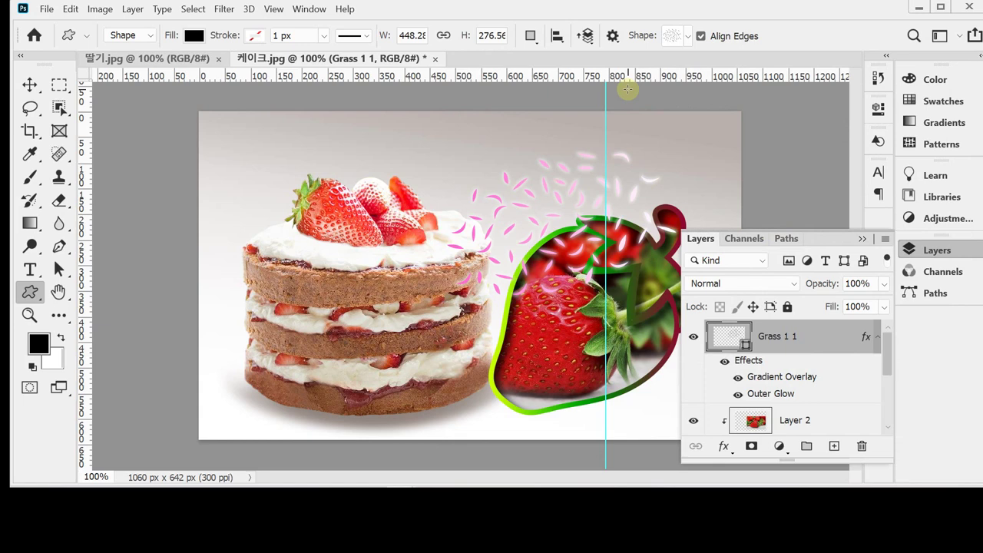
left_click(936, 252)
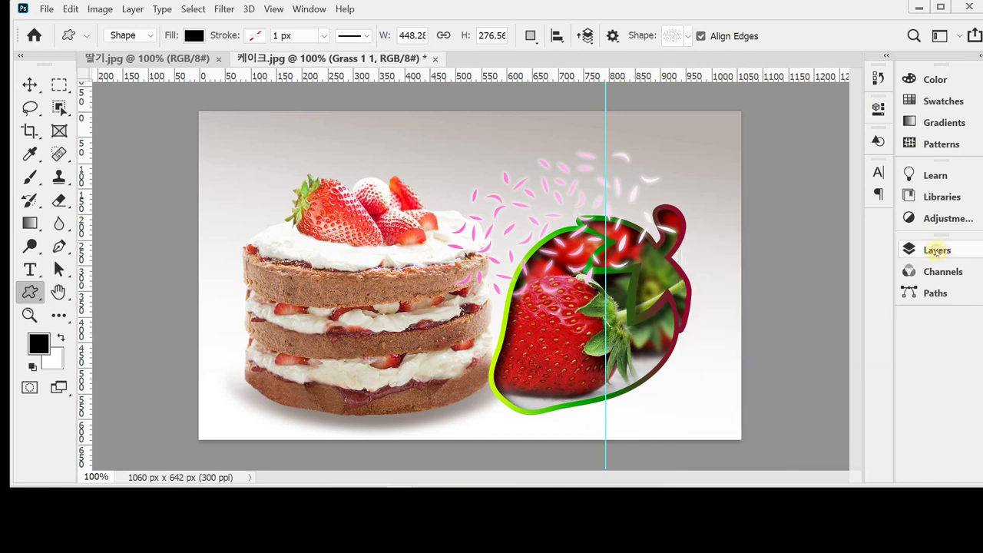
left_click(31, 272)
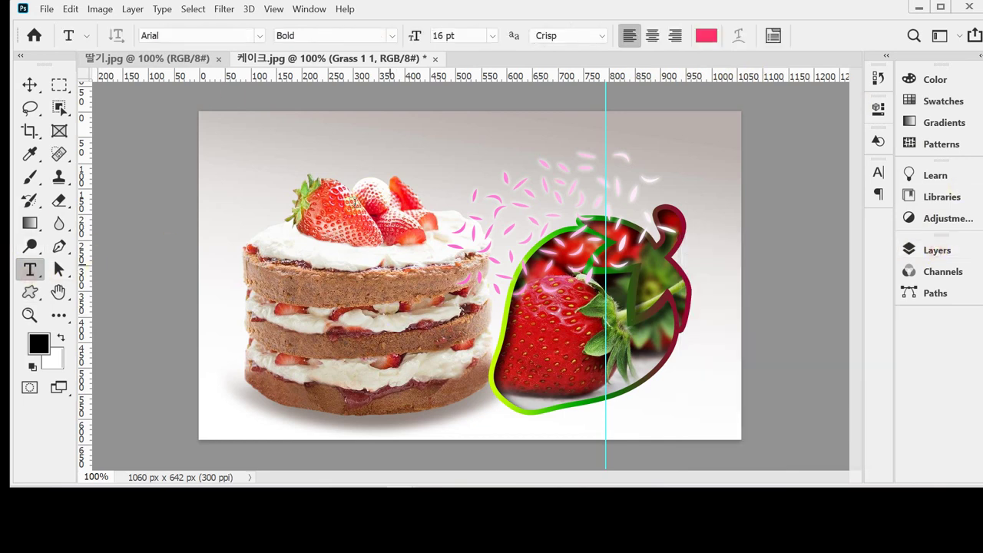
left_click(29, 269)
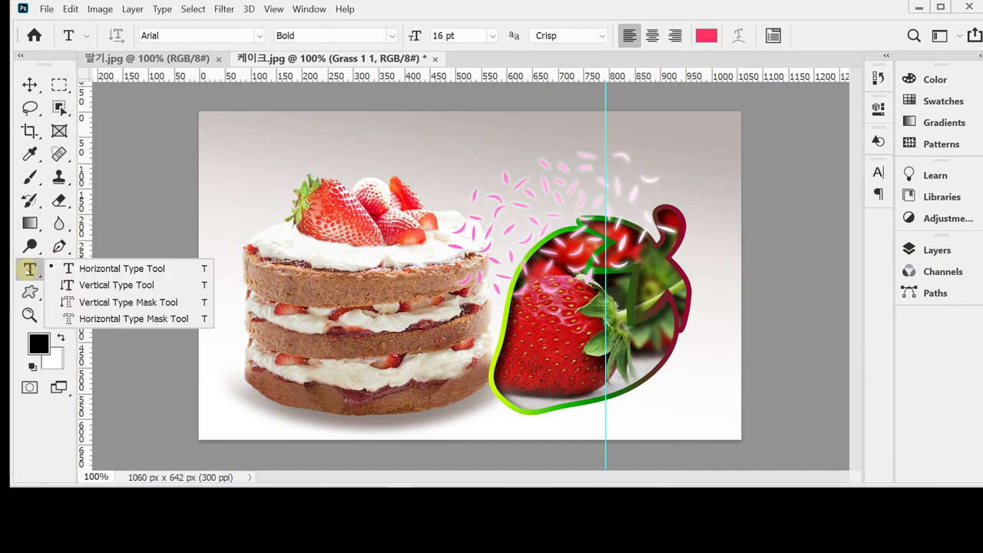
left_click(99, 268)
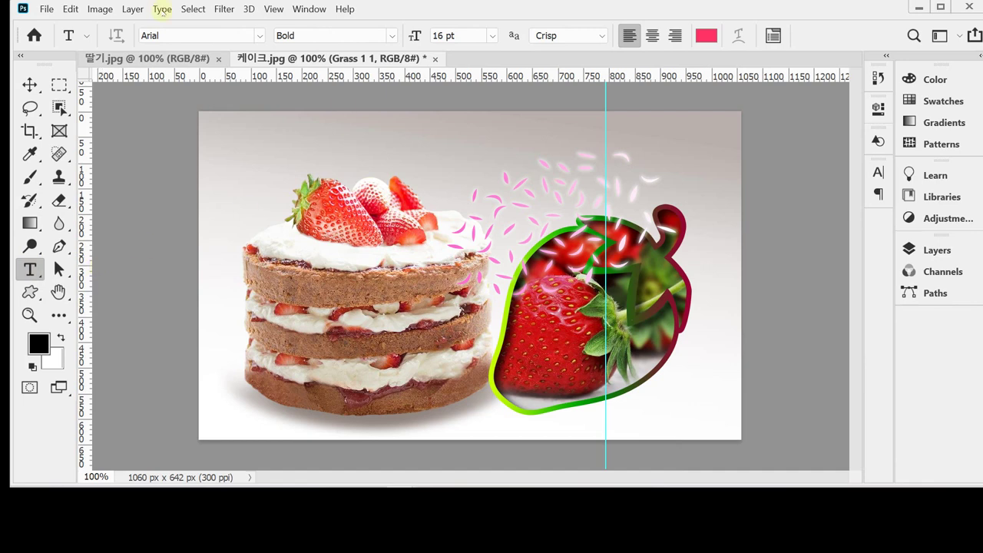
Step: Browse the available fonts and choose Arial for the title text
left_click(171, 34)
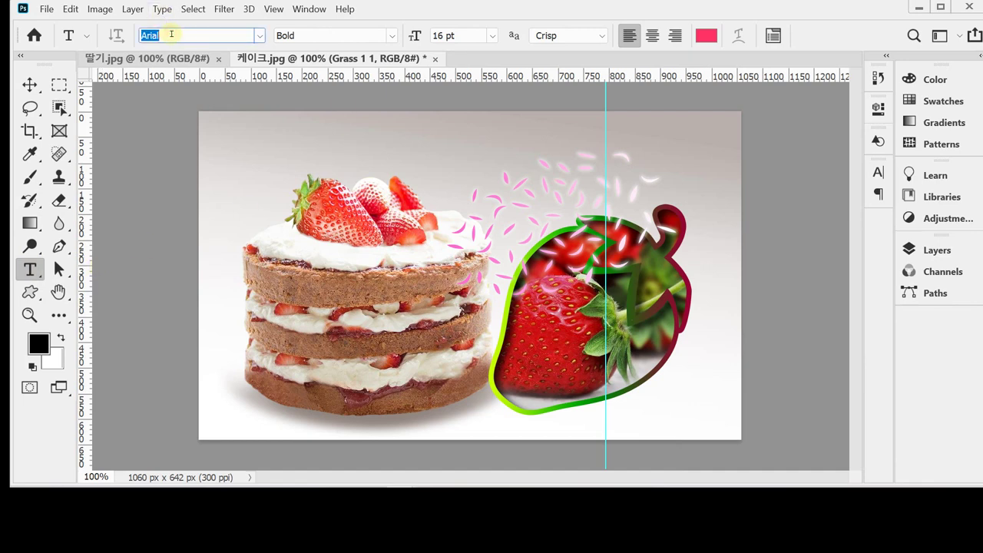
left_click(171, 35)
left_click(197, 34)
left_click(259, 36)
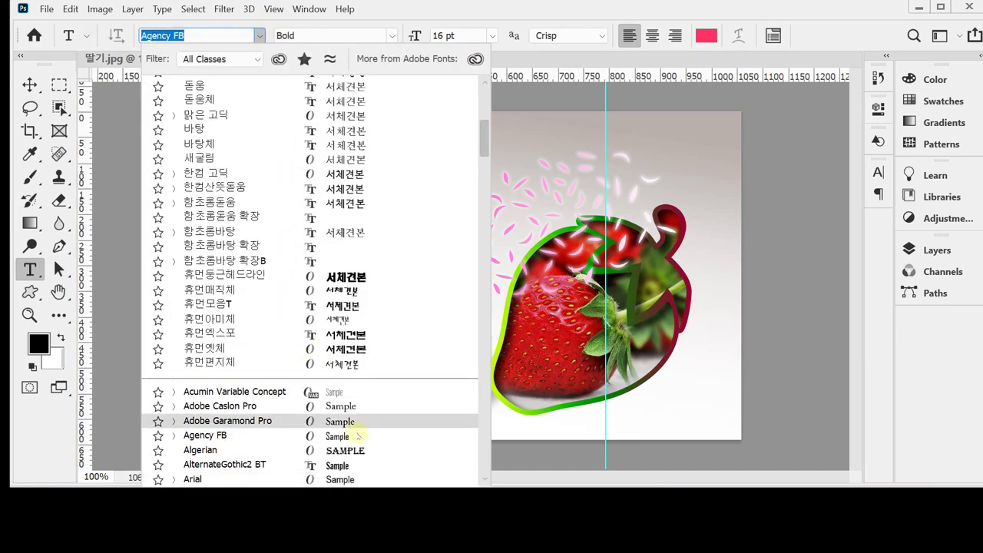
scroll(358, 435, "down", 3)
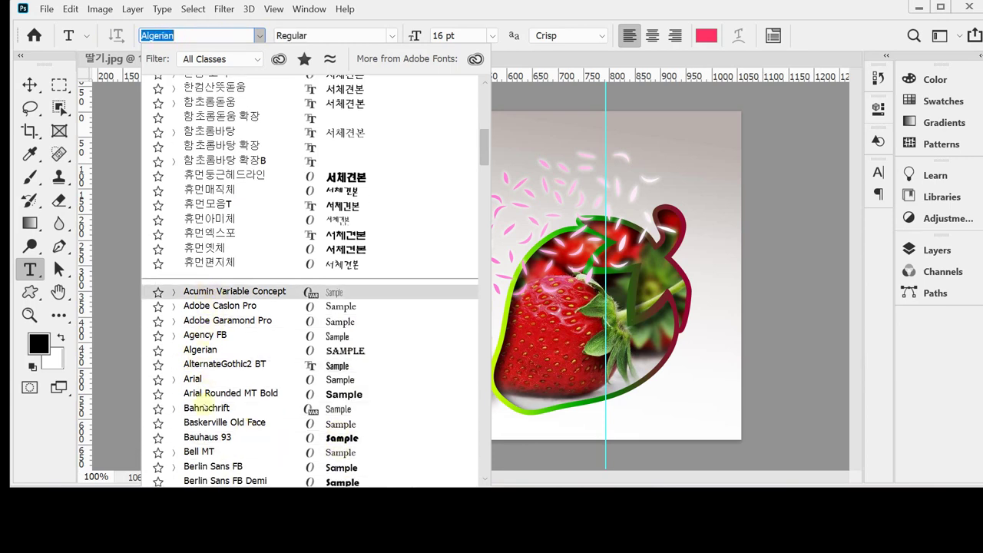
scroll(220, 465, "down", 3)
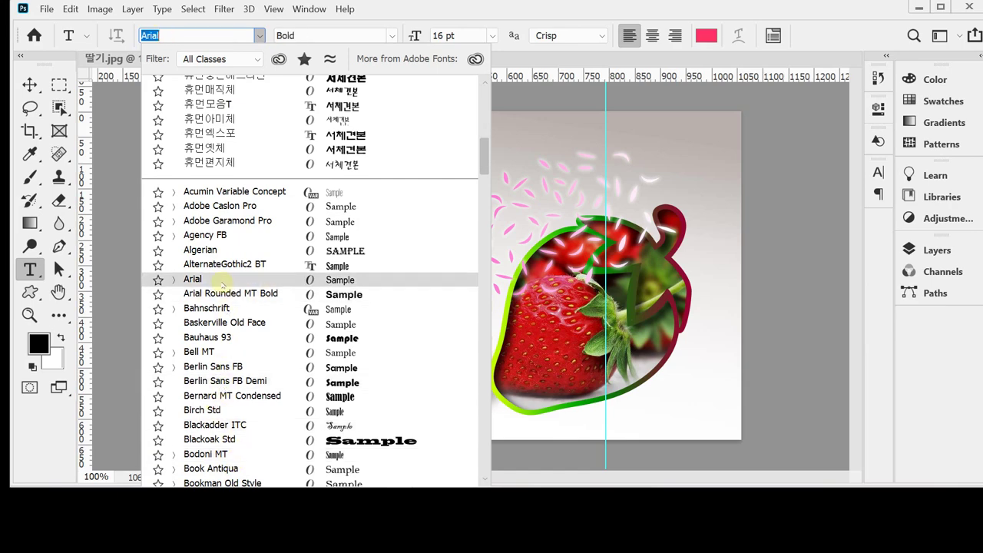
left_click(220, 282)
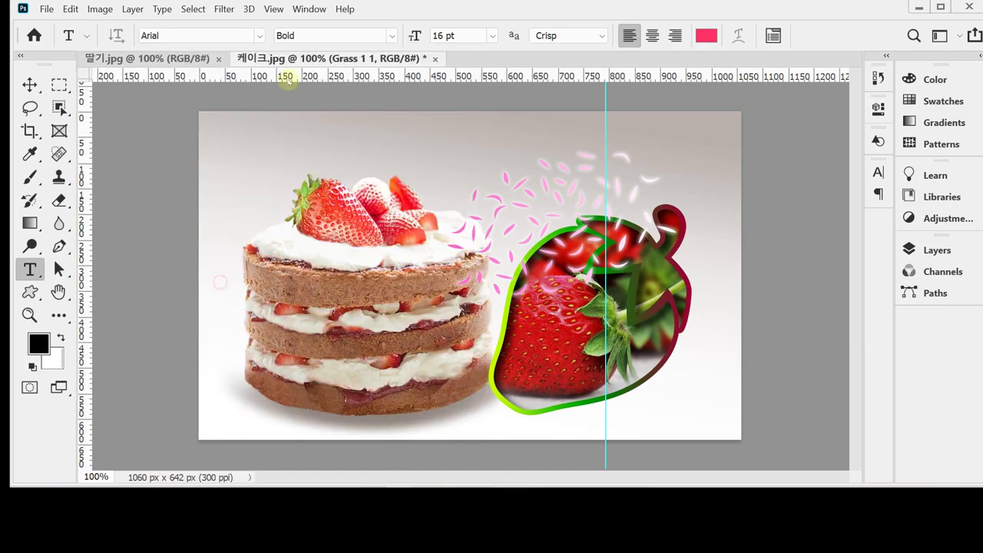
left_click(192, 34)
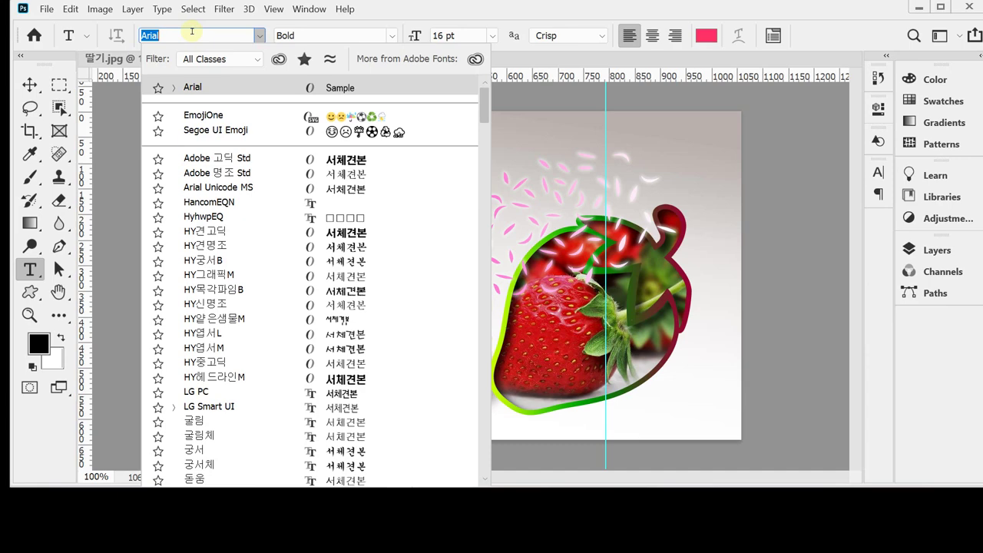
left_click(482, 34)
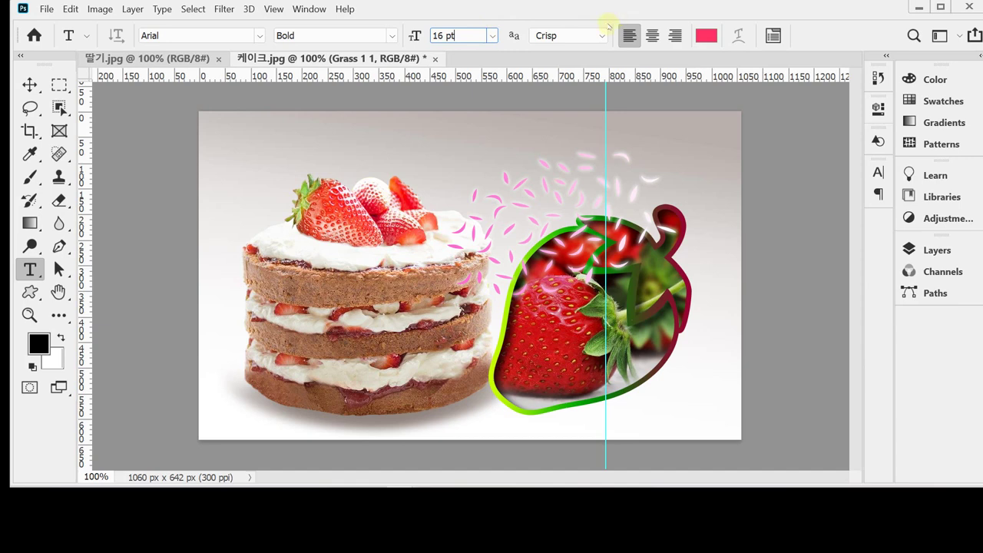
Step: Add the text "strawberry Cake" above the strawberry shape in the canvas's upper area
left_click(459, 173)
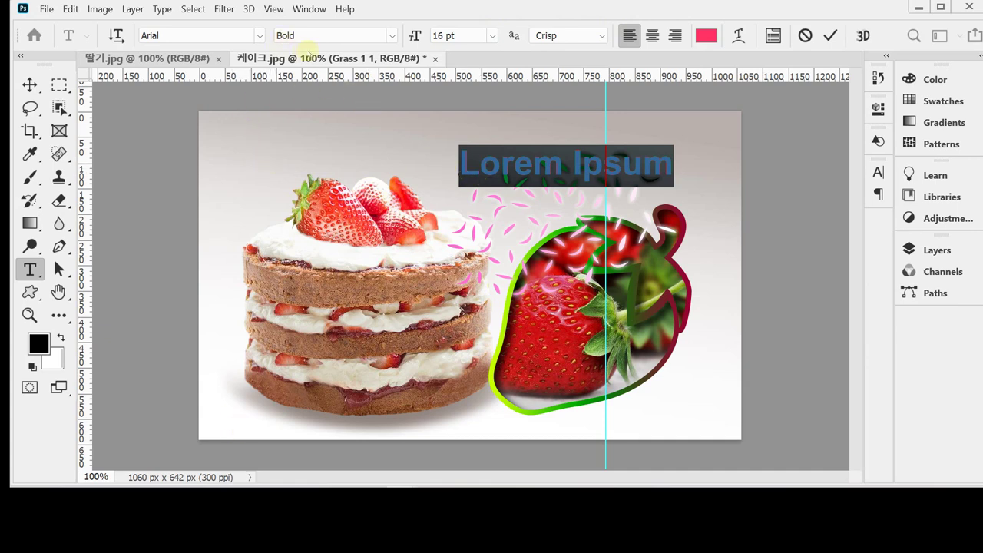
type("S")
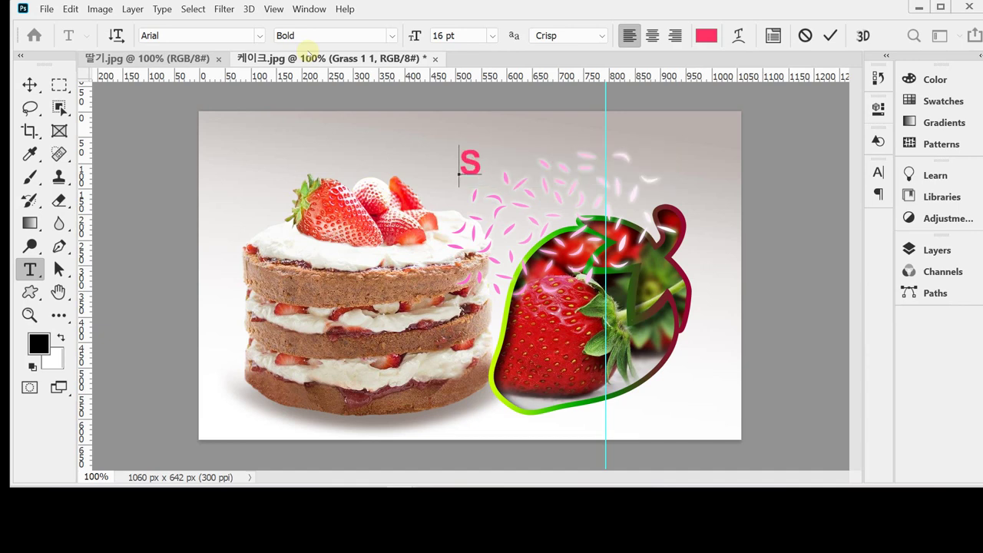
key("BackSpace")
type("st")
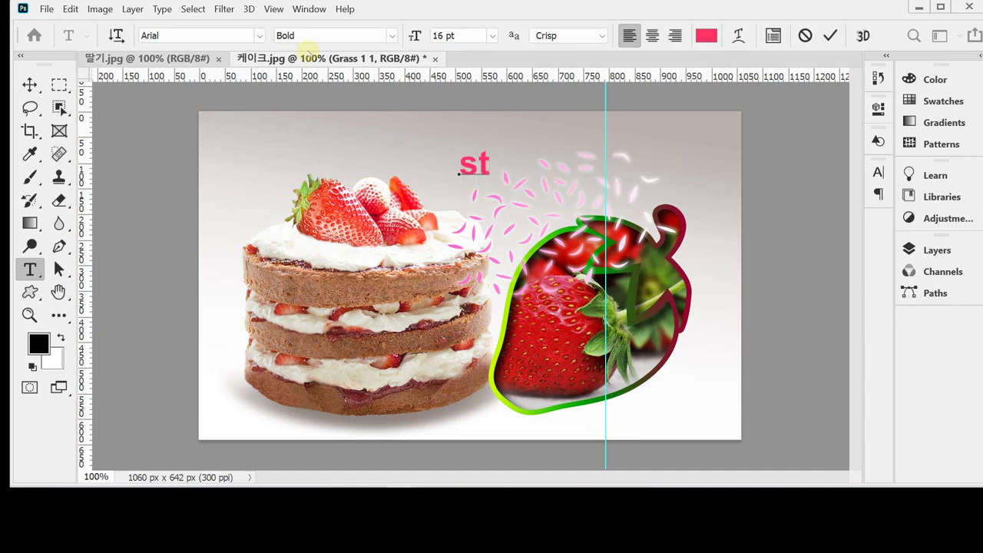
type("rawbe")
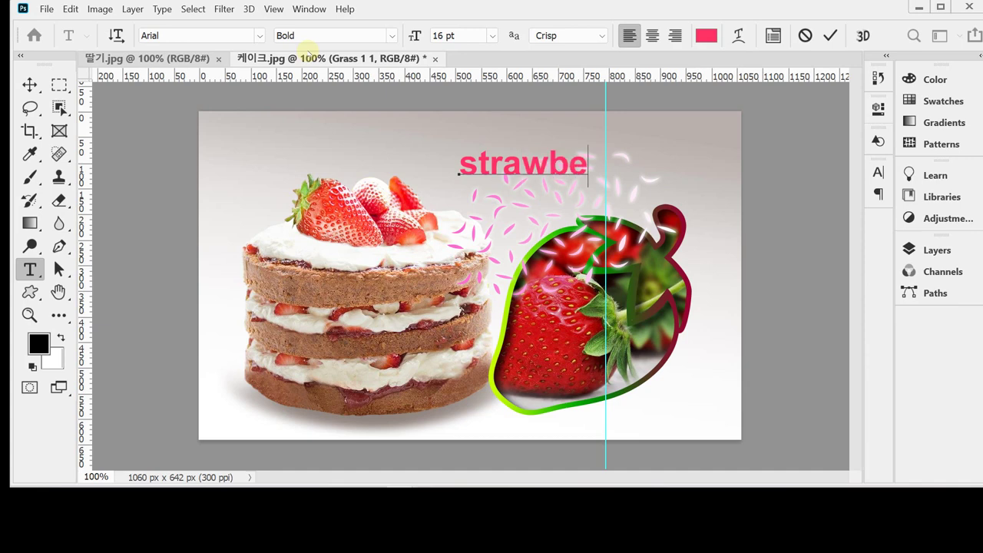
type("rry ")
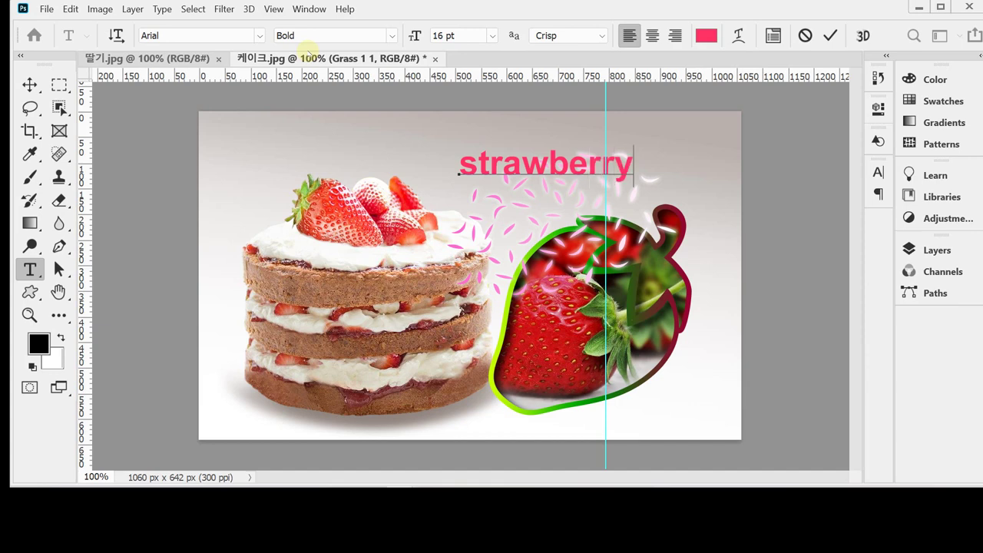
type("Cake")
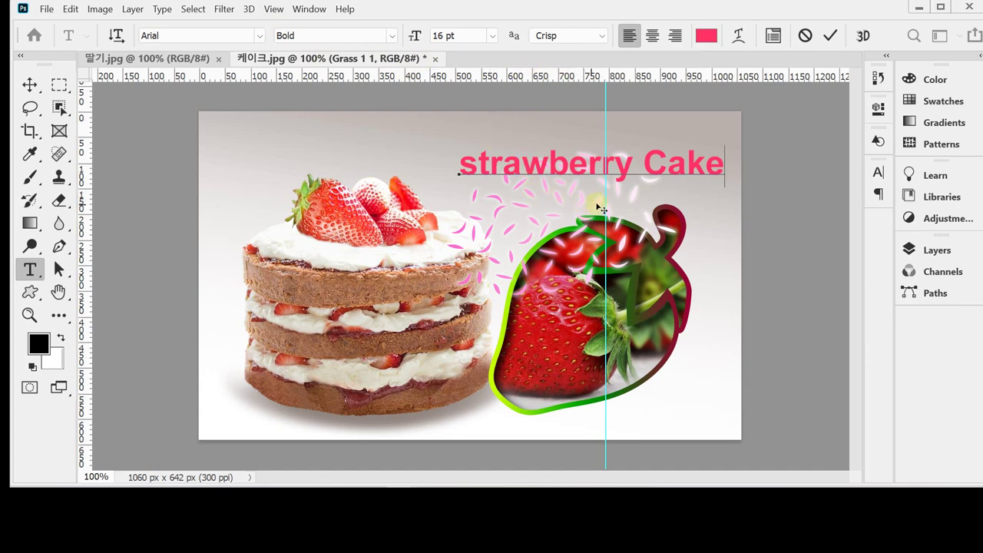
Step: Apply a horizontal Arc Upper warp to the title text and shift the text slightly down toward the strawberry shape
left_click(623, 165)
left_click(739, 36)
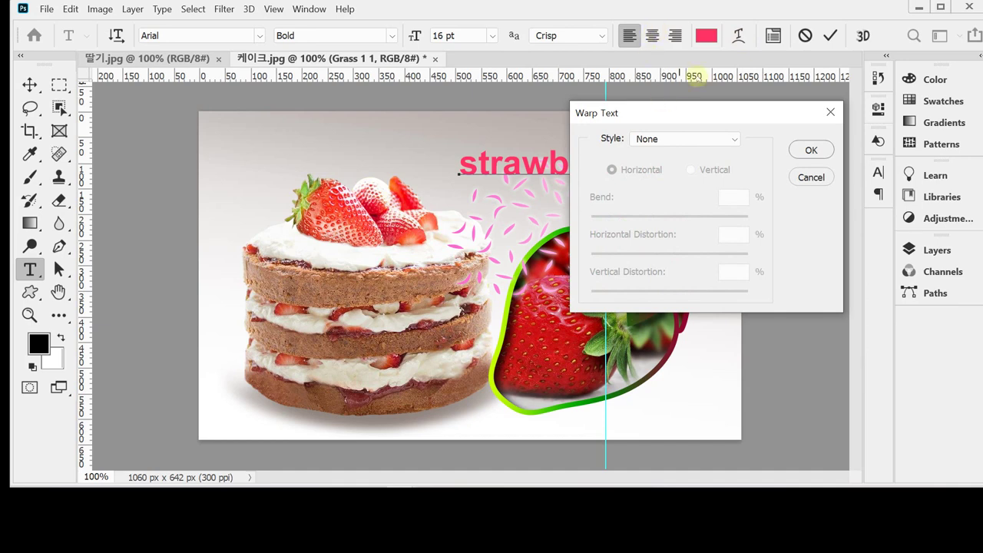
left_click(670, 139)
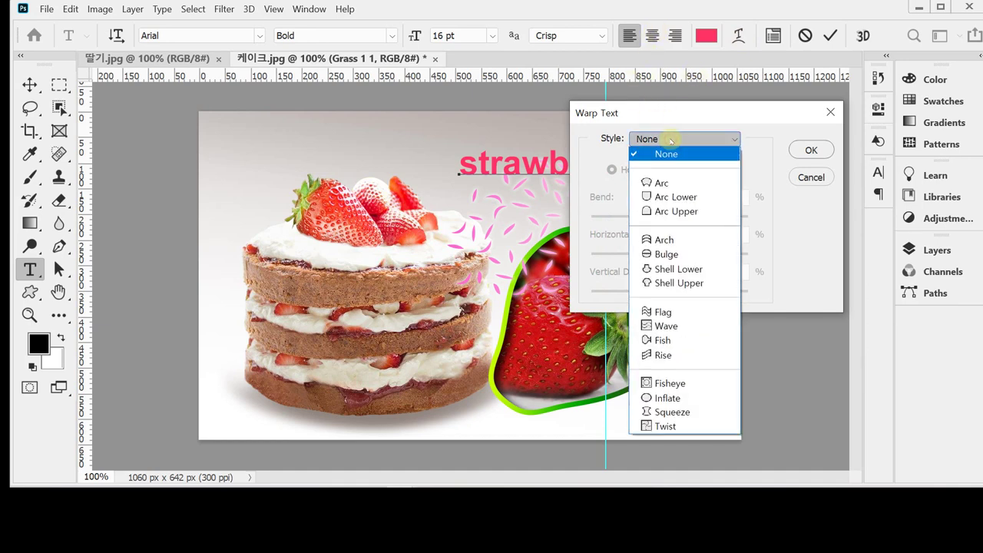
left_click(708, 214)
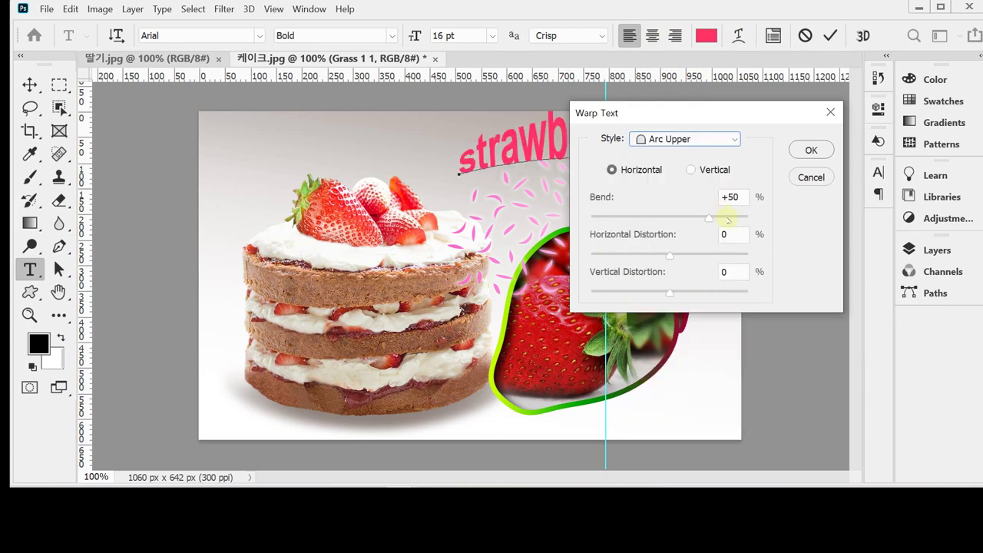
left_click_drag(681, 113, 735, 221)
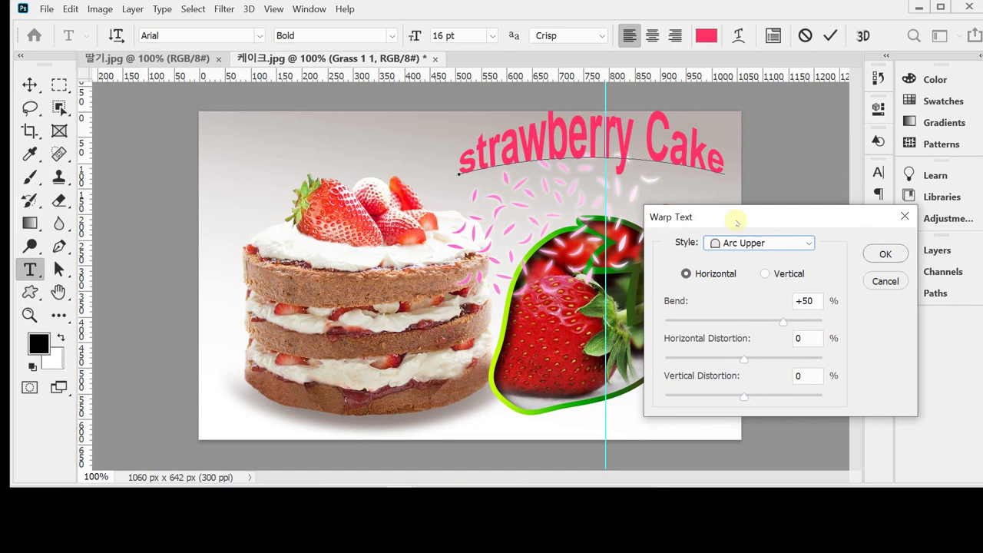
mouse_move(566, 196)
left_mouse_down()
mouse_move(553, 231)
mouse_move(559, 212)
left_mouse_up()
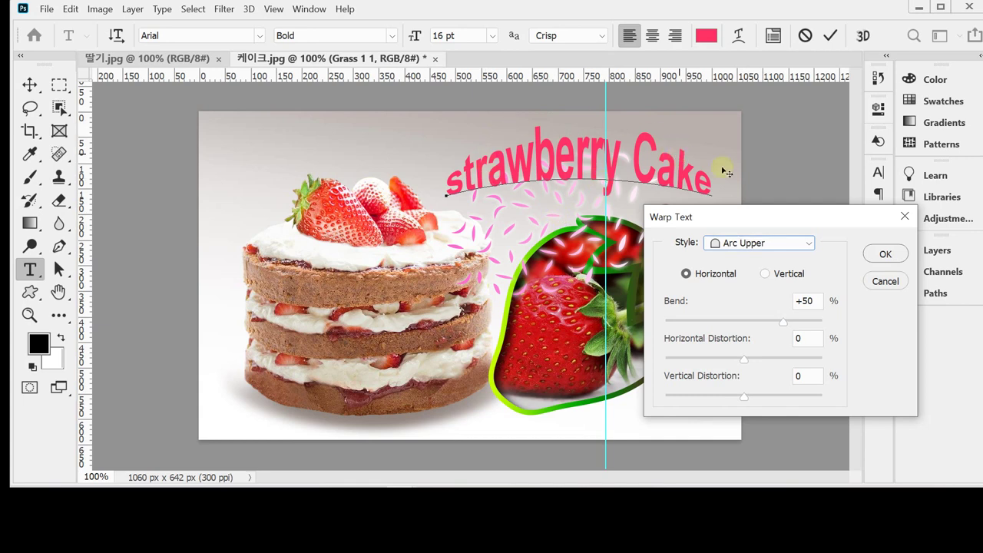
Step: Set the bend of the text warp to 40% and accept the warp
left_click(815, 301)
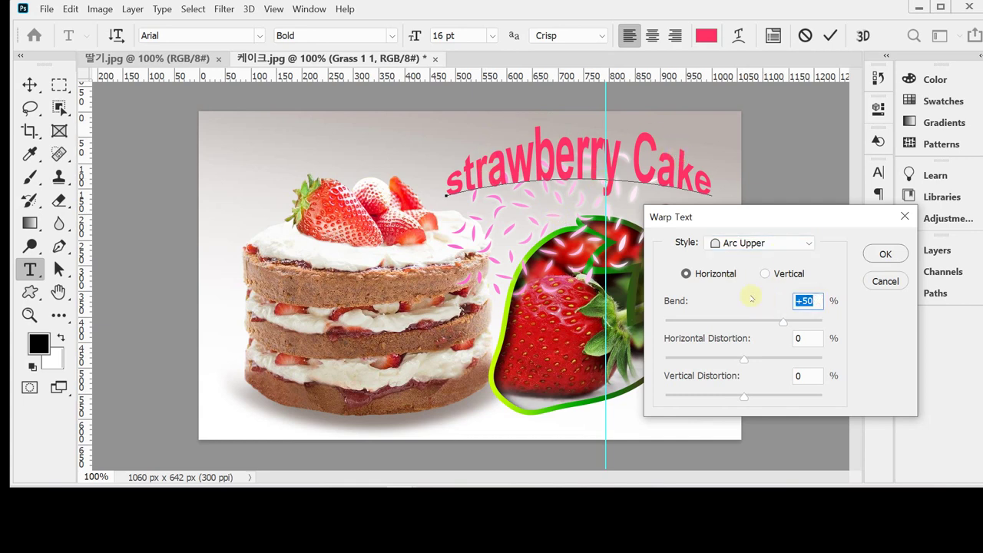
type("40")
key("Return")
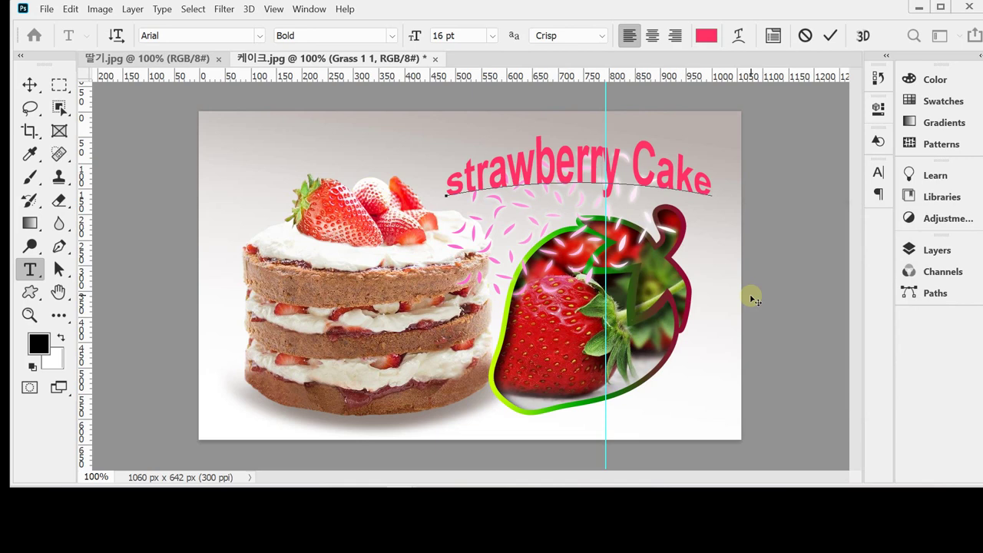
Step: Add a Gradient Overlay to the title text layer and swap the gradient's colour stops so white is at 0% and pink at 100%
left_click(933, 252)
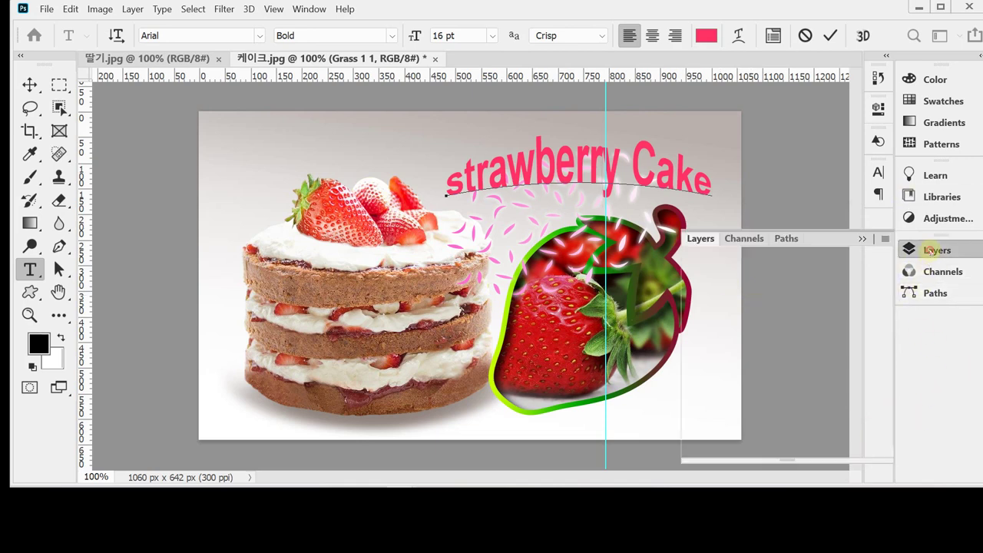
left_click(723, 447)
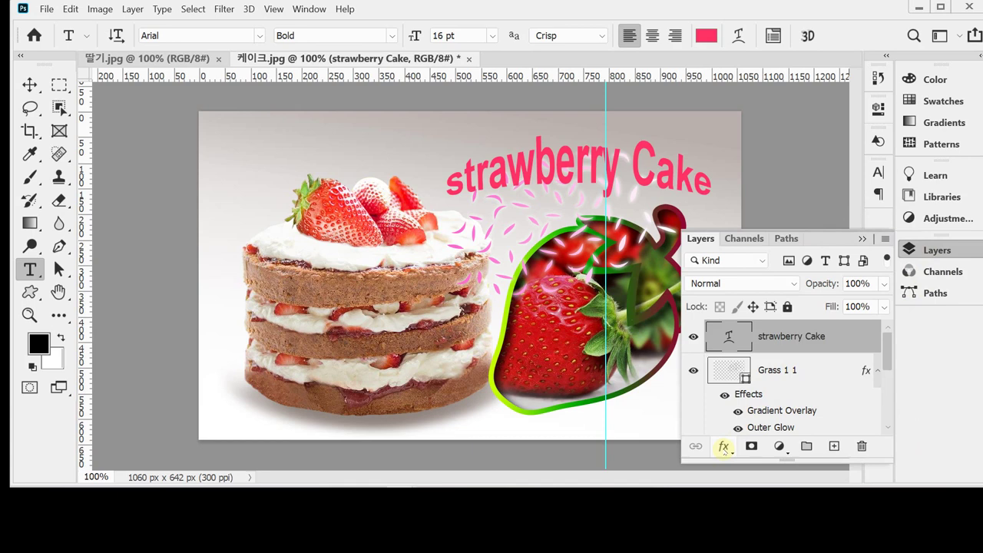
left_click(723, 448)
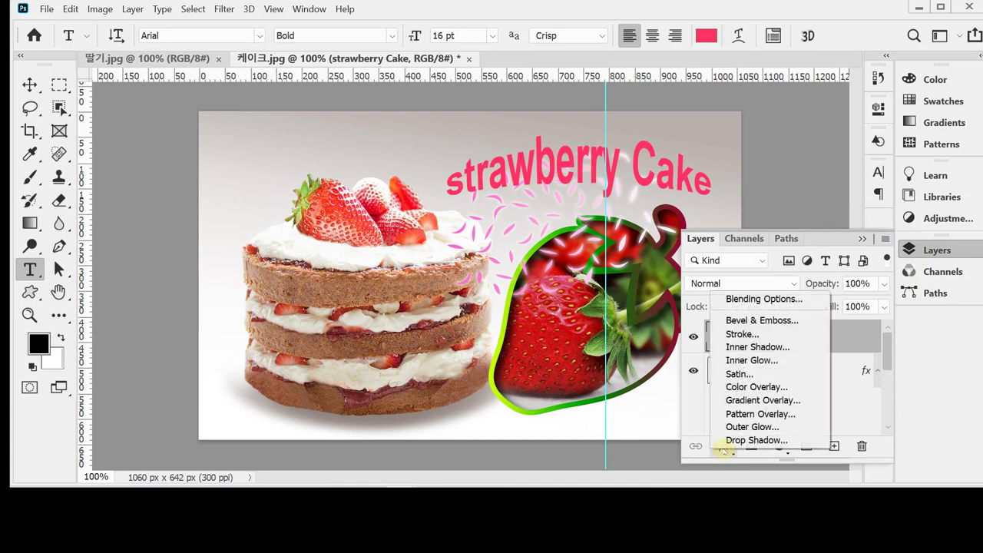
left_click(803, 400)
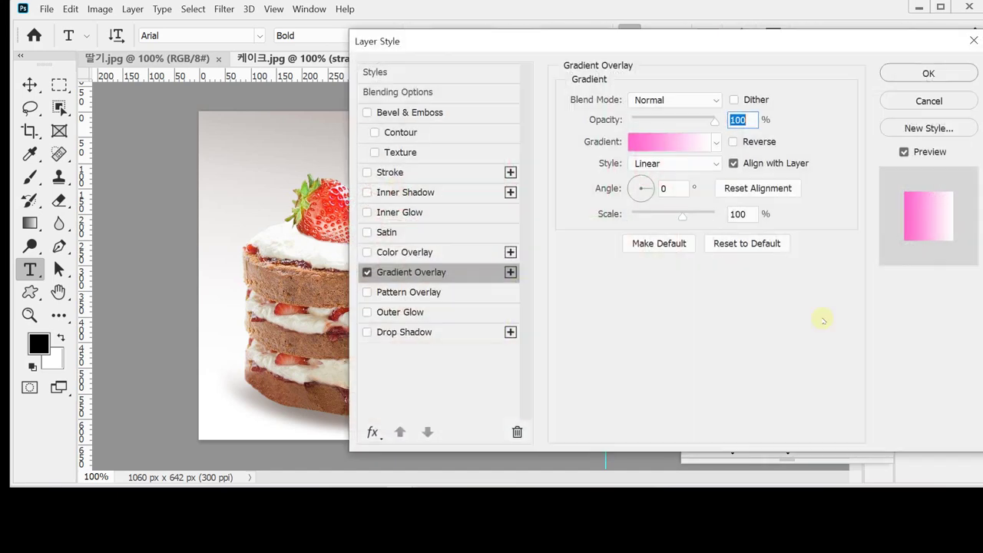
left_click(680, 138)
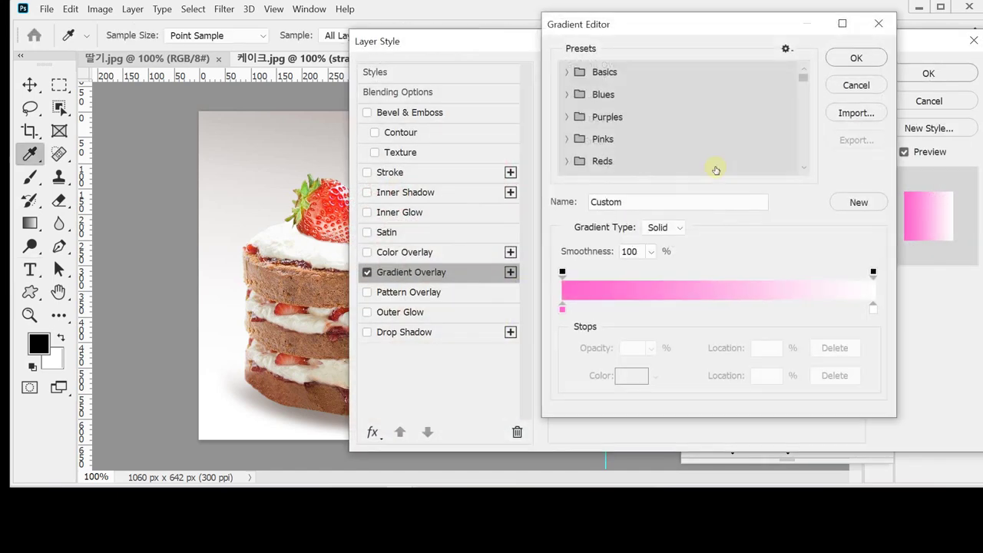
mouse_move(873, 310)
left_mouse_down()
mouse_move(608, 307)
mouse_move(874, 309)
left_mouse_up()
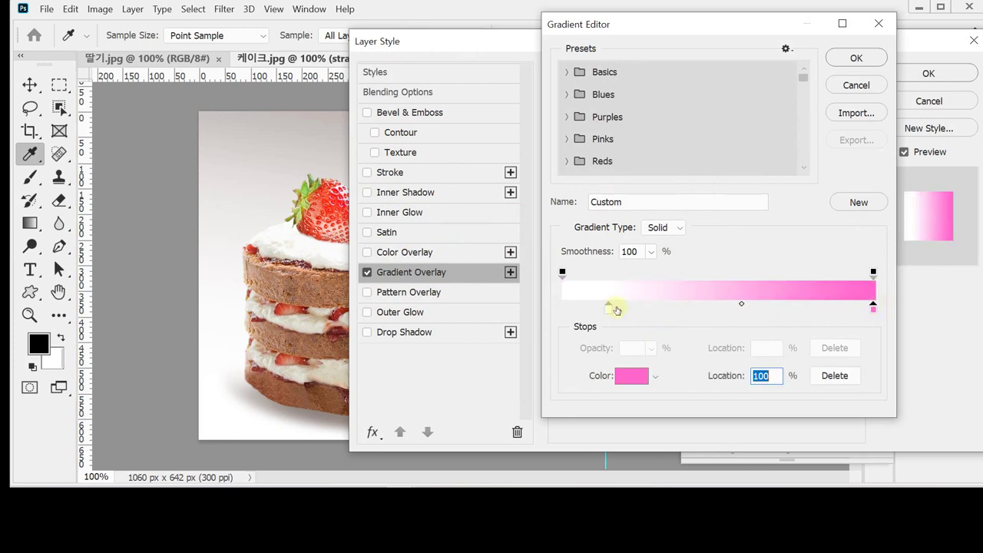
left_click_drag(615, 309, 558, 308)
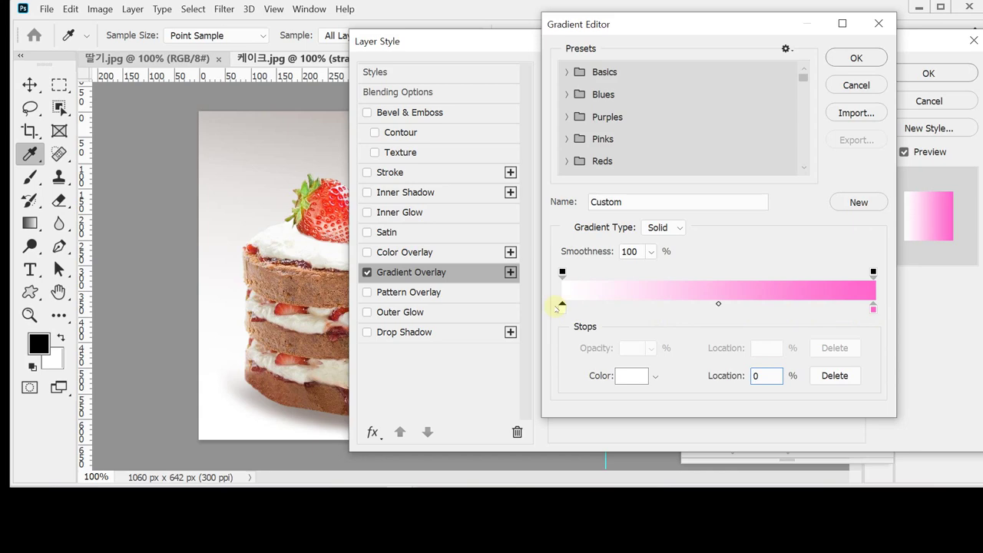
Step: Set the end colour of the title's overlay gradient to #f06
left_click(873, 307)
double_click(873, 307)
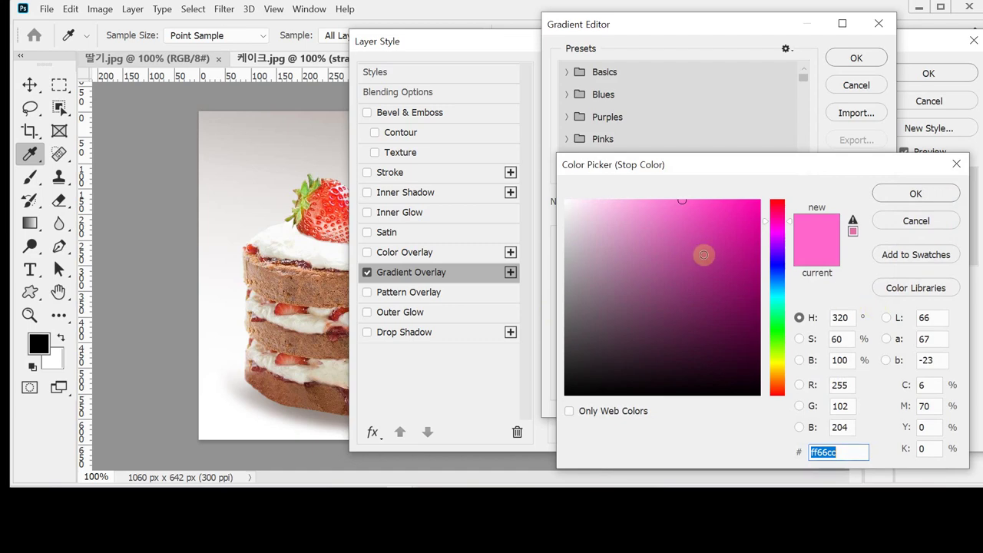
type("f")
type("f0066")
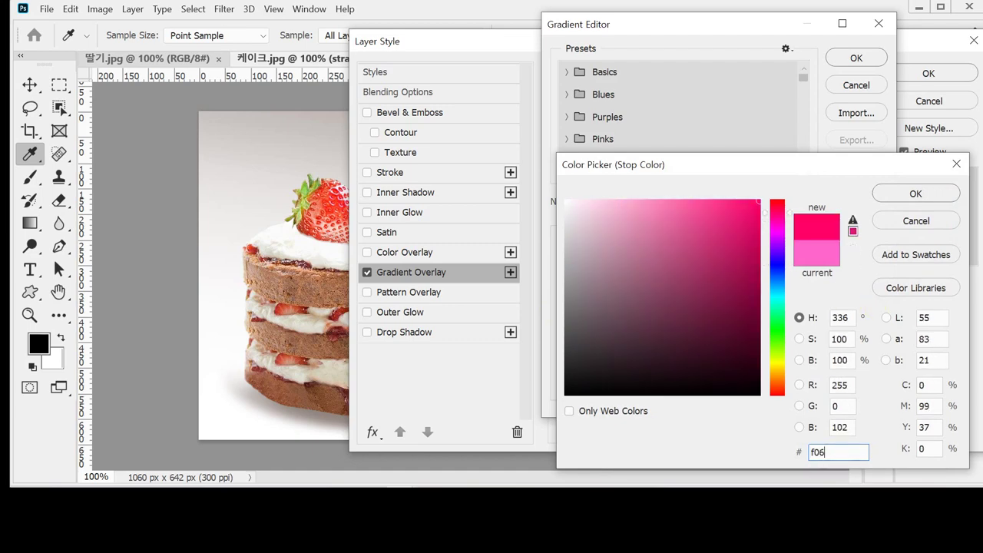
key("Return")
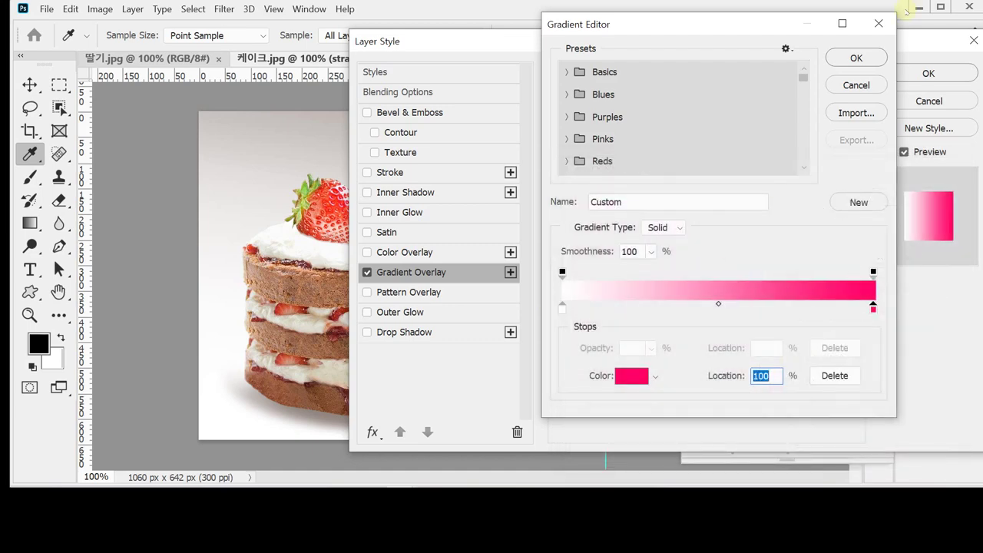
Step: Accept the edited white-to-pink gradient and move the layer style dialog aside to check the title on the canvas
left_click(857, 57)
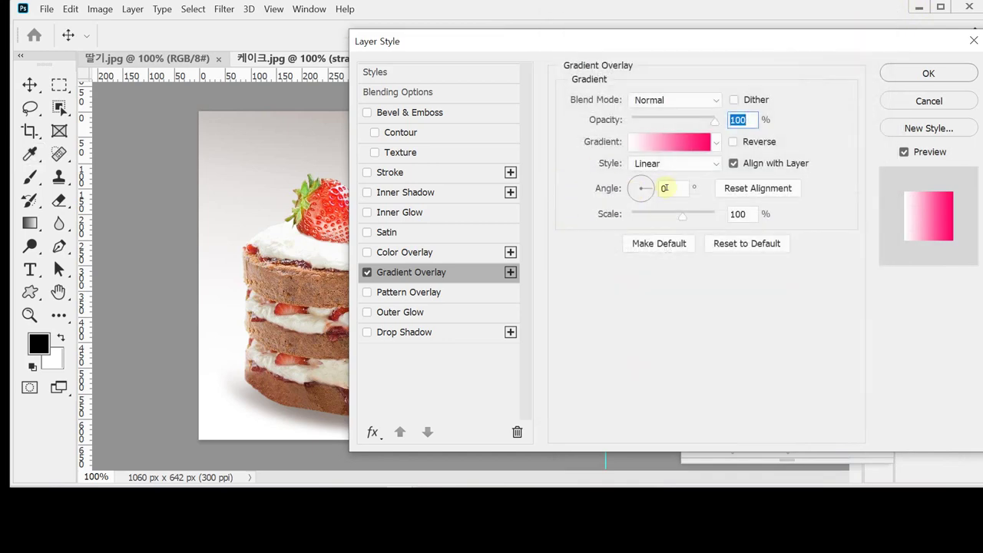
left_click_drag(500, 42, 830, 155)
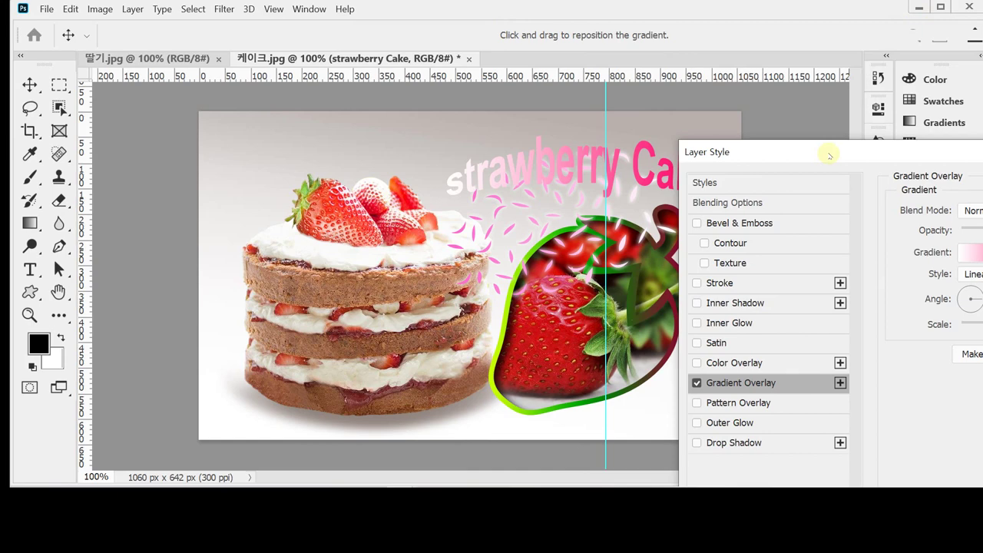
mouse_move(827, 151)
left_mouse_down()
mouse_move(702, 103)
mouse_move(614, 39)
mouse_move(571, 40)
left_mouse_up()
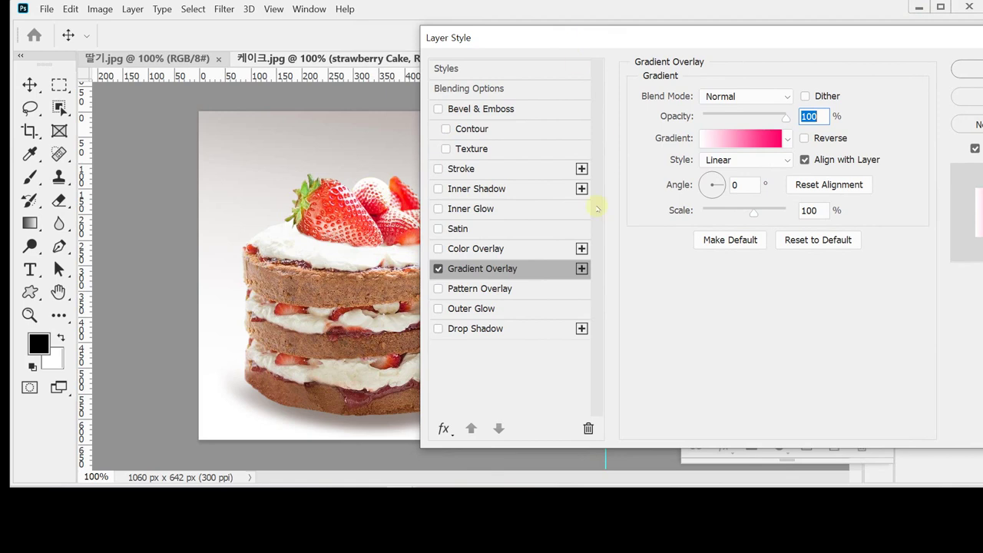
Step: Add a Stroke to the title text layer with a solid Color fill and a size of 5 px
left_click(465, 168)
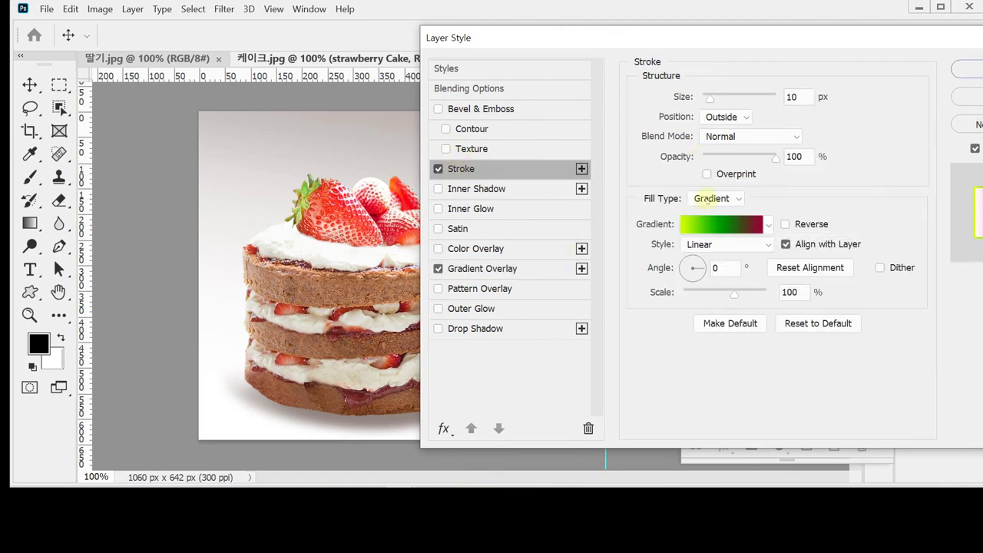
left_click(707, 198)
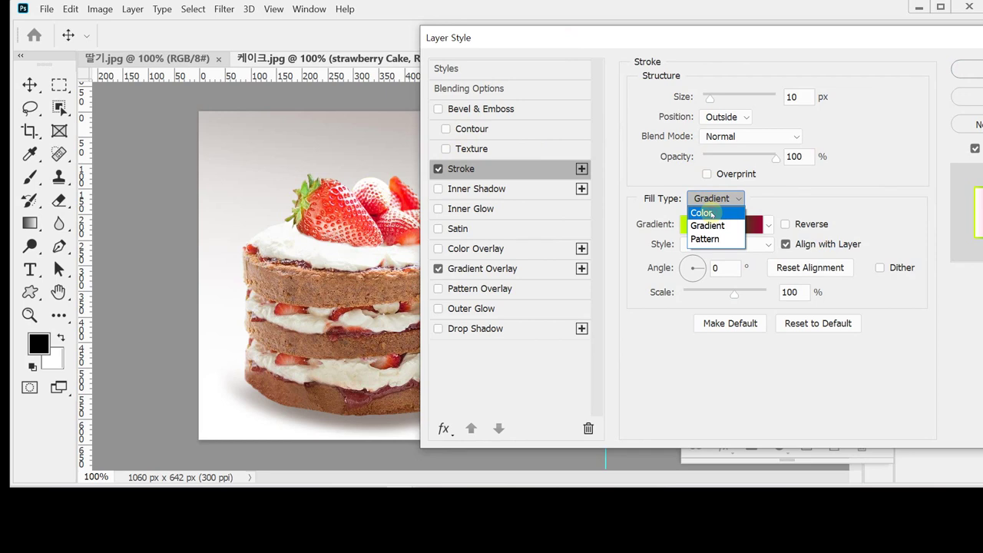
left_click(711, 213)
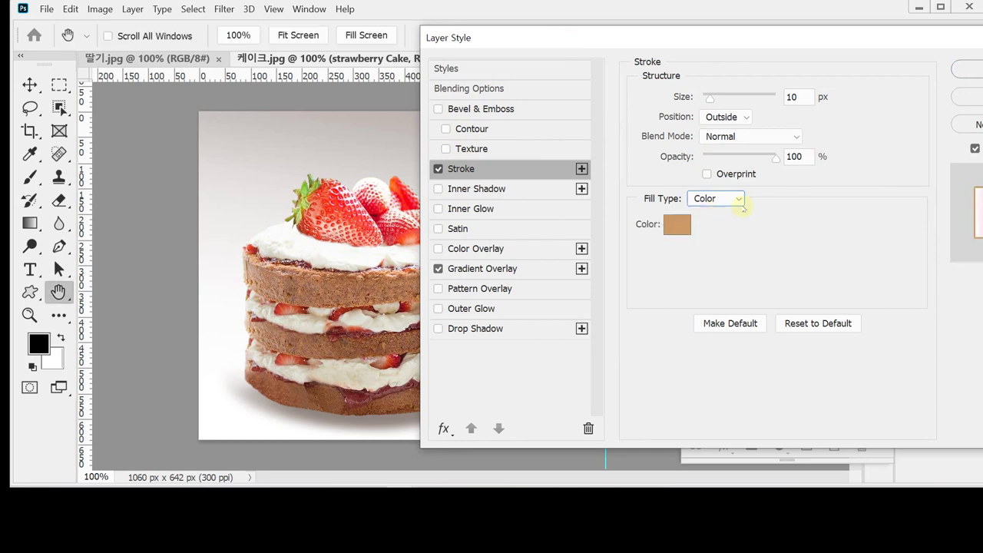
double_click(795, 97)
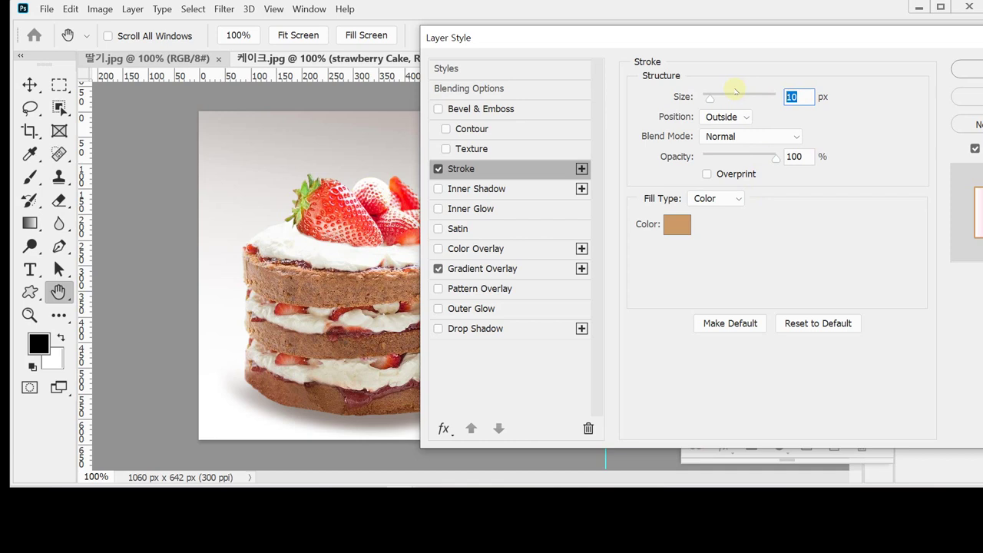
type("5")
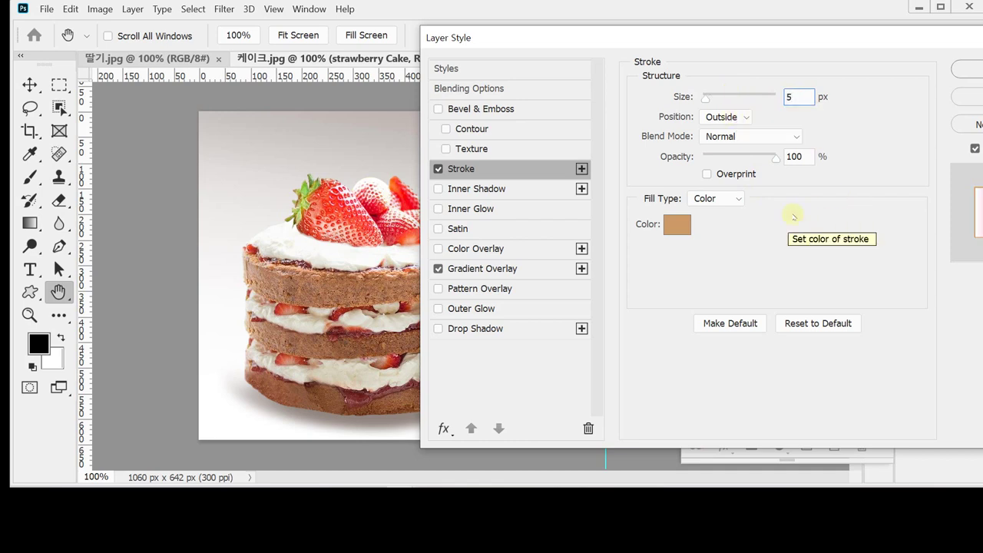
Step: Set the title's stroke colour to #990033 and apply the layer styles
left_click(681, 222)
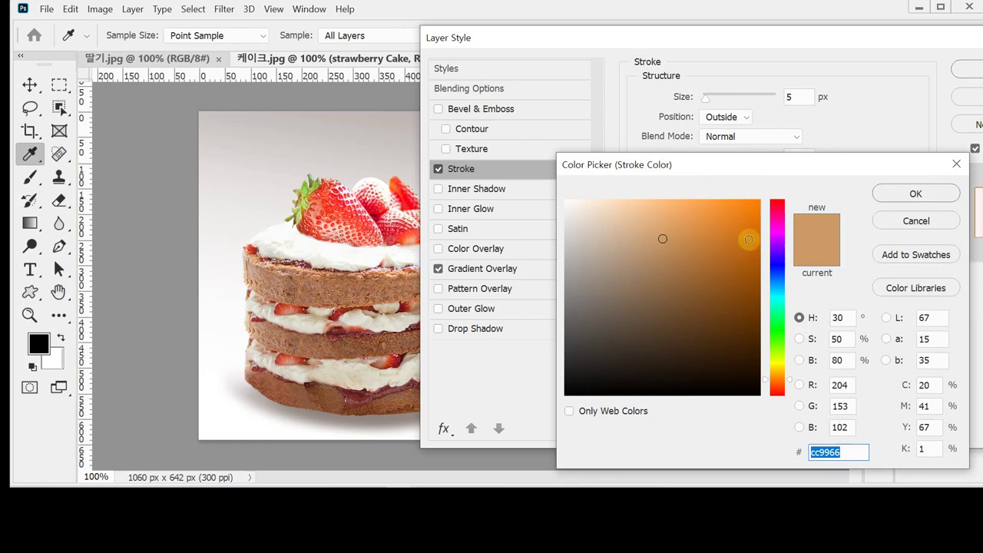
type("990033")
key("Return")
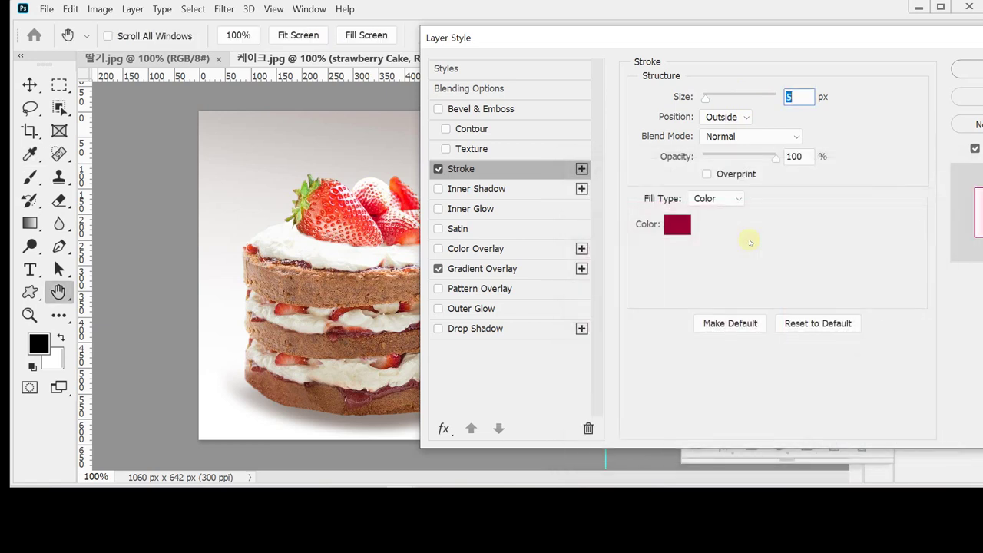
left_click(969, 71)
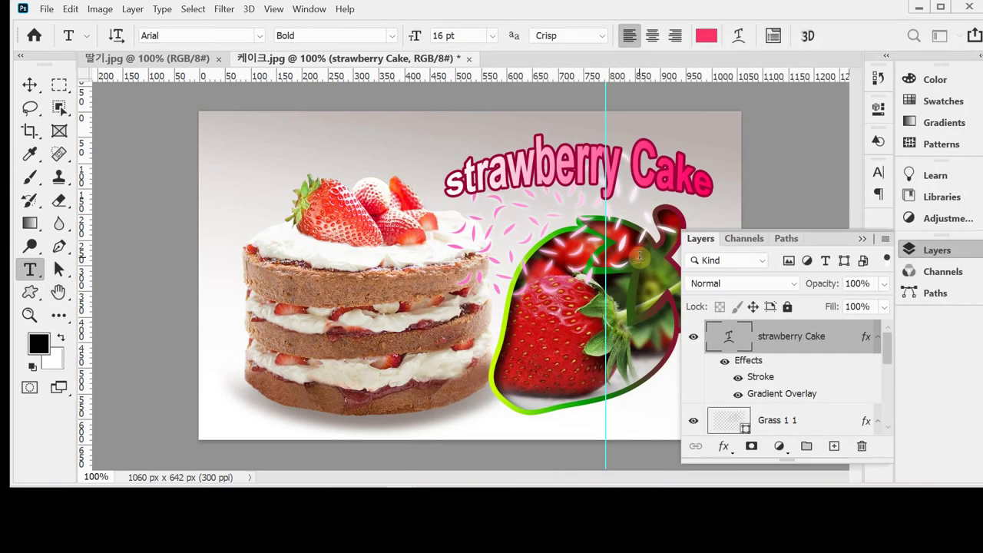
Step: Collapse the layer list and hide the guides to show the whole composition unobstructed
left_click(919, 252)
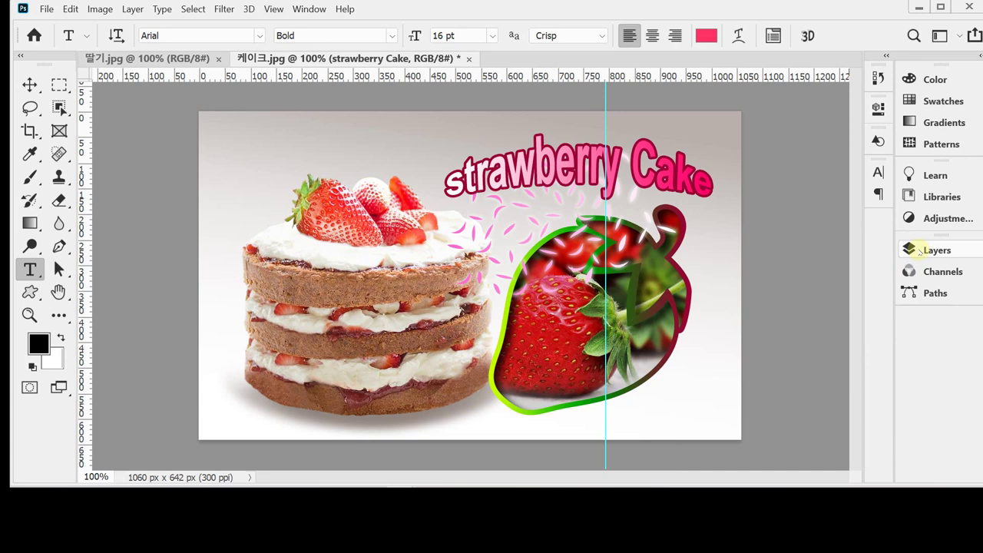
key("ctrl+semicolon")
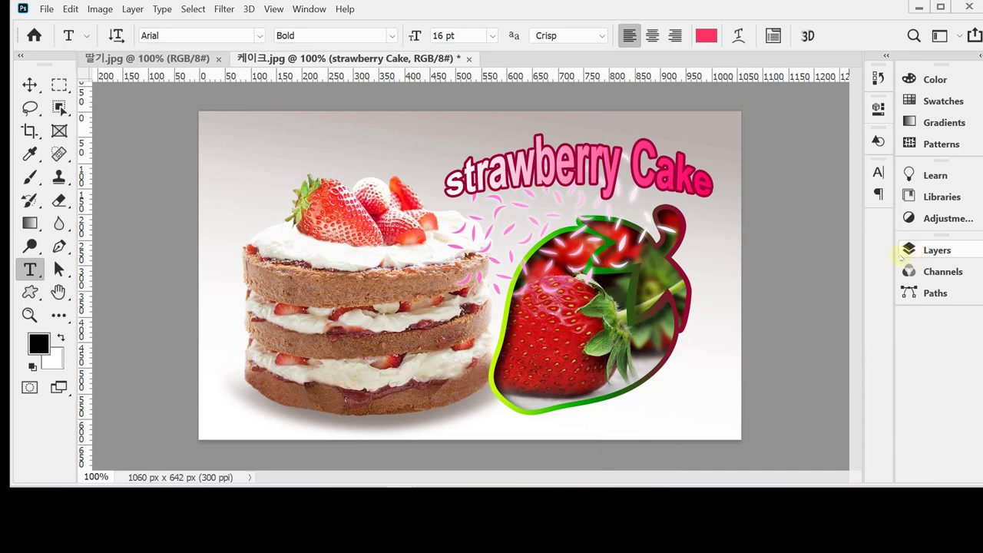